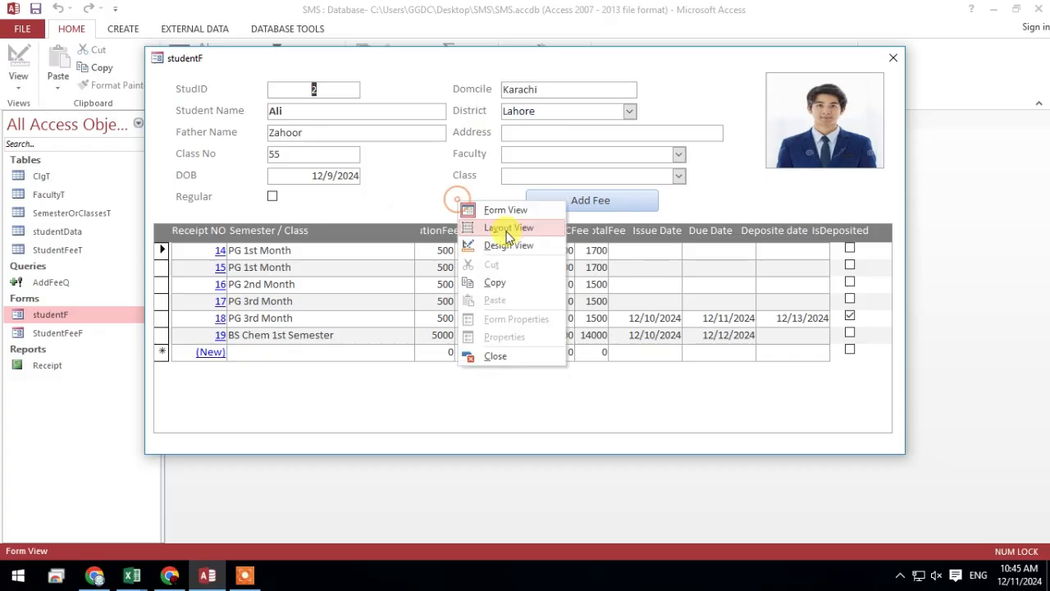
# Open the student form in Design View and bring up the On Click macro of the fee subform's ReceipNO field
pyautogui.click(497, 241)
pyautogui.click(229, 386)
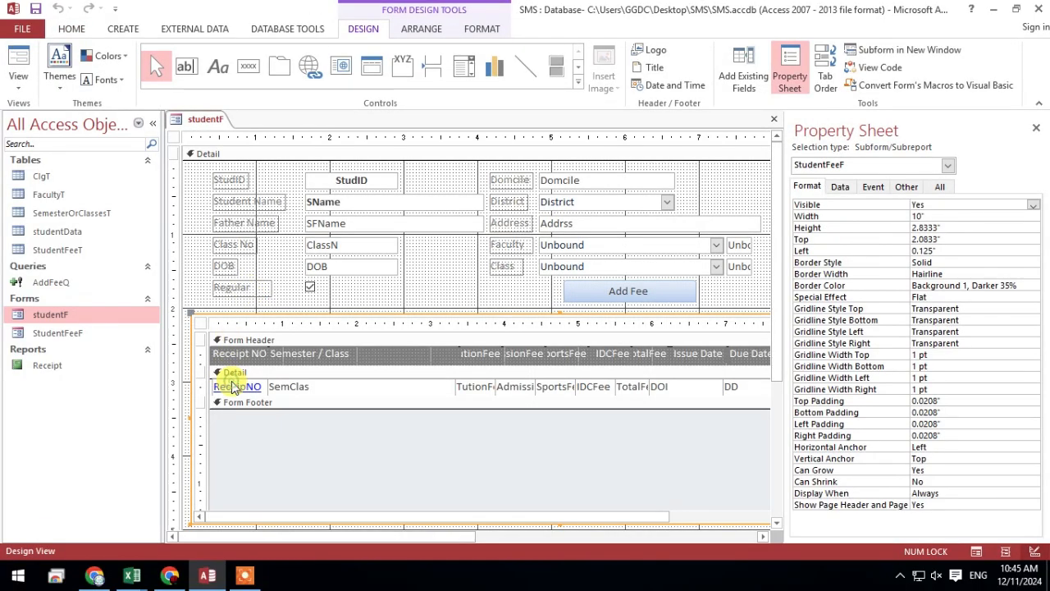
pyautogui.click(873, 186)
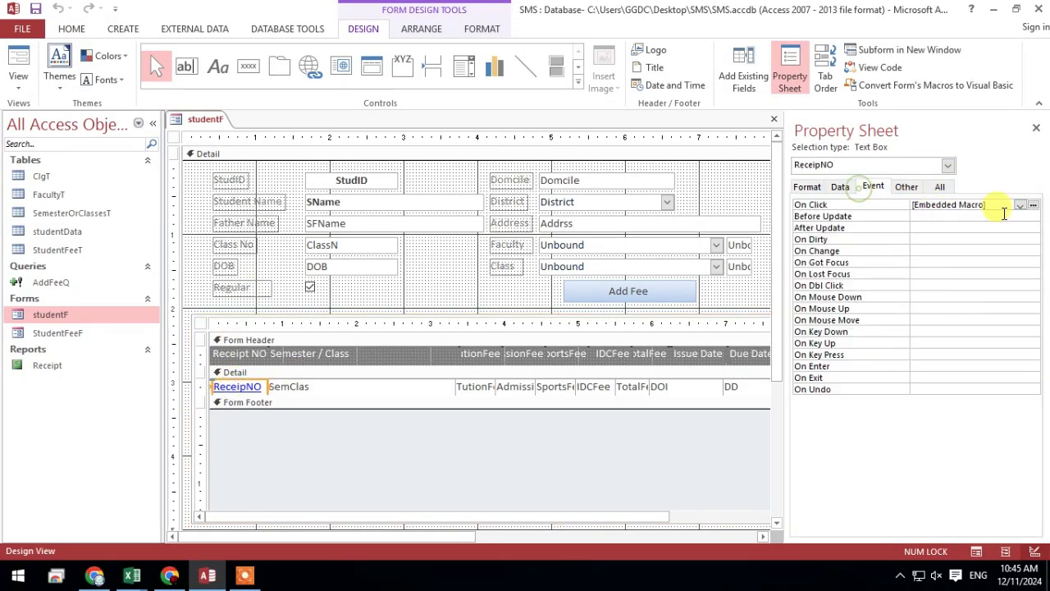
pyautogui.click(1035, 205)
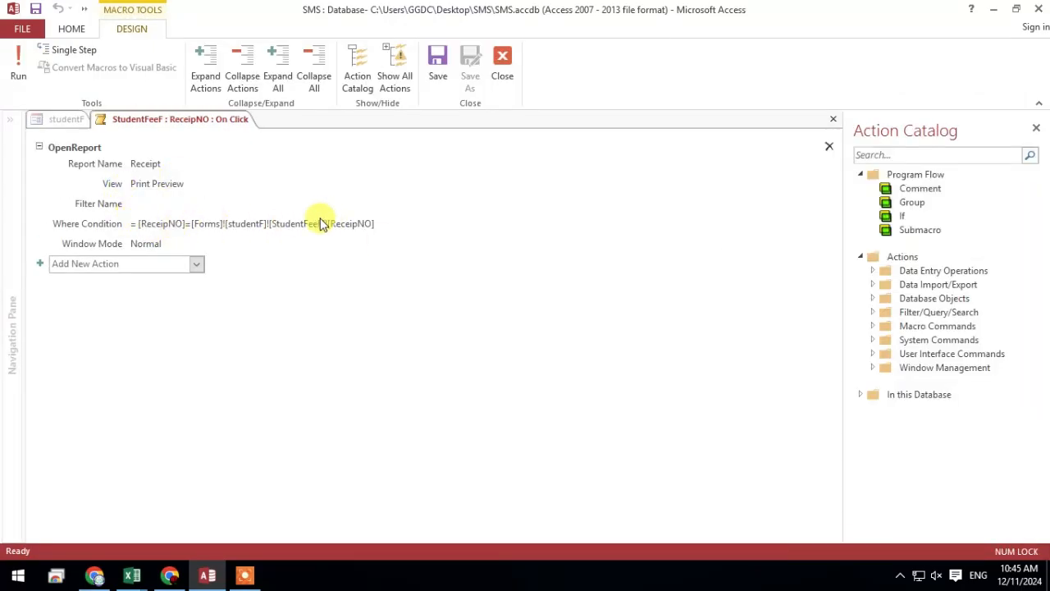
# Examine the OpenReport macro's Where Condition matching ReceipNO to the fee subform, and close the macro
pyautogui.click(142, 199)
pyautogui.click(165, 223)
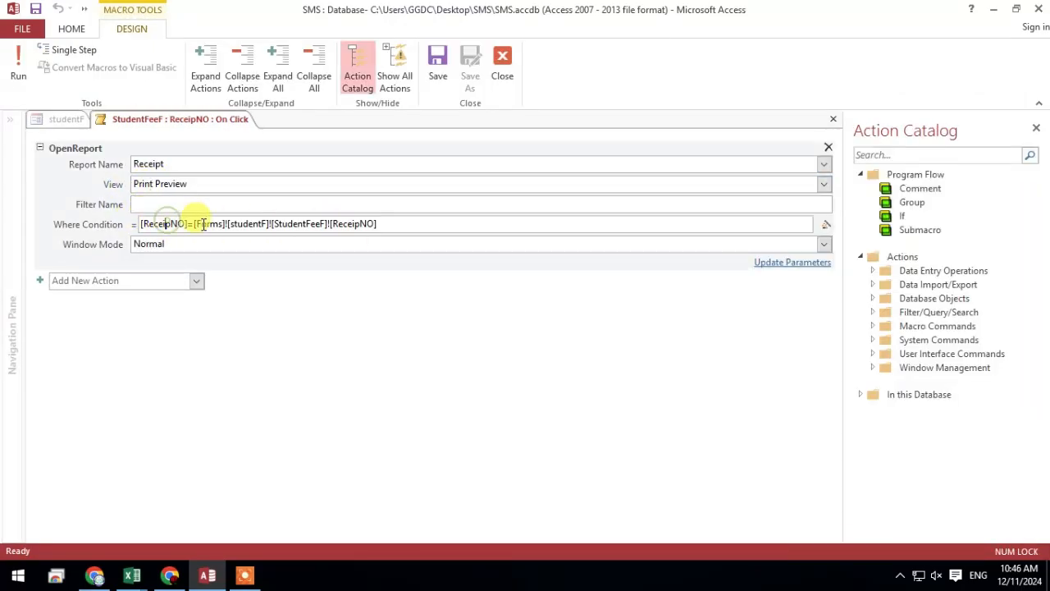
pyautogui.click(363, 222)
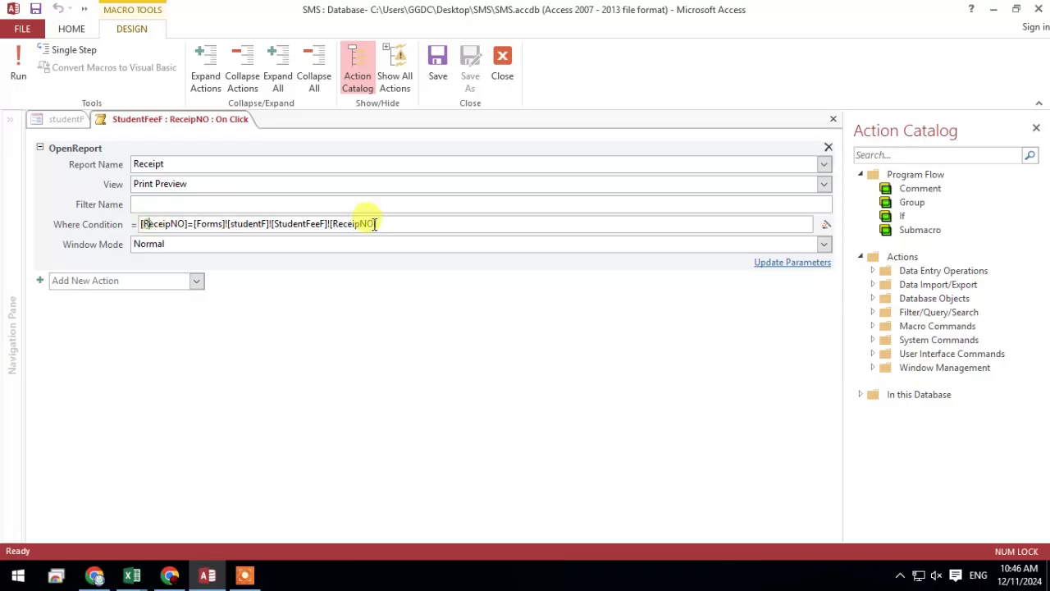
pyautogui.rightClick(166, 119)
pyautogui.click(195, 144)
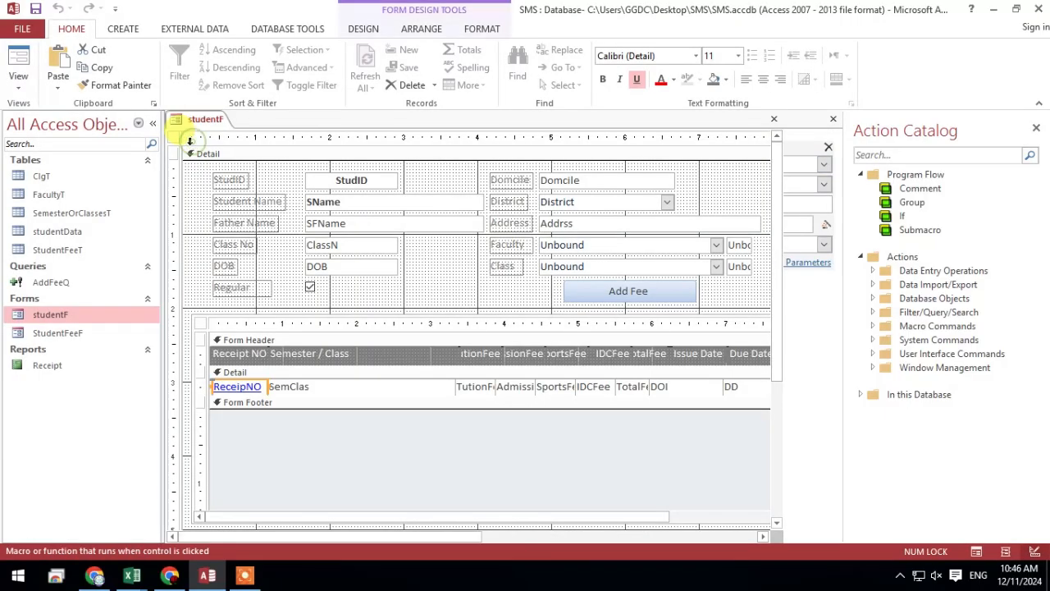
# Return the student form to Form View, open receipt 16 from the fee list, and switch the Receipt report to Design View
pyautogui.click(16, 57)
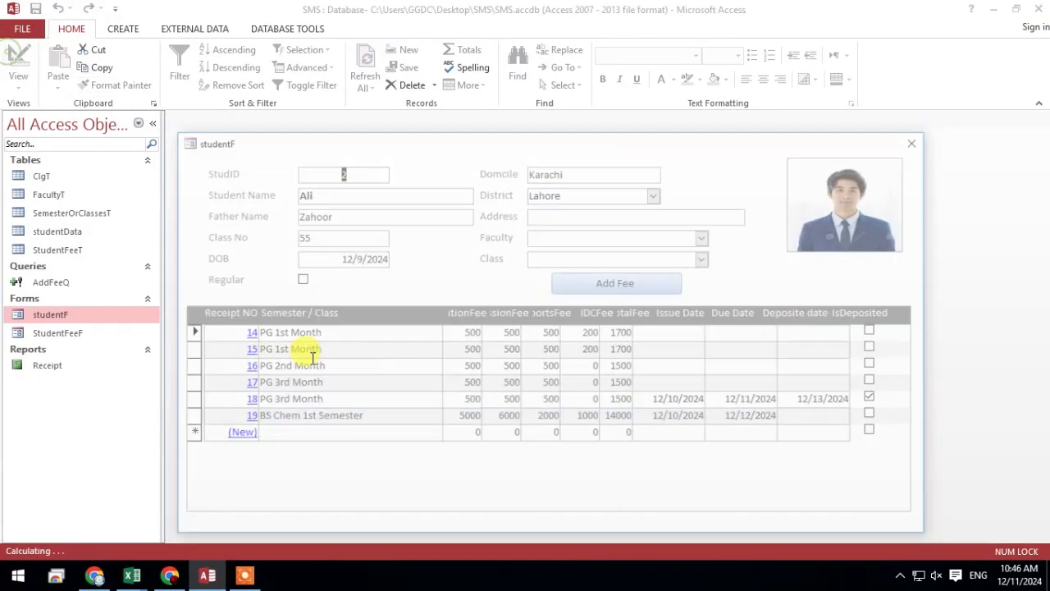
pyautogui.click(245, 366)
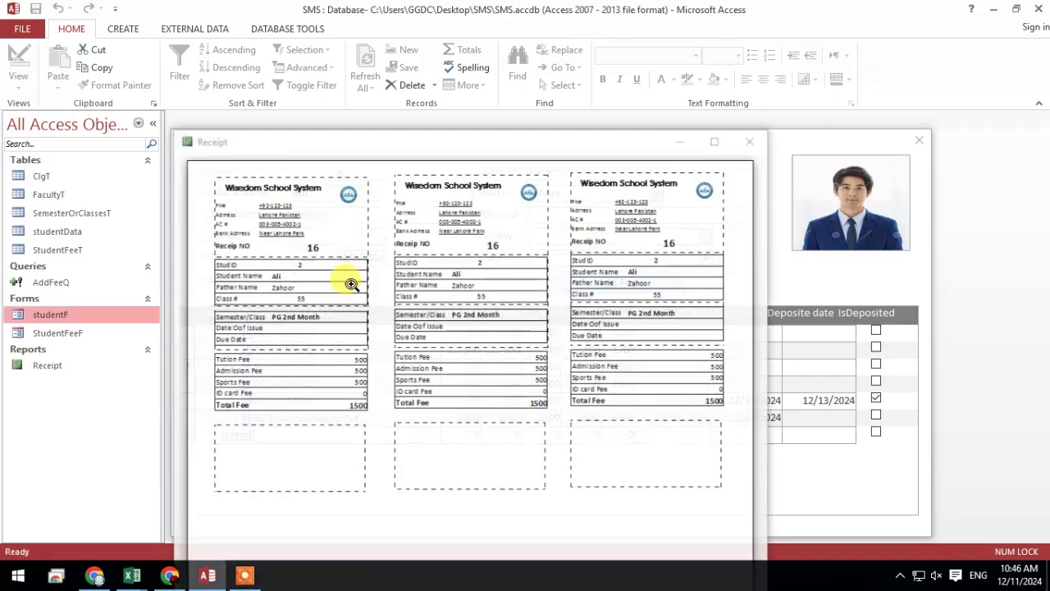
pyautogui.rightClick(439, 146)
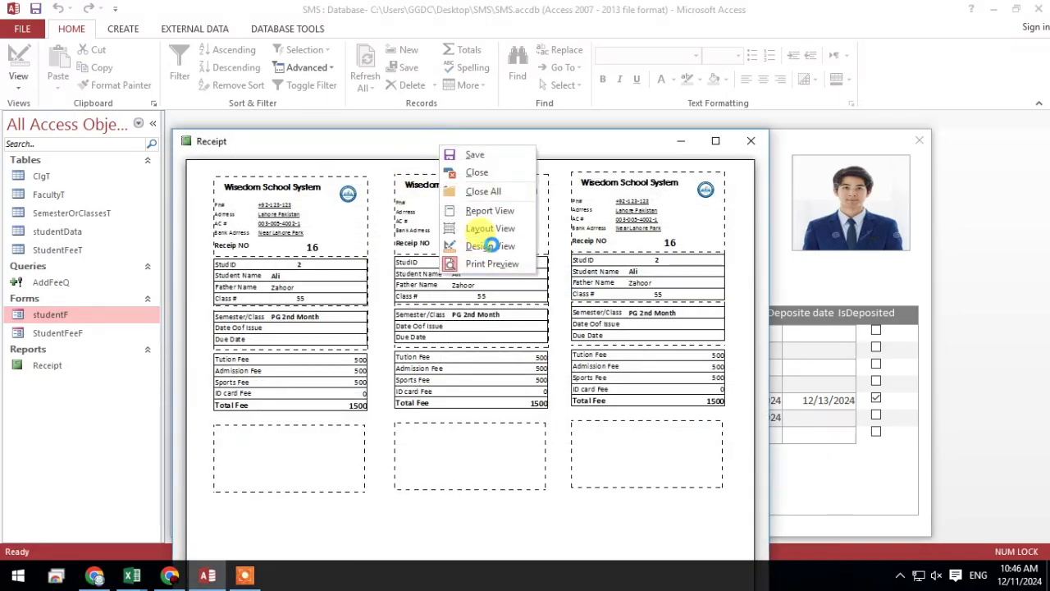
pyautogui.click(486, 245)
pyautogui.click(918, 140)
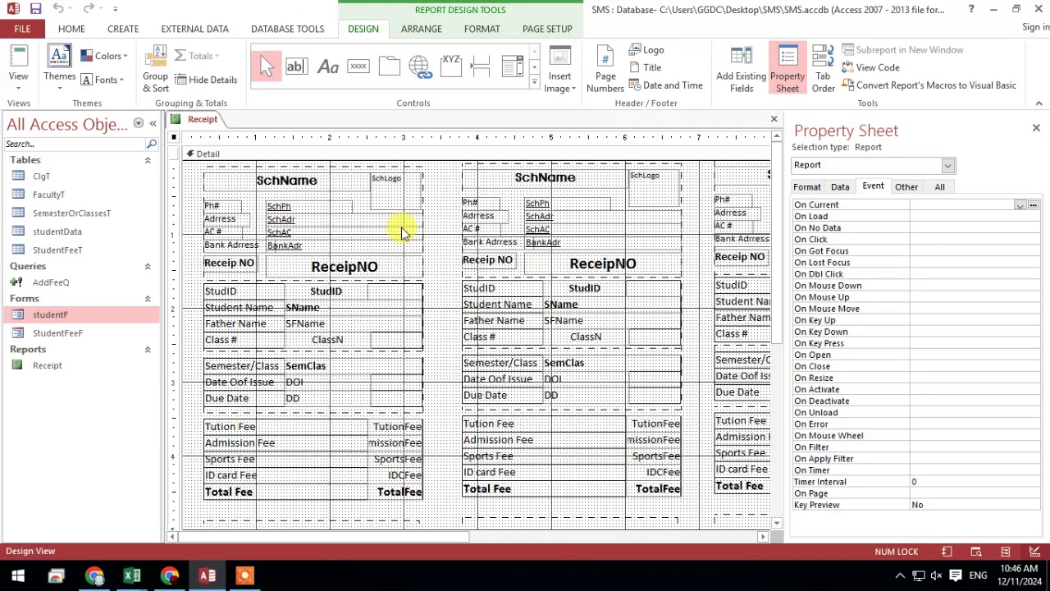
# Select the controls of the first receipt copy, view the report's page setup options, and close the property sheet
pyautogui.moveTo(437, 166); pyautogui.dragTo(164, 464)
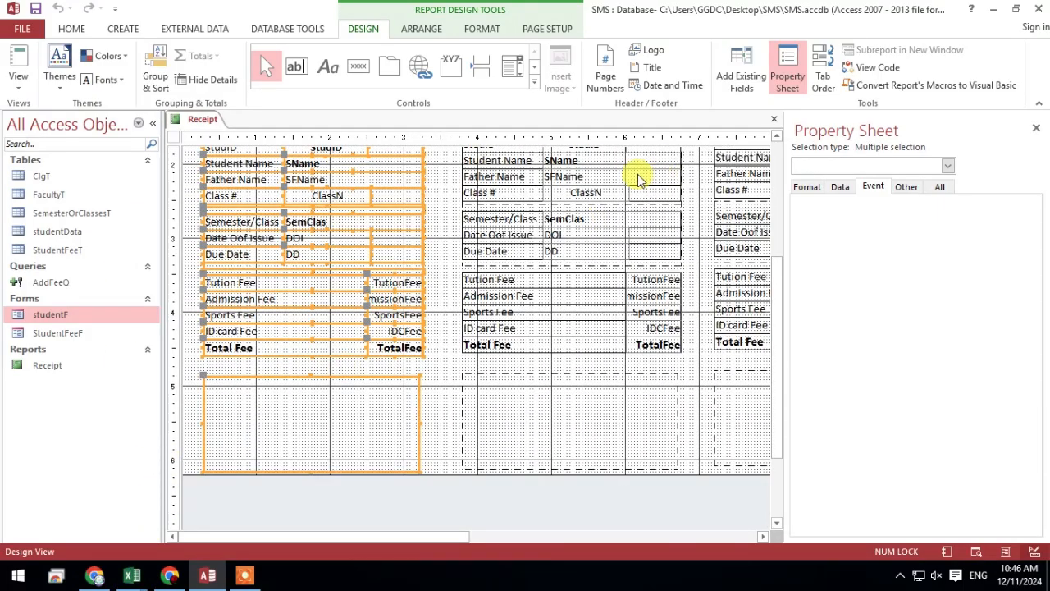
pyautogui.click(541, 33)
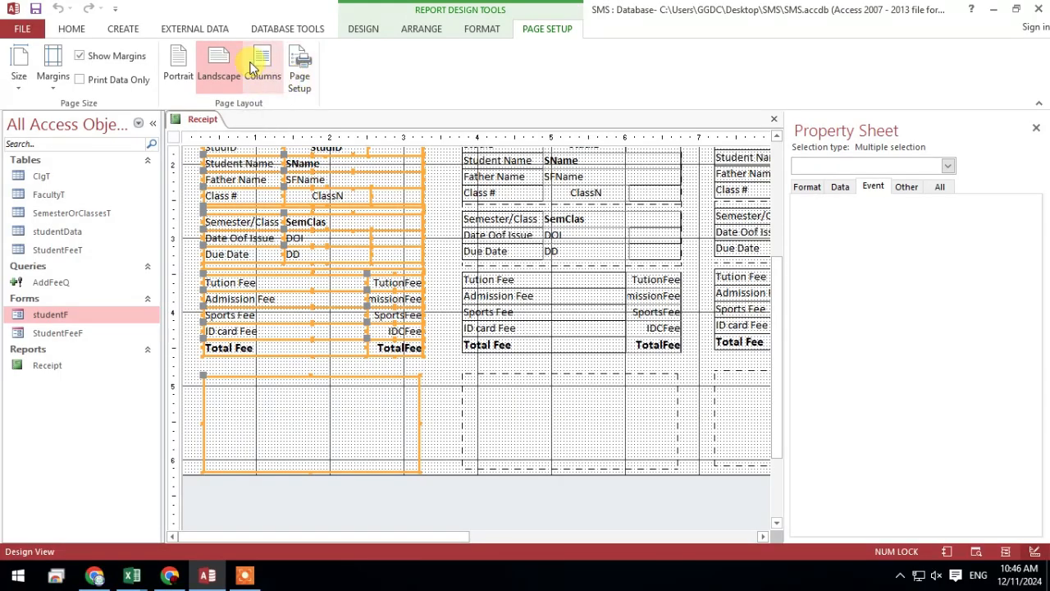
pyautogui.click(1036, 131)
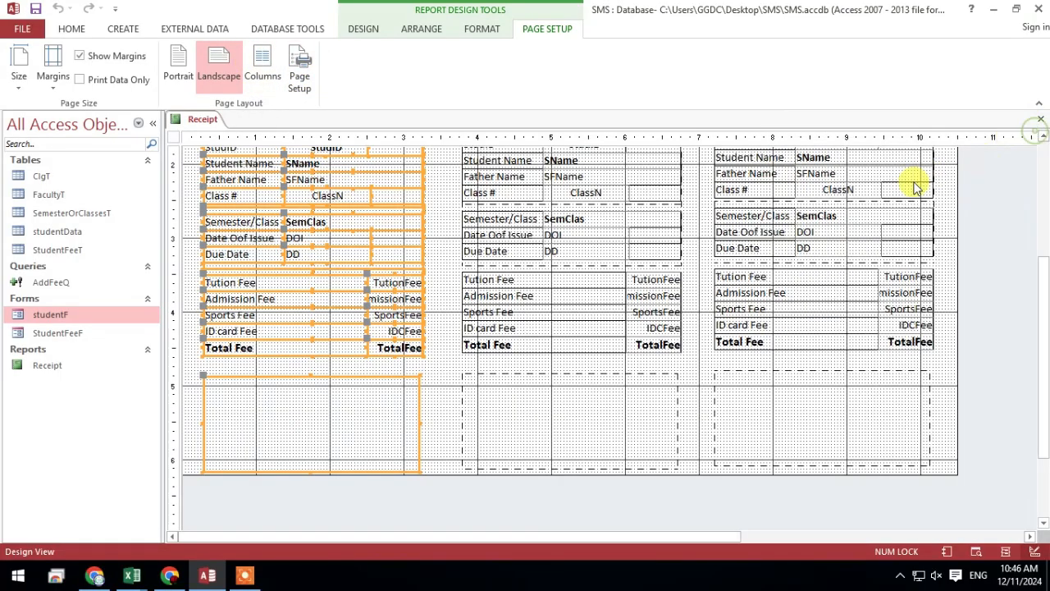
pyautogui.scroll(3, 903, 201)
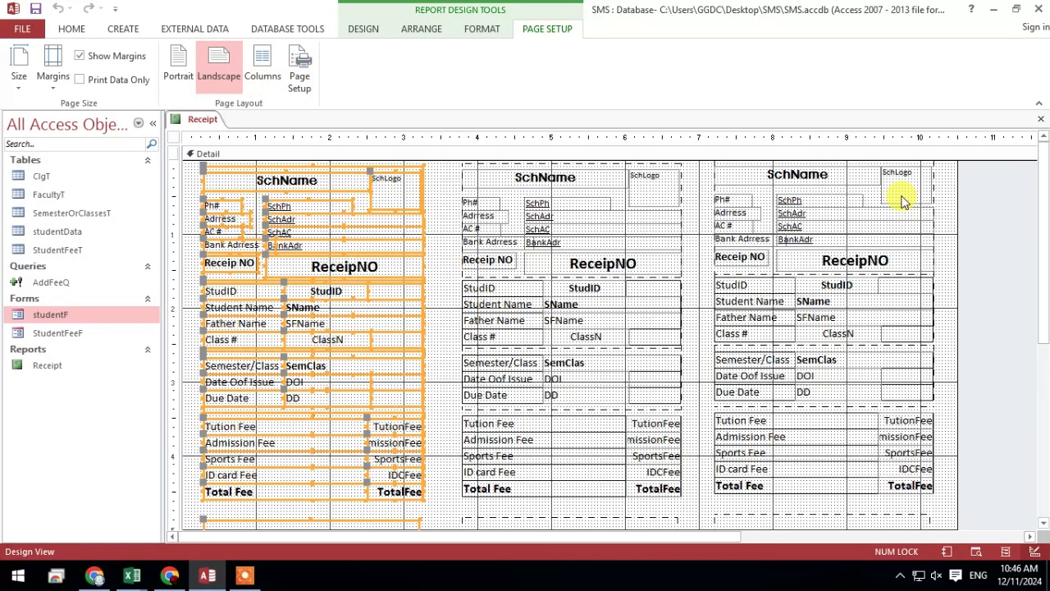
# Preview the Receipt report with its three receipt copies side by side
pyautogui.rightClick(206, 120)
pyautogui.click(205, 120)
pyautogui.rightClick(204, 119)
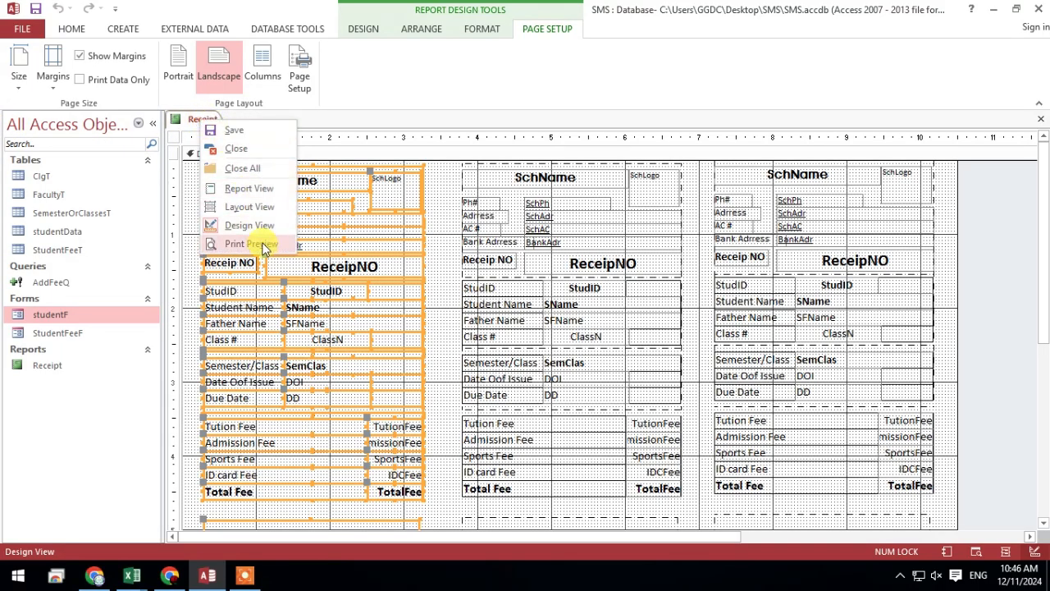
pyautogui.click(248, 188)
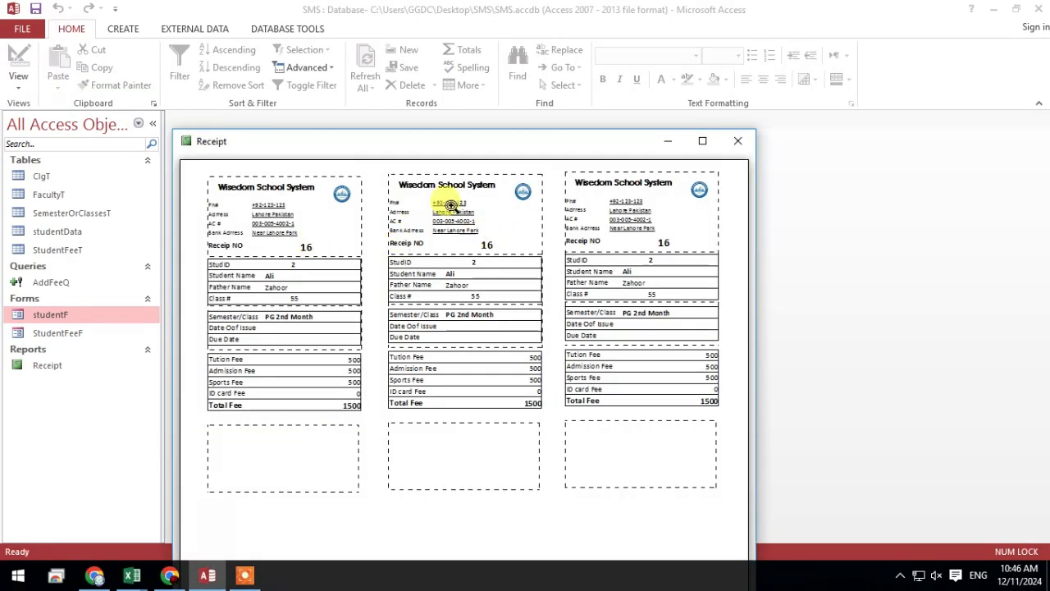
# Reopen the Receipt report's design, widen the detail area to about 12.5 inches, and narrow it to about 10.4 inches
pyautogui.rightClick(416, 174)
pyautogui.click(476, 220)
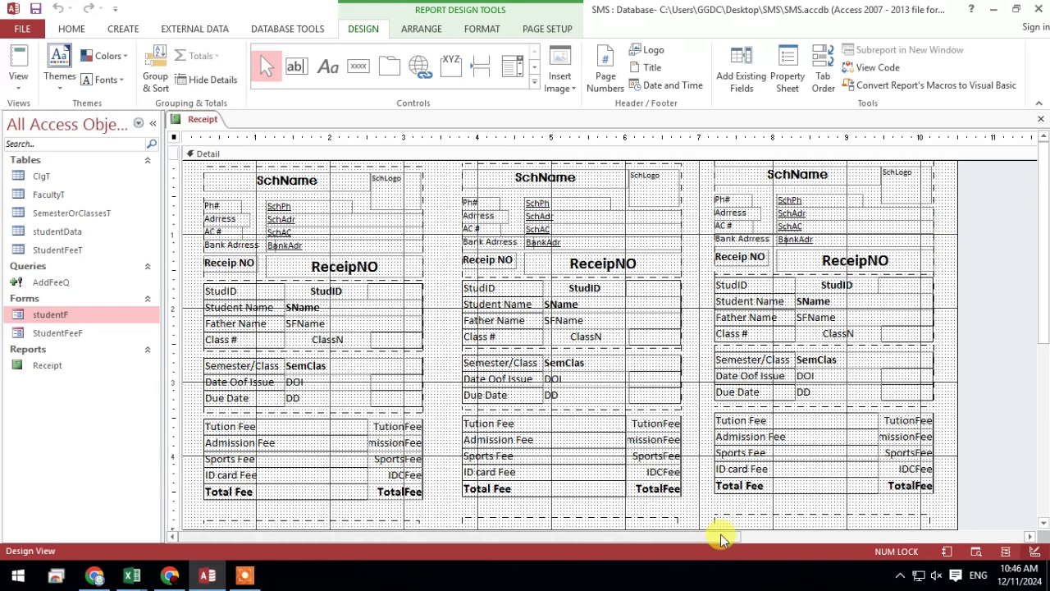
pyautogui.moveTo(720, 534); pyautogui.dragTo(935, 534)
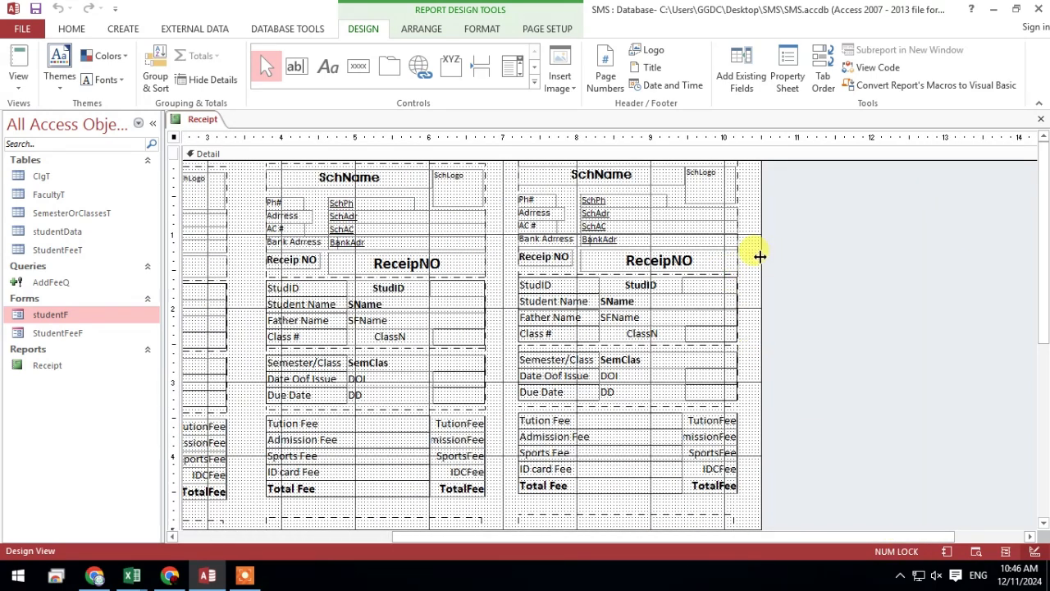
pyautogui.moveTo(760, 257); pyautogui.dragTo(907, 256)
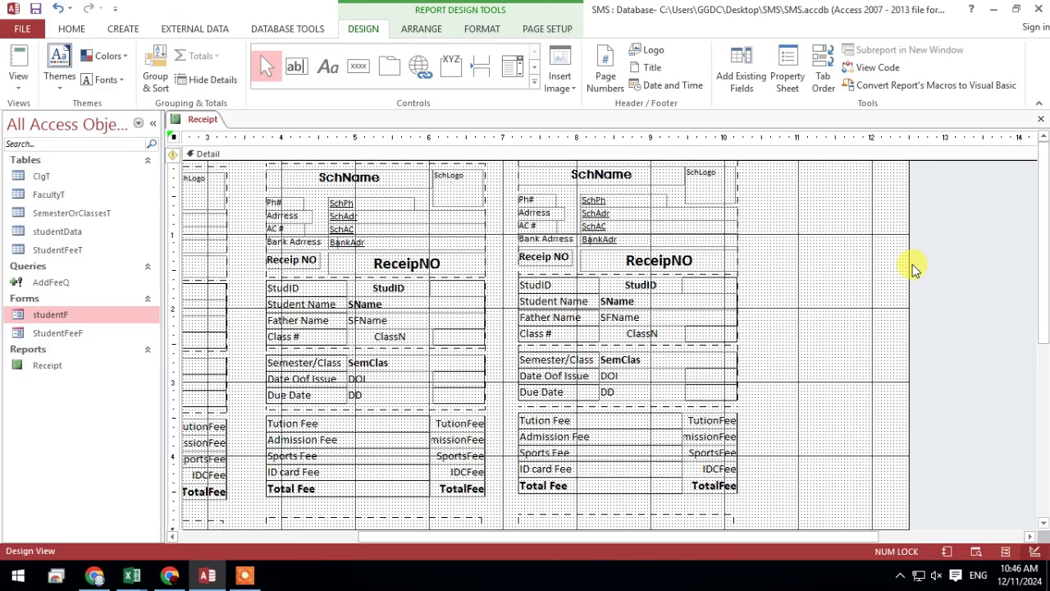
pyautogui.moveTo(908, 268); pyautogui.dragTo(753, 268)
pyautogui.moveTo(633, 535); pyautogui.dragTo(388, 533)
# Display the Receipt report in Report View, examine the three receipt copies, and close the report
pyautogui.rightClick(204, 120)
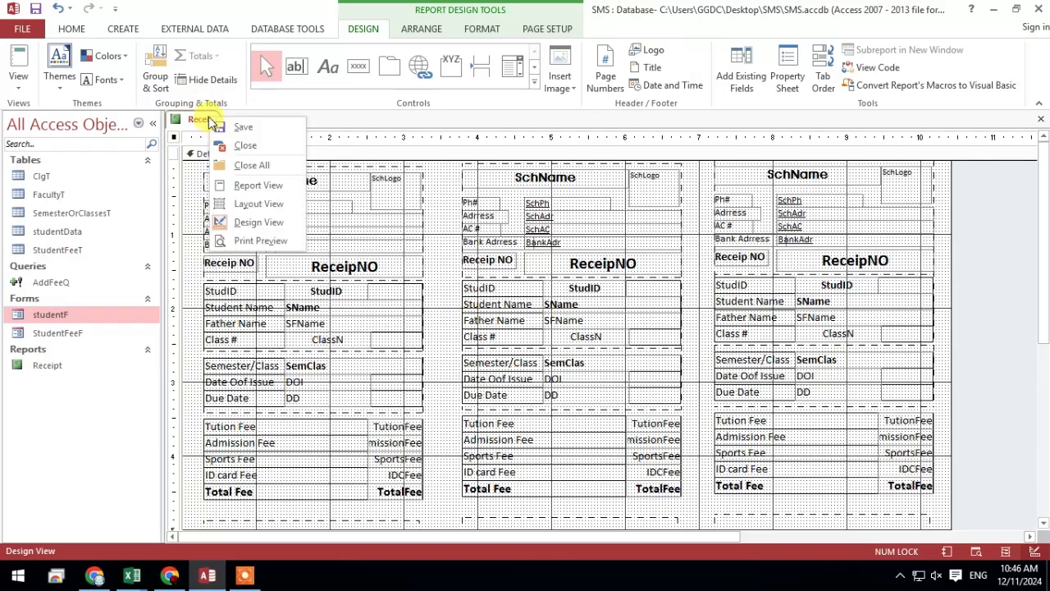
pyautogui.click(214, 127)
pyautogui.click(18, 56)
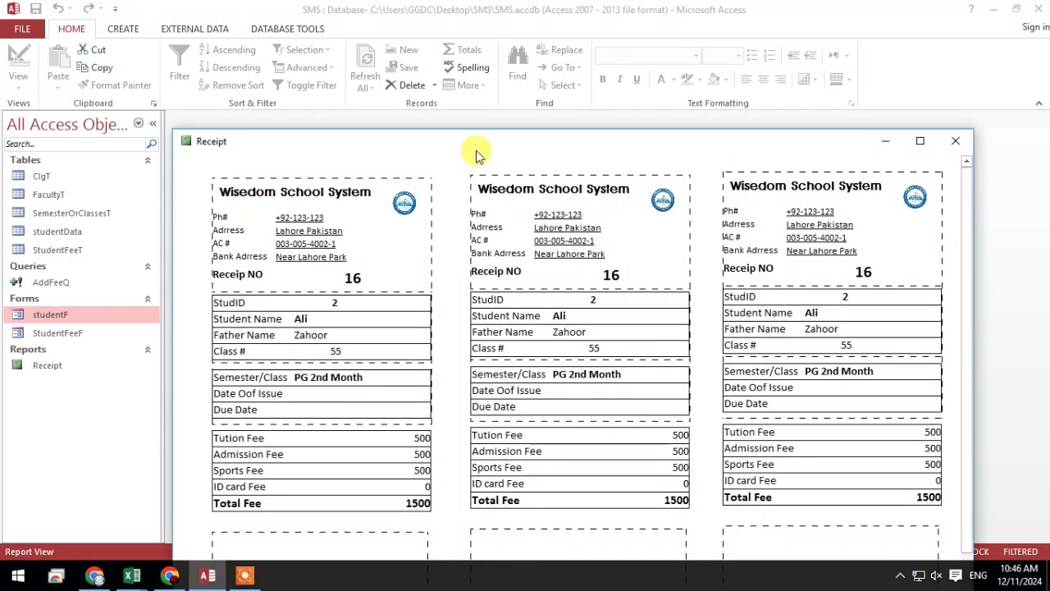
pyautogui.moveTo(468, 153); pyautogui.dragTo(479, 56)
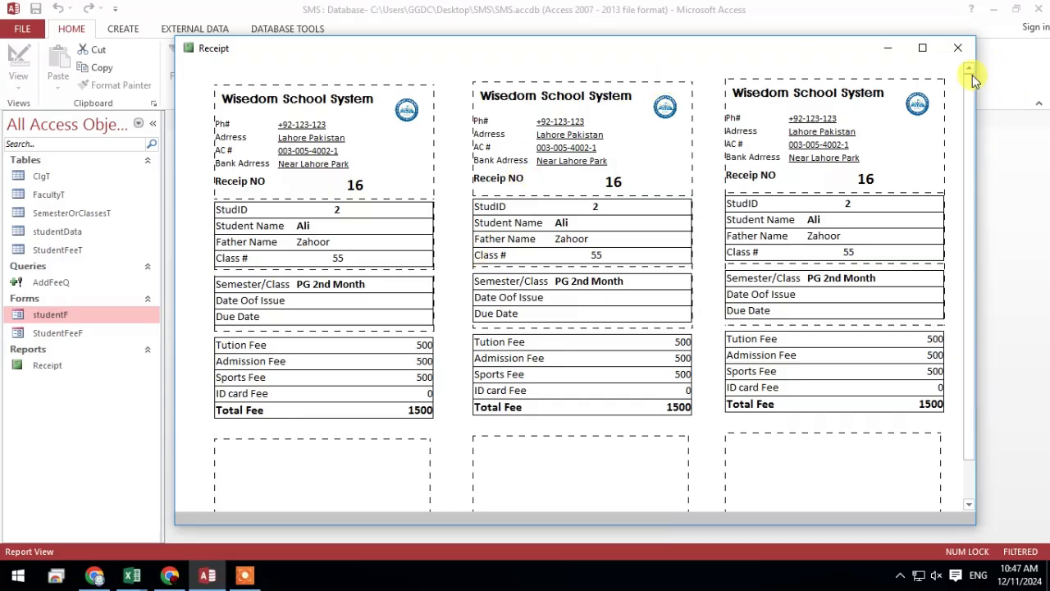
pyautogui.click(959, 53)
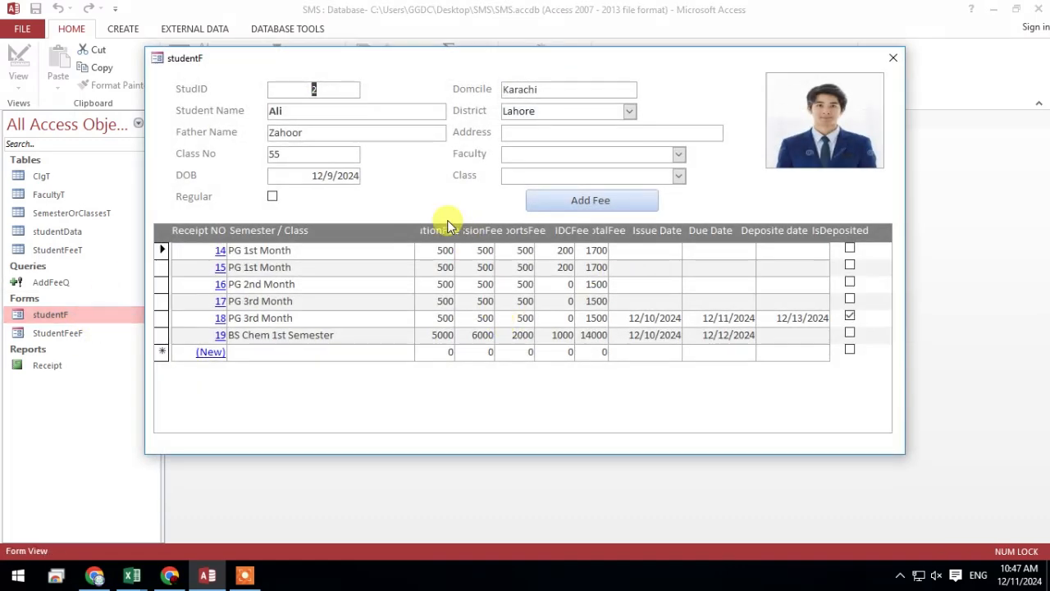
# Open the student form in Design View and undo the accidental move of the fee subform
pyautogui.rightClick(605, 415)
pyautogui.rightClick(375, 188)
pyautogui.rightClick(379, 188)
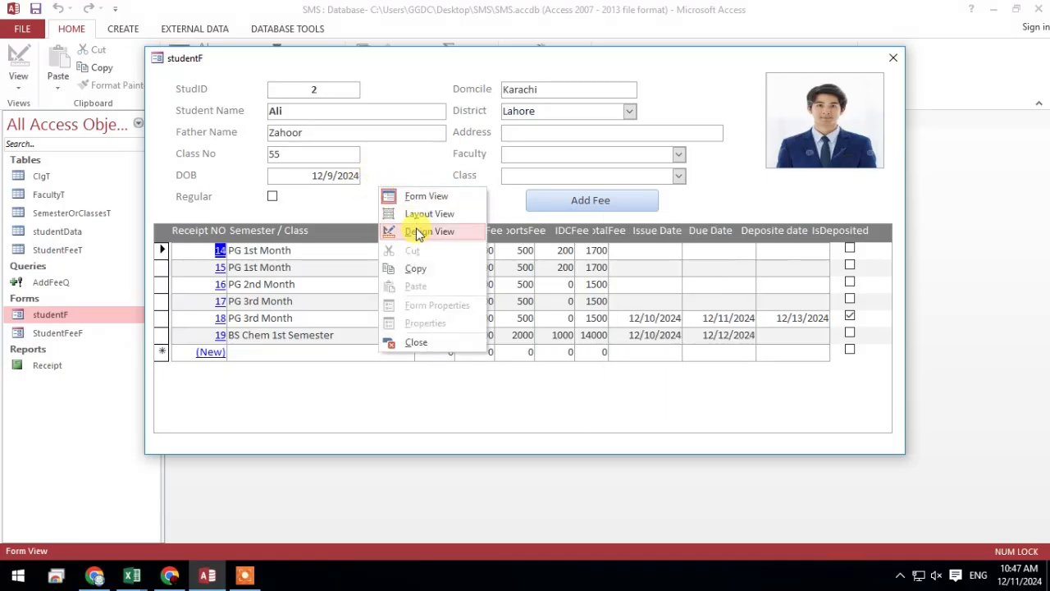
pyautogui.click(418, 230)
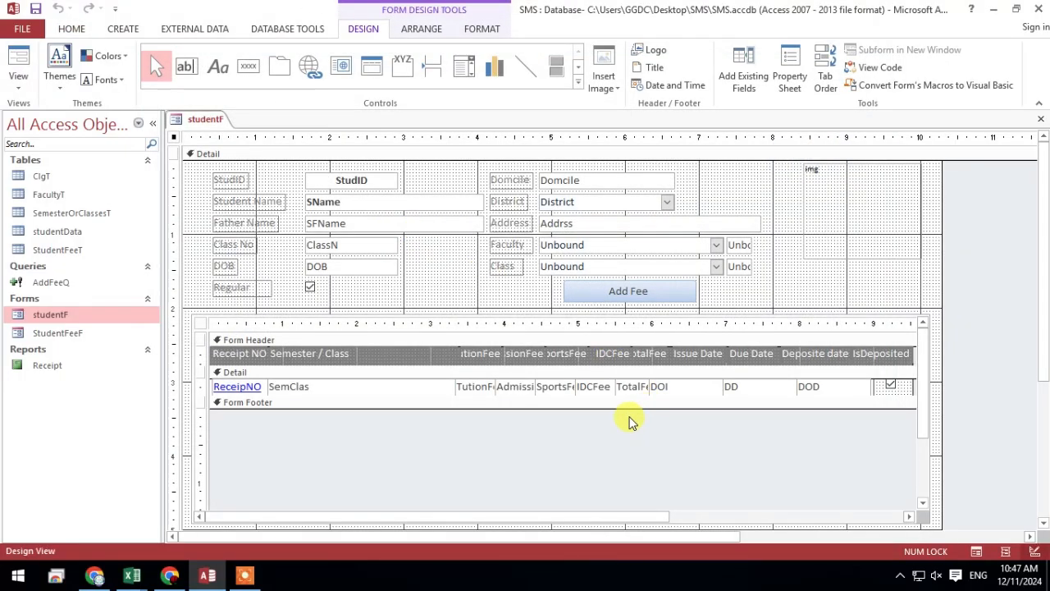
pyautogui.moveTo(628, 420); pyautogui.dragTo(638, 387)
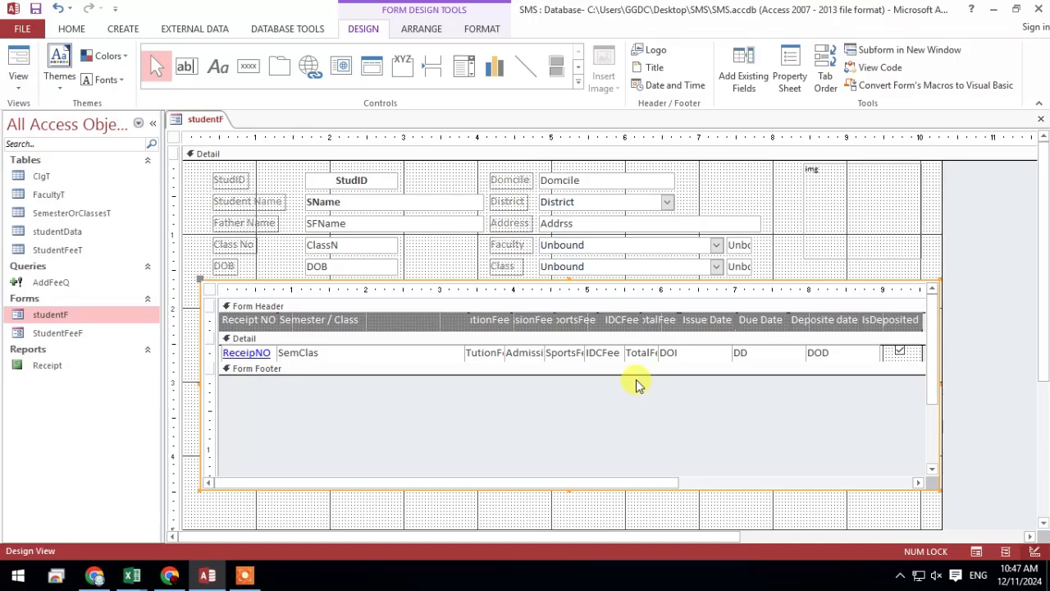
pyautogui.hotkey('ctrl', 'z')
# Delete the tuition, admission, sports, ID card and total fee fields with their headings from the fee subform
pyautogui.click(464, 386)
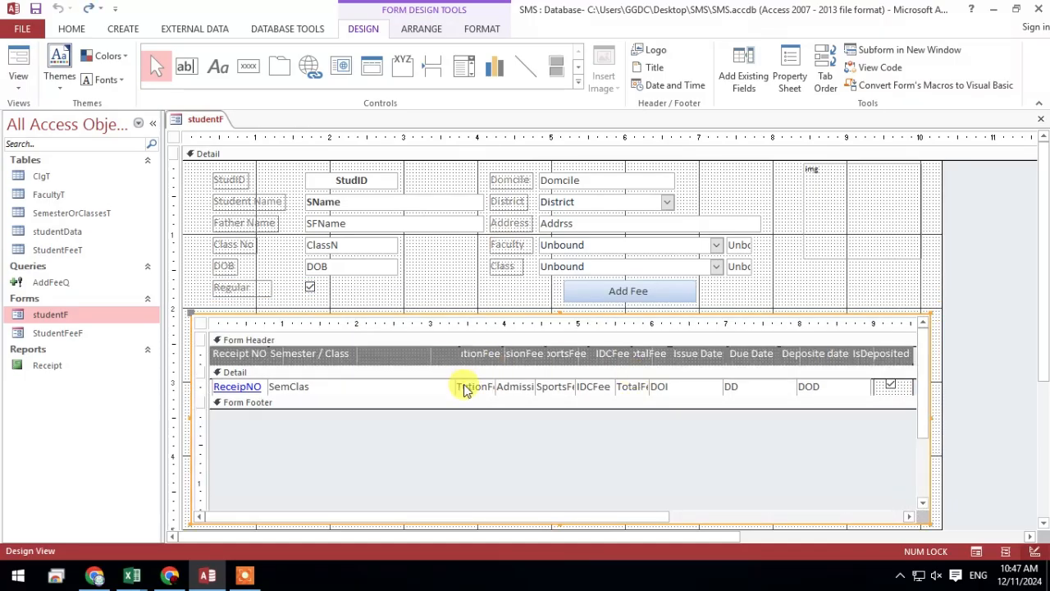
pyautogui.keyDown('shift'); pyautogui.click(535, 359); pyautogui.keyUp('shift')
pyautogui.keyDown('shift'); pyautogui.click(577, 358); pyautogui.keyUp('shift')
pyautogui.keyDown('shift'); pyautogui.click(634, 359); pyautogui.keyUp('shift')
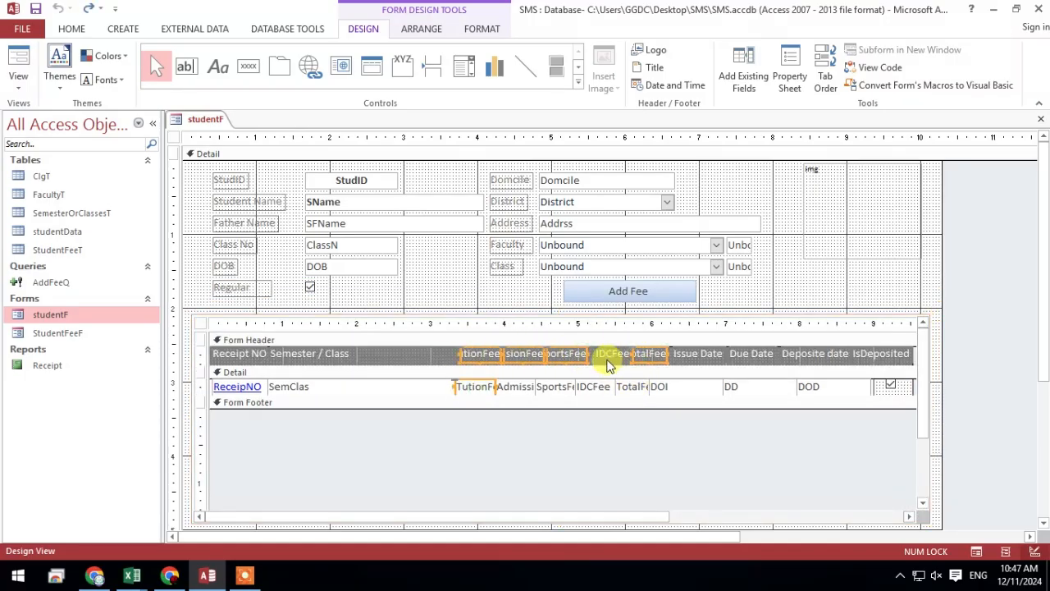
pyautogui.keyDown('shift'); pyautogui.click(608, 366); pyautogui.keyUp('shift')
pyautogui.keyDown('shift'); pyautogui.click(631, 387); pyautogui.keyUp('shift')
pyautogui.keyDown('shift'); pyautogui.click(596, 387); pyautogui.keyUp('shift')
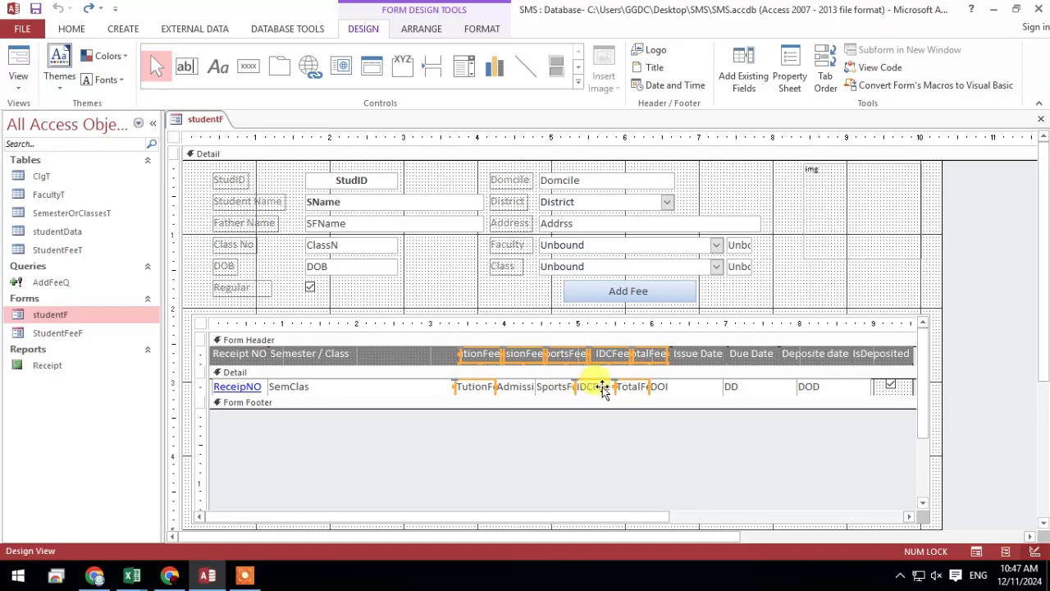
pyautogui.keyDown('shift'); pyautogui.click(549, 386); pyautogui.keyUp('shift')
pyautogui.keyDown('shift'); pyautogui.click(510, 386); pyautogui.keyUp('shift')
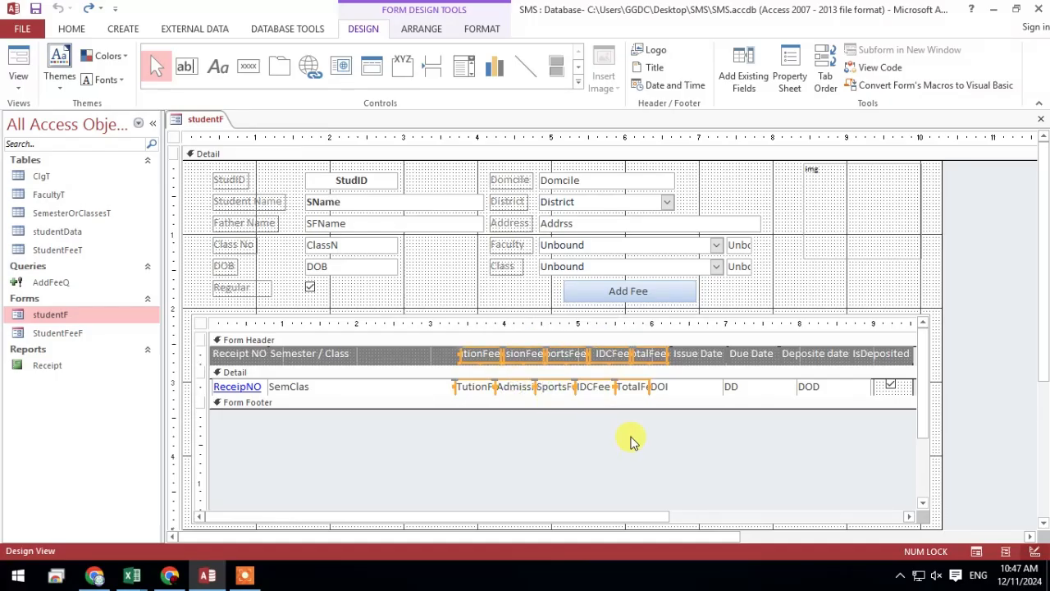
pyautogui.press('Delete')
# Shift the issue date, due date, deposit date and IsDeposited fields and headings left so they directly follow the SemClas field
pyautogui.moveTo(619, 389); pyautogui.dragTo(906, 351)
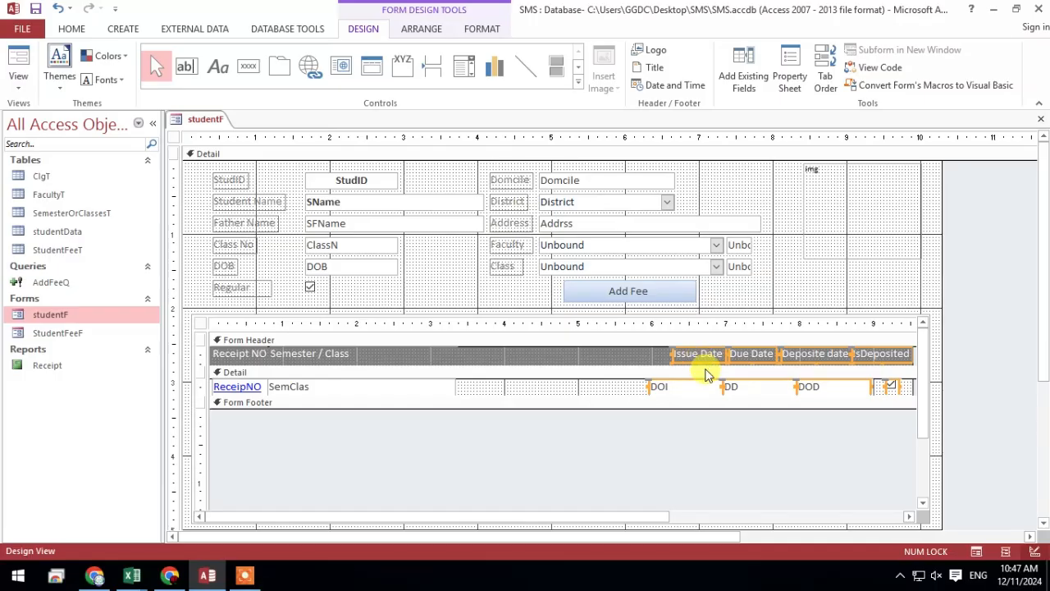
pyautogui.press('Left')
pyautogui.press('Left')
pyautogui.press('Left')
pyautogui.press('Left')
pyautogui.press('Left')
pyautogui.press('Left')
pyautogui.press('Left')
pyautogui.press('Left')
pyautogui.press('Left')
pyautogui.press('Left')
pyautogui.press('Left')
pyautogui.press('Left')
pyautogui.press('Left')
pyautogui.press('Left')
pyautogui.press('Left')
pyautogui.press('Left')
pyautogui.press('Left')
pyautogui.press('Left')
pyautogui.press('Left')
pyautogui.press('Left')
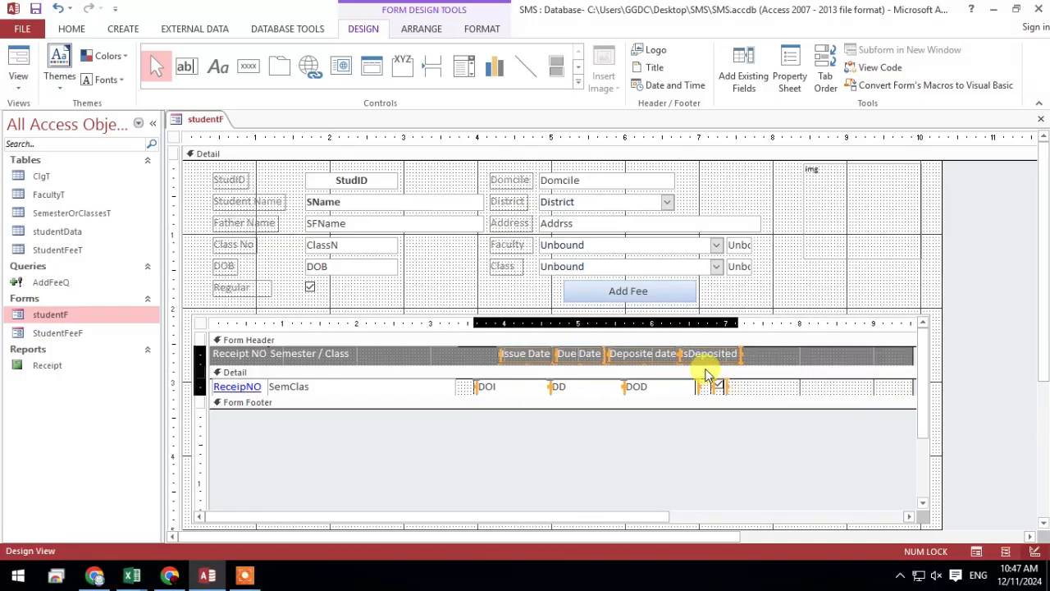
pyautogui.press('Left')
pyautogui.press('Left')
pyautogui.press('Left')
pyautogui.press('Left')
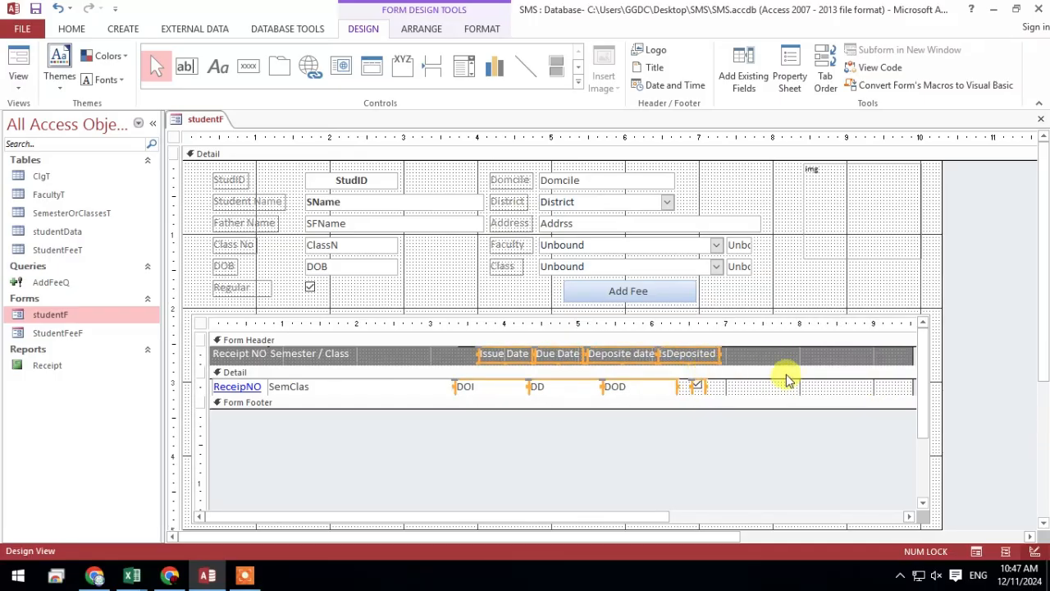
pyautogui.click(779, 394)
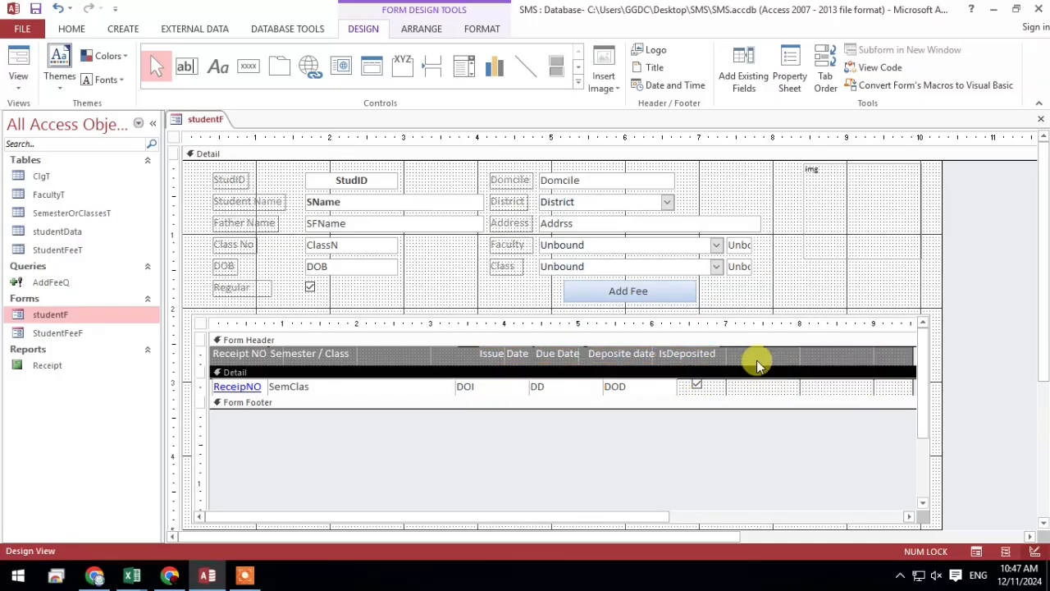
# Reposition the Issue Date, Due Date, Deposite date and IsDeposited headings above their matching fields in the fee subform
pyautogui.click(487, 354)
pyautogui.moveTo(487, 354); pyautogui.dragTo(474, 356)
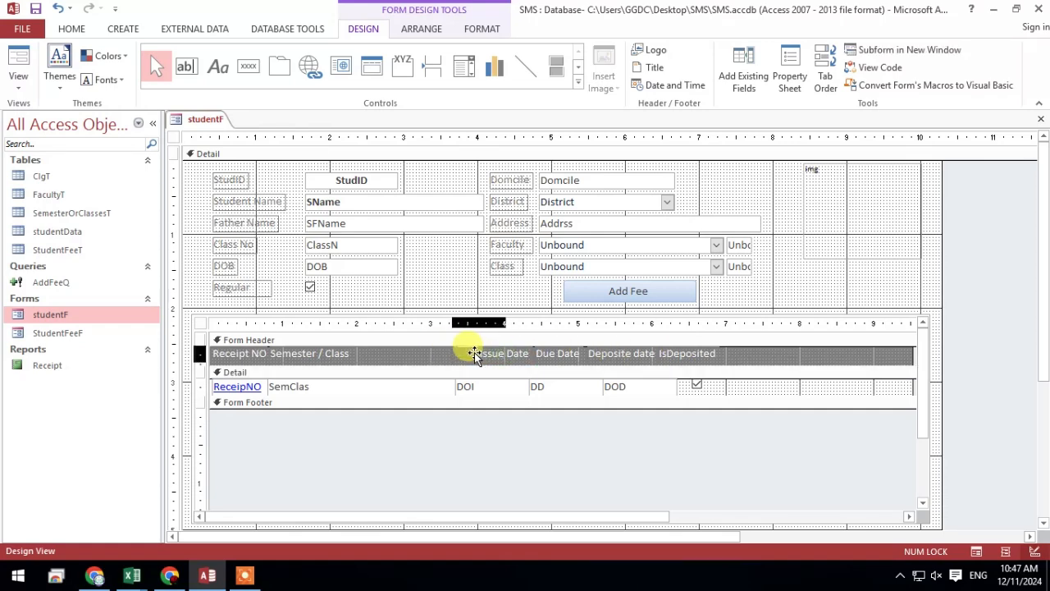
pyautogui.click(563, 353)
pyautogui.moveTo(557, 353); pyautogui.dragTo(550, 353)
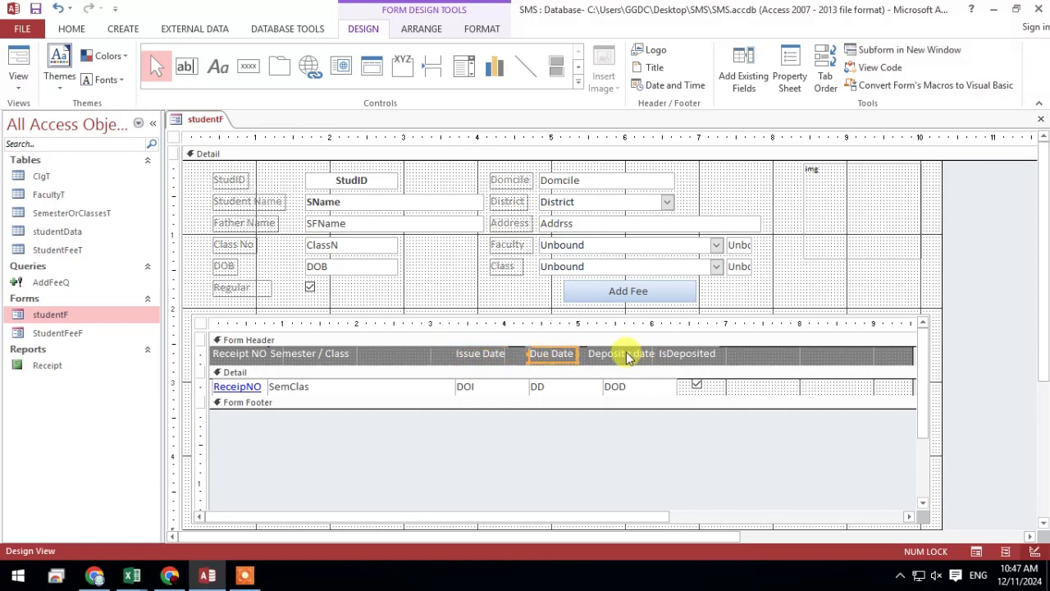
pyautogui.click(604, 353)
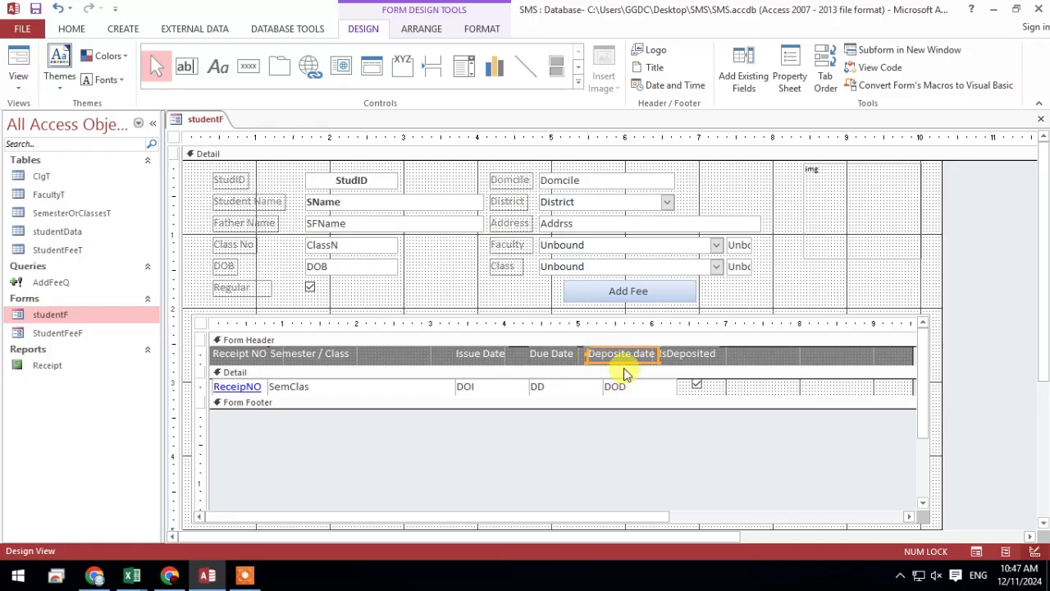
pyautogui.click(728, 392)
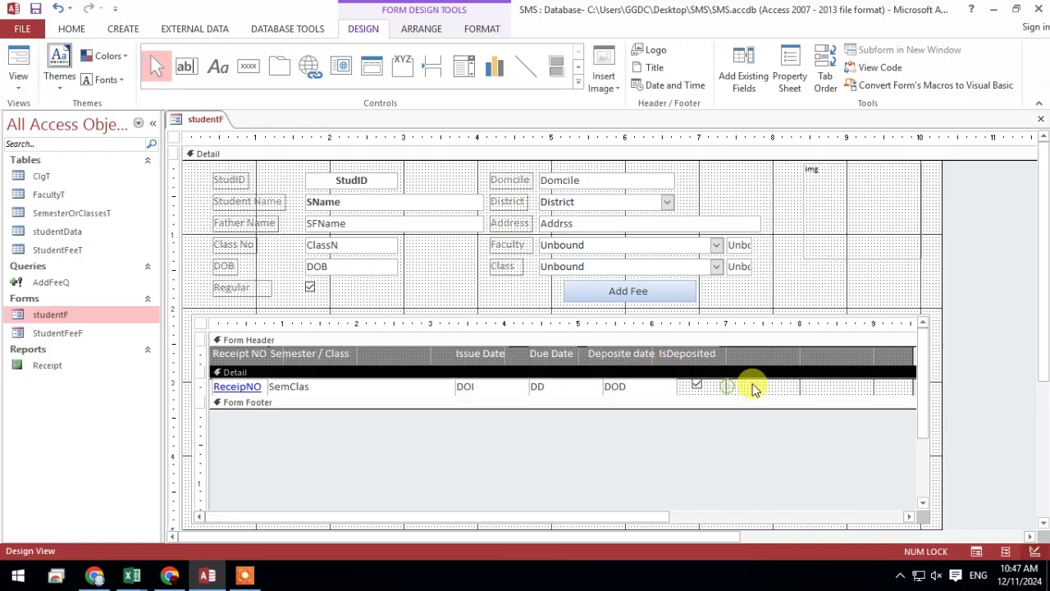
pyautogui.click(690, 352)
pyautogui.moveTo(676, 353); pyautogui.dragTo(691, 353)
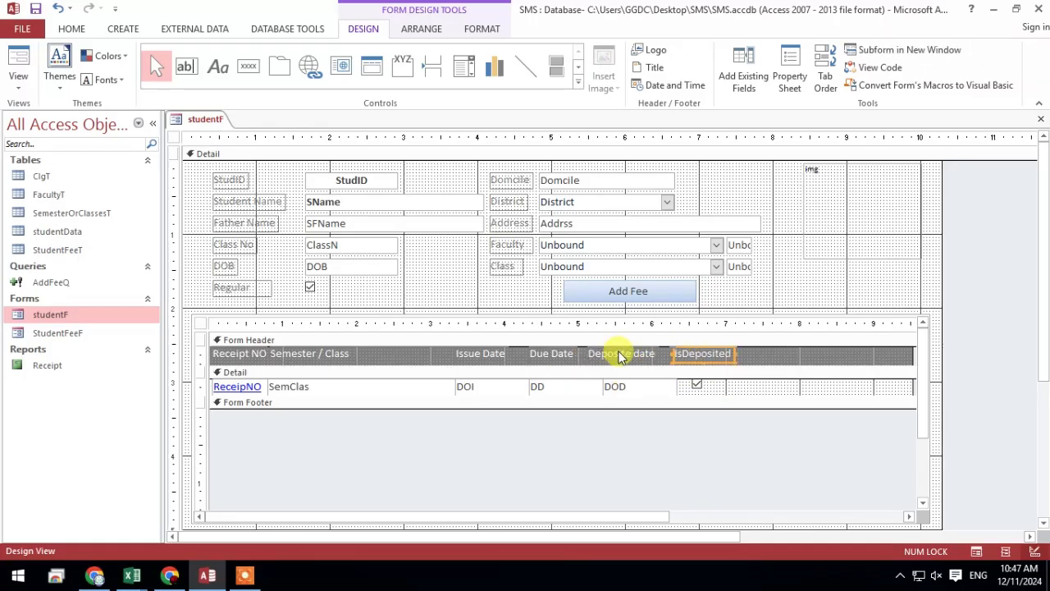
pyautogui.moveTo(617, 351); pyautogui.dragTo(630, 354)
pyautogui.click(808, 354)
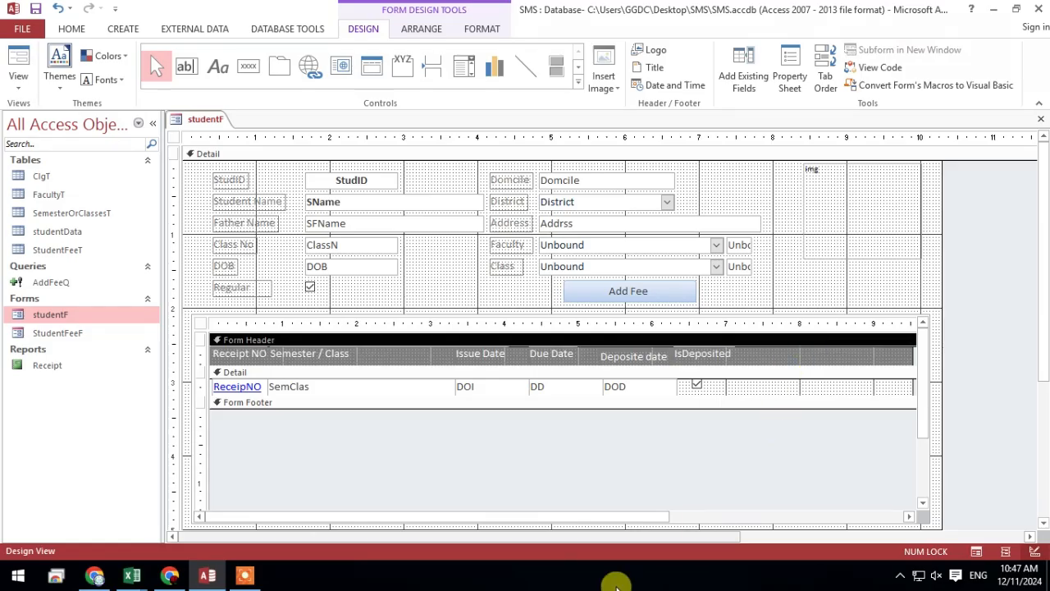
# Narrow the fee subform's layout to just past the IsDeposited column and shrink its frame on the student form
pyautogui.moveTo(598, 516); pyautogui.dragTo(711, 517)
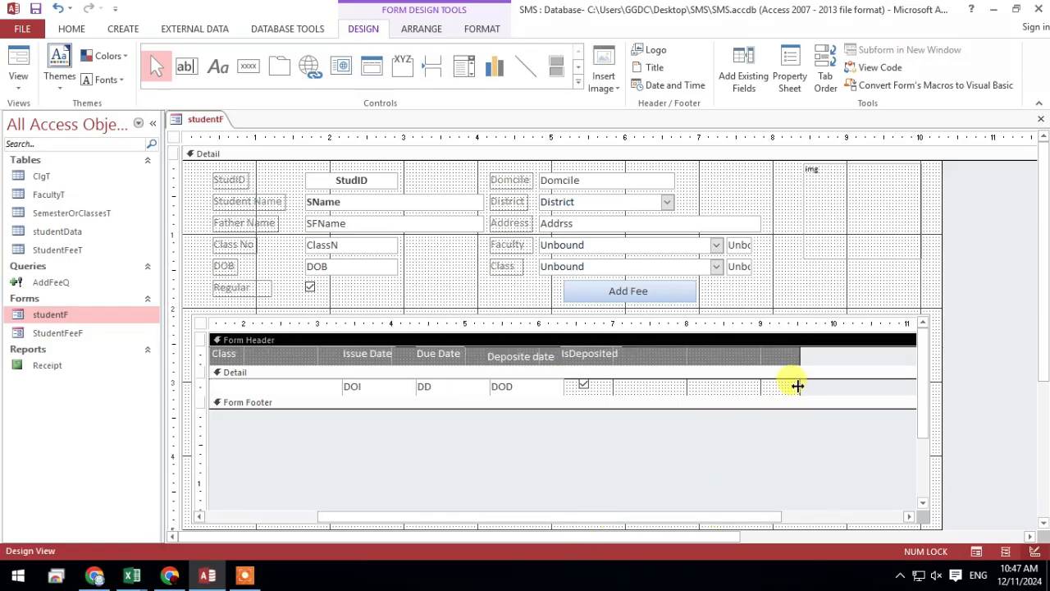
pyautogui.moveTo(797, 386); pyautogui.dragTo(631, 395)
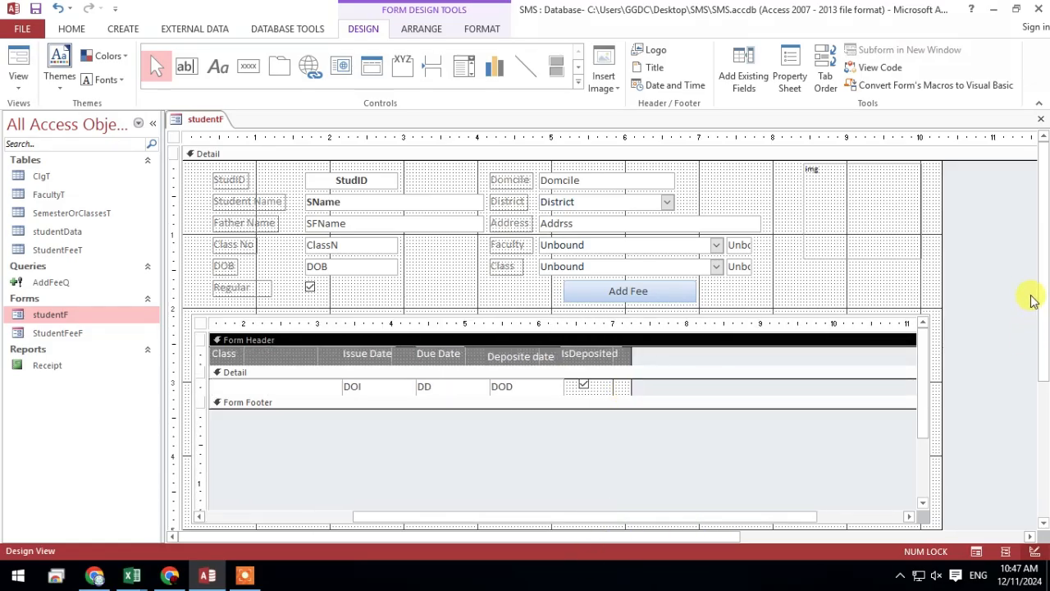
pyautogui.click(934, 375)
pyautogui.moveTo(933, 421); pyautogui.dragTo(658, 414)
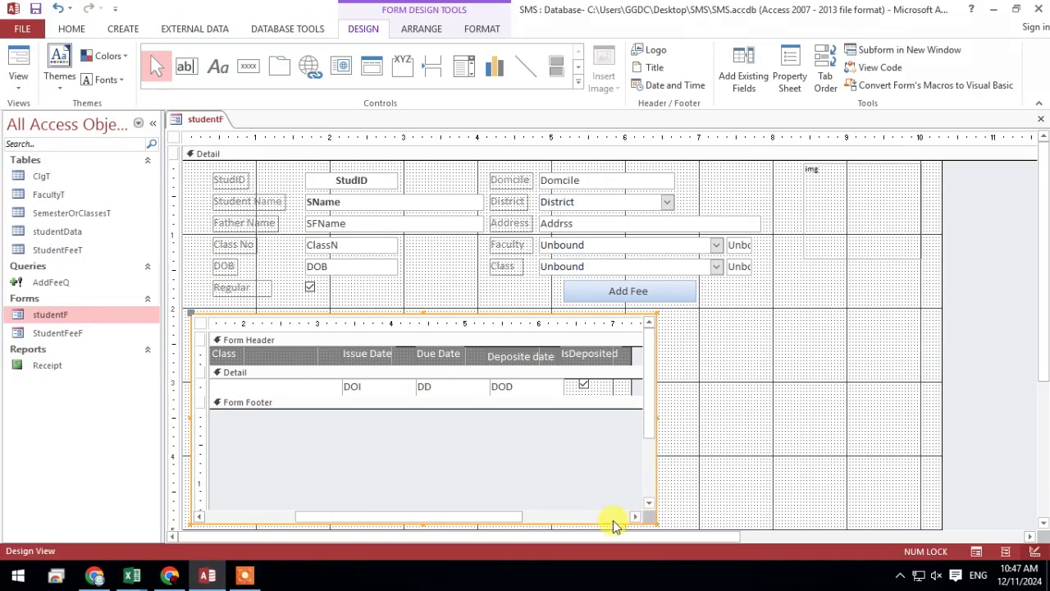
pyautogui.moveTo(389, 517); pyautogui.dragTo(300, 518)
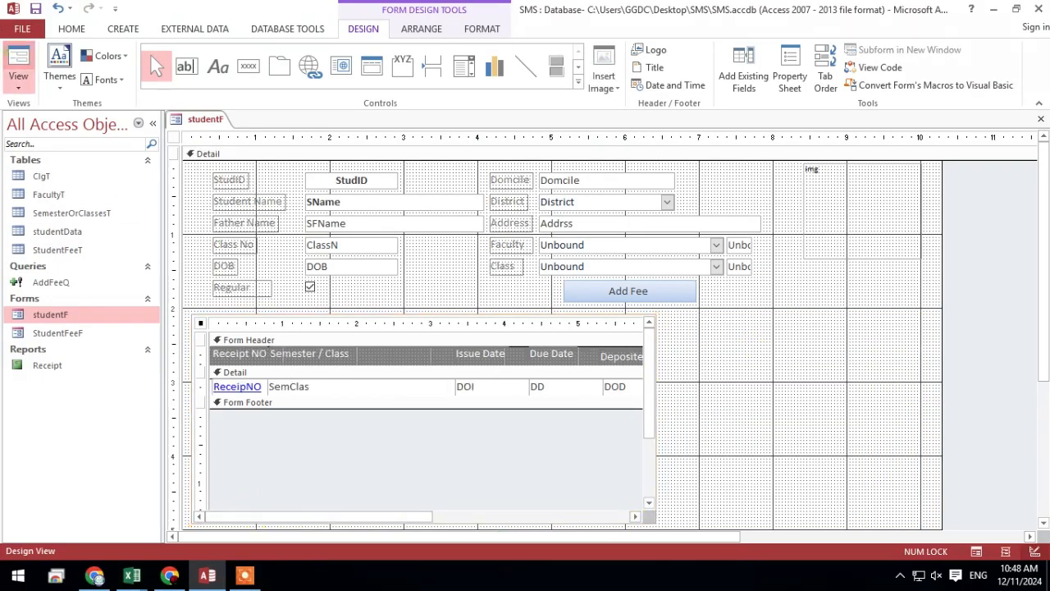
# Widen the fee subform frame in small increments, checking in Form View, until the IsDeposited column fits inside it
pyautogui.click(18, 64)
pyautogui.rightClick(786, 317)
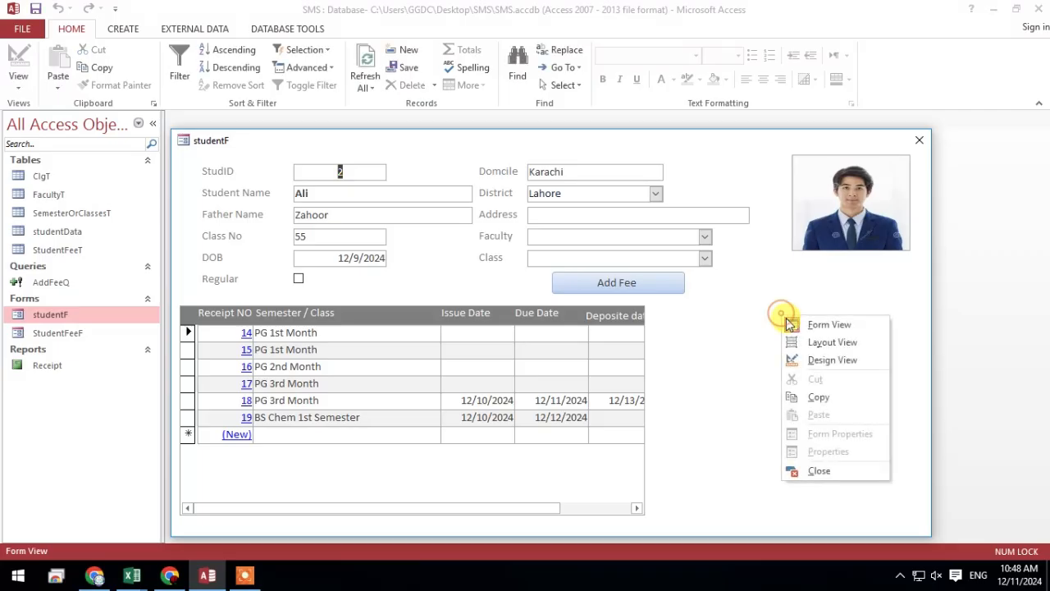
pyautogui.click(830, 359)
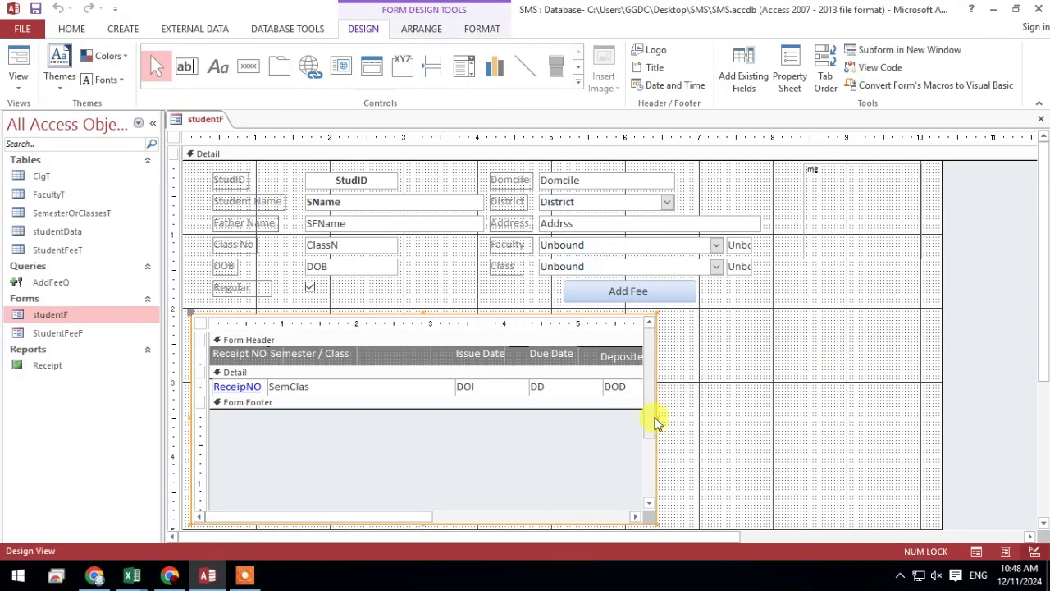
pyautogui.moveTo(656, 417); pyautogui.dragTo(694, 412)
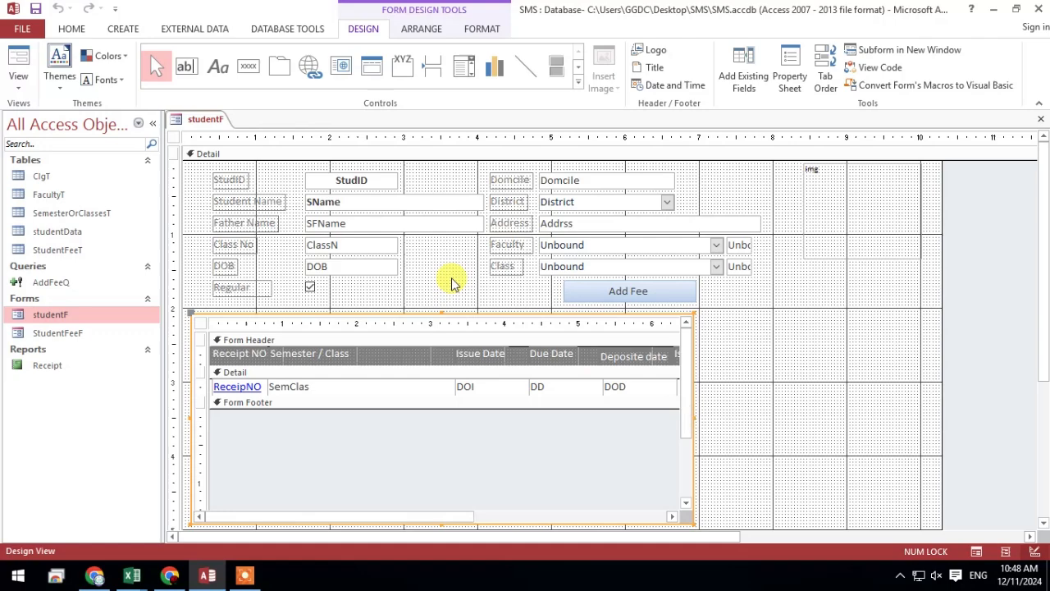
pyautogui.click(21, 53)
pyautogui.rightClick(852, 384)
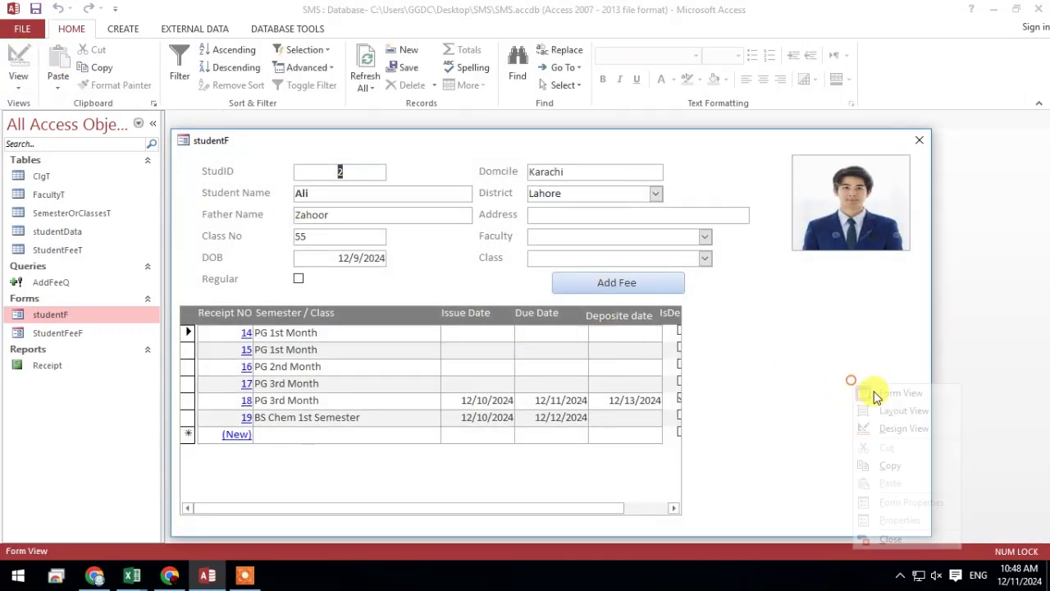
pyautogui.click(903, 428)
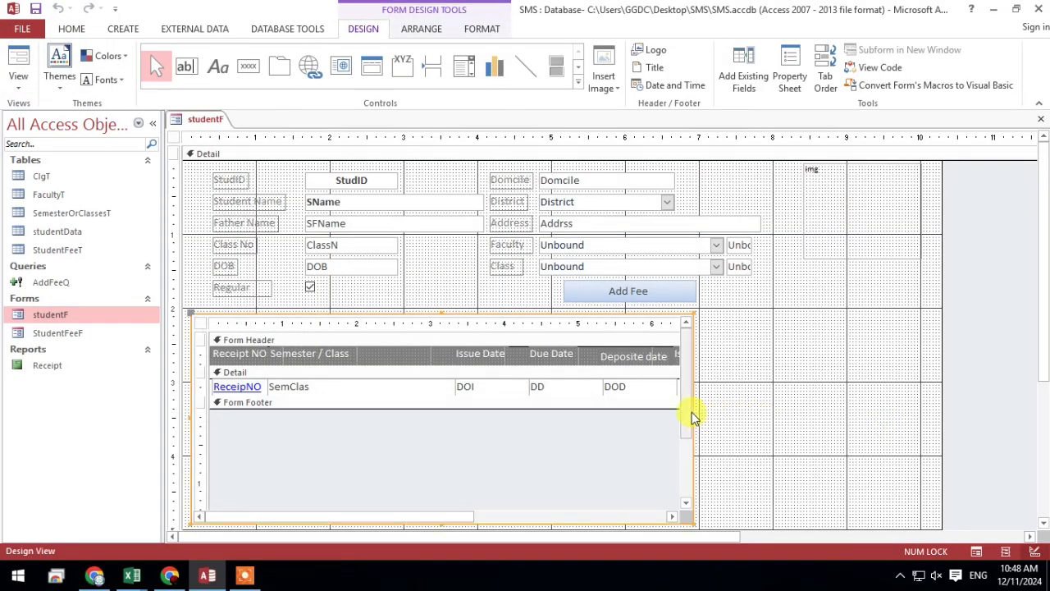
pyautogui.moveTo(696, 422); pyautogui.dragTo(712, 416)
pyautogui.click(18, 55)
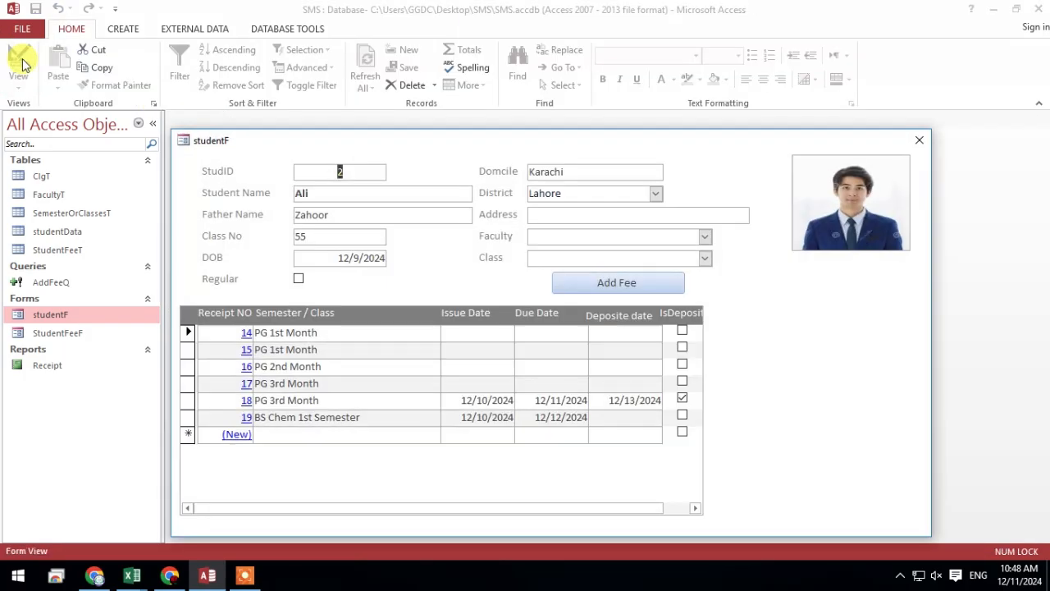
pyautogui.rightClick(755, 328)
pyautogui.click(766, 368)
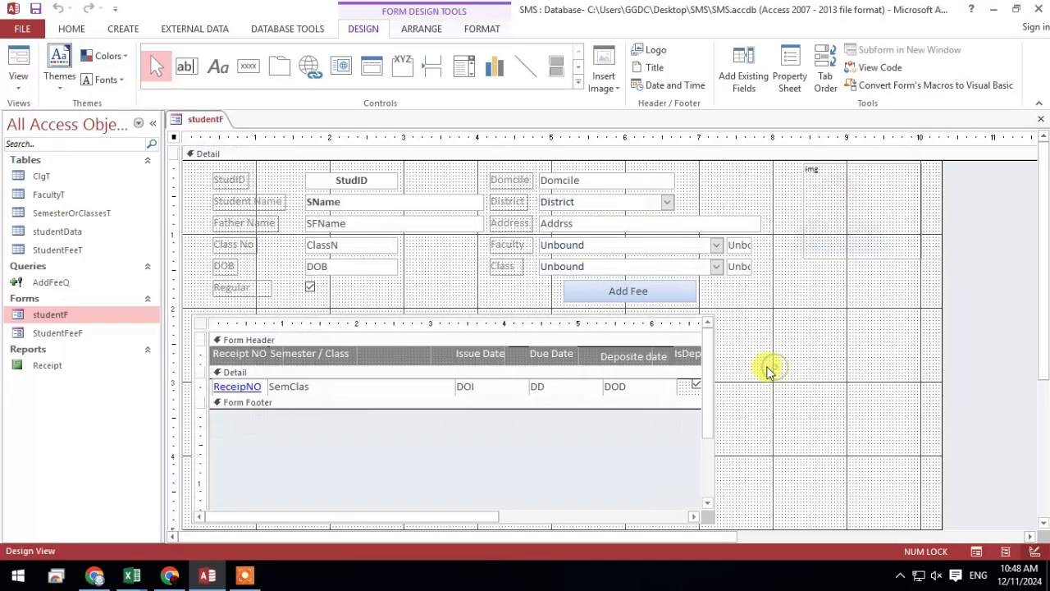
pyautogui.moveTo(711, 422); pyautogui.dragTo(740, 418)
pyautogui.click(808, 393)
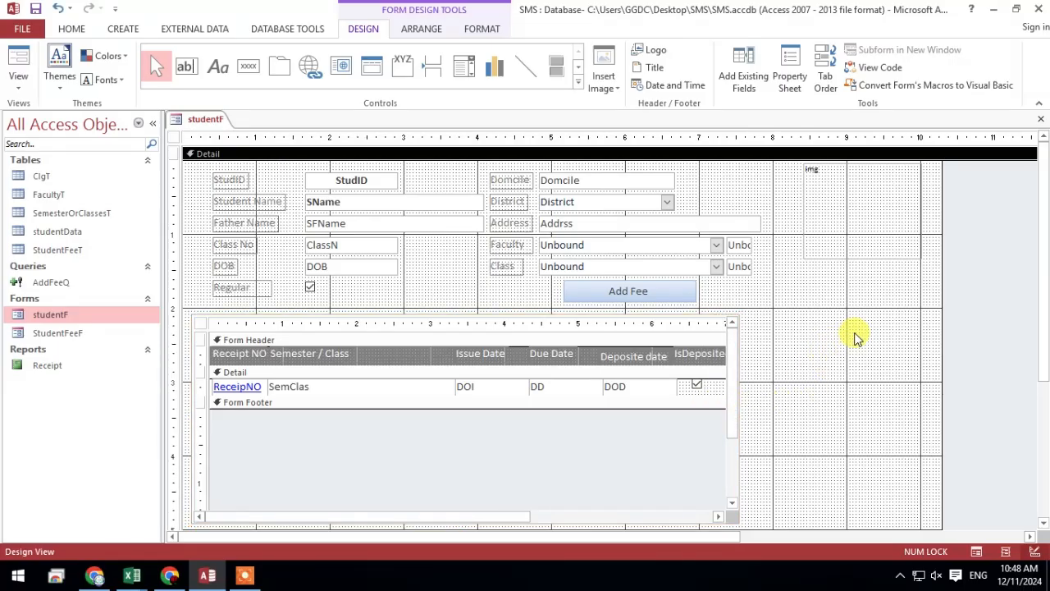
# Shift all student fields, their labels and the Add Fee button left to line up with the fee subform's left edge
pyautogui.moveTo(427, 296); pyautogui.dragTo(193, 165)
pyautogui.moveTo(738, 307); pyautogui.dragTo(197, 157)
pyautogui.press('Left')
pyautogui.press('Left')
pyautogui.press('Left')
pyautogui.press('Left')
pyautogui.press('Left')
pyautogui.press('Left')
pyautogui.press('Left')
pyautogui.press('Left')
pyautogui.press('Left')
pyautogui.press('Left')
pyautogui.press('Left')
pyautogui.press('Left')
pyautogui.press('Left')
pyautogui.press('Left')
pyautogui.press('Left')
pyautogui.press('Left')
pyautogui.press('Left')
pyautogui.press('Left')
pyautogui.press('Left')
pyautogui.press('Left')
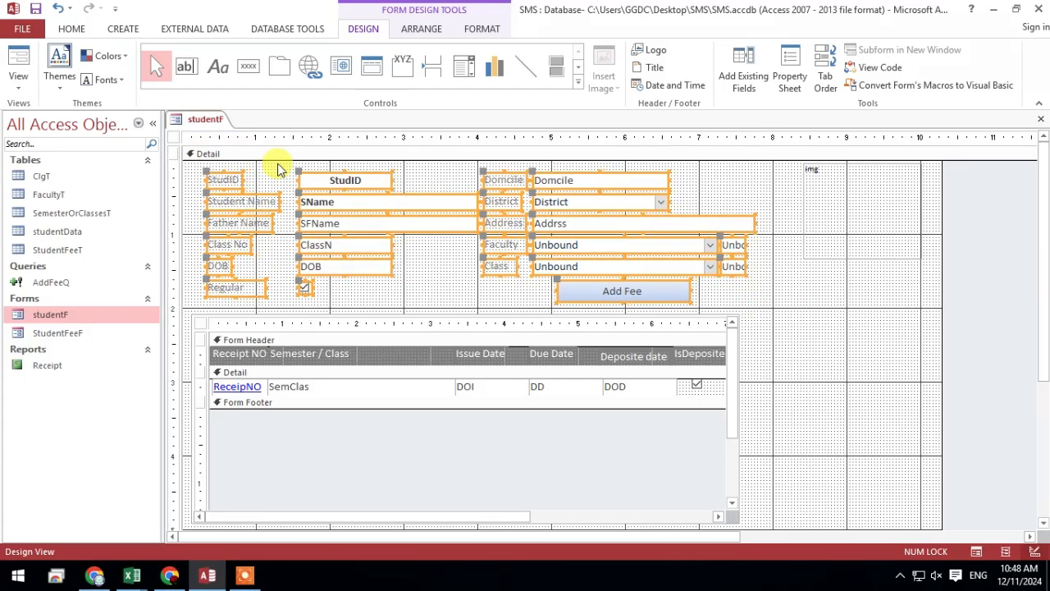
pyautogui.click(738, 293)
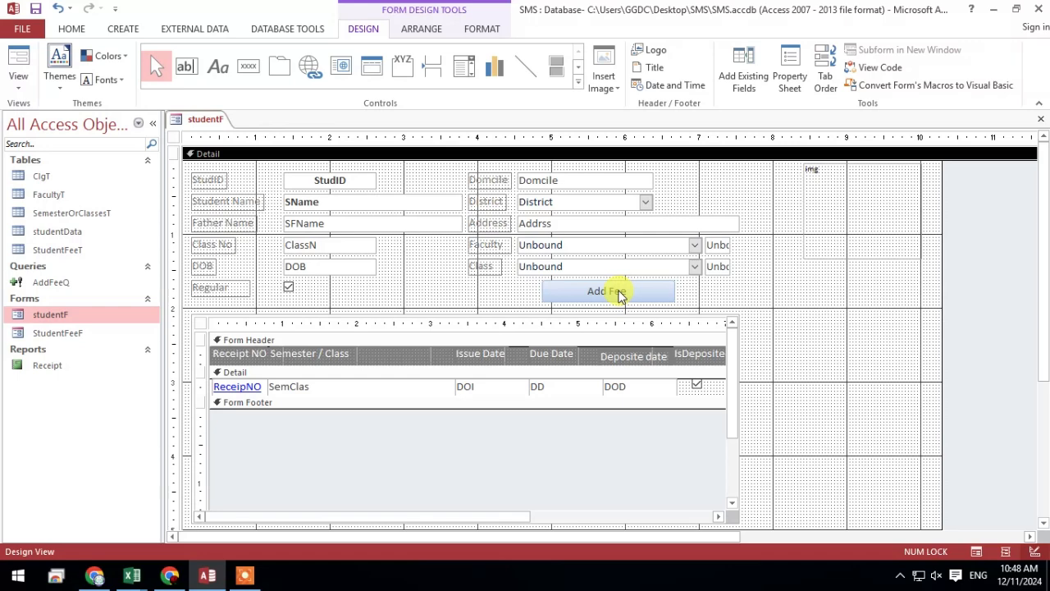
# Place the Add Fee button beside the Regular checkbox and lower the Domcile through Class fields to just above the subform
pyautogui.moveTo(619, 296); pyautogui.dragTo(378, 299)
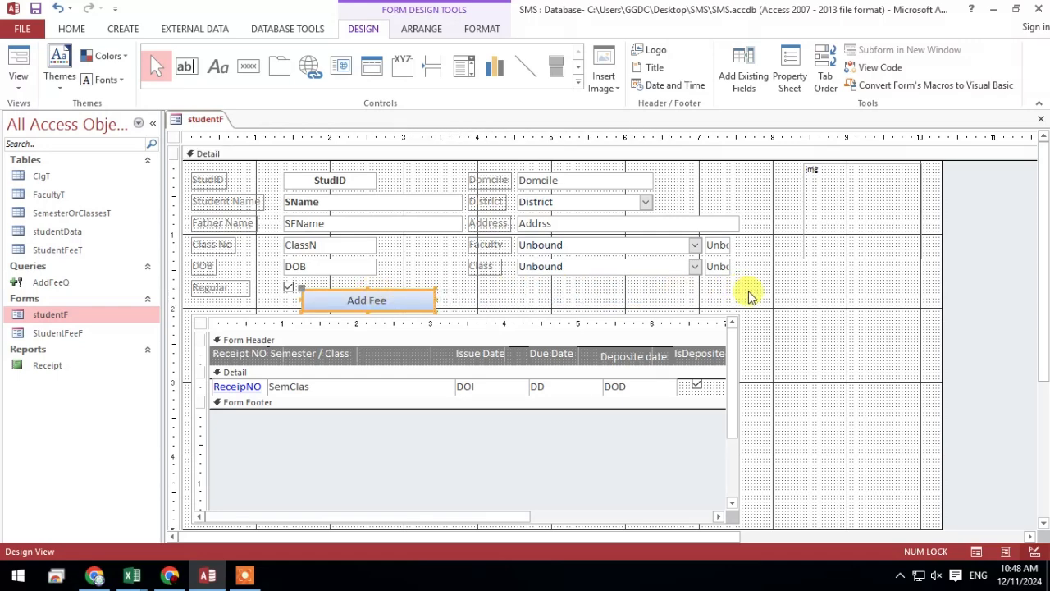
pyautogui.moveTo(748, 295); pyautogui.dragTo(485, 212)
pyautogui.click(710, 178)
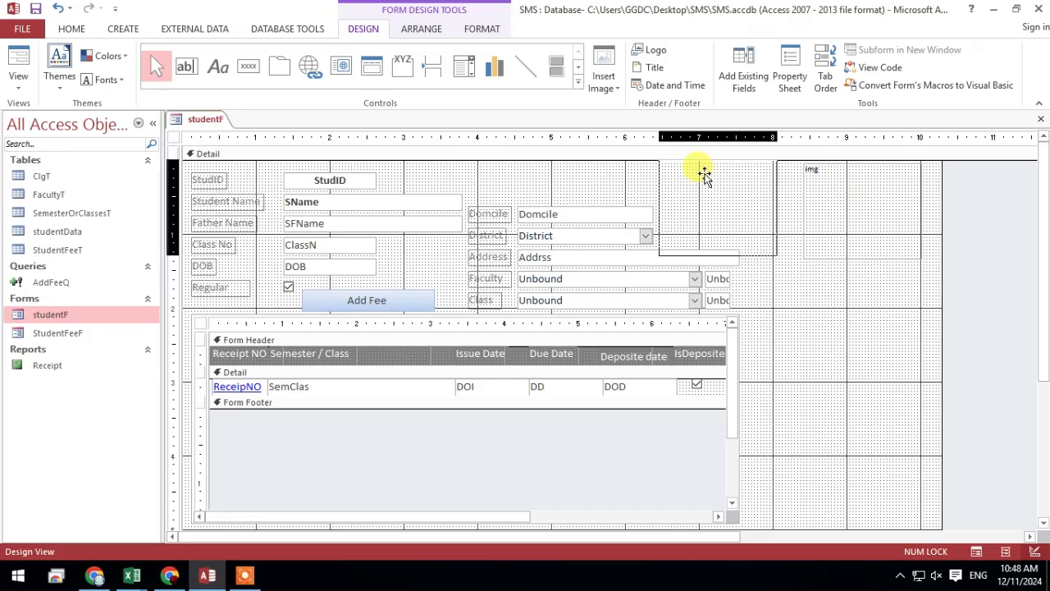
# Move the img photo frame to just right of the Domcile and District column and reduce its size
pyautogui.moveTo(703, 174); pyautogui.dragTo(701, 175)
pyautogui.moveTo(773, 256); pyautogui.dragTo(733, 235)
pyautogui.click(785, 224)
pyautogui.moveTo(681, 191); pyautogui.dragTo(685, 198)
pyautogui.click(799, 216)
# Move the Domcile and District fields with their labels up to the top of the form beside the photo frame
pyautogui.moveTo(608, 183); pyautogui.dragTo(487, 199)
pyautogui.click(792, 277)
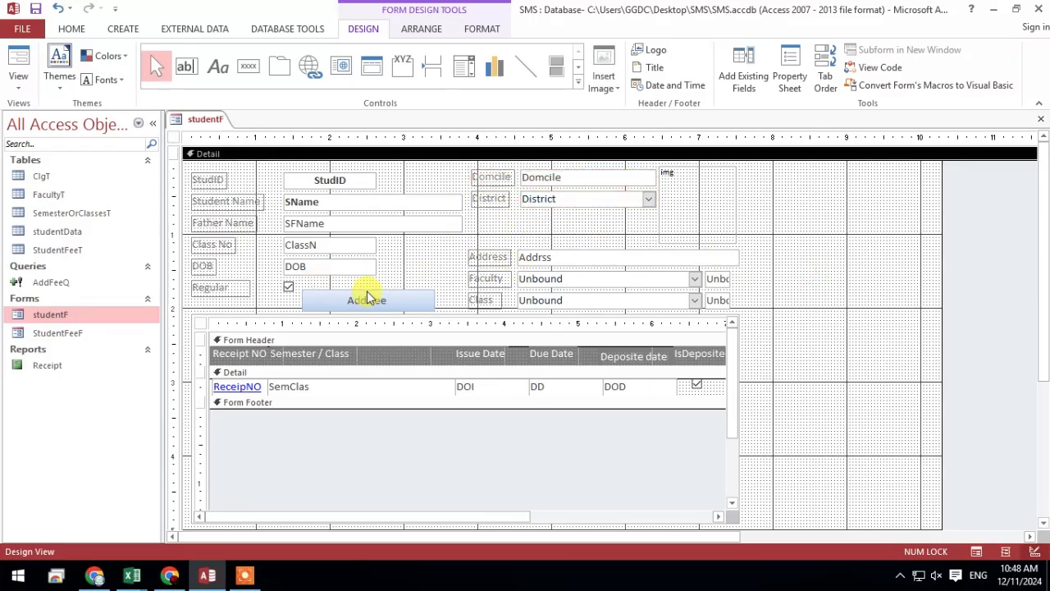
pyautogui.moveTo(349, 310)
pyautogui.mouseDown()
pyautogui.moveTo(511, 240)
pyautogui.moveTo(421, 293)
pyautogui.moveTo(358, 308)
pyautogui.moveTo(345, 298)
pyautogui.mouseUp()
pyautogui.click(629, 215)
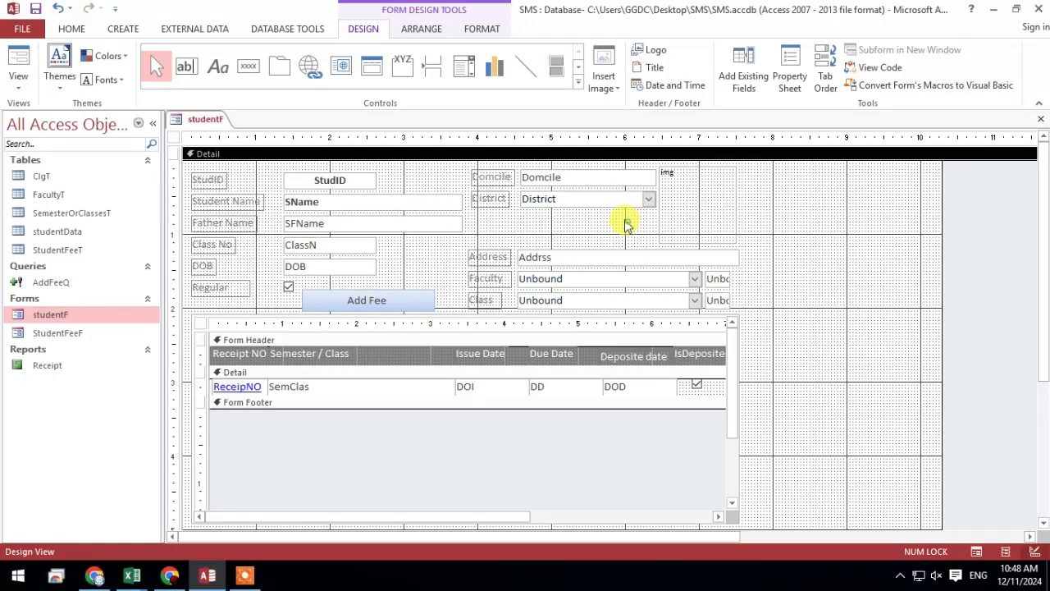
# Place the Regular checkbox beneath District and the Add Fee button beneath DOB, keeping DOB aligned with Class No
pyautogui.moveTo(200, 270); pyautogui.dragTo(479, 215)
pyautogui.moveTo(324, 300); pyautogui.dragTo(228, 293)
pyautogui.click(219, 267)
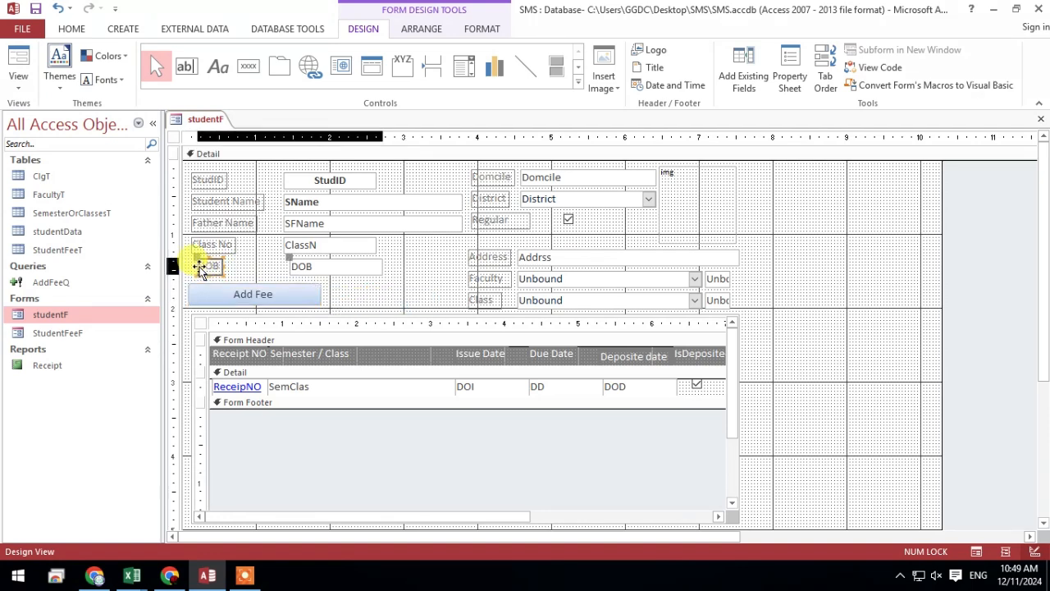
pyautogui.click(297, 267)
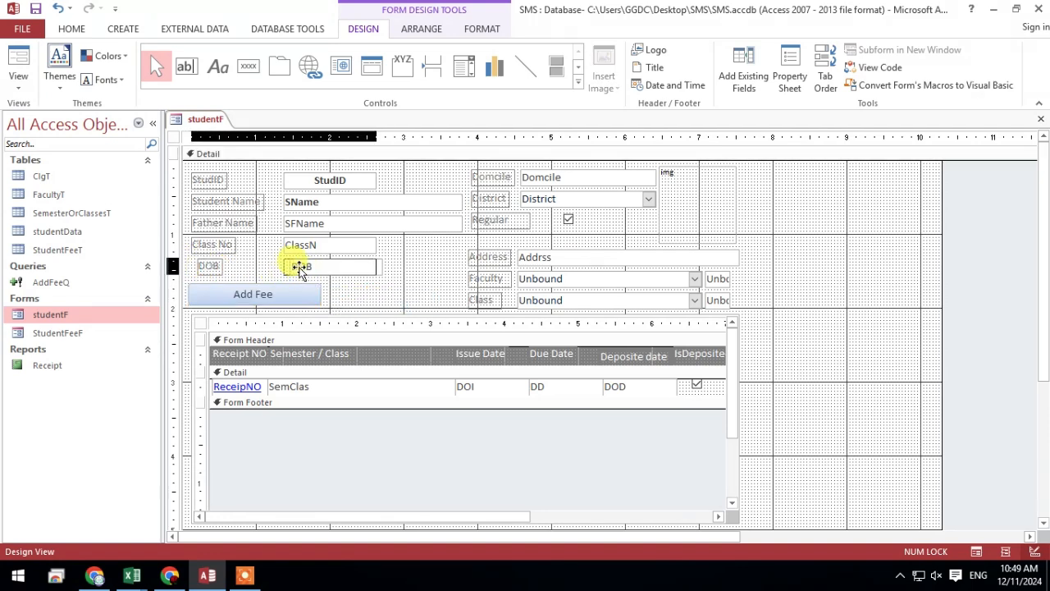
pyautogui.click(398, 271)
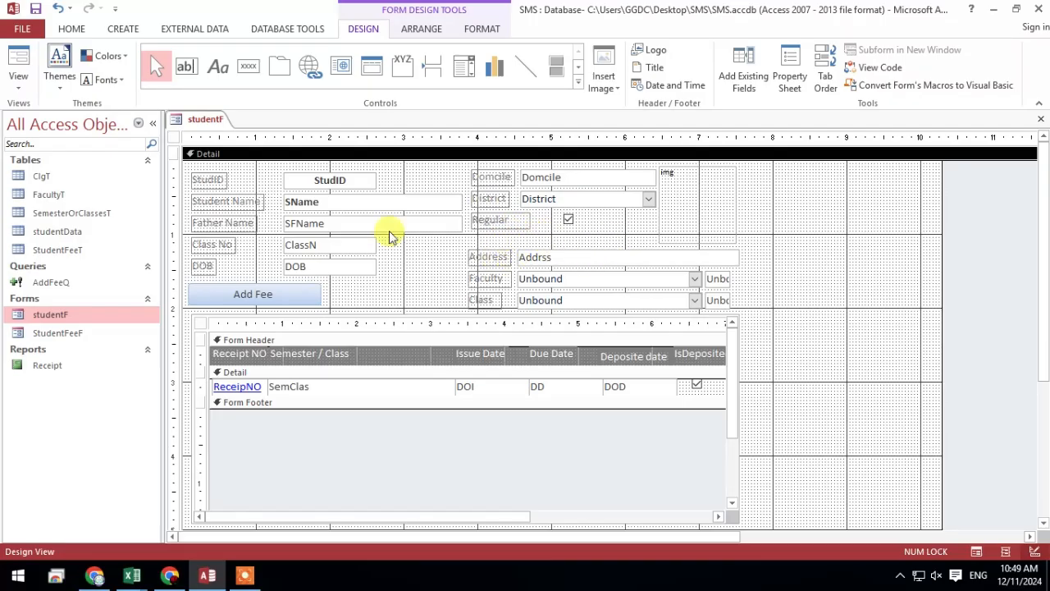
# Check the student form in Form View, widen the fee subform frame slightly in Design View, and display the form again
pyautogui.click(18, 66)
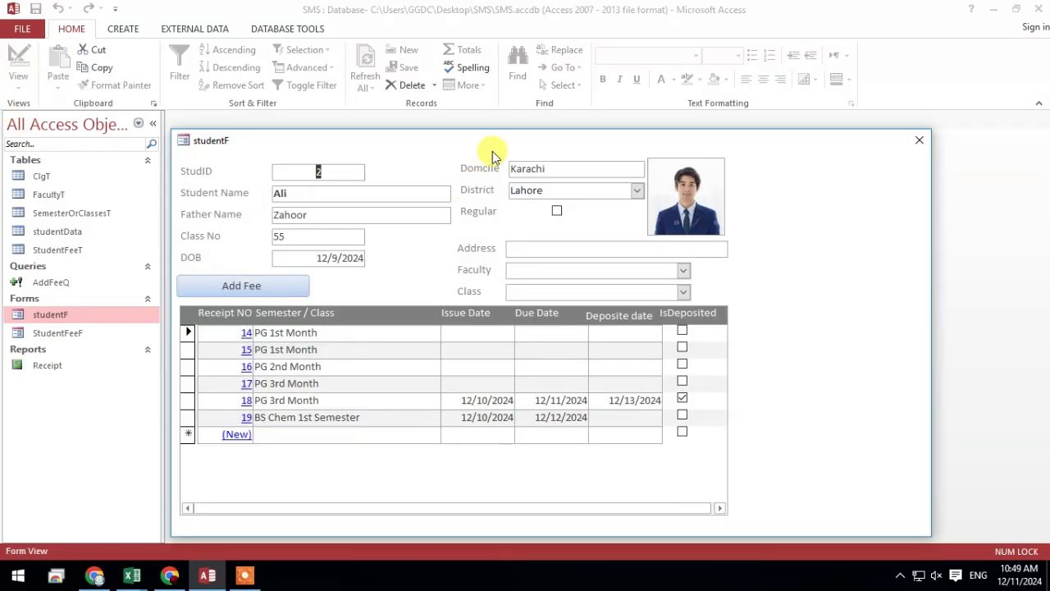
pyautogui.moveTo(495, 150); pyautogui.dragTo(528, 51)
pyautogui.rightClick(863, 160)
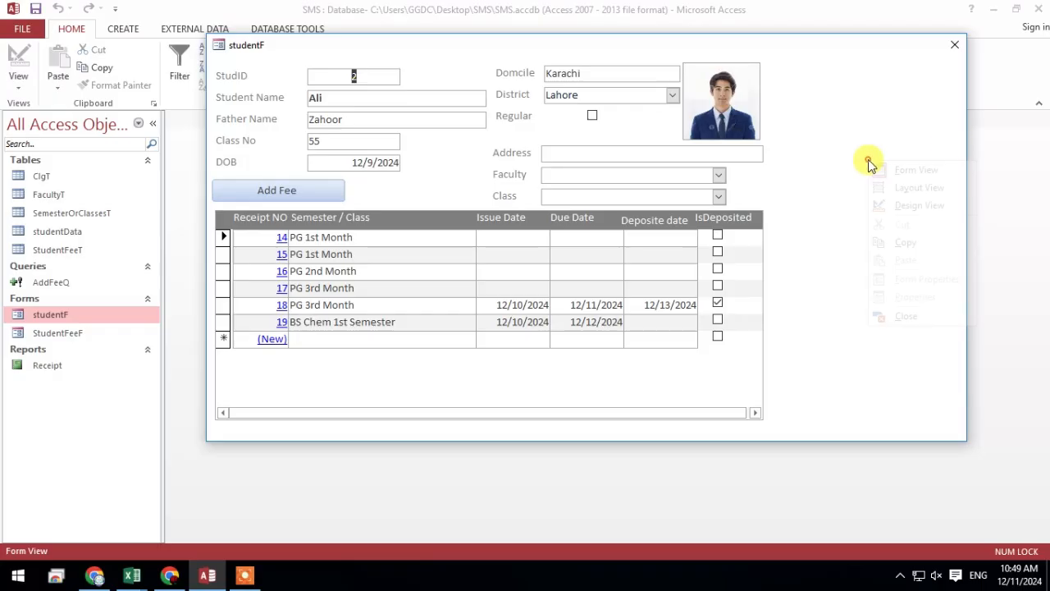
pyautogui.click(878, 206)
pyautogui.click(738, 365)
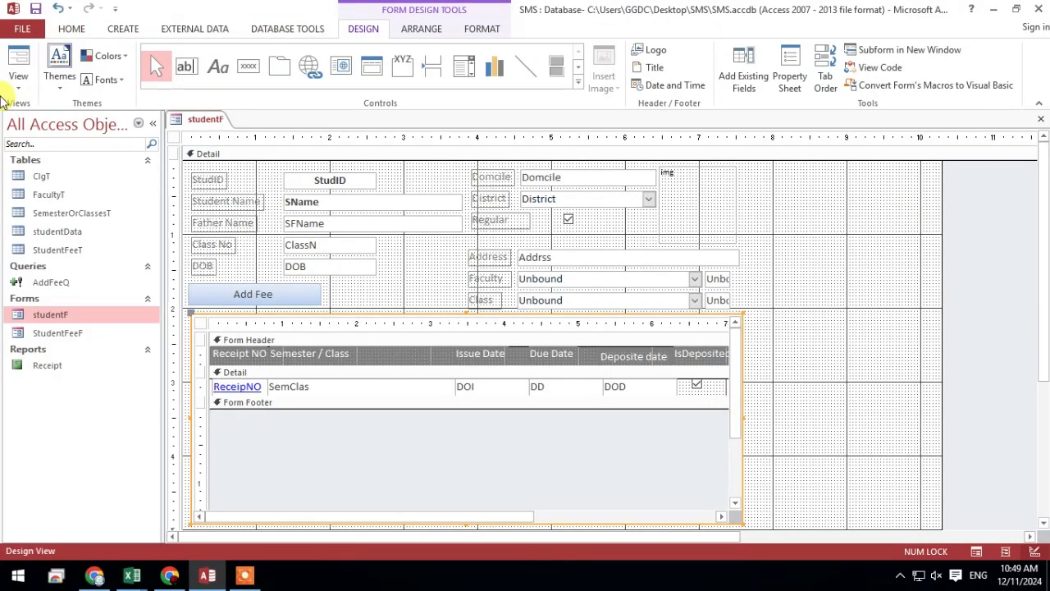
pyautogui.click(16, 60)
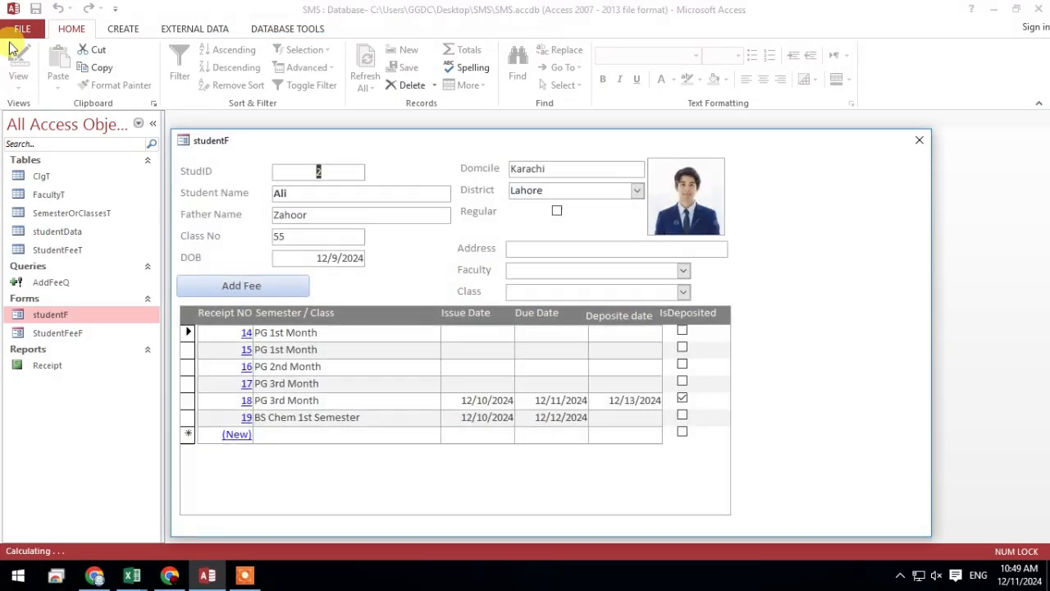
# Narrow the student form in Design View to just past the fee subform's right edge and display it in Form View
pyautogui.rightClick(823, 284)
pyautogui.click(852, 329)
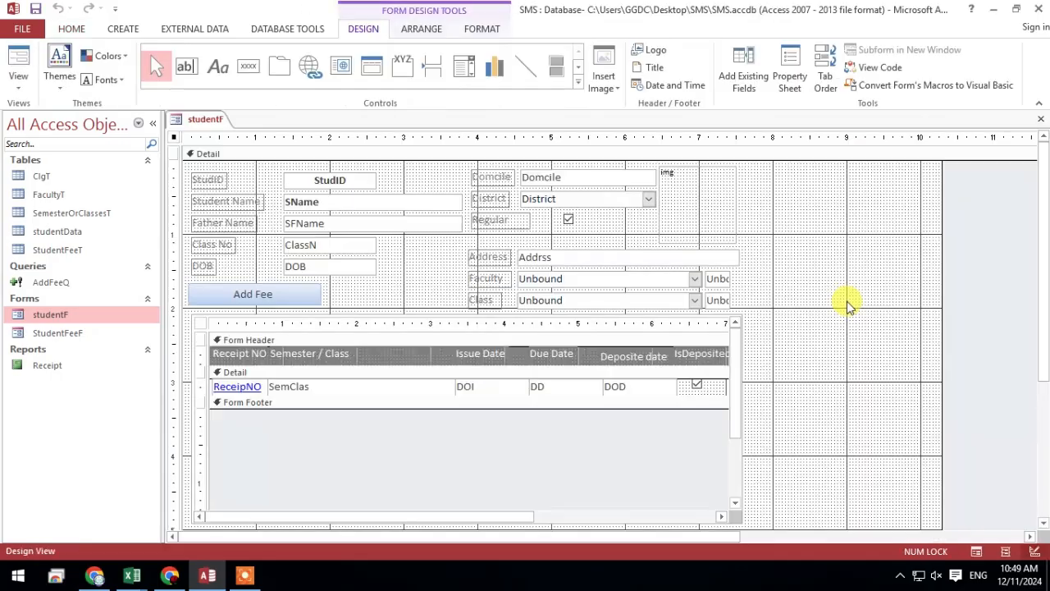
pyautogui.moveTo(943, 296); pyautogui.dragTo(752, 301)
pyautogui.click(18, 66)
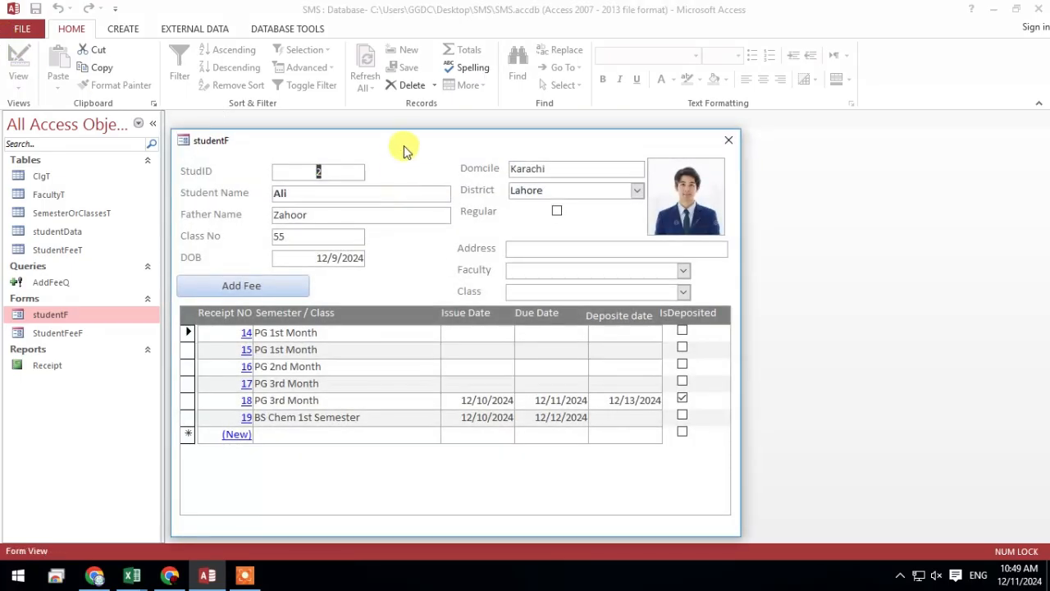
pyautogui.moveTo(404, 150); pyautogui.dragTo(478, 53)
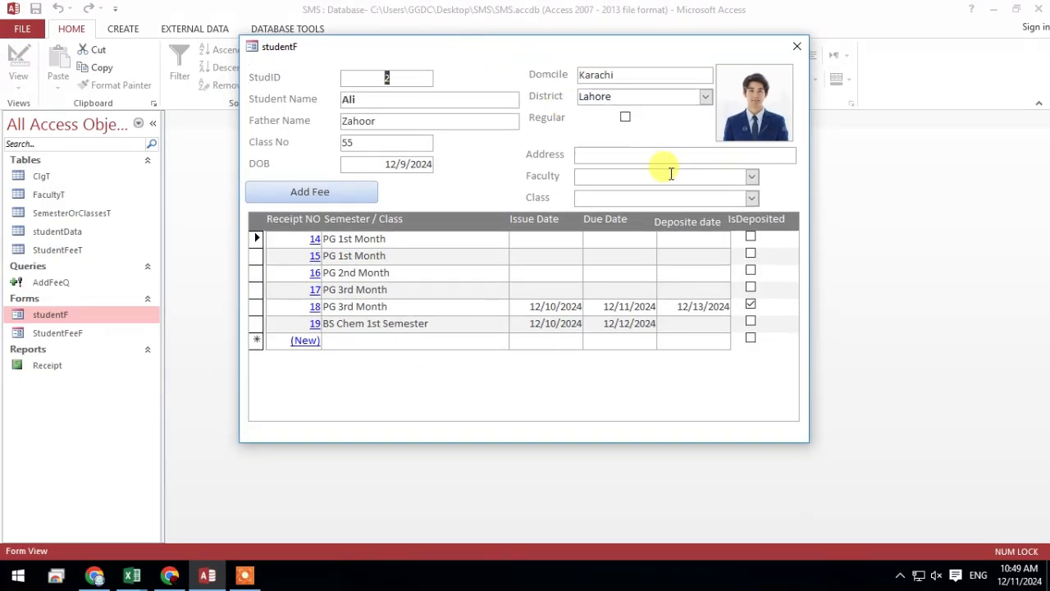
# Check the student form's Faculty choices, set the form's Data Entry property to Yes, and display it in Form View
pyautogui.click(751, 176)
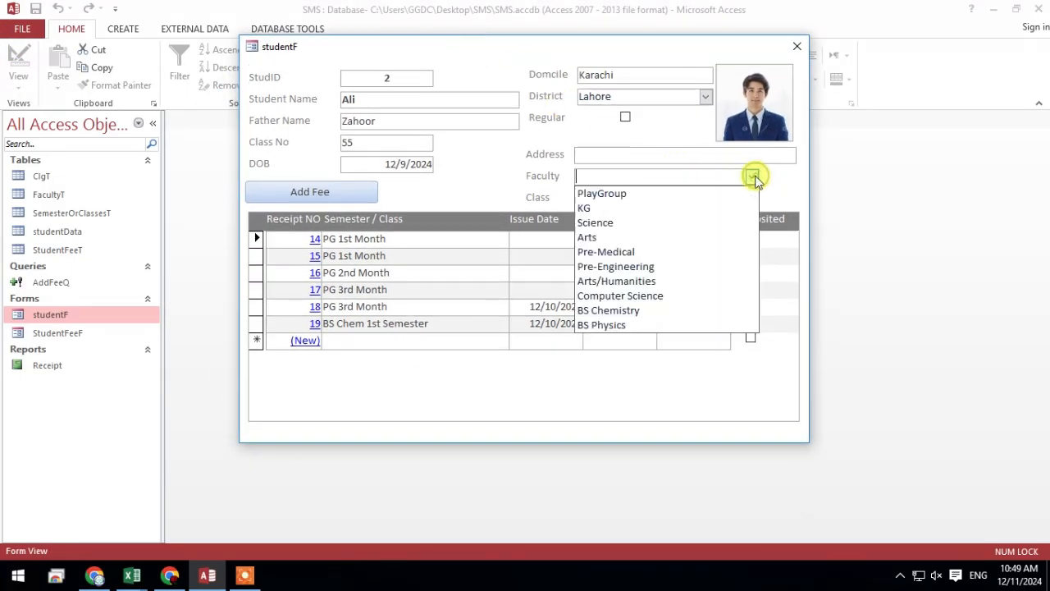
pyautogui.click(464, 183)
pyautogui.rightClick(475, 178)
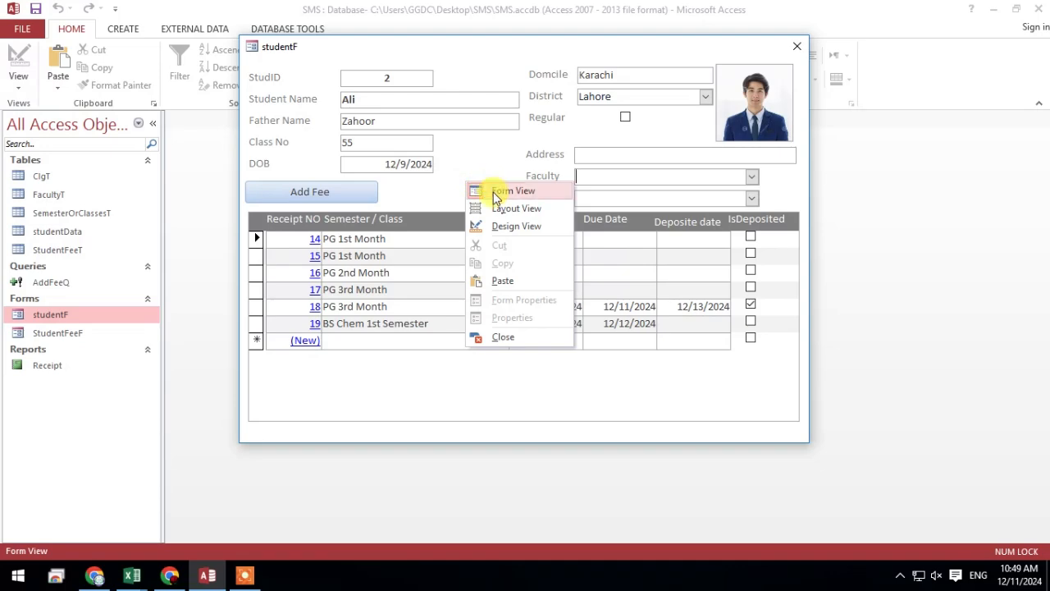
pyautogui.click(502, 226)
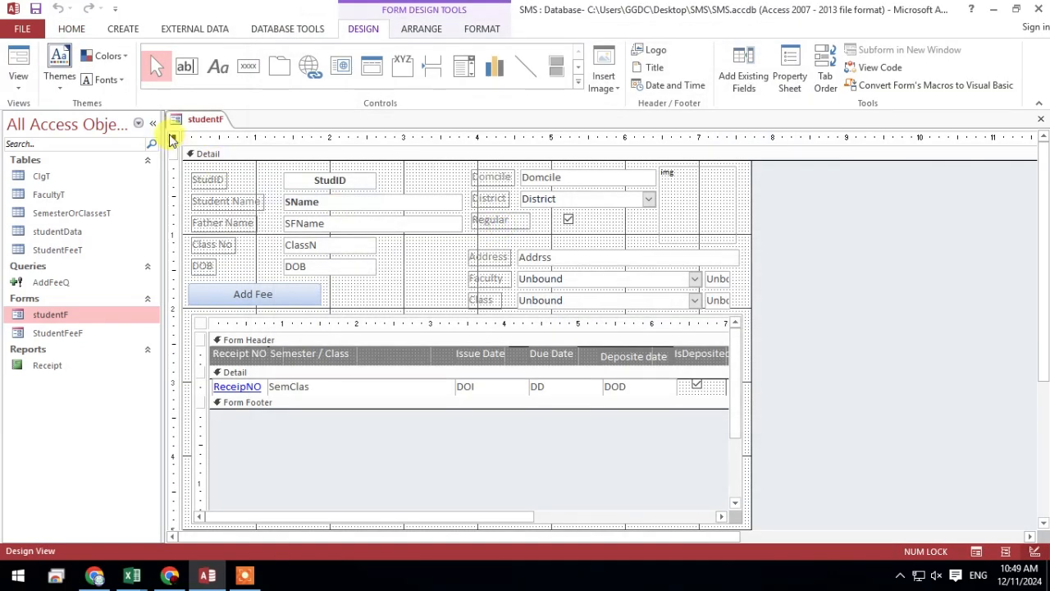
pyautogui.rightClick(175, 147)
pyautogui.click(214, 272)
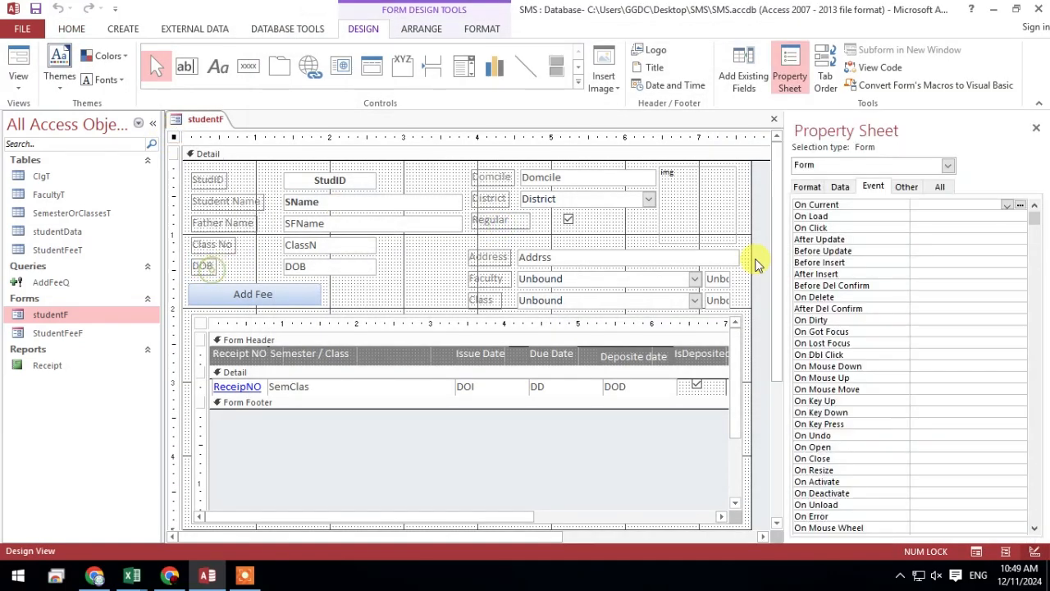
pyautogui.click(840, 187)
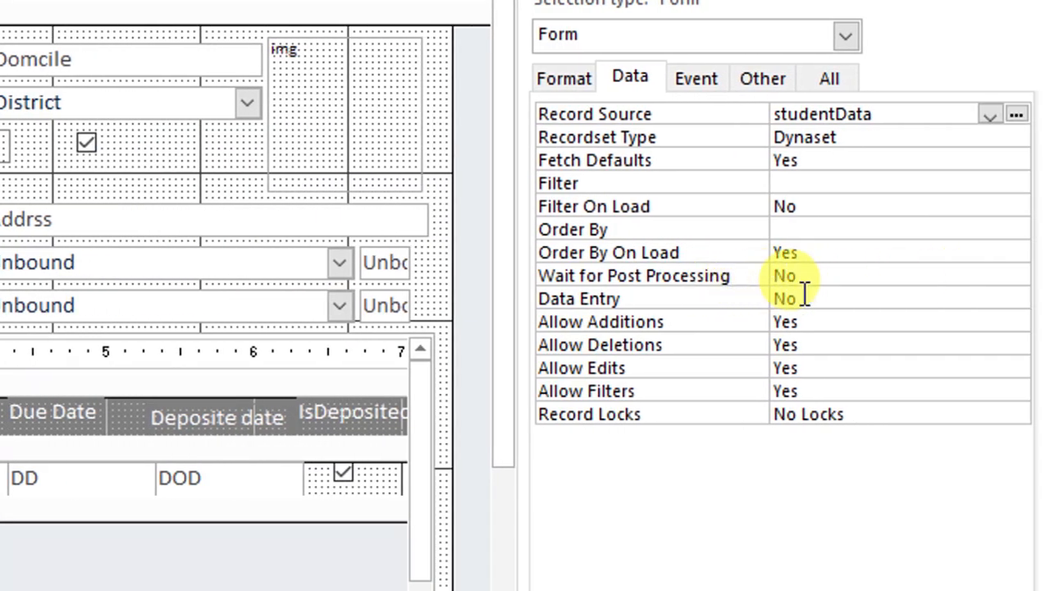
pyautogui.click(804, 297)
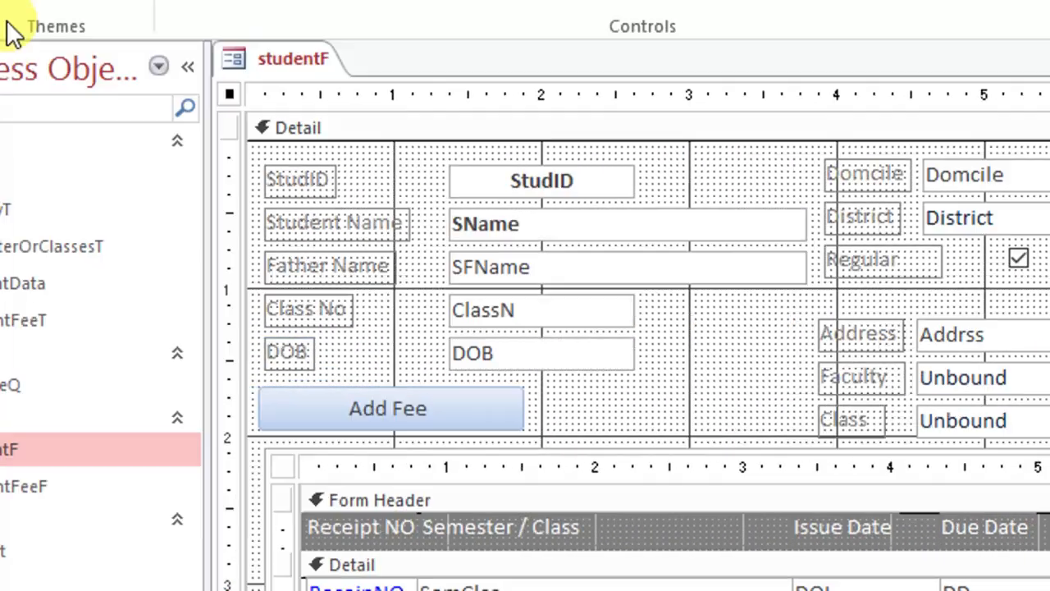
pyautogui.click(49, 71)
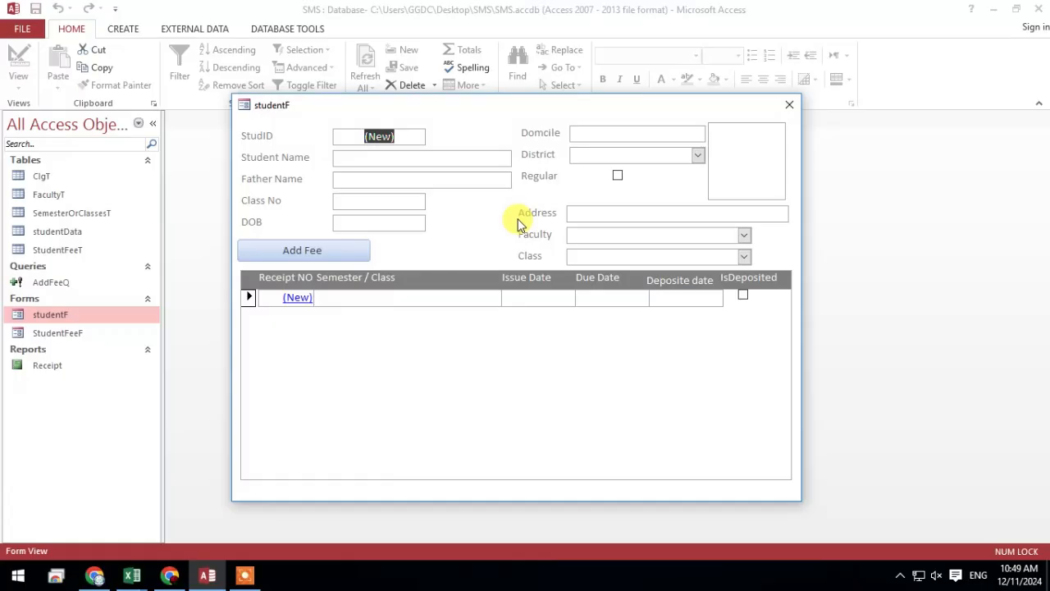
pyautogui.moveTo(546, 77); pyautogui.dragTo(506, 25)
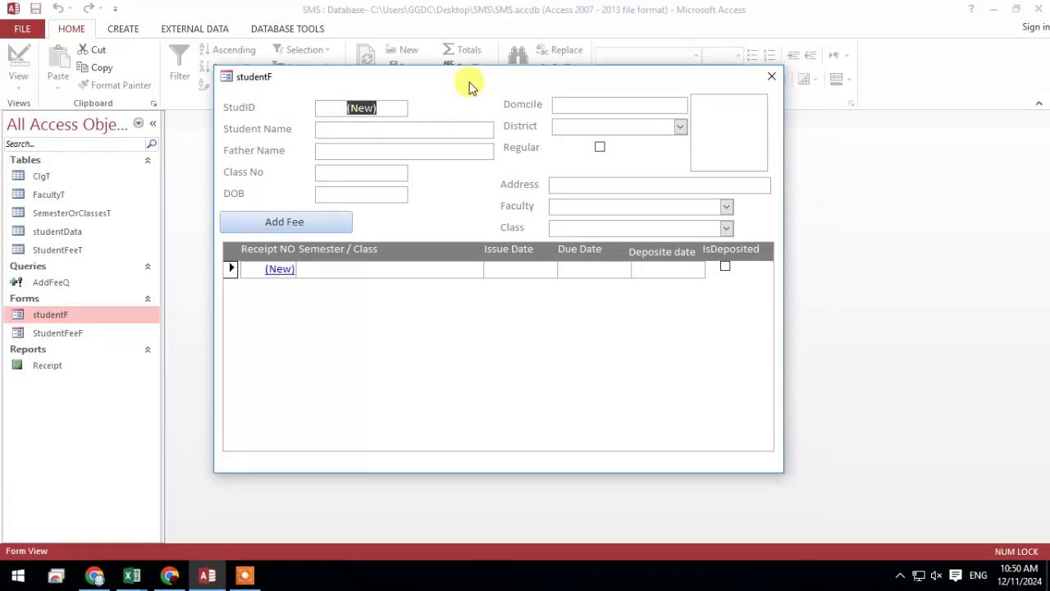
pyautogui.rightClick(465, 83)
pyautogui.click(498, 95)
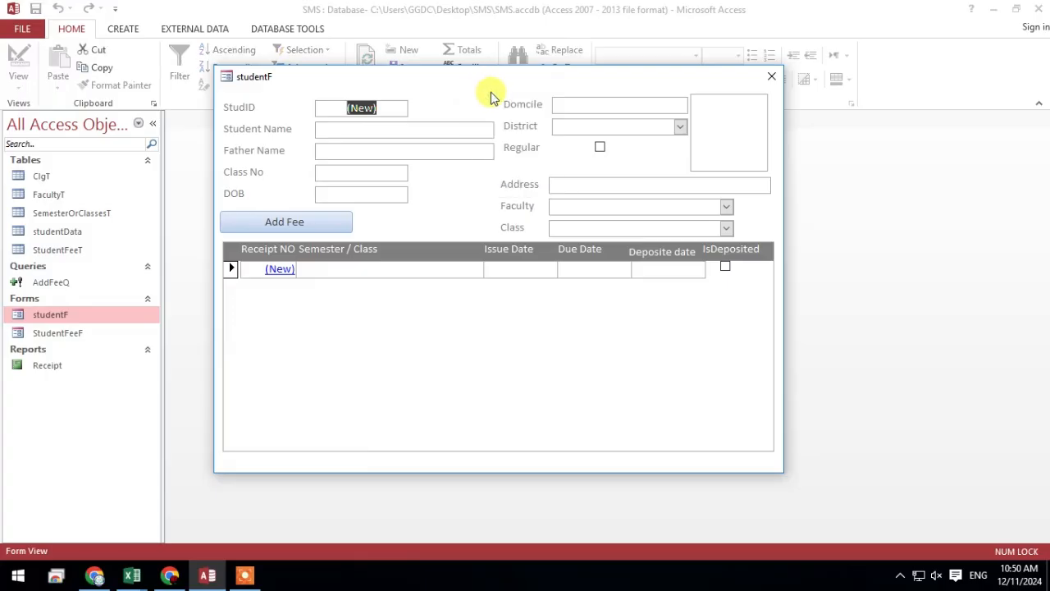
pyautogui.moveTo(490, 80); pyautogui.dragTo(502, 83)
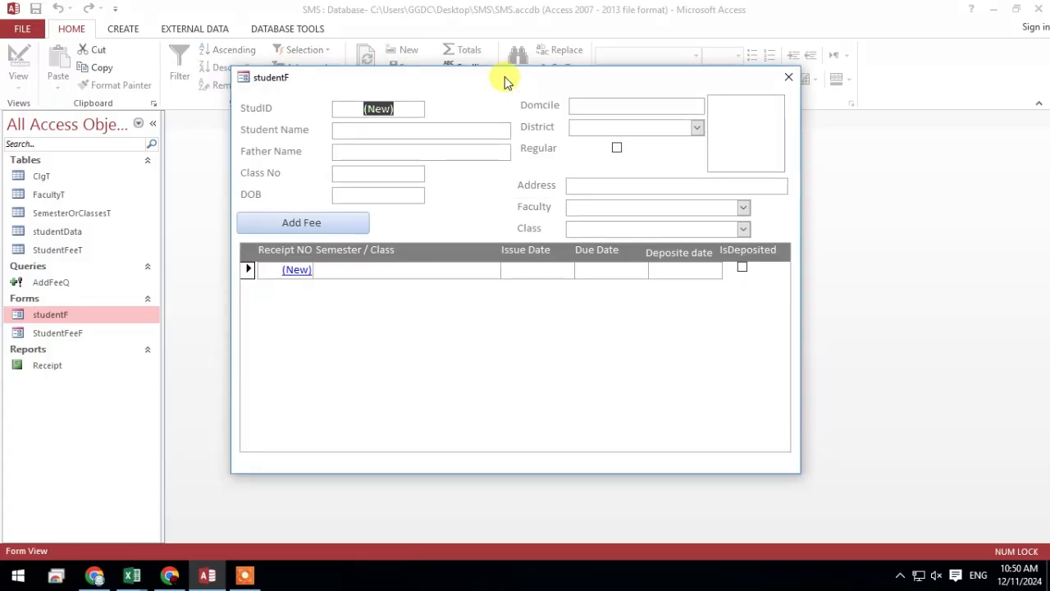
pyautogui.rightClick(495, 78)
pyautogui.click(512, 89)
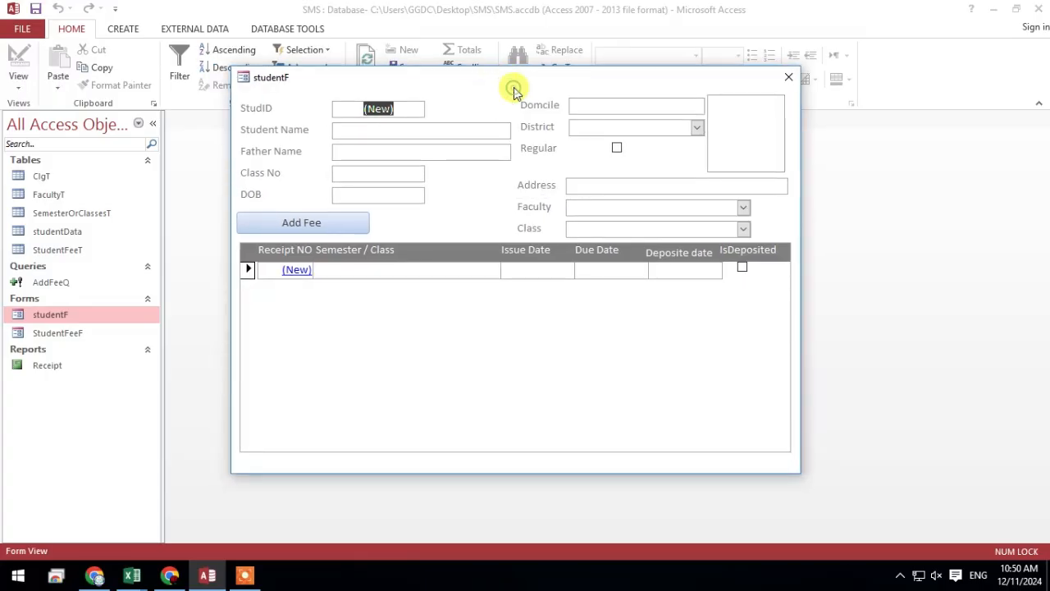
pyautogui.rightClick(489, 79)
pyautogui.click(512, 92)
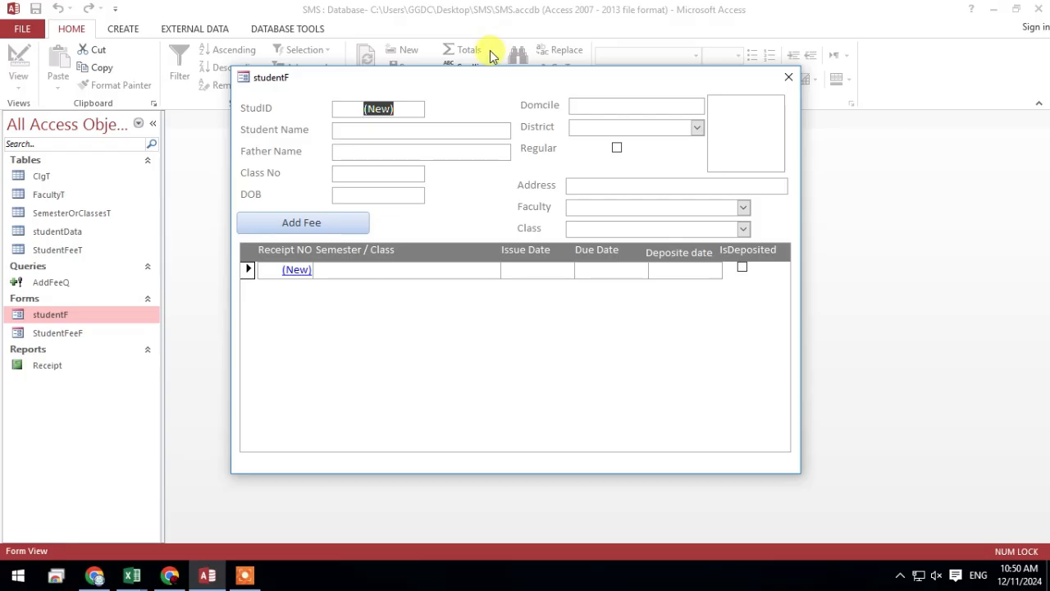
pyautogui.rightClick(495, 78)
pyautogui.click(514, 90)
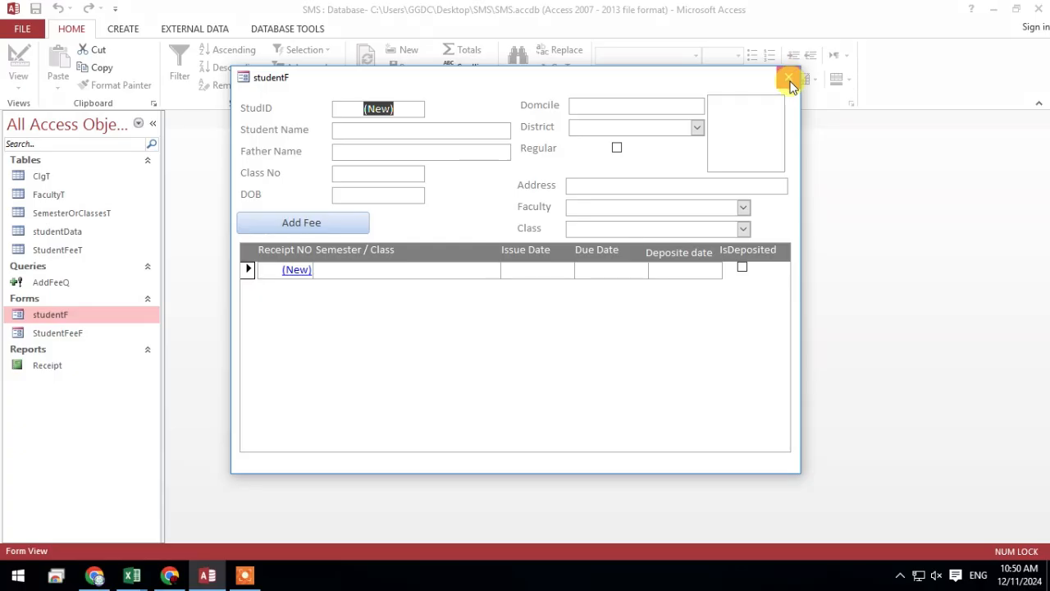
# Close the student form and reopen studentF in Design View with its Detail section selected
pyautogui.click(788, 79)
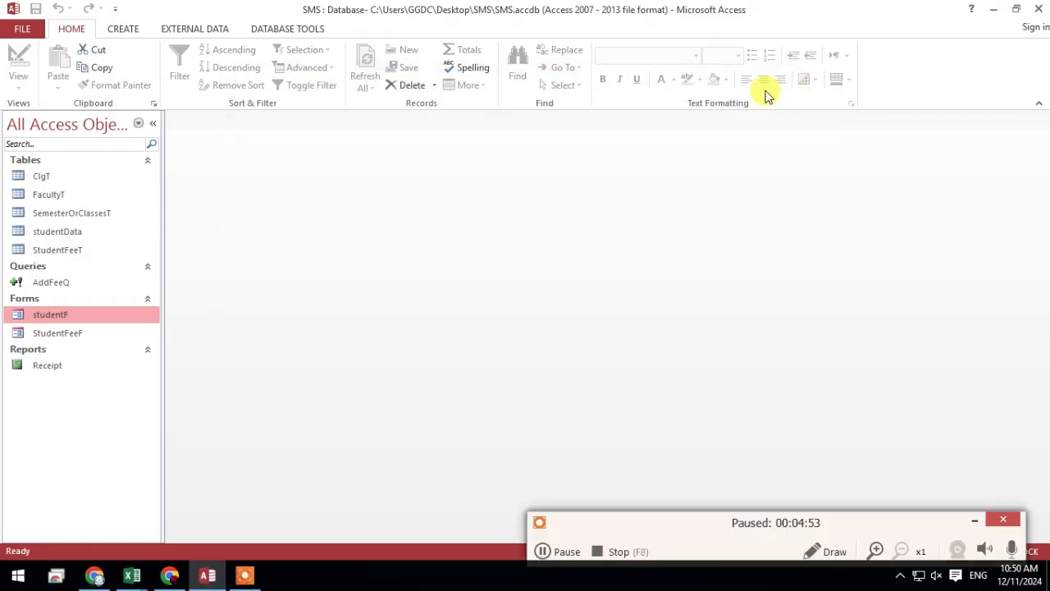
pyautogui.rightClick(78, 315)
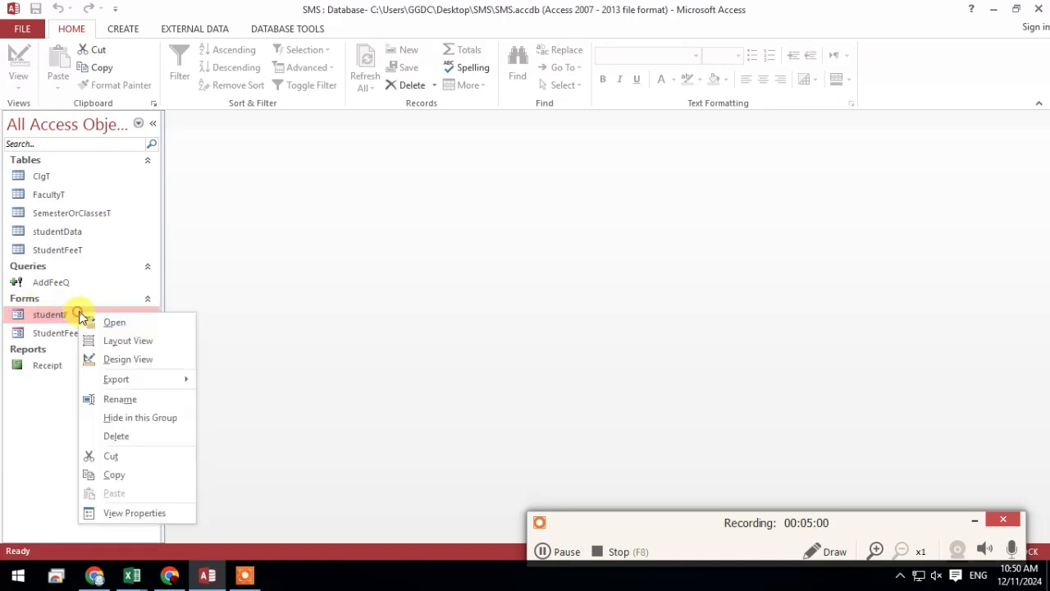
pyautogui.click(127, 359)
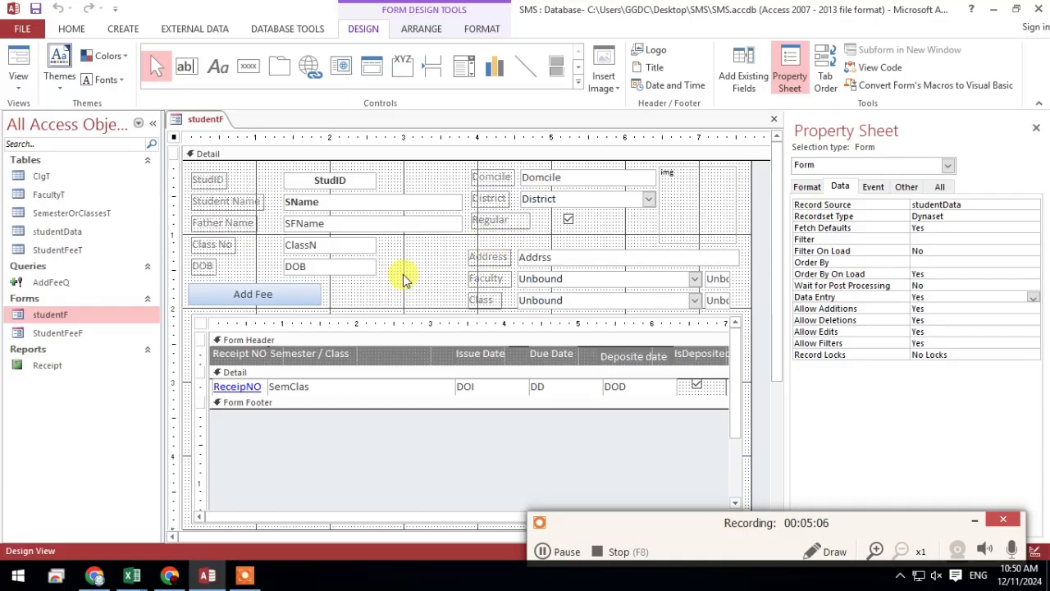
pyautogui.click(404, 279)
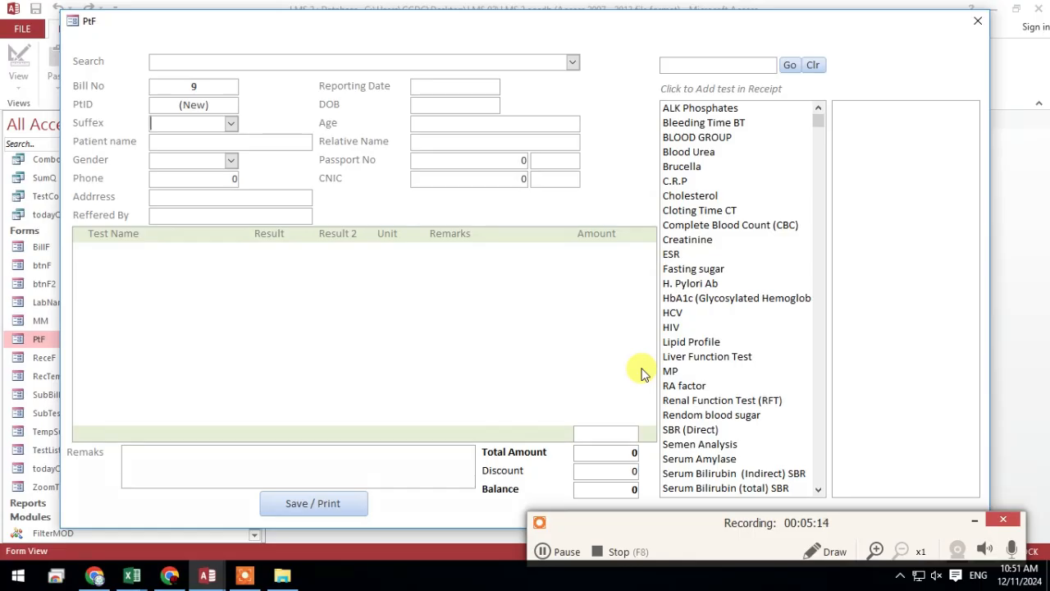
# Test the Search combo box of the LMS 2 database's PtF form with "h" and switch the form to Design View
pyautogui.click(552, 65)
pyautogui.write('h')
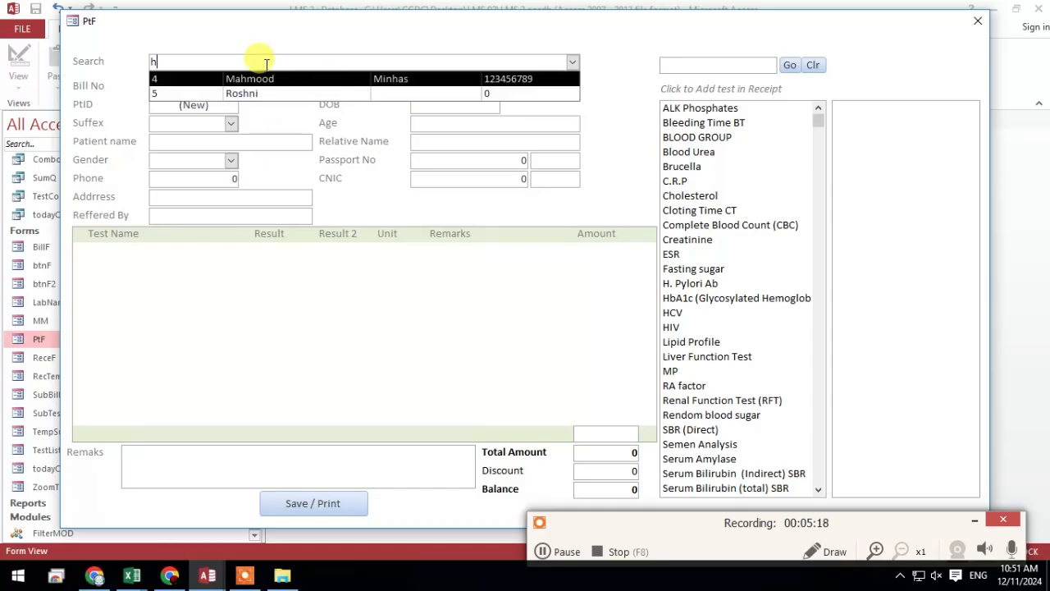
pyautogui.rightClick(612, 40)
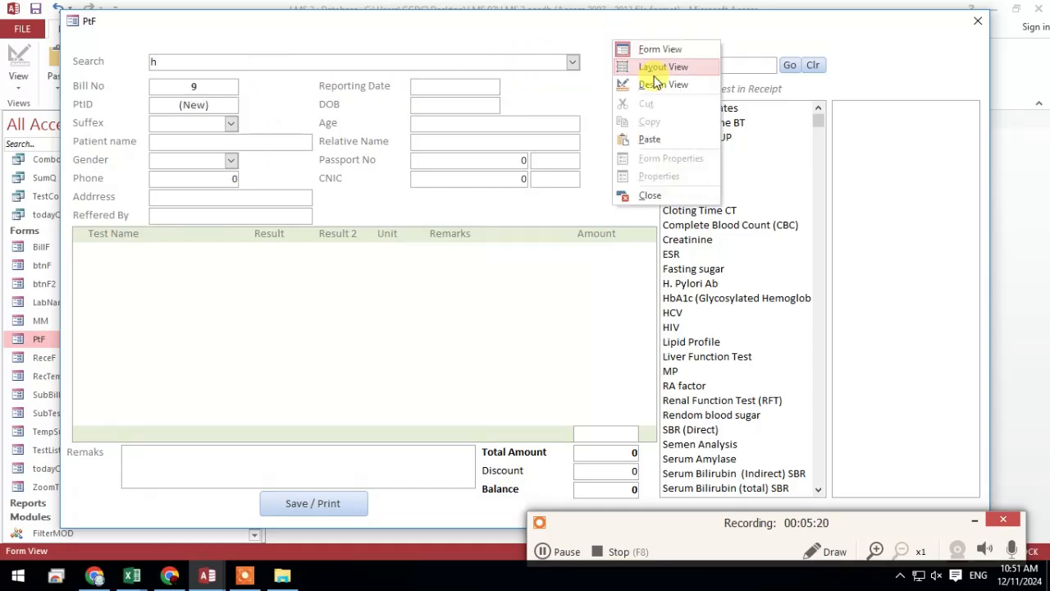
pyautogui.click(665, 88)
pyautogui.click(782, 265)
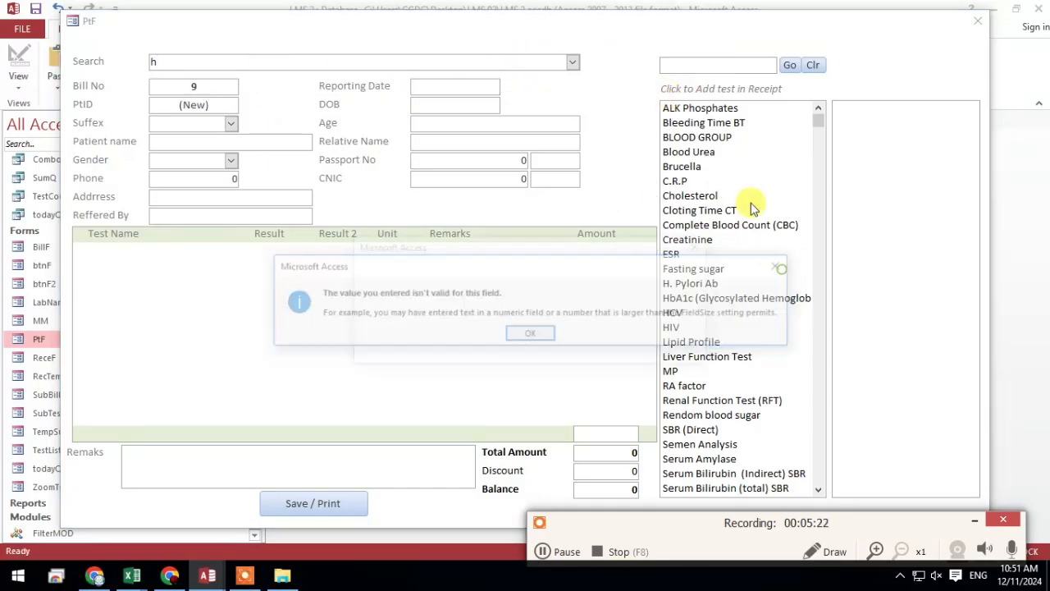
pyautogui.click(502, 336)
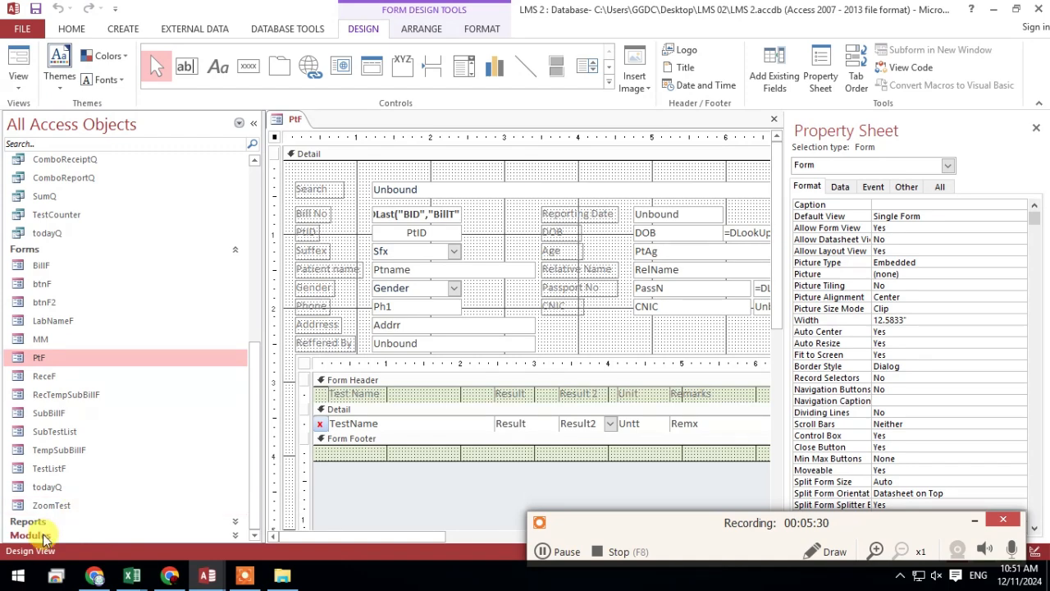
# Copy the whole ComboAutoFilter procedure from the FilterMOD module of LMS 2 and return to the SMS database
pyautogui.doubleClick(75, 534)
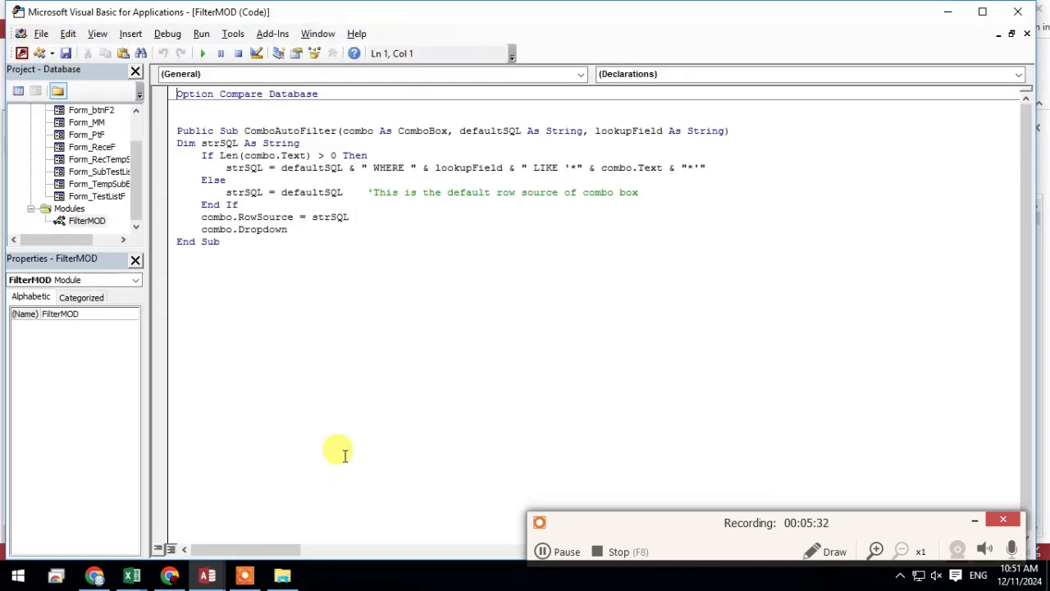
pyautogui.moveTo(402, 246); pyautogui.dragTo(179, 119)
pyautogui.rightClick(196, 133)
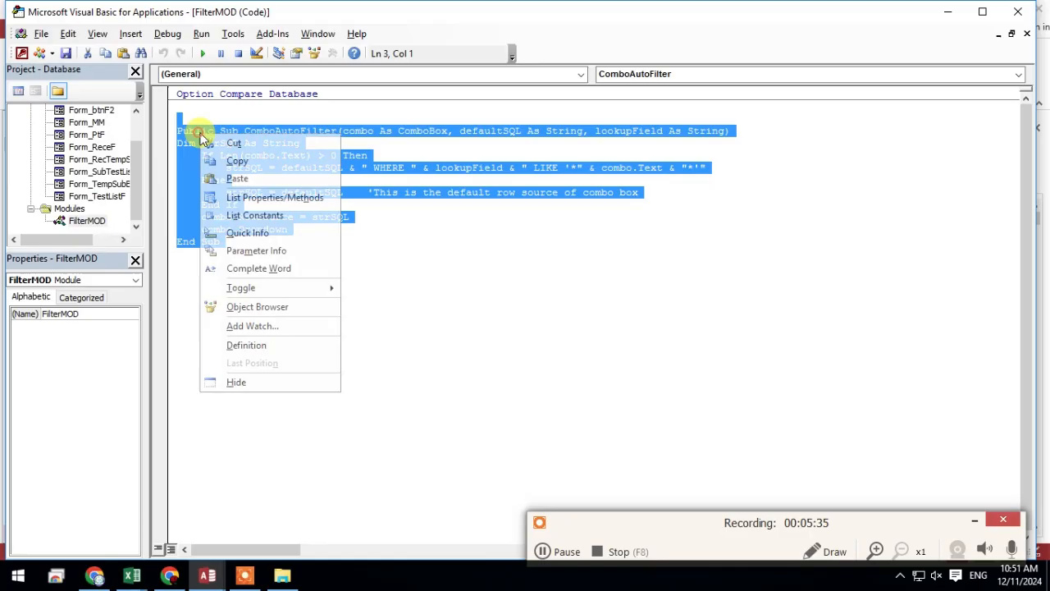
pyautogui.click(237, 166)
pyautogui.click(538, 271)
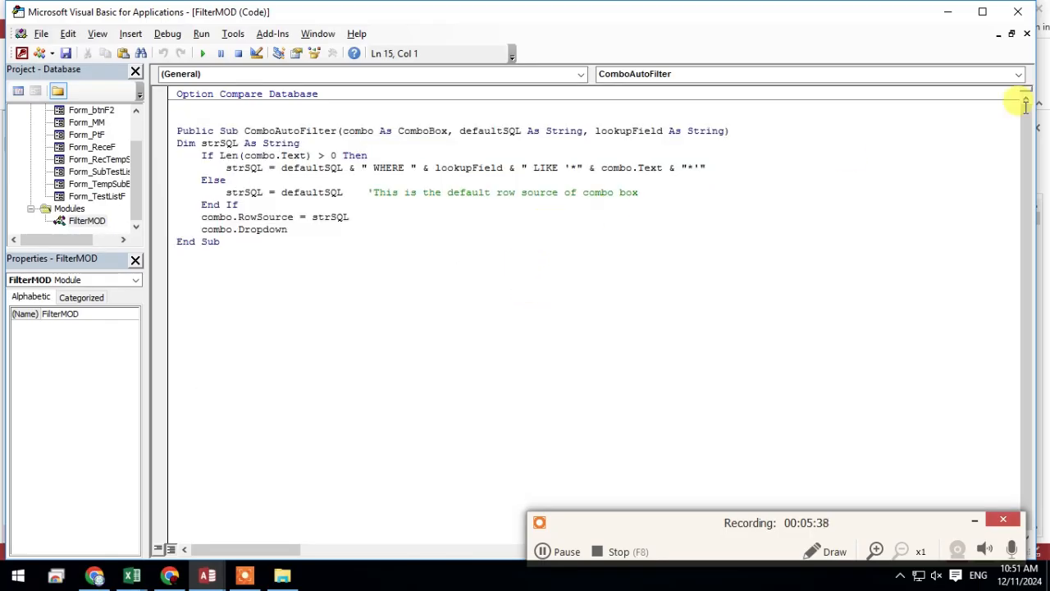
pyautogui.click(1013, 16)
pyautogui.click(993, 9)
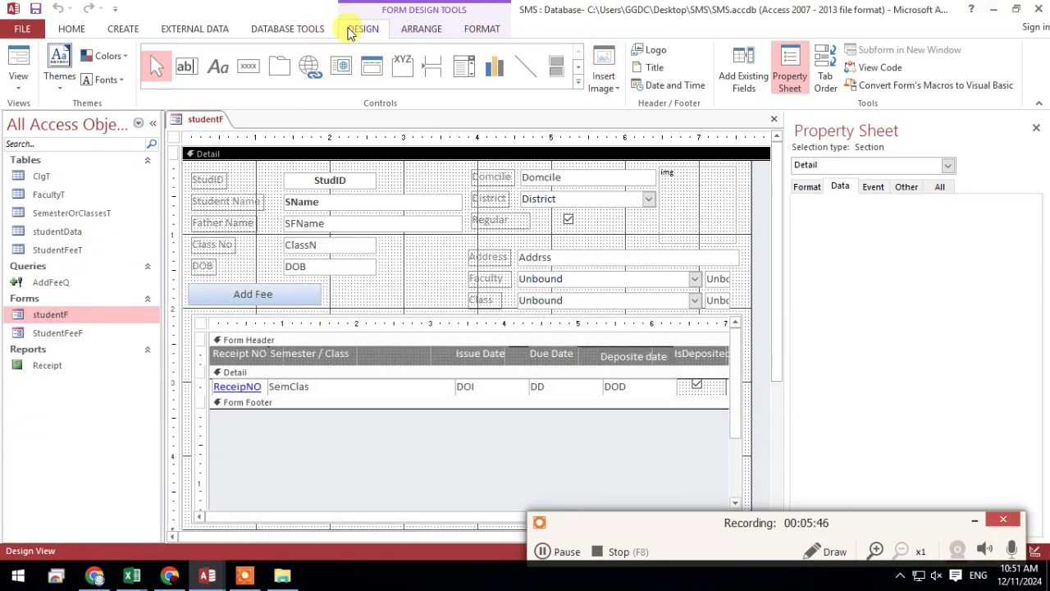
# Create a new module in the SMS database, paste the ComboAutoFilter procedure into it, and close the code editor
pyautogui.click(123, 28)
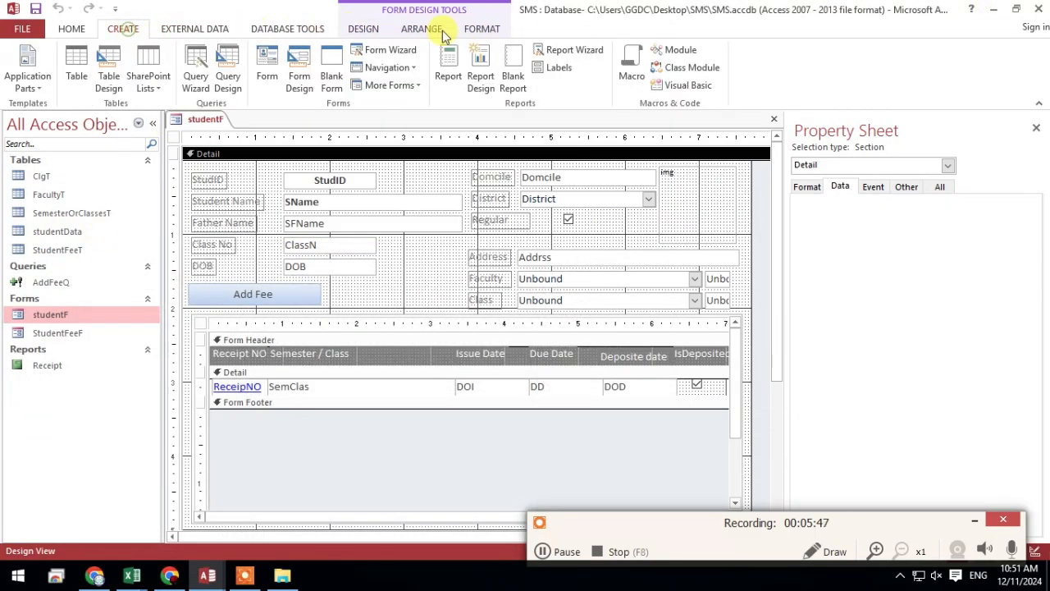
pyautogui.click(679, 51)
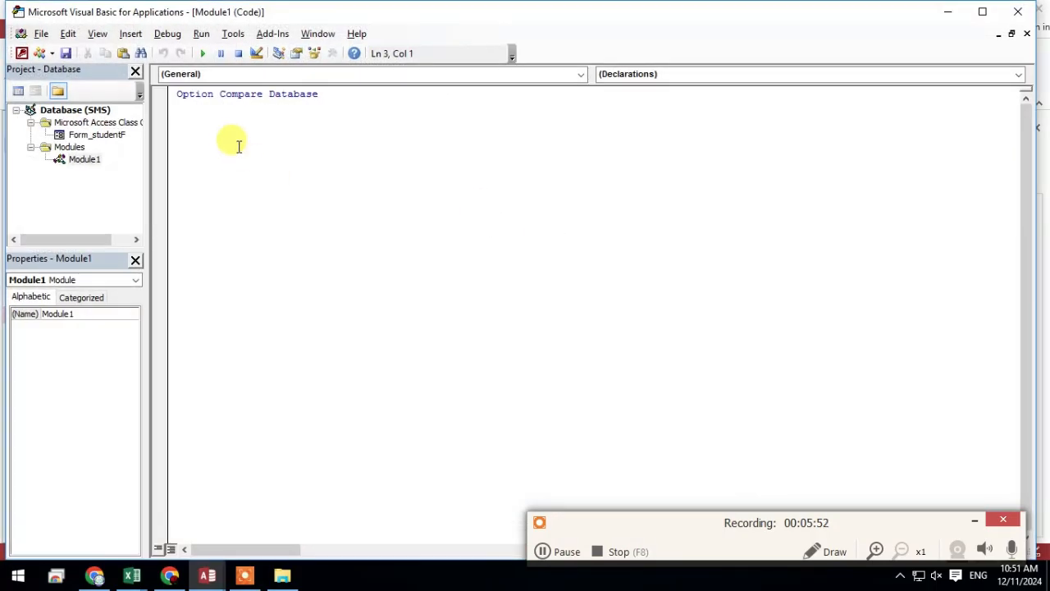
pyautogui.rightClick(240, 146)
pyautogui.click(279, 195)
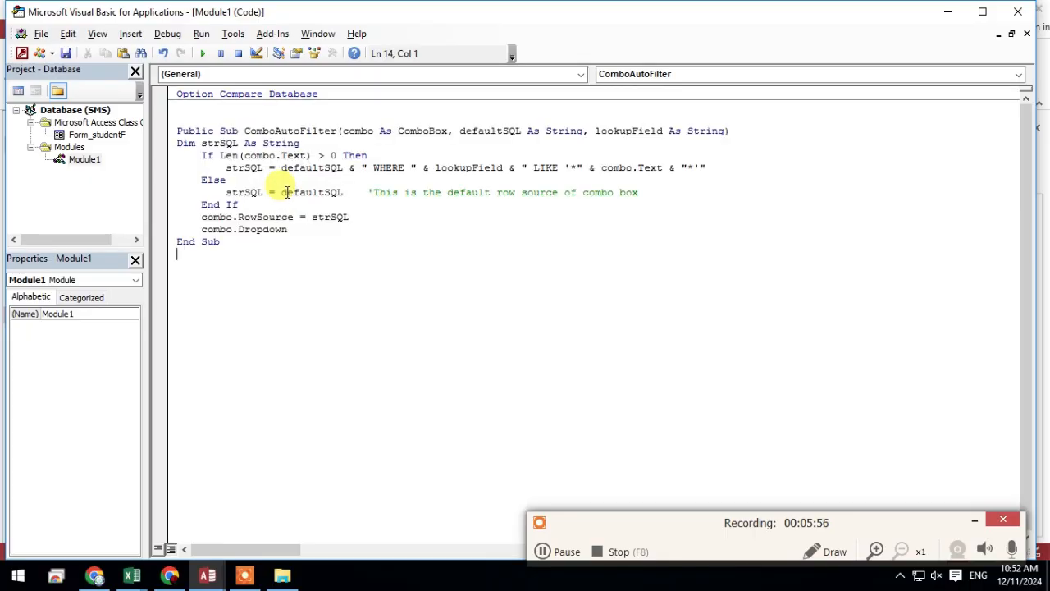
pyautogui.click(1017, 12)
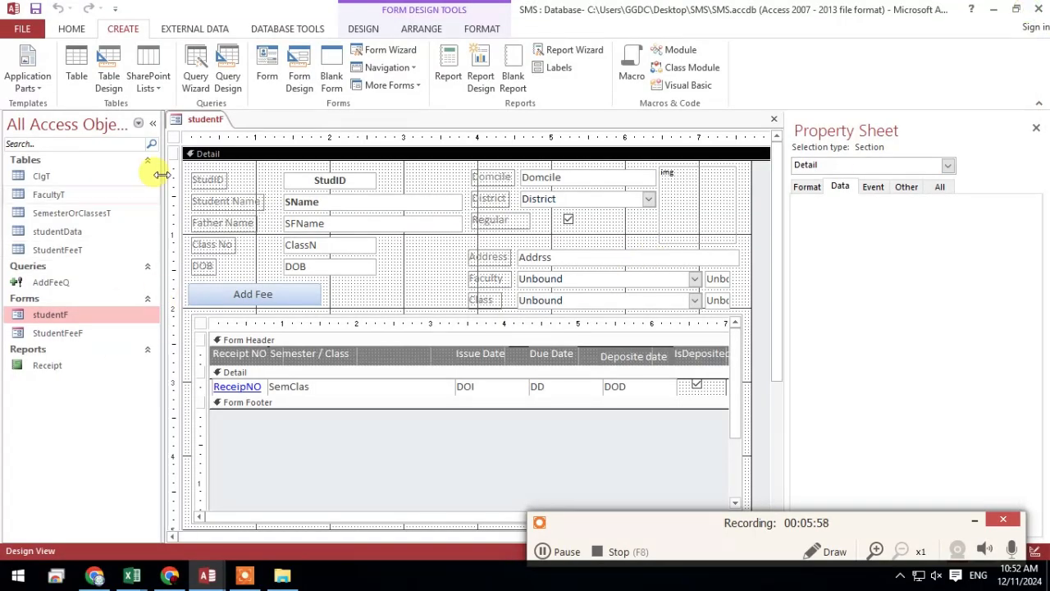
# Add a second blank module to the SMS database, close its code window, and display the code of Module1
pyautogui.rightClick(197, 120)
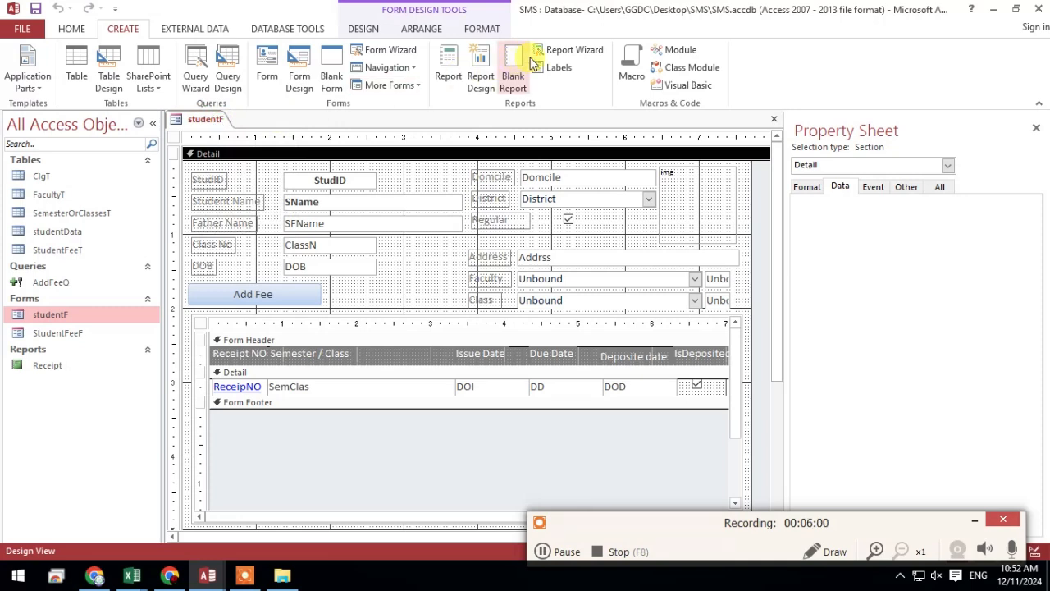
pyautogui.click(702, 61)
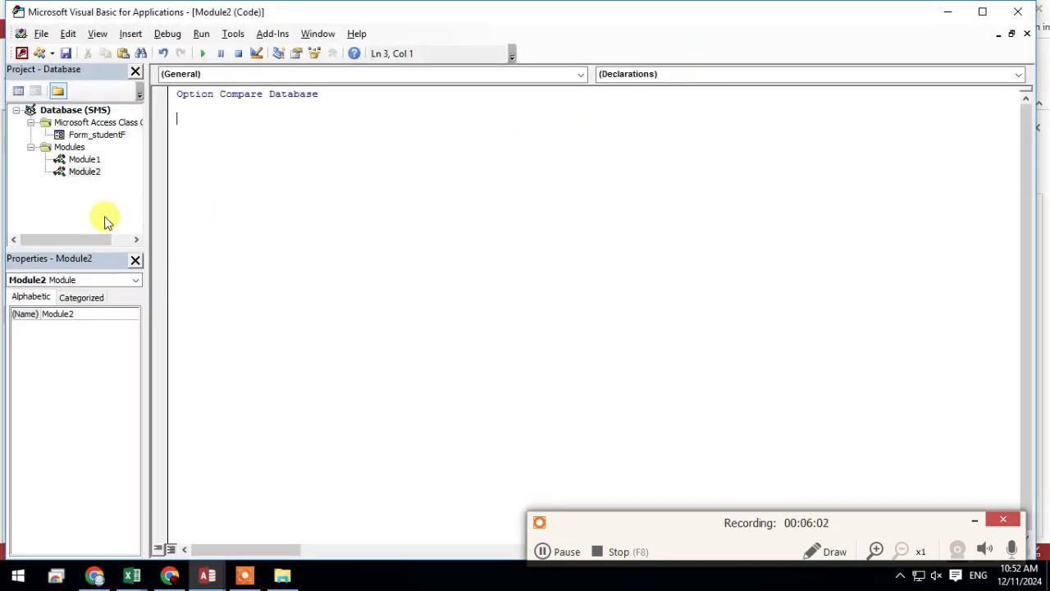
pyautogui.click(85, 159)
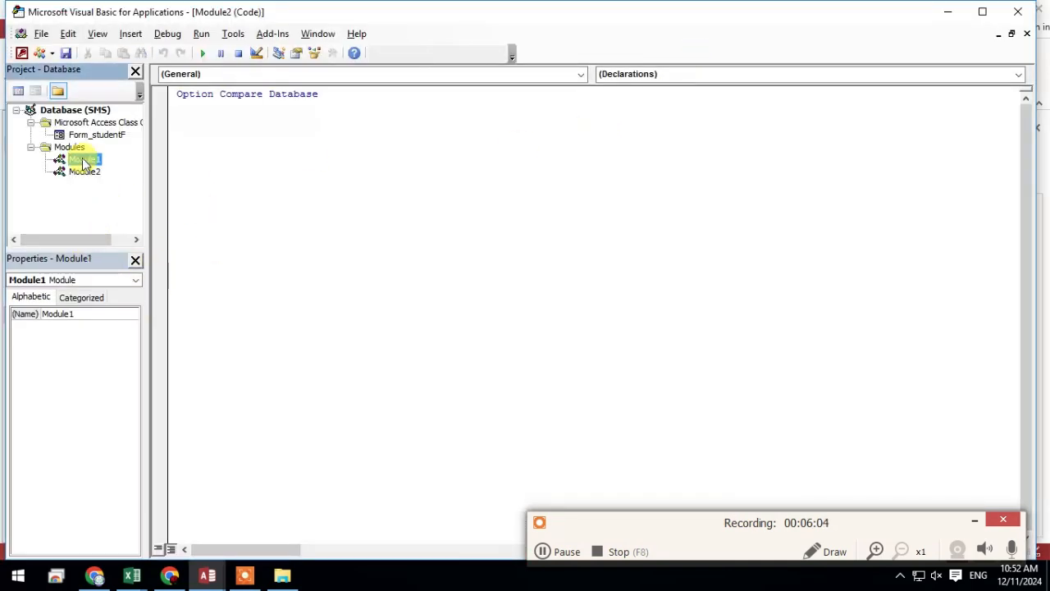
pyautogui.click(1026, 34)
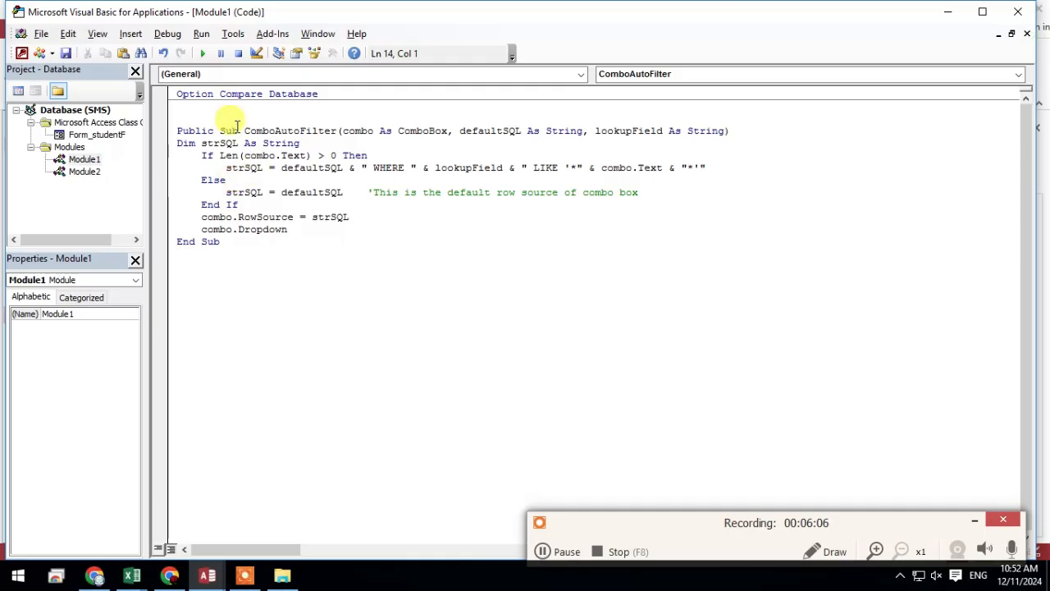
# Save Module1 and Module2 under their default names and close the code editor
pyautogui.click(66, 53)
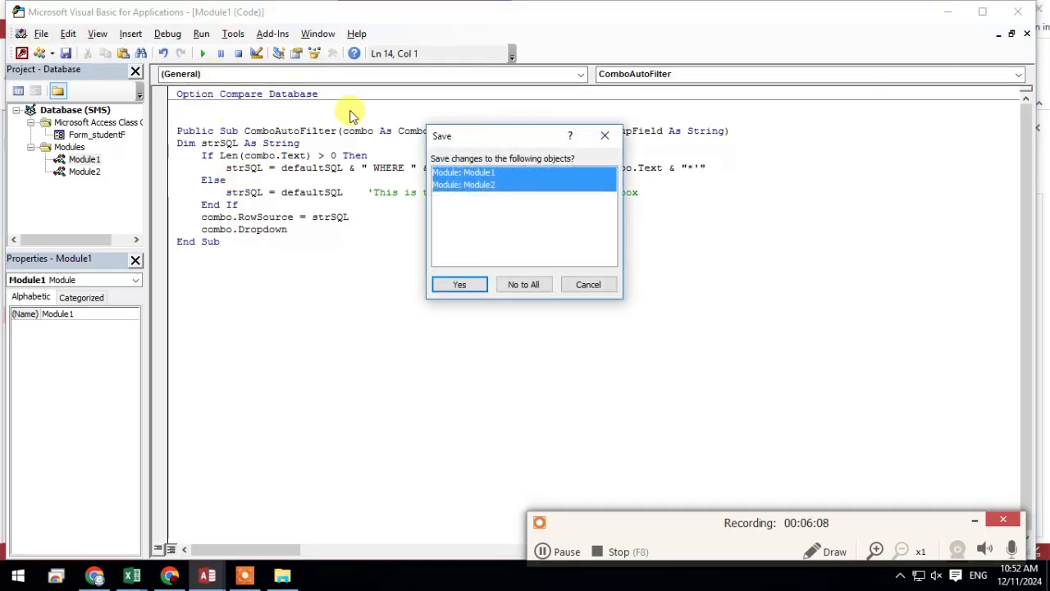
pyautogui.click(456, 287)
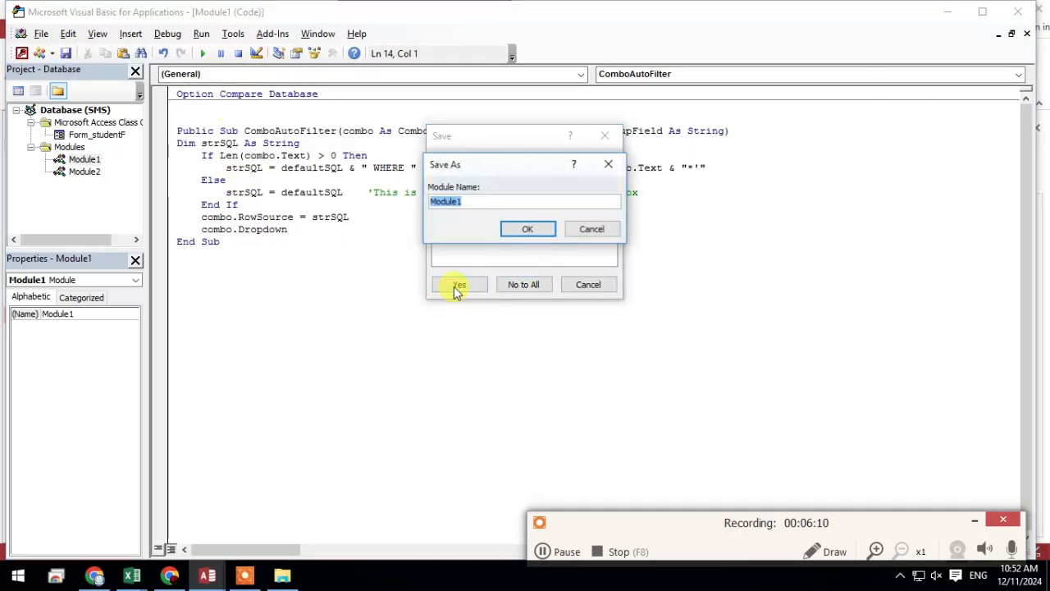
pyautogui.click(542, 232)
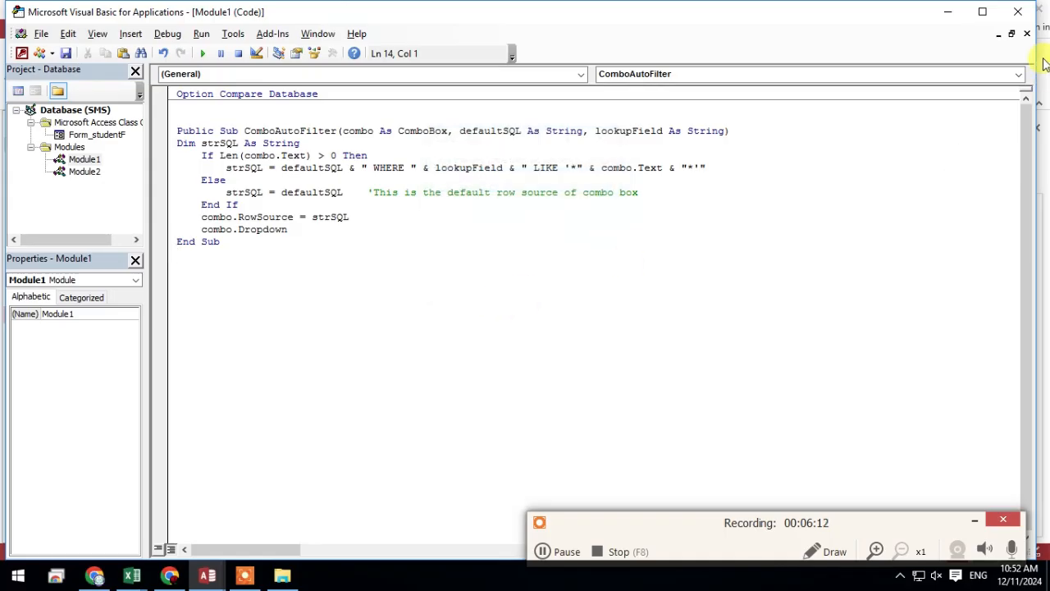
pyautogui.click(1018, 12)
# Delete the blank Module2 from the SMS database and confirm the deletion
pyautogui.rightClick(64, 416)
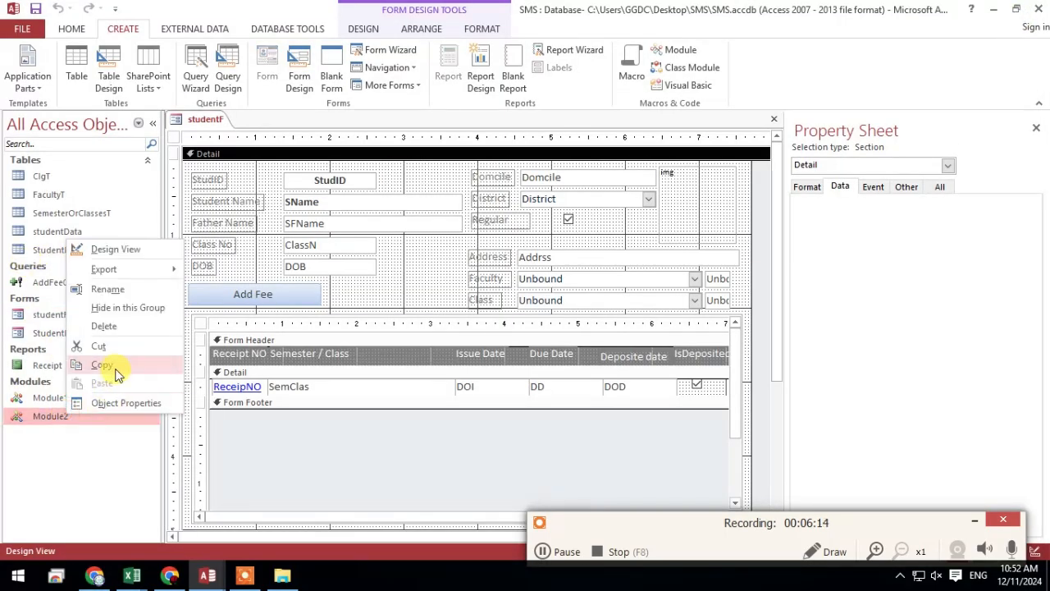
pyautogui.click(127, 327)
pyautogui.click(493, 334)
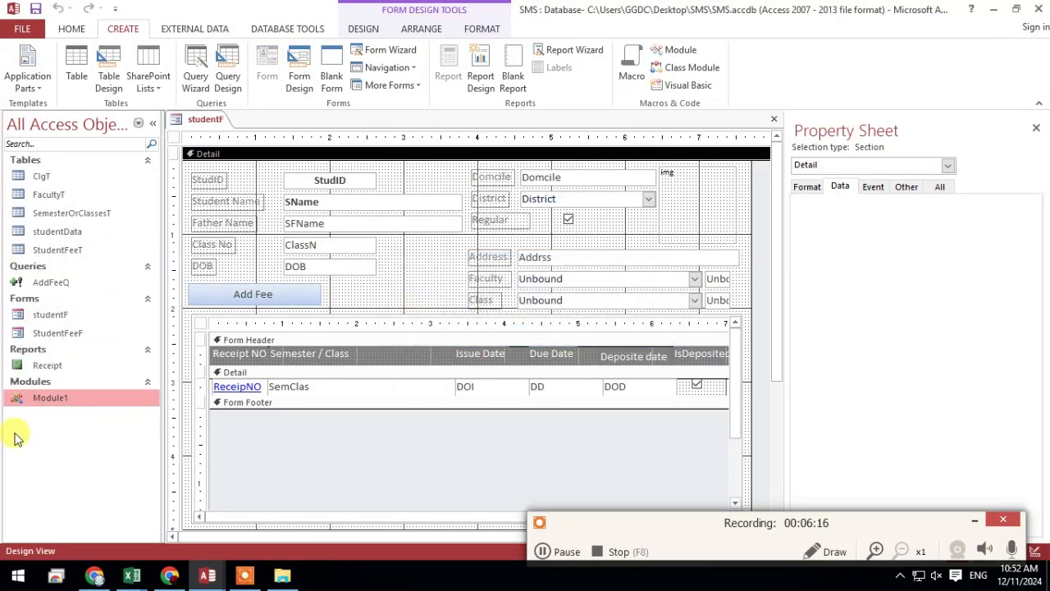
# Open Module1, examine the ComboAutoFilter procedure's declaration and its combo.Dropdown line, and close the code editor
pyautogui.doubleClick(42, 402)
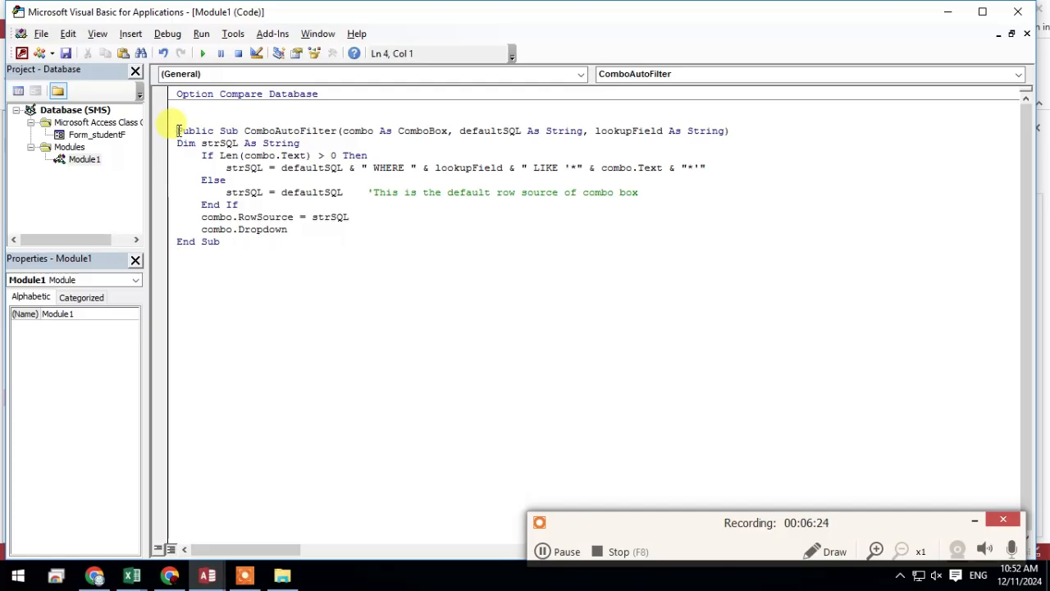
pyautogui.moveTo(182, 131); pyautogui.dragTo(734, 178)
pyautogui.click(702, 227)
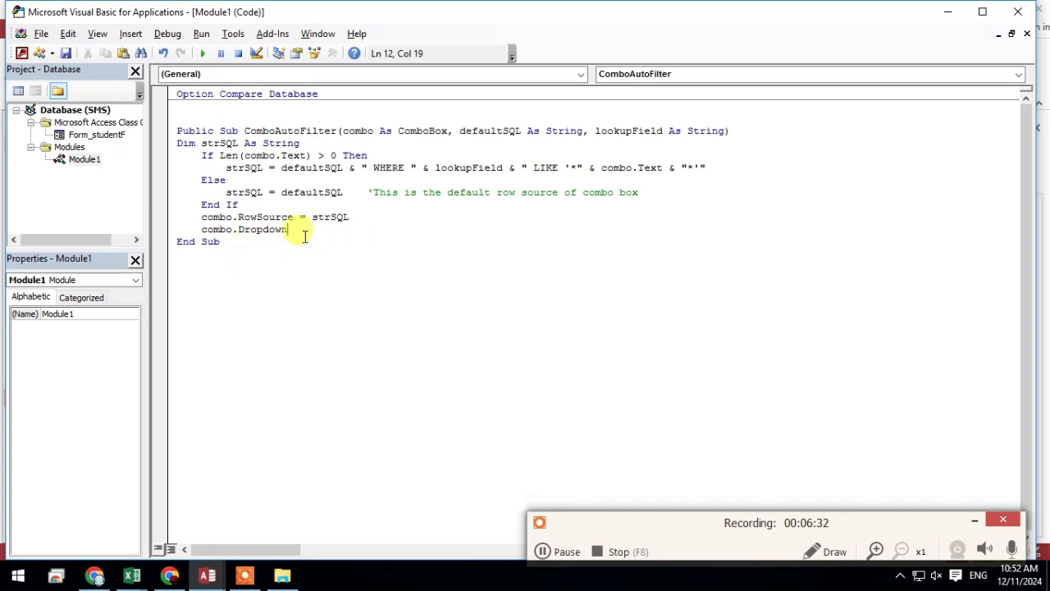
pyautogui.moveTo(305, 235); pyautogui.dragTo(191, 230)
pyautogui.click(252, 269)
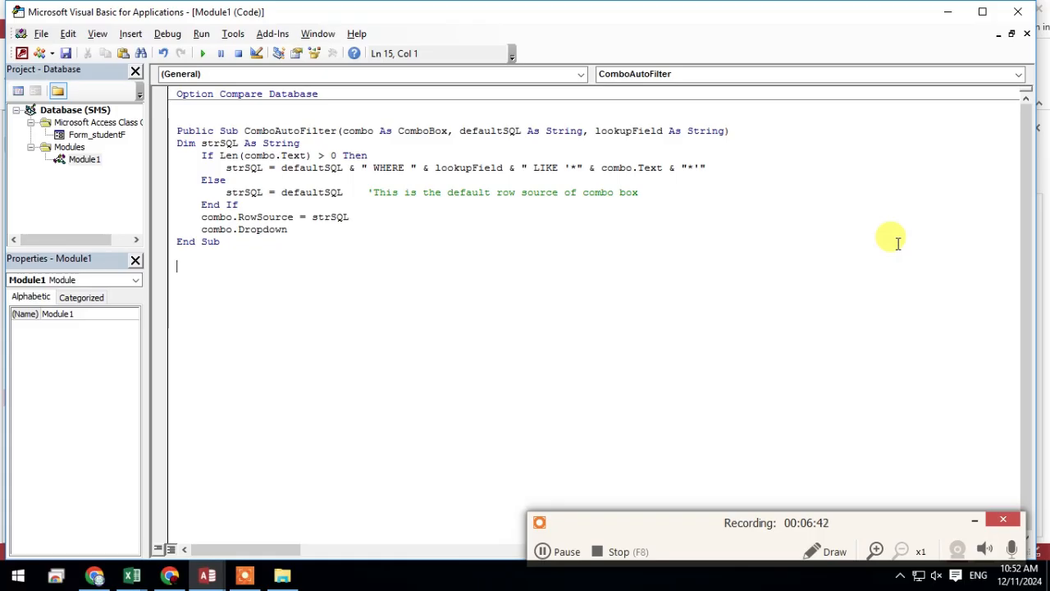
pyautogui.click(1017, 12)
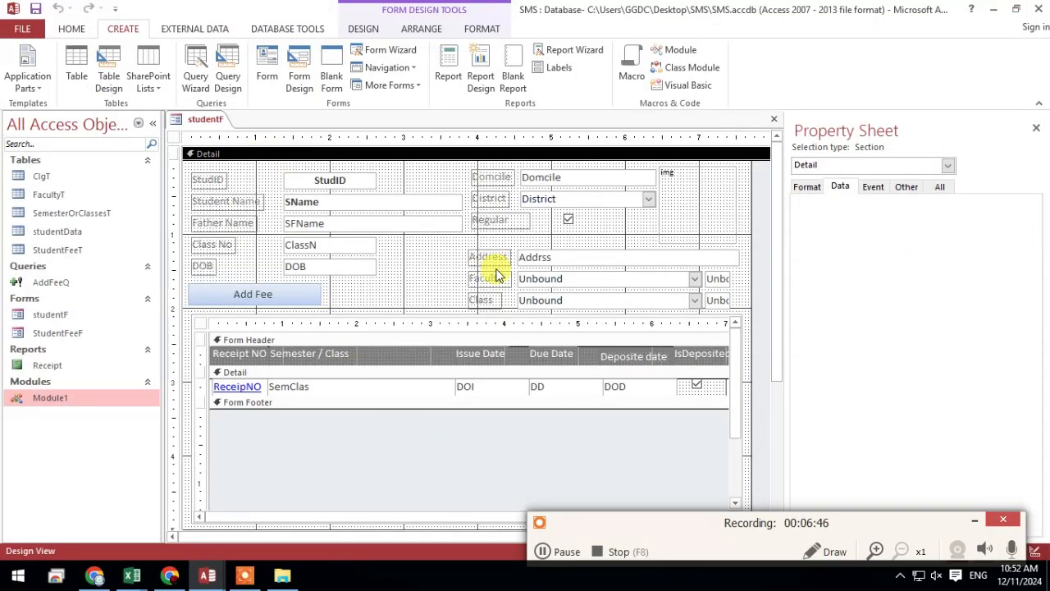
# Move the Domcile, District and Regular controls down and slightly left on the studentF form, clearing space above them
pyautogui.moveTo(607, 240); pyautogui.dragTo(482, 179)
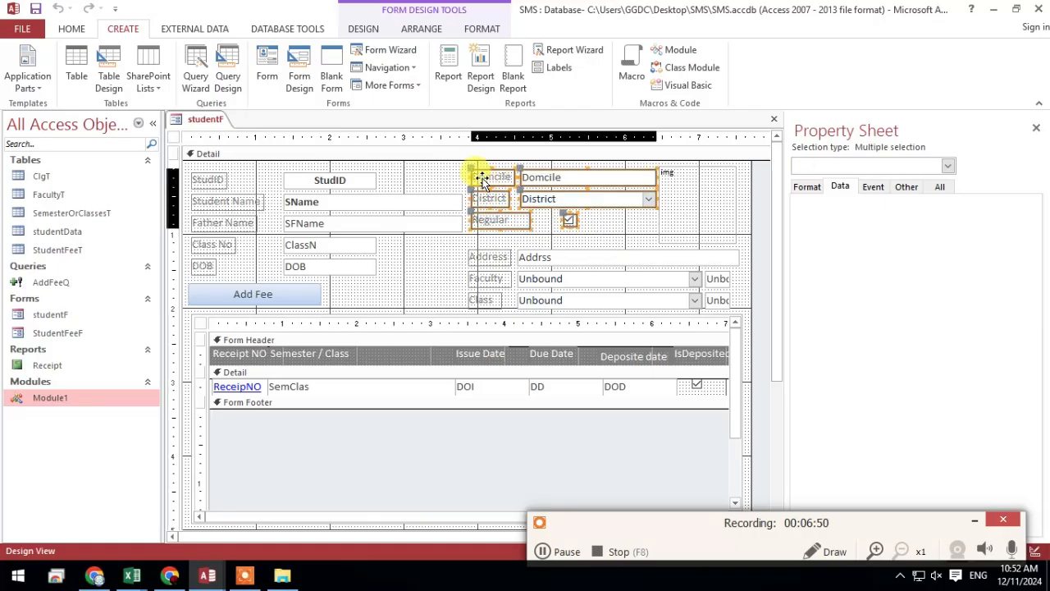
pyautogui.moveTo(478, 194); pyautogui.dragTo(468, 190)
pyautogui.click(465, 163)
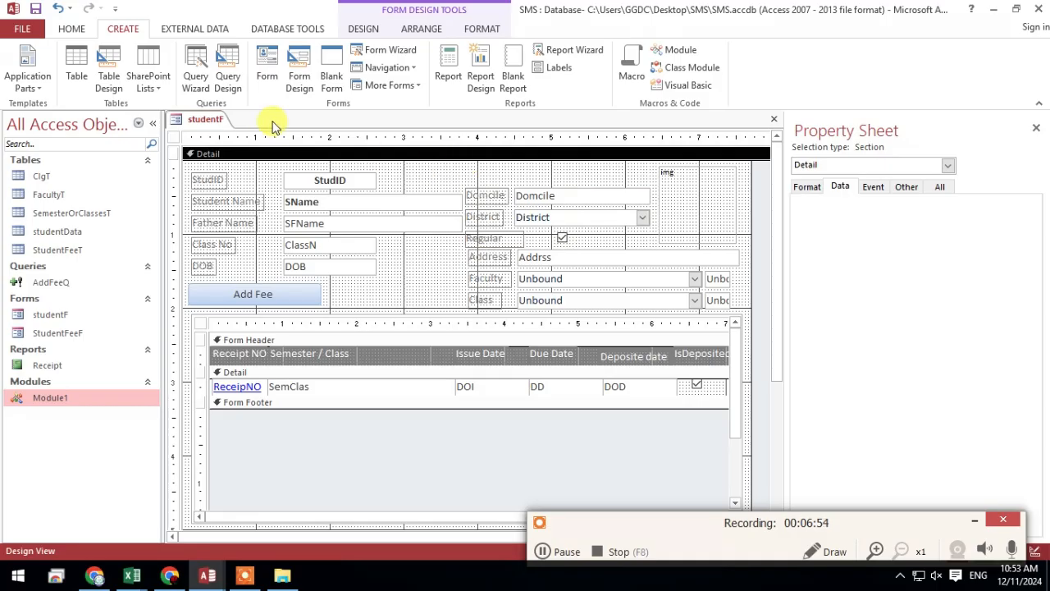
# Add an unbound combo box above the Domcile field on the studentF form, cancelling the Combo Box Wizard
pyautogui.click(370, 33)
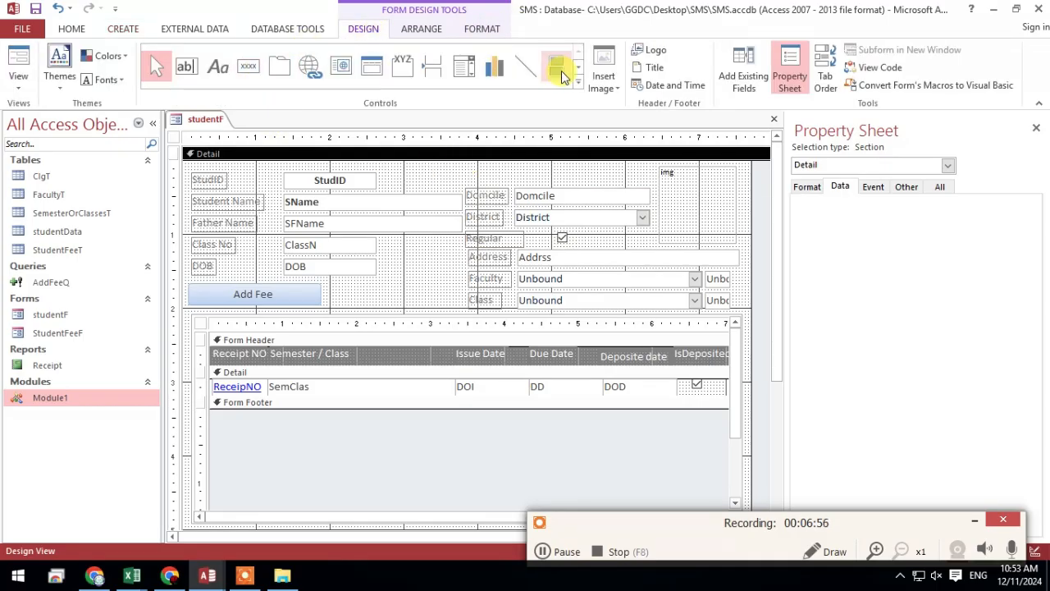
pyautogui.click(577, 51)
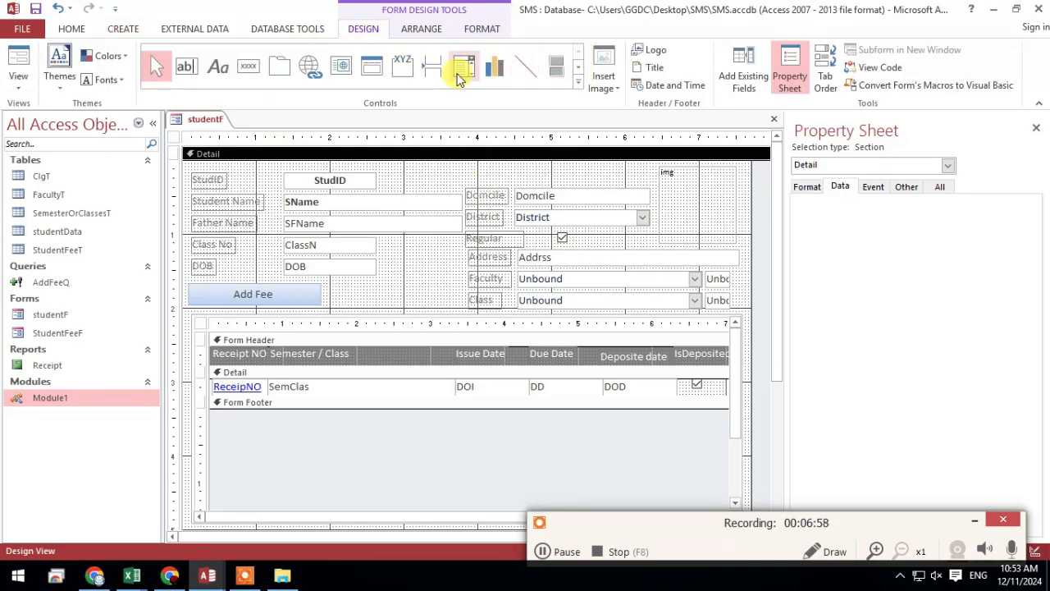
pyautogui.click(464, 66)
pyautogui.moveTo(401, 162); pyautogui.dragTo(638, 181)
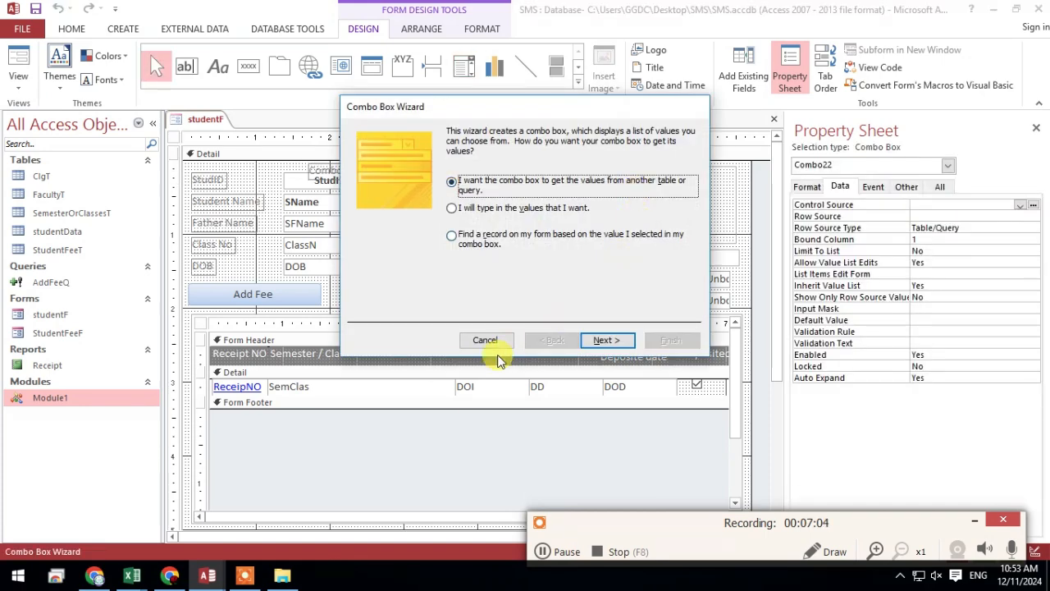
pyautogui.click(499, 349)
# Change the new combo box's label caption to Search and resize the label to sit just before the box
pyautogui.click(354, 175)
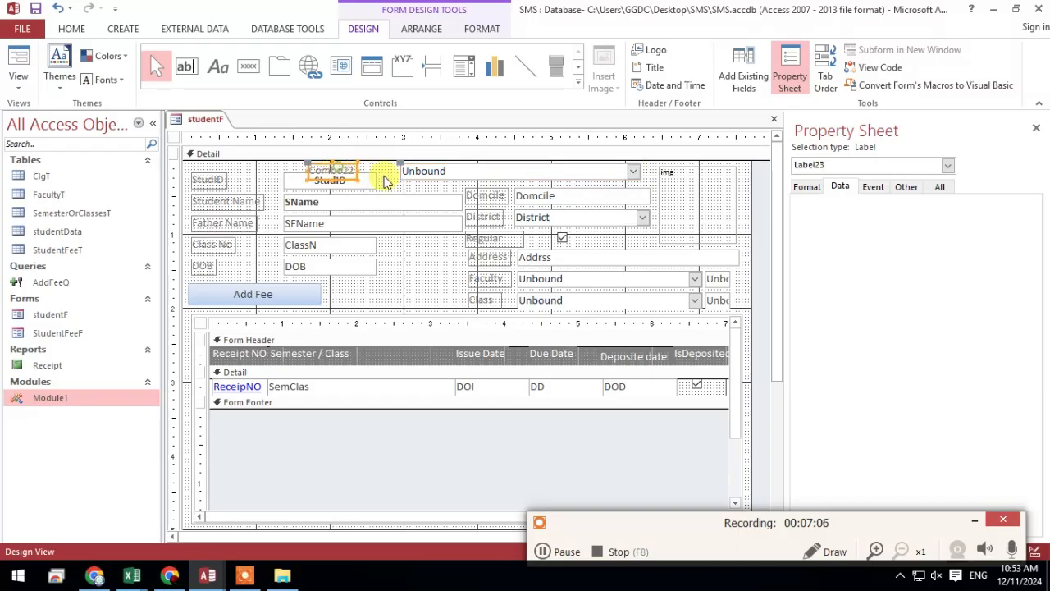
pyautogui.click(336, 170)
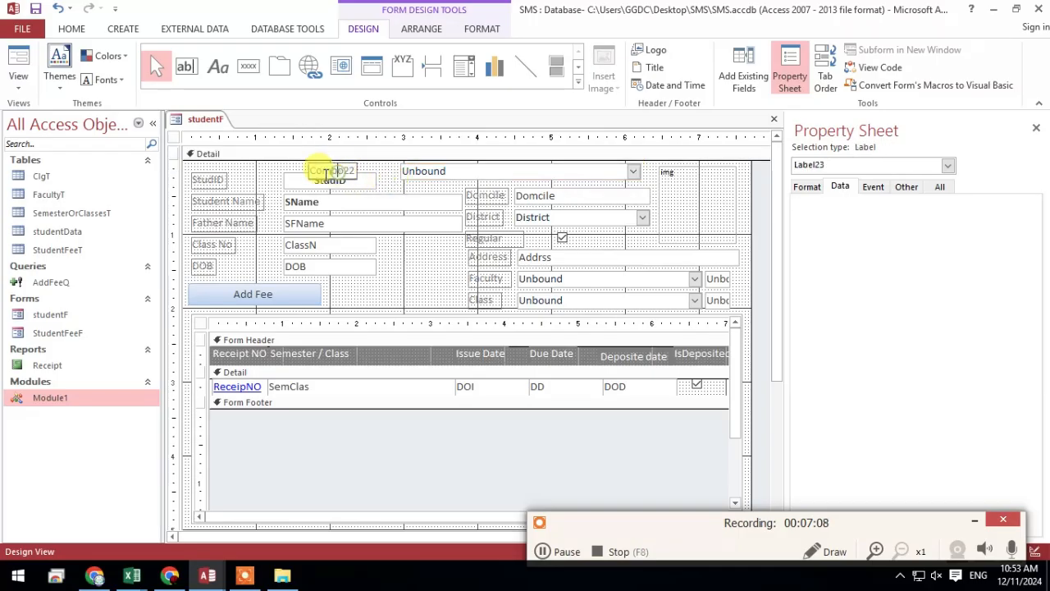
pyautogui.moveTo(313, 168); pyautogui.dragTo(392, 170)
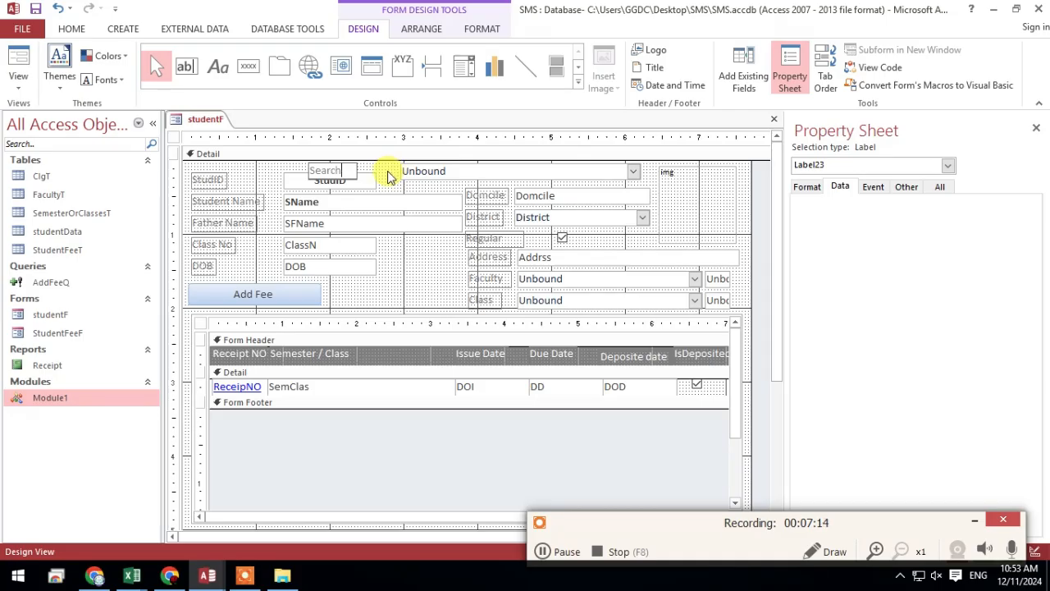
pyautogui.click(416, 189)
pyautogui.click(341, 169)
pyautogui.moveTo(356, 171); pyautogui.dragTo(395, 170)
pyautogui.moveTo(308, 170); pyautogui.dragTo(339, 170)
pyautogui.click(452, 187)
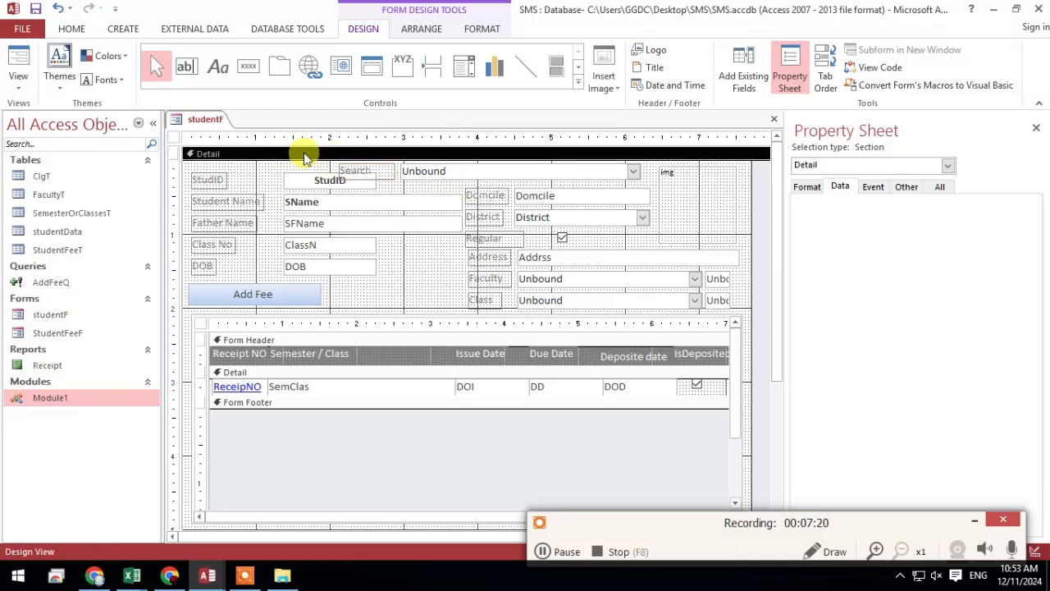
# Preview studentF in Form View, expand the Search combo box's list, and return the form to Design View
pyautogui.rightClick(200, 121)
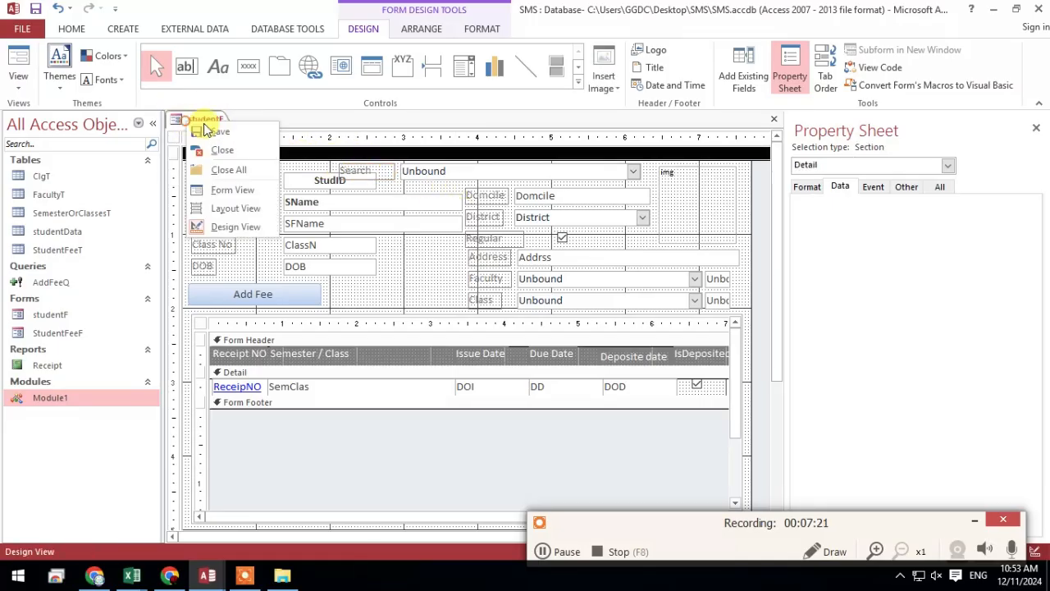
pyautogui.click(475, 175)
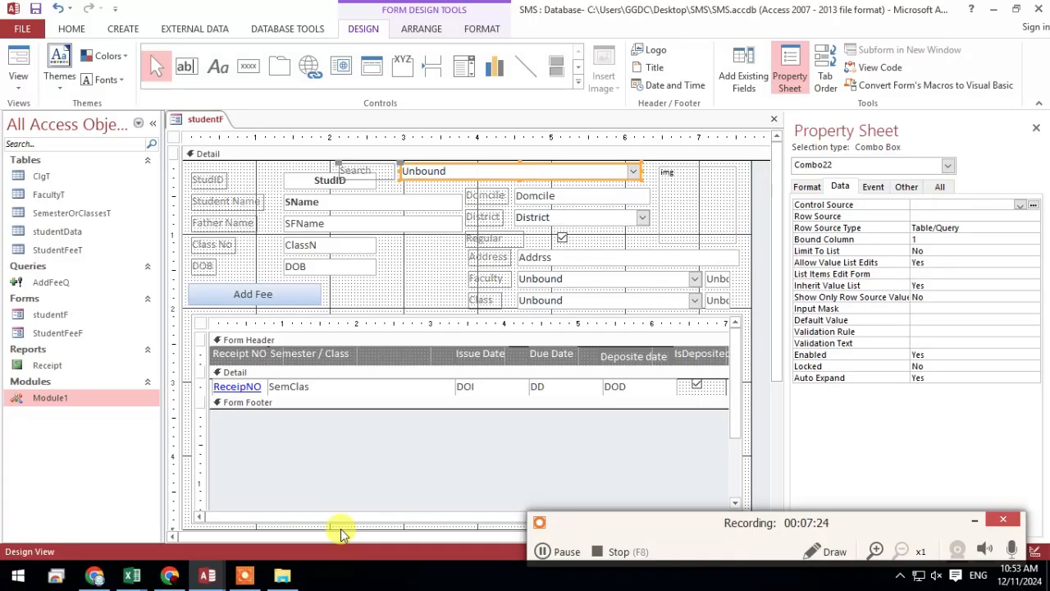
pyautogui.click(18, 58)
pyautogui.click(623, 162)
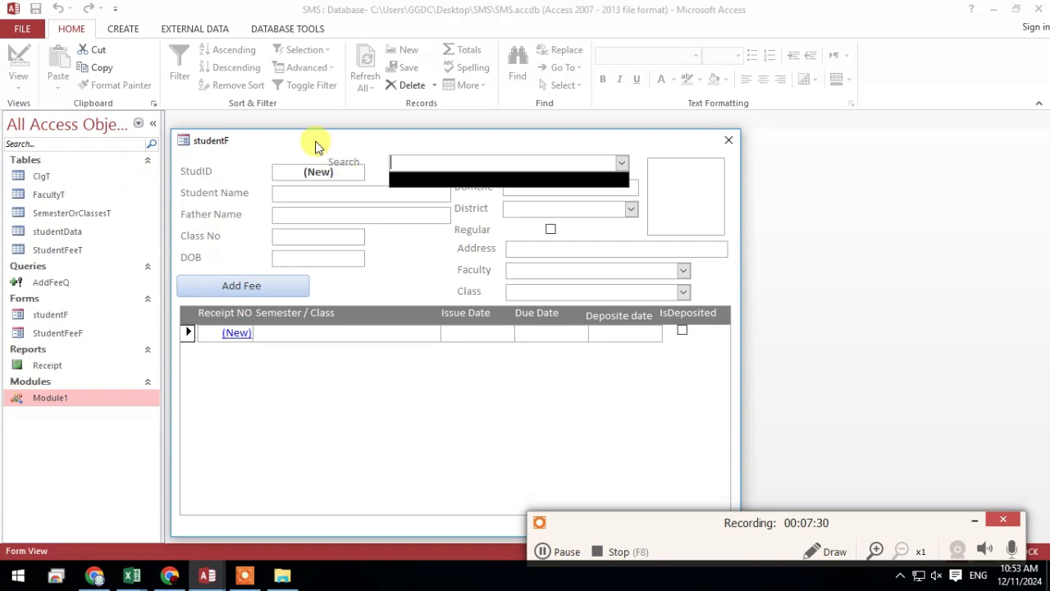
pyautogui.rightClick(287, 139)
pyautogui.click(351, 237)
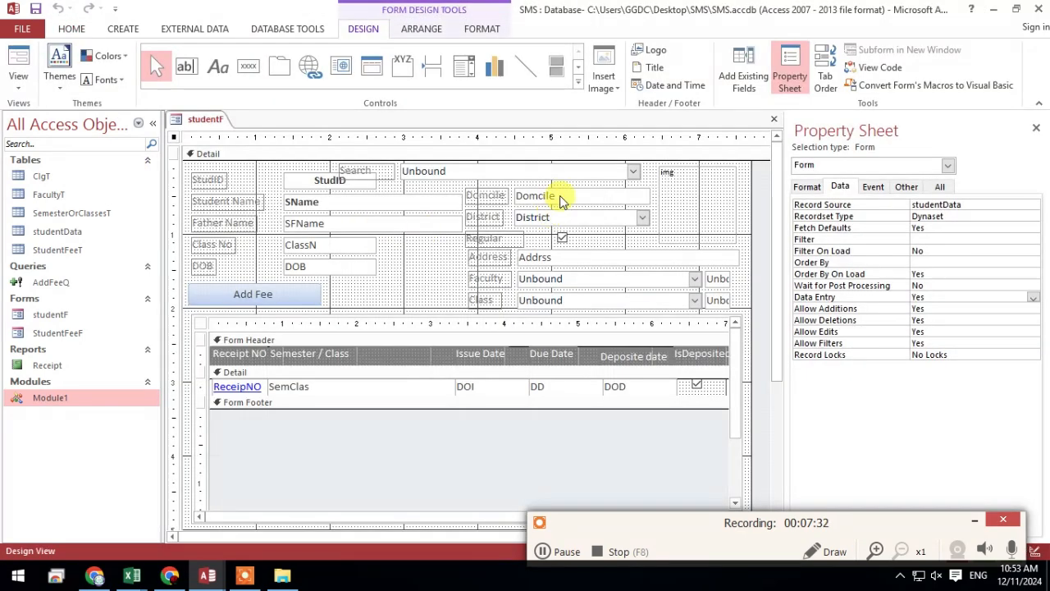
# Select the Search combo box on studentF and display its event properties
pyautogui.click(558, 170)
pyautogui.click(869, 188)
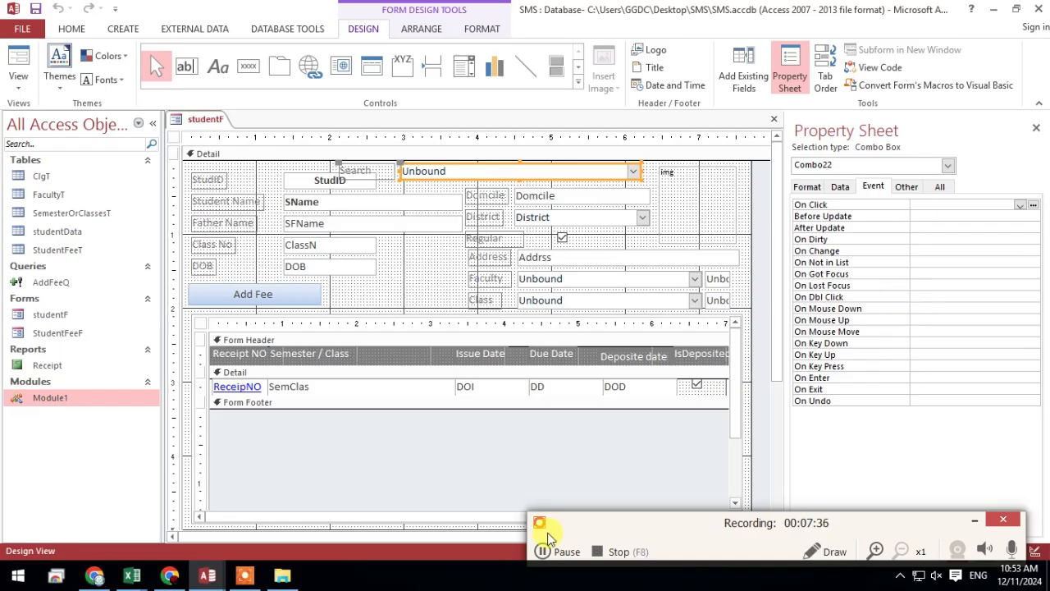
pyautogui.moveTo(207, 575)
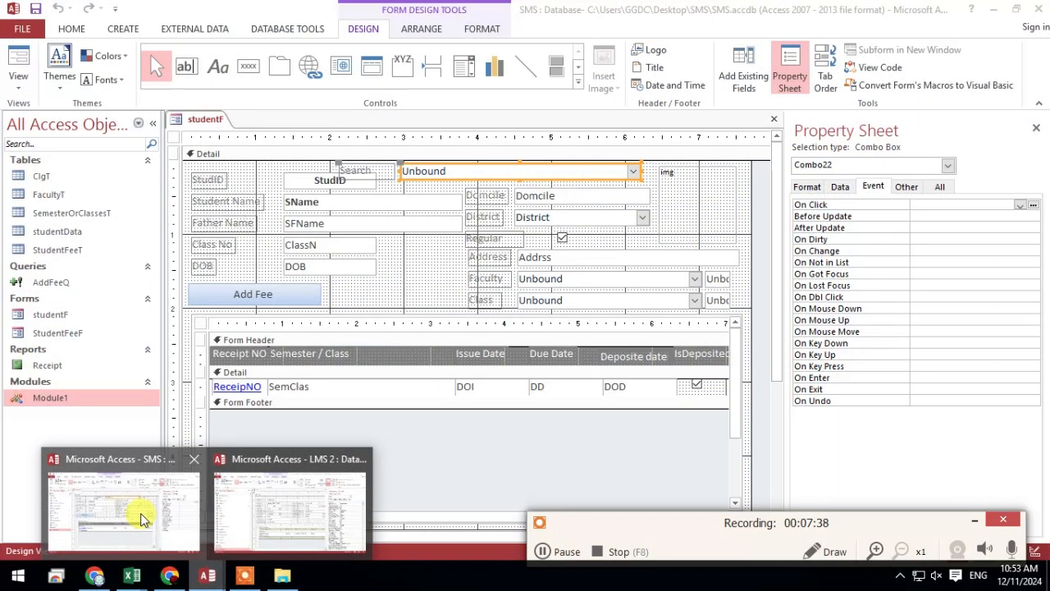
pyautogui.click(140, 513)
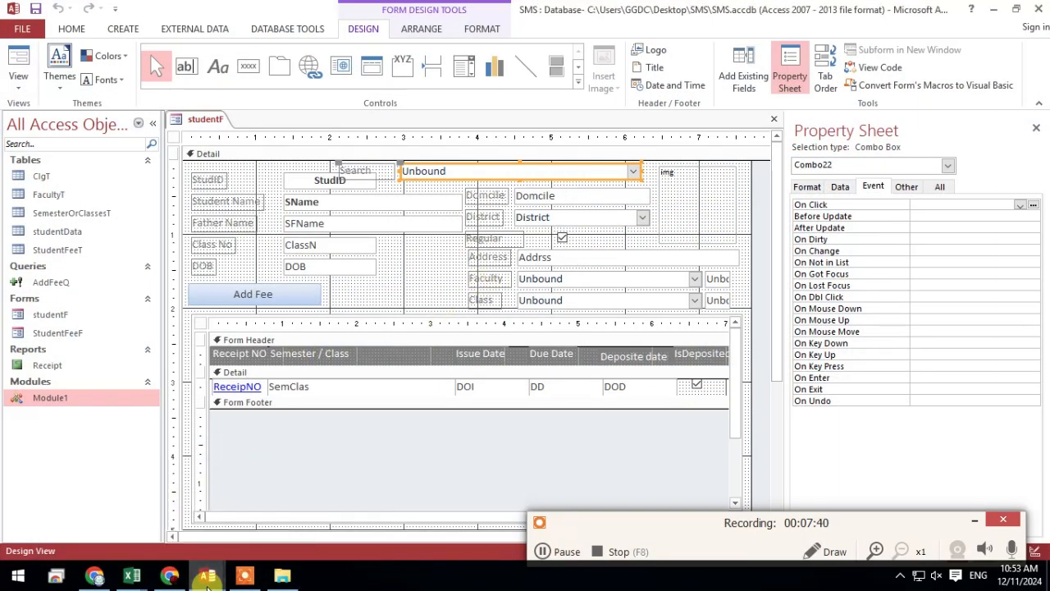
# Switch to the LMS 2 database and open the On Change event procedure of the PtF form's Search combo box
pyautogui.moveTo(207, 575)
pyautogui.click(312, 574)
pyautogui.click(464, 191)
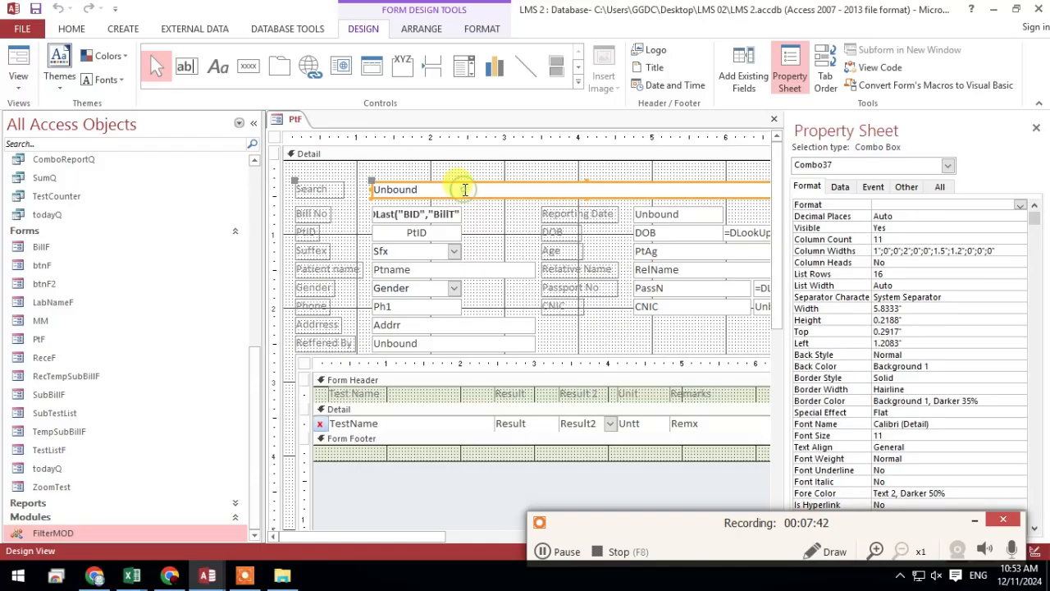
pyautogui.click(875, 187)
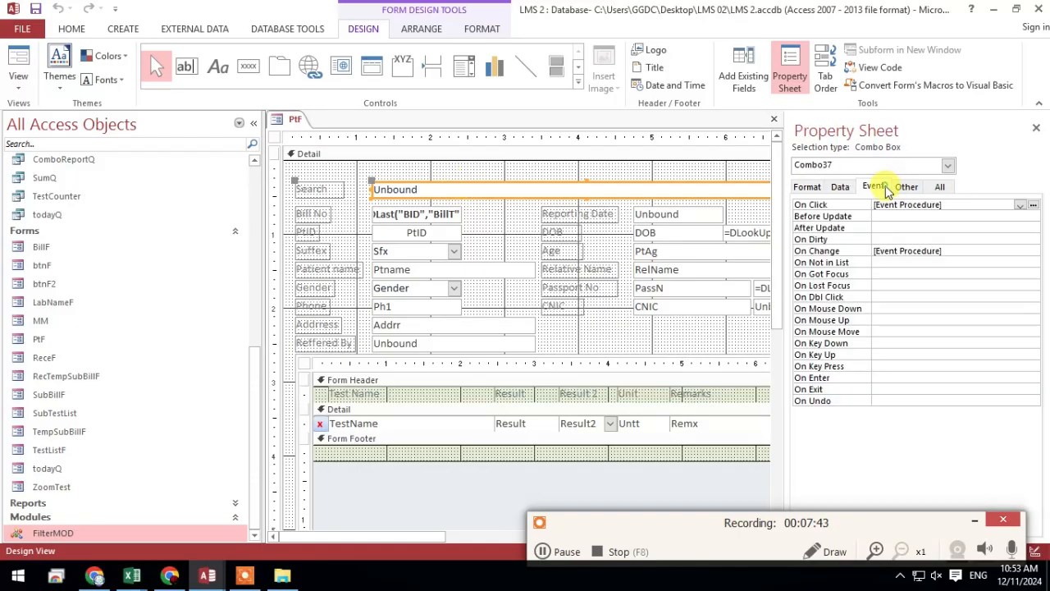
pyautogui.click(944, 250)
pyautogui.click(1032, 251)
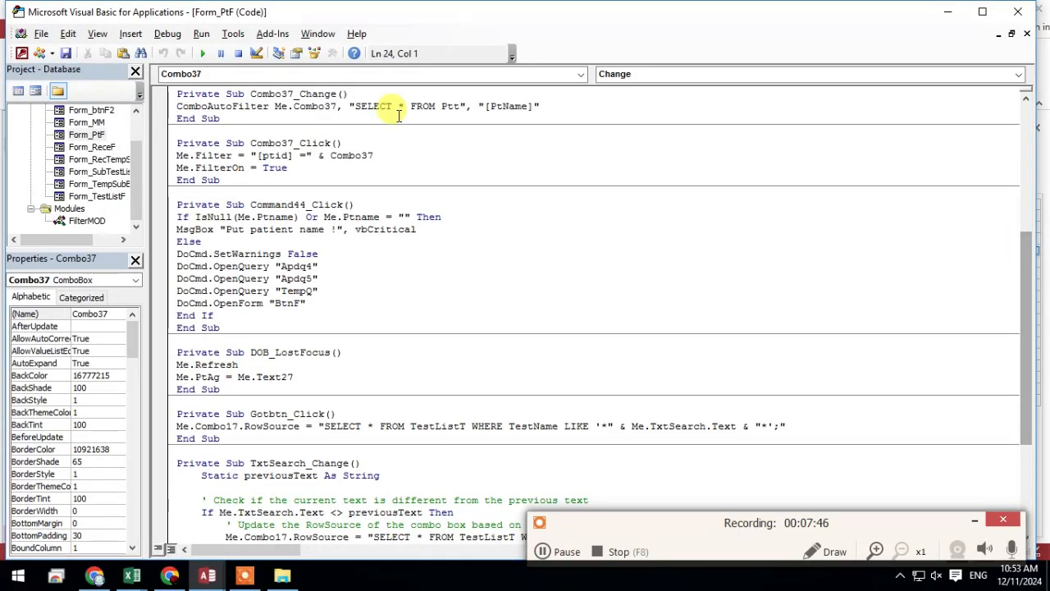
# Copy the ComboAutoFilter line from the Combo37_Change procedure and minimize the code editor
pyautogui.moveTo(561, 106); pyautogui.dragTo(178, 106)
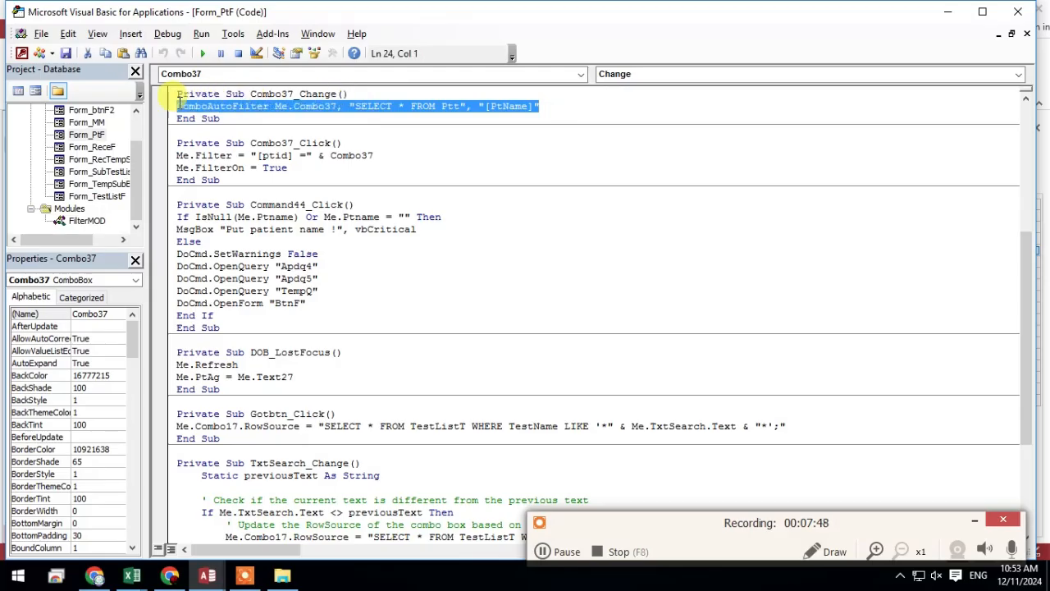
pyautogui.rightClick(194, 108)
pyautogui.click(235, 133)
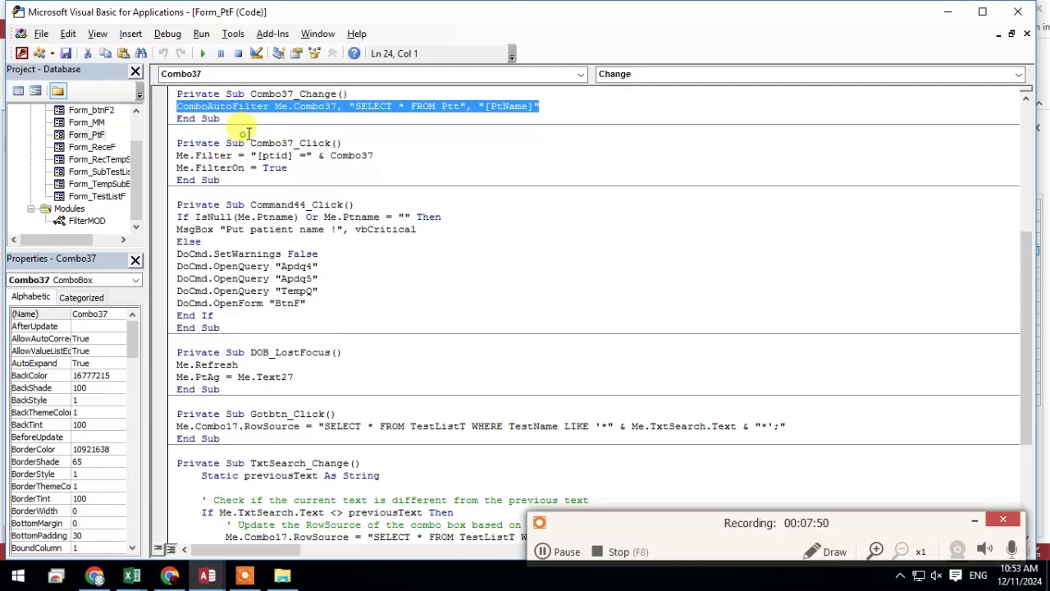
pyautogui.click(947, 11)
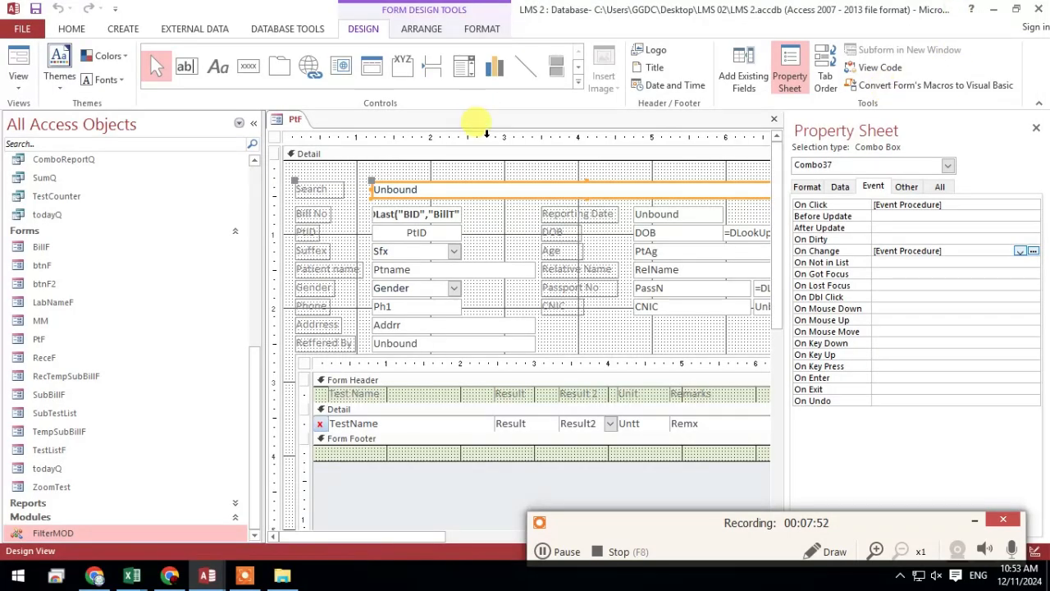
# Return to the SMS database and paste the copied ComboAutoFilter line into the Combo22_Change procedure of studentF
pyautogui.click(994, 10)
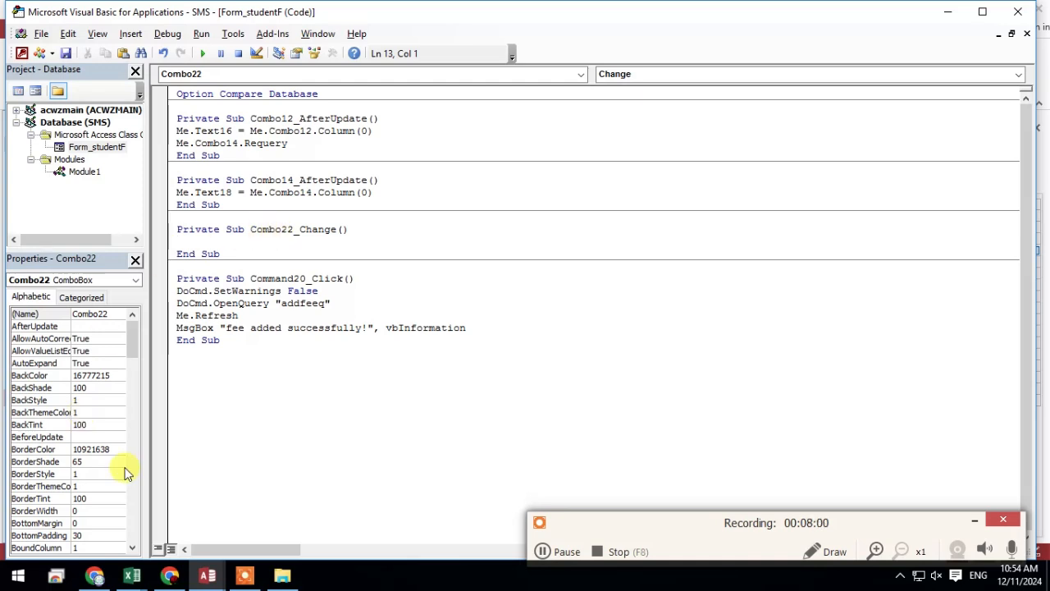
pyautogui.rightClick(212, 239)
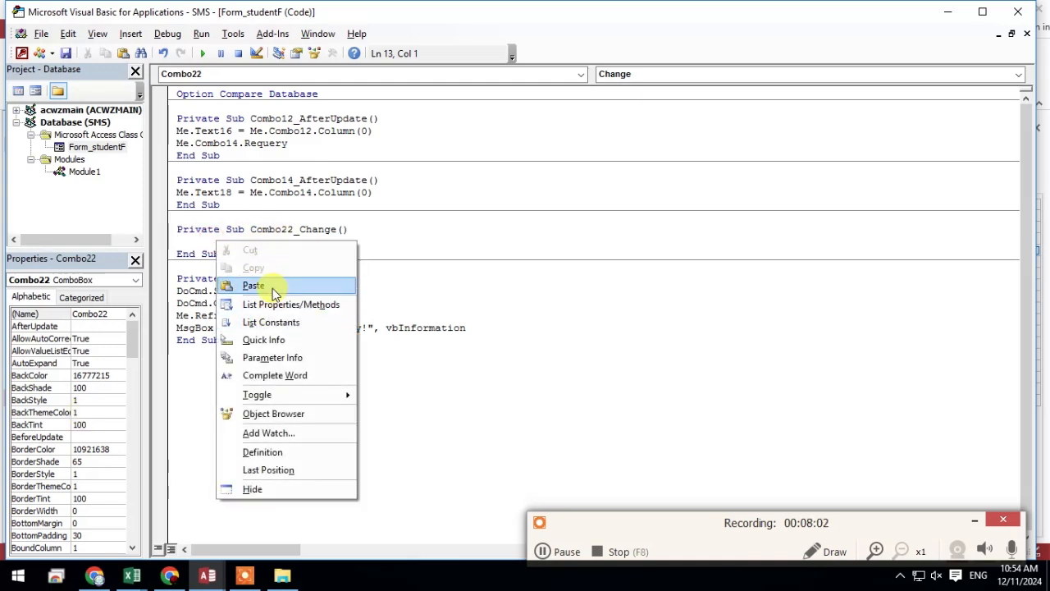
pyautogui.click(275, 291)
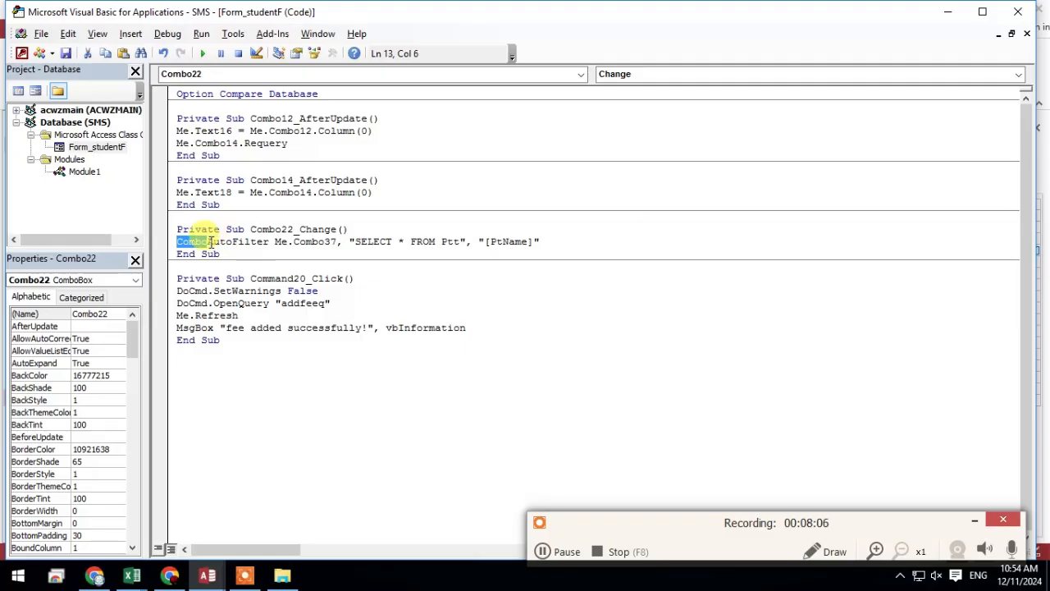
pyautogui.moveTo(209, 242); pyautogui.dragTo(260, 242)
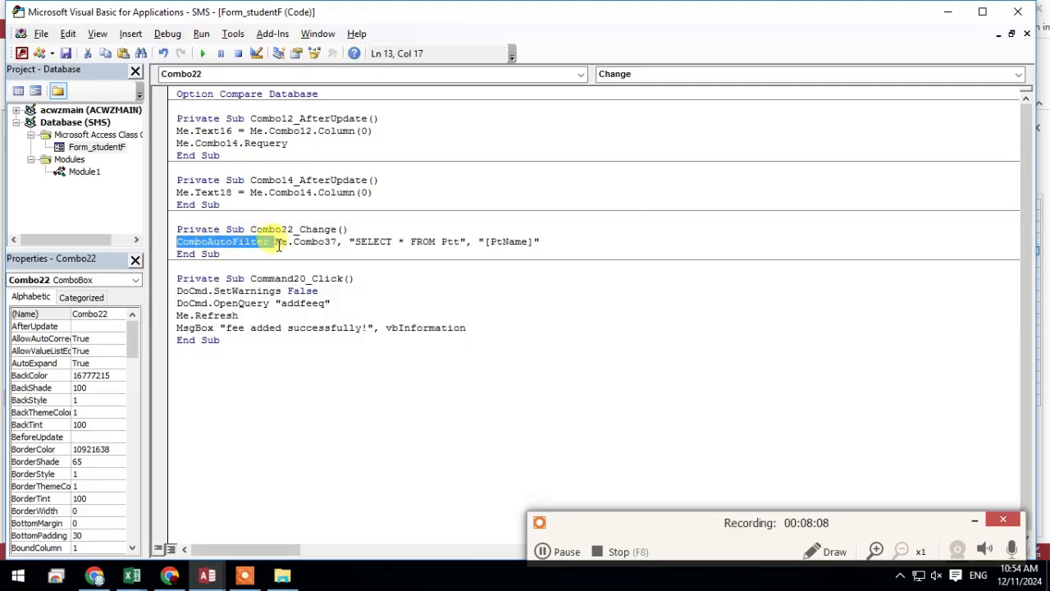
# Open Module1 of the SMS database and examine the name of its ComboAutoFilter procedure against the call in the form code
pyautogui.click(947, 12)
pyautogui.doubleClick(30, 398)
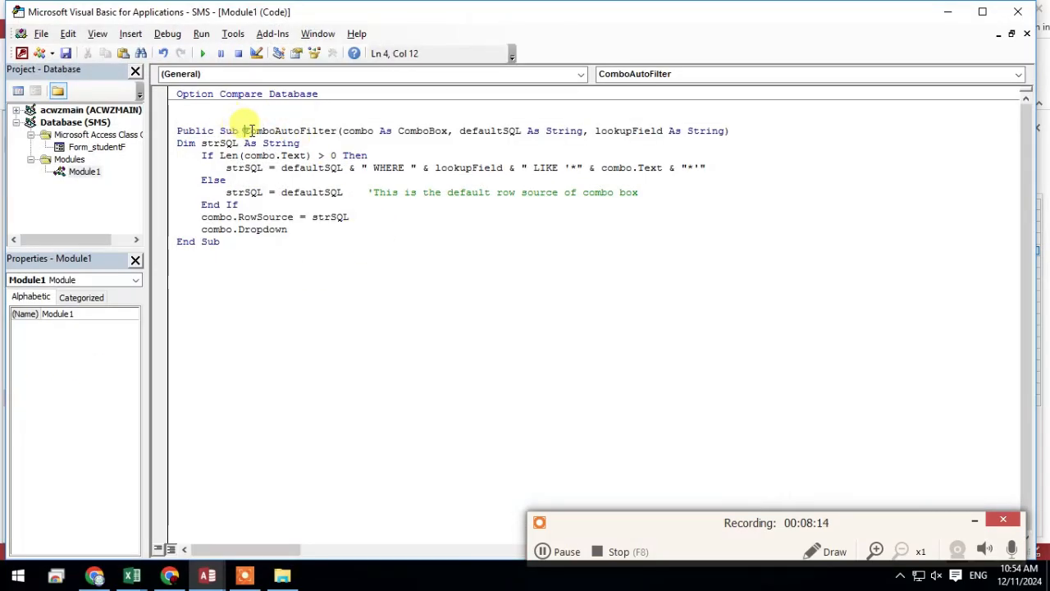
pyautogui.moveTo(251, 132); pyautogui.dragTo(331, 127)
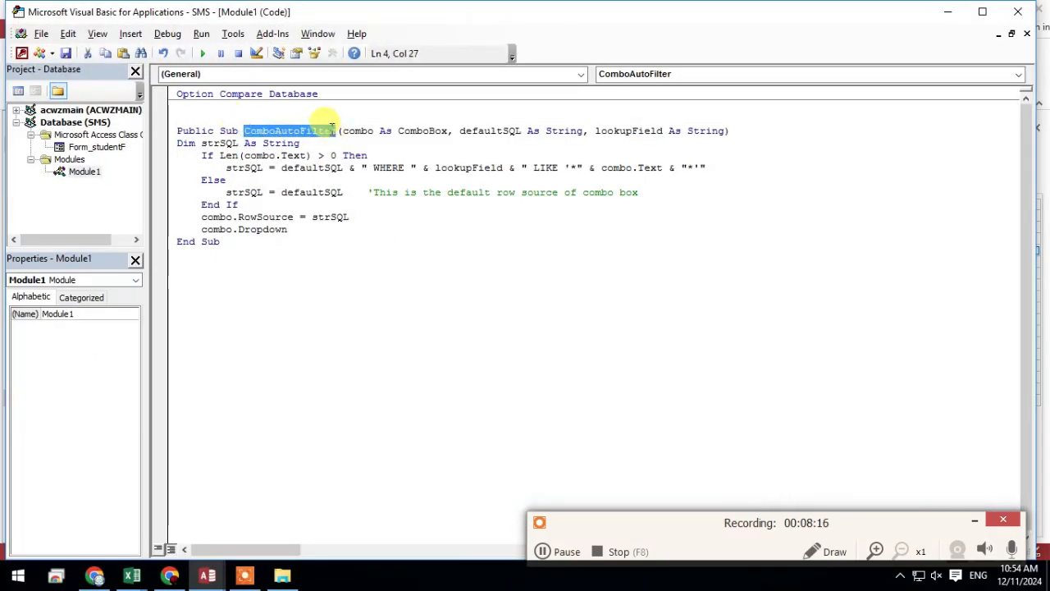
pyautogui.click(331, 130)
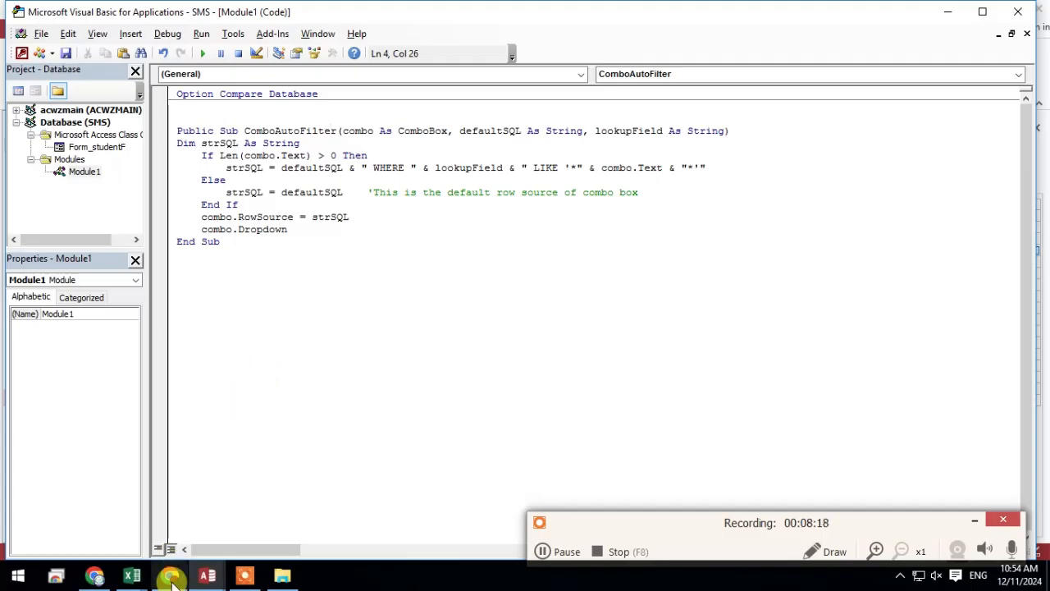
pyautogui.click(207, 576)
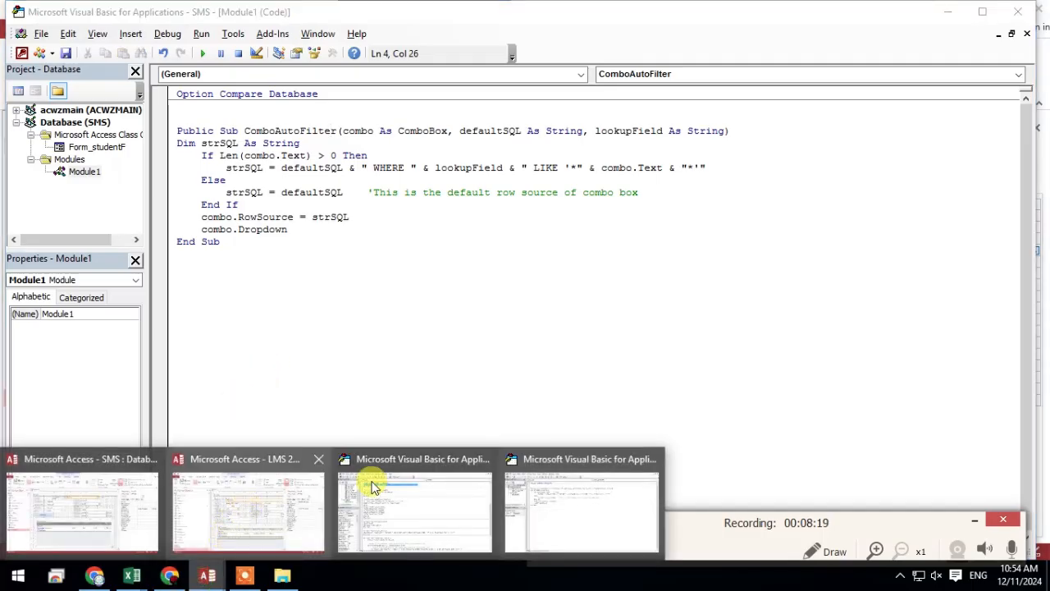
pyautogui.click(450, 478)
pyautogui.click(397, 324)
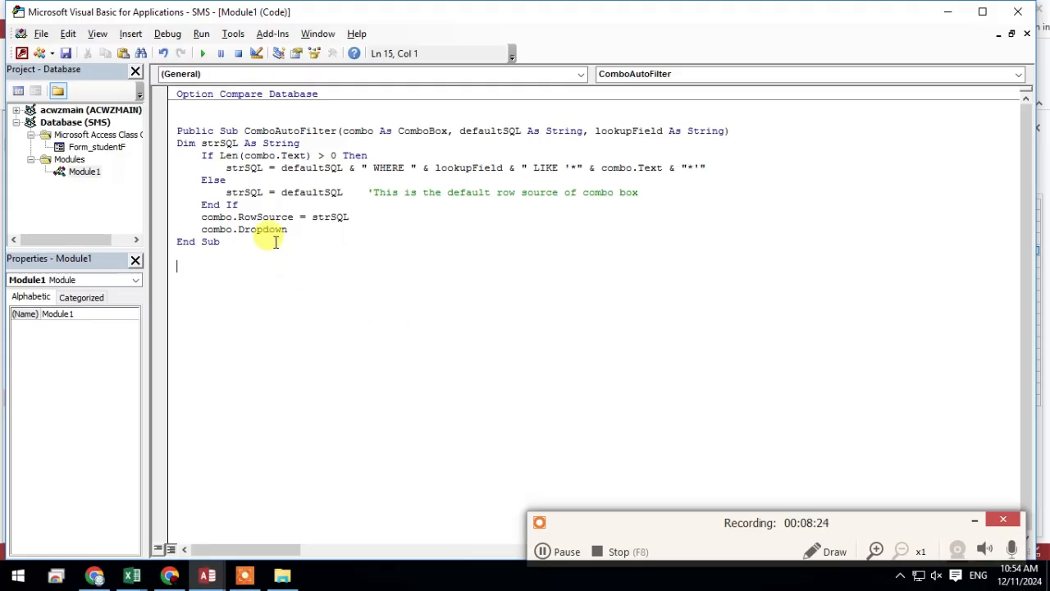
pyautogui.click(946, 11)
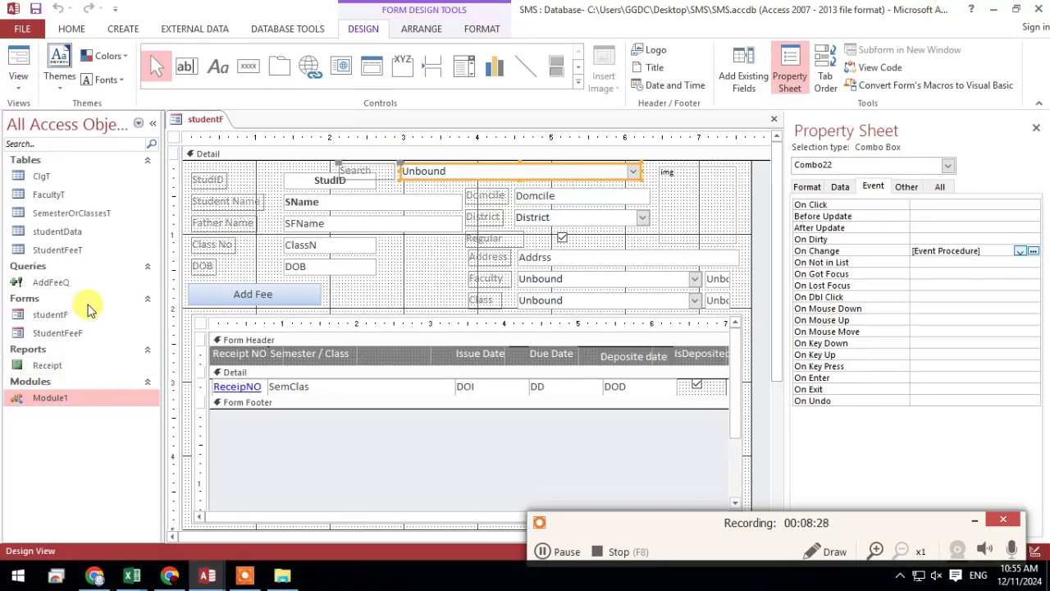
pyautogui.click(73, 397)
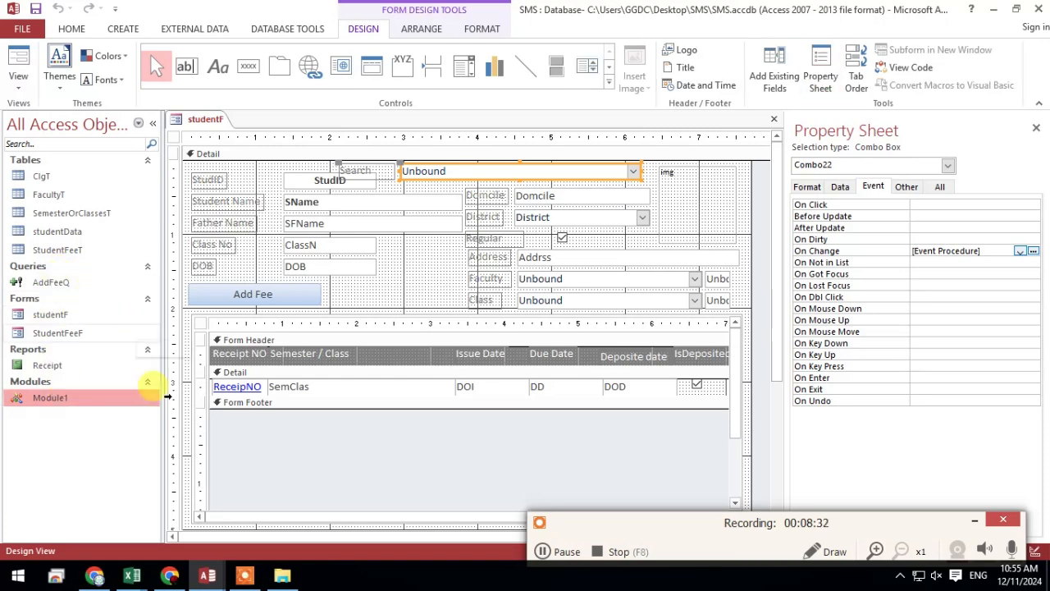
# Close the LMS 2 code editor and return to the Form_studentF code in the SMS code editor
pyautogui.moveTo(207, 576)
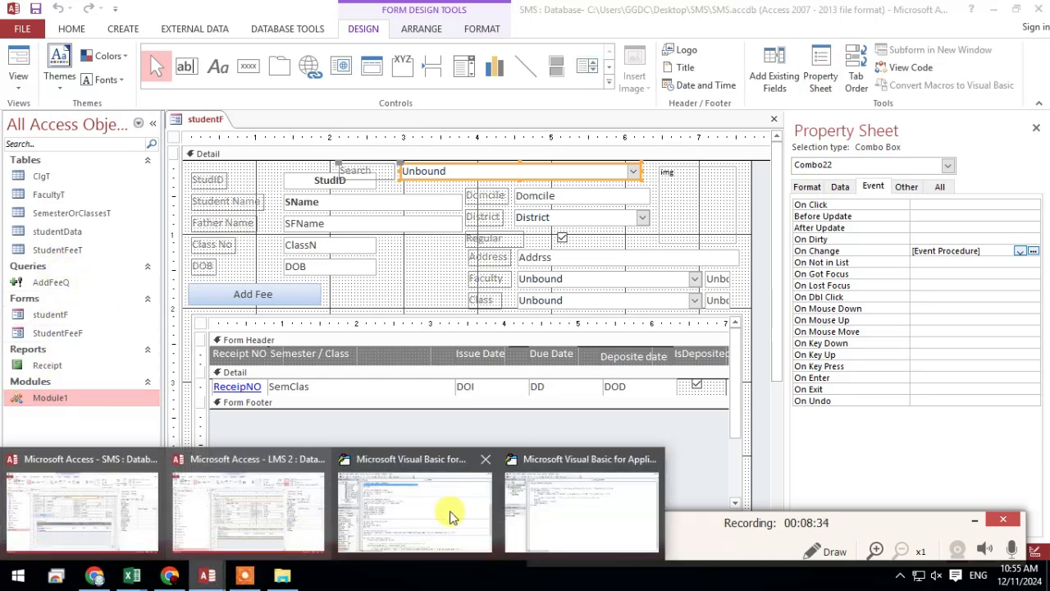
pyautogui.moveTo(575, 507)
pyautogui.moveTo(450, 484)
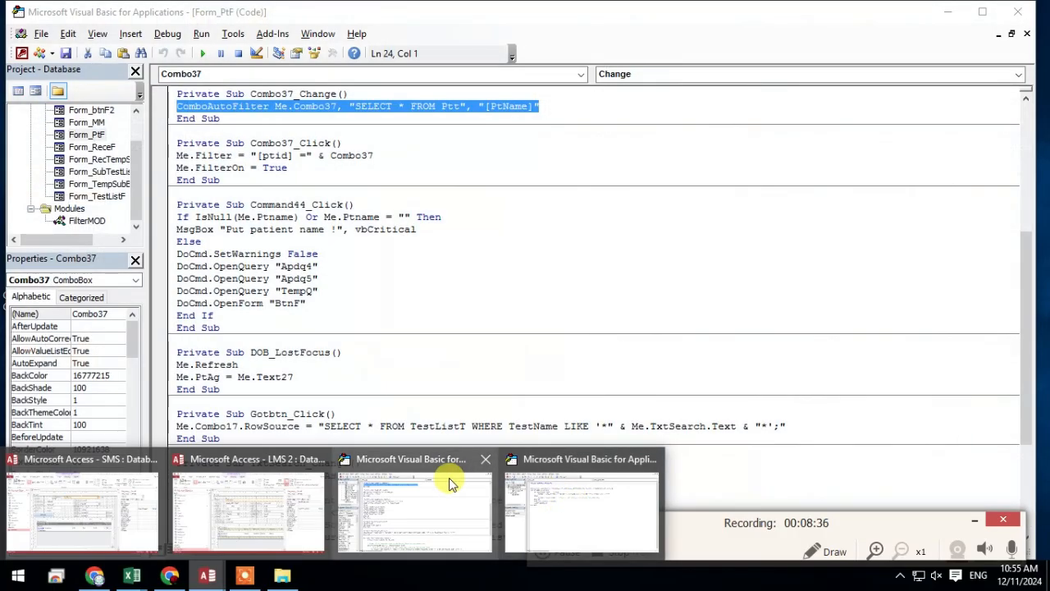
pyautogui.click(482, 460)
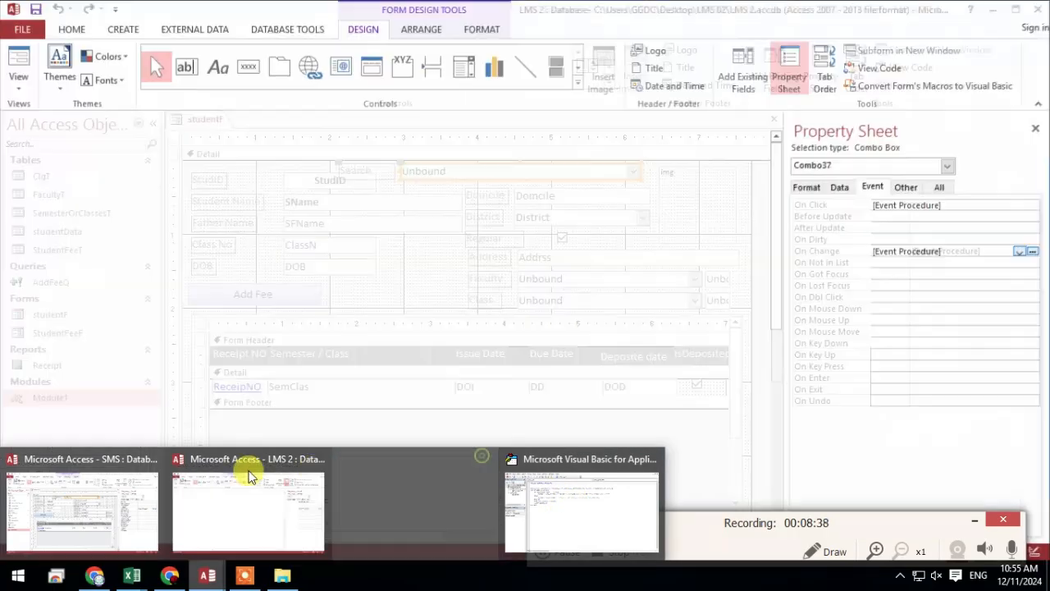
pyautogui.click(413, 455)
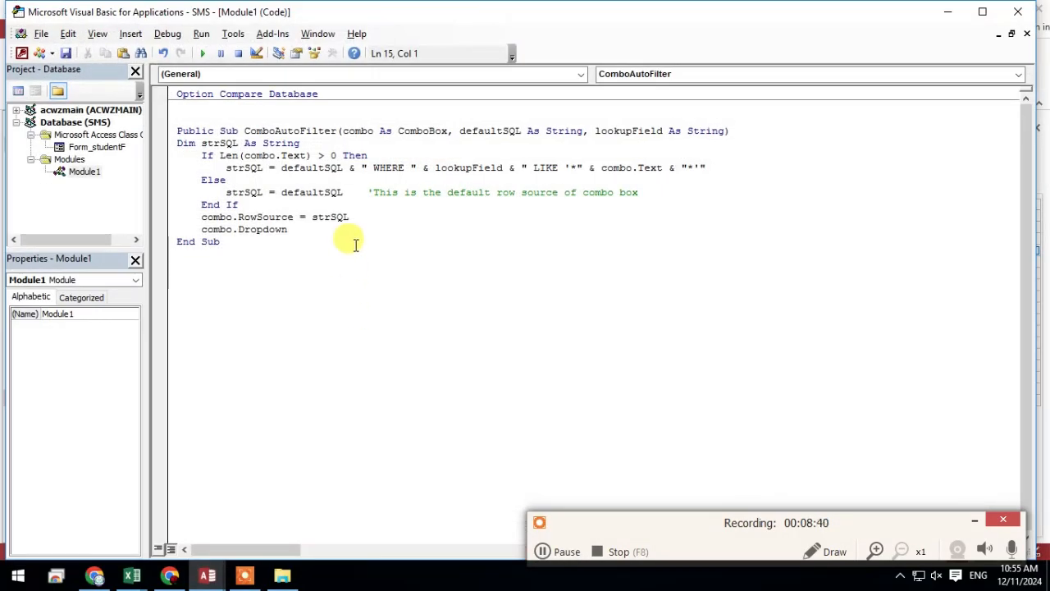
pyautogui.moveTo(244, 131); pyautogui.dragTo(355, 226)
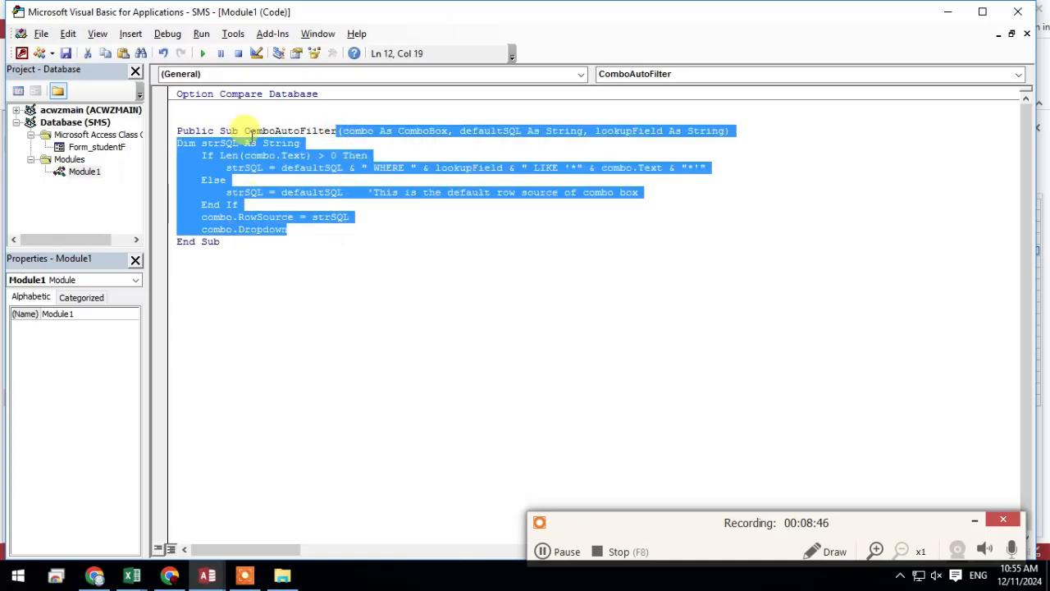
pyautogui.click(1000, 35)
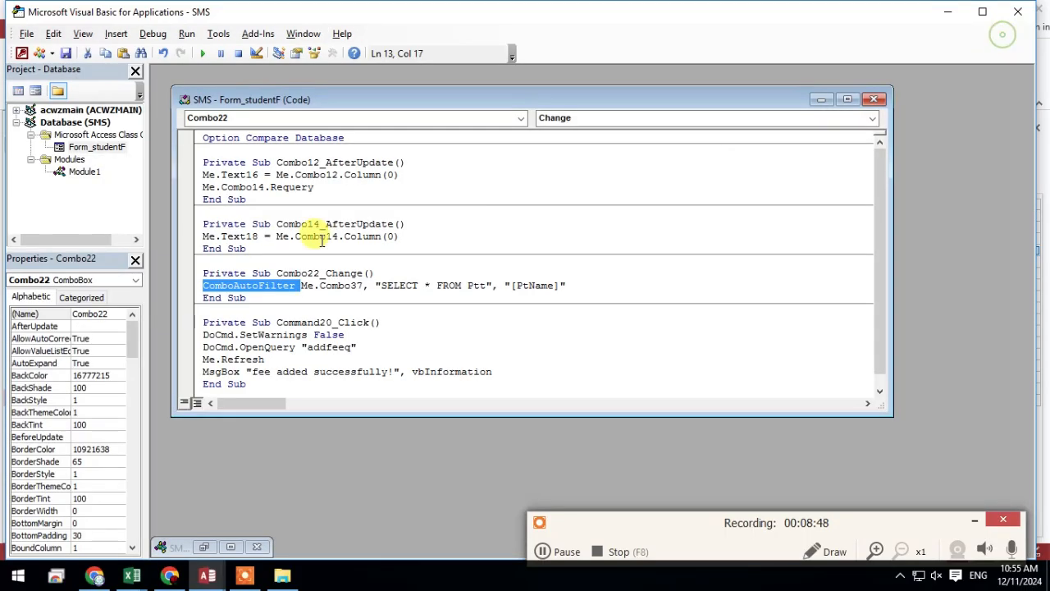
# Change the control reference in the ComboAutoFilter line of Combo22_Change to Me.Combo22
pyautogui.click(297, 285)
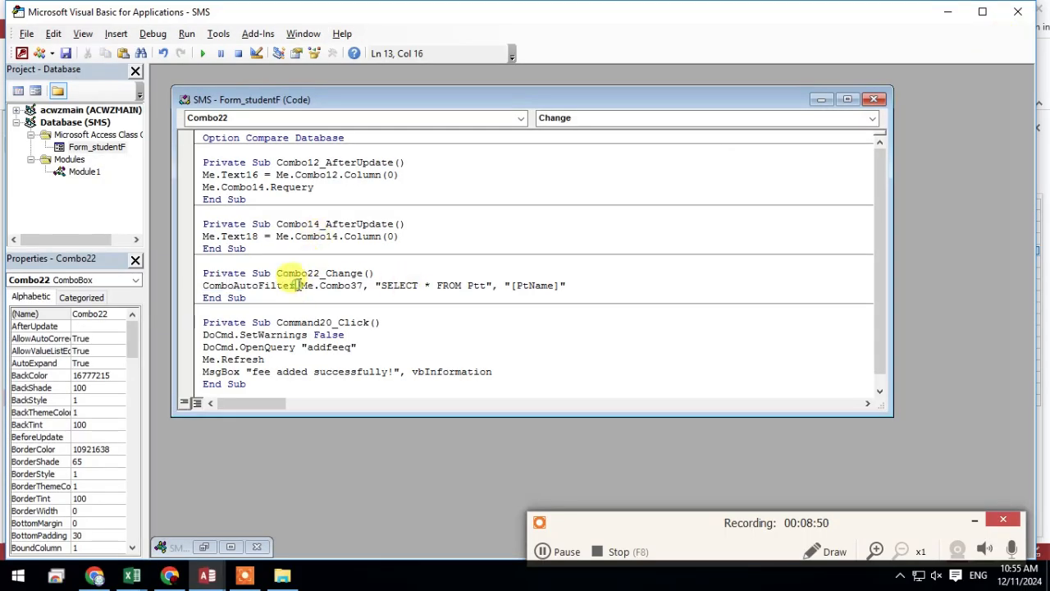
pyautogui.moveTo(297, 285); pyautogui.dragTo(335, 285)
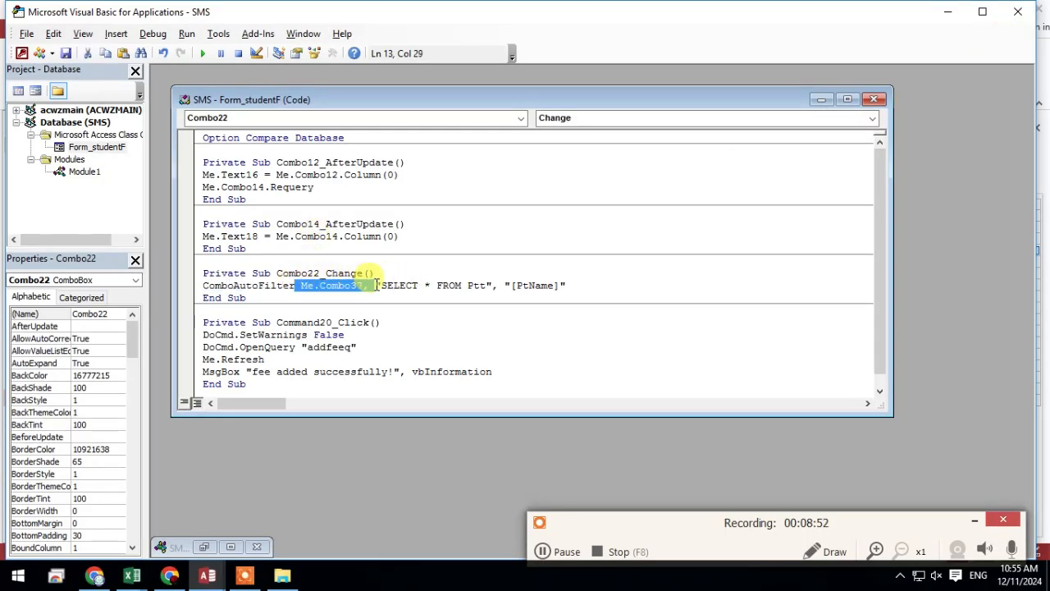
pyautogui.click(395, 286)
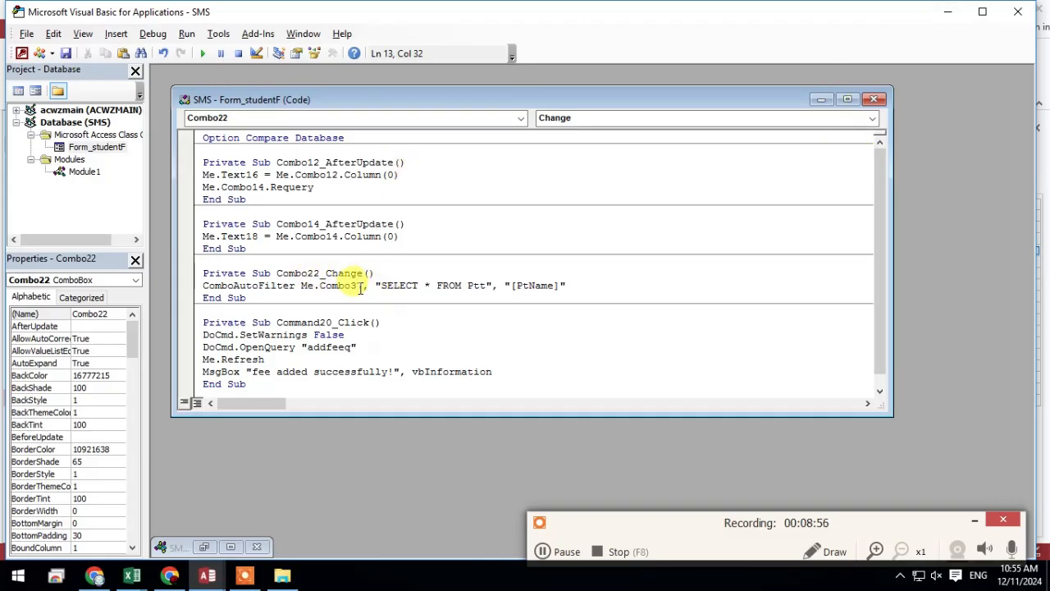
pyautogui.moveTo(355, 285); pyautogui.dragTo(362, 285)
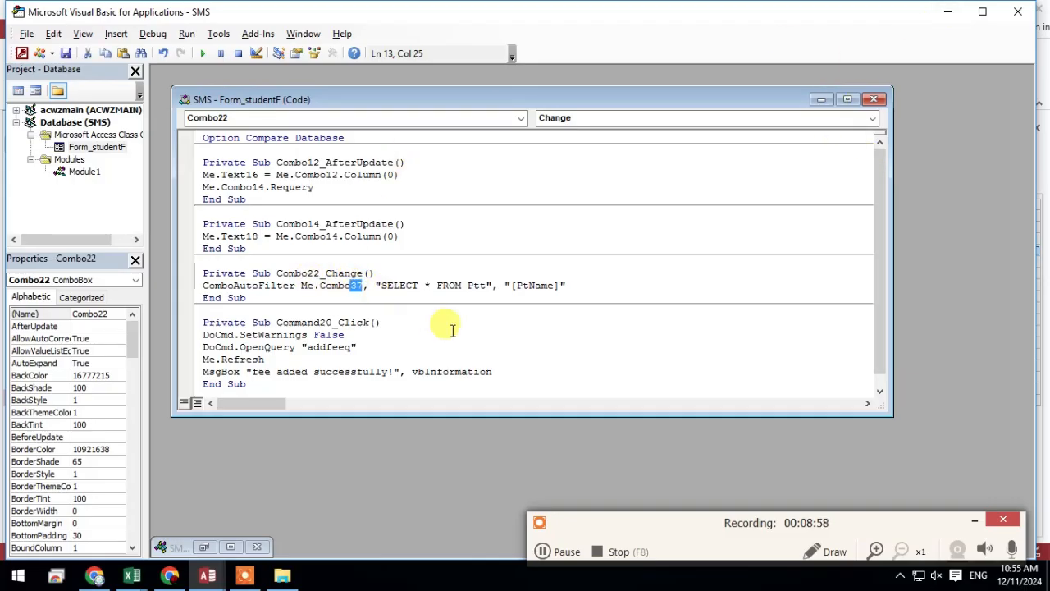
pyautogui.write('22')
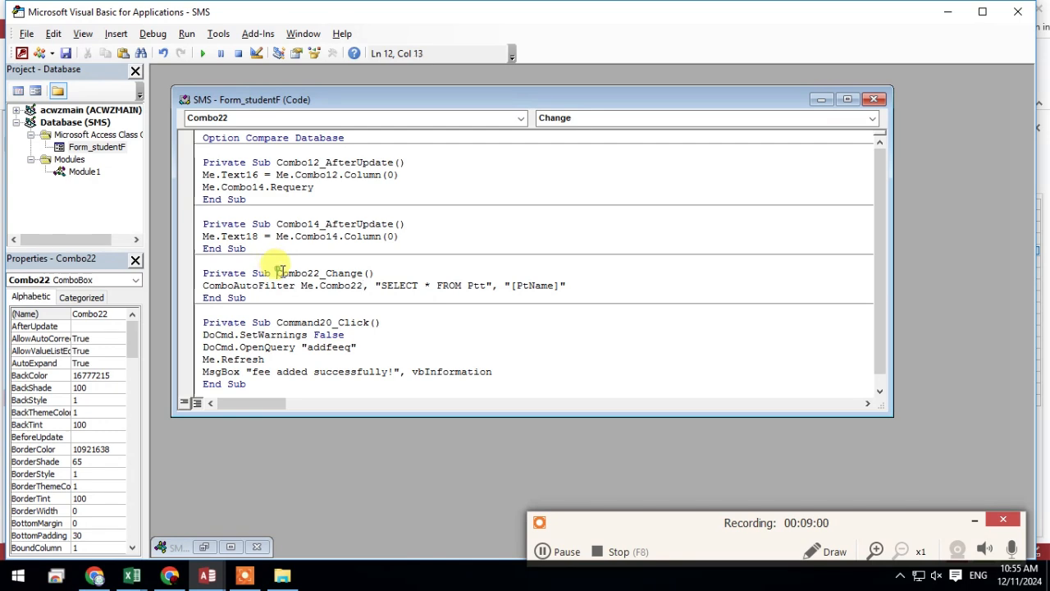
pyautogui.moveTo(277, 273); pyautogui.dragTo(357, 287)
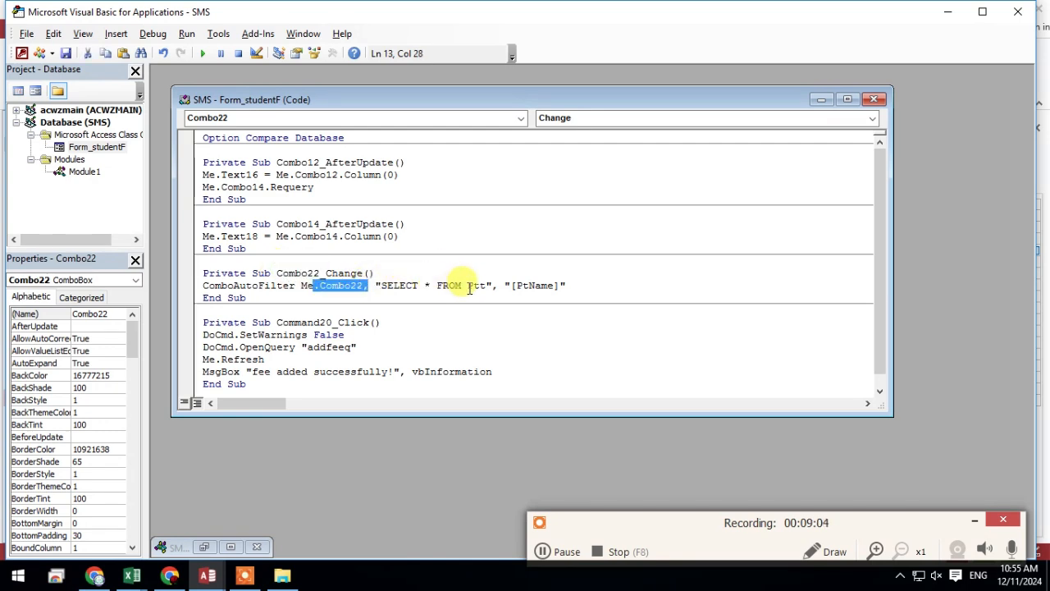
# Select the table name Ptt in the ComboAutoFilter line and copy the studentData table's name from the database objects as its replacement
pyautogui.moveTo(468, 287); pyautogui.dragTo(487, 288)
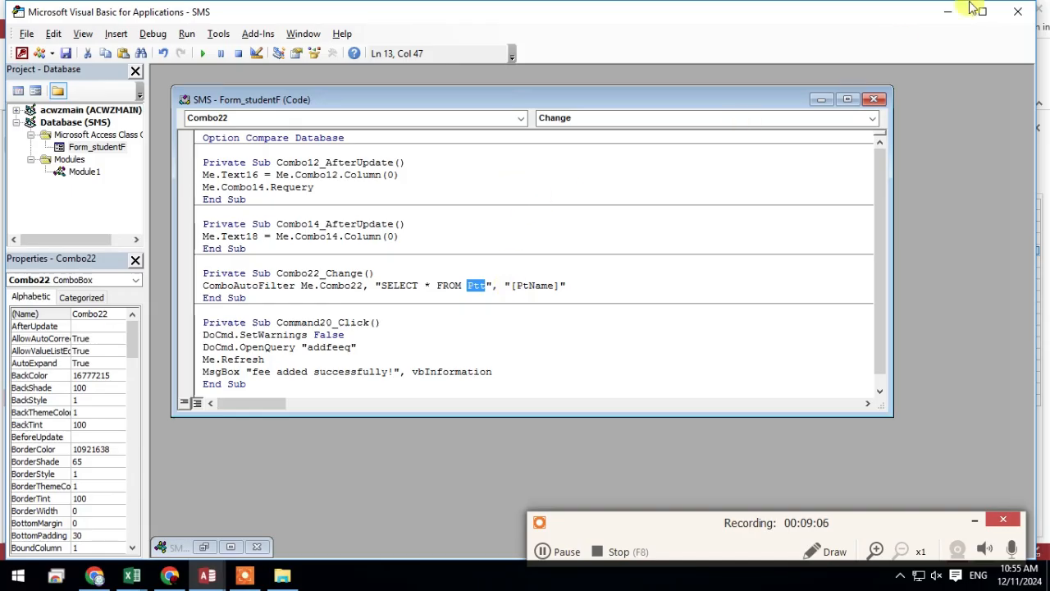
pyautogui.click(944, 13)
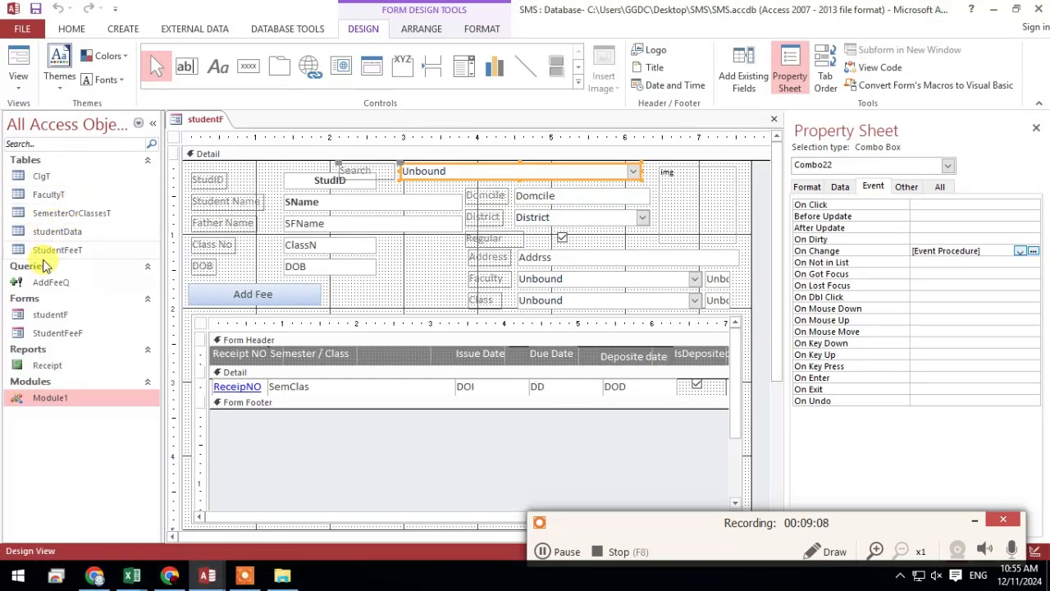
pyautogui.click(65, 235)
pyautogui.click(66, 232)
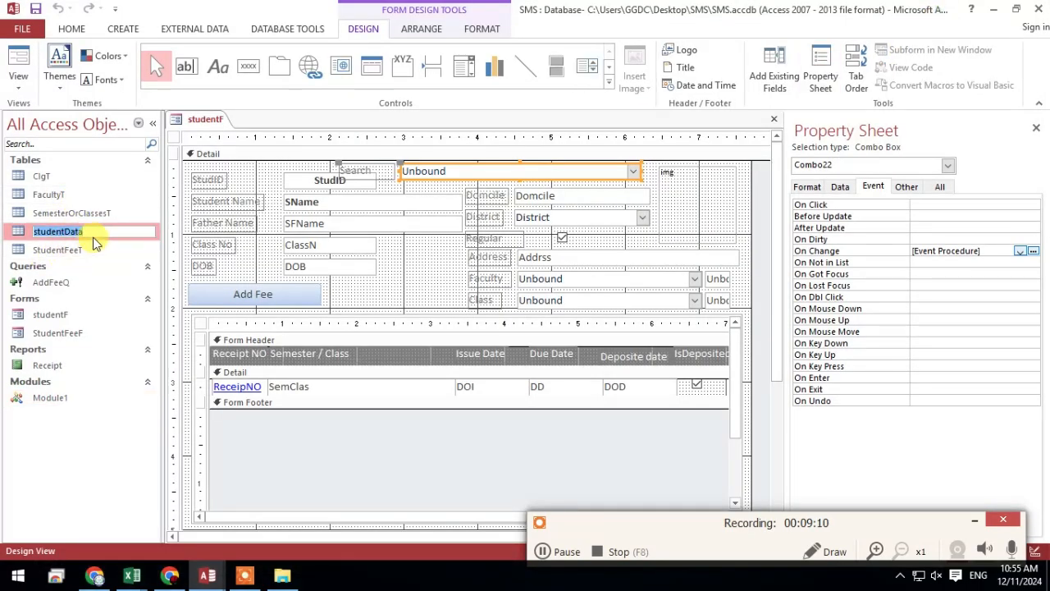
pyautogui.rightClick(77, 234)
pyautogui.click(102, 261)
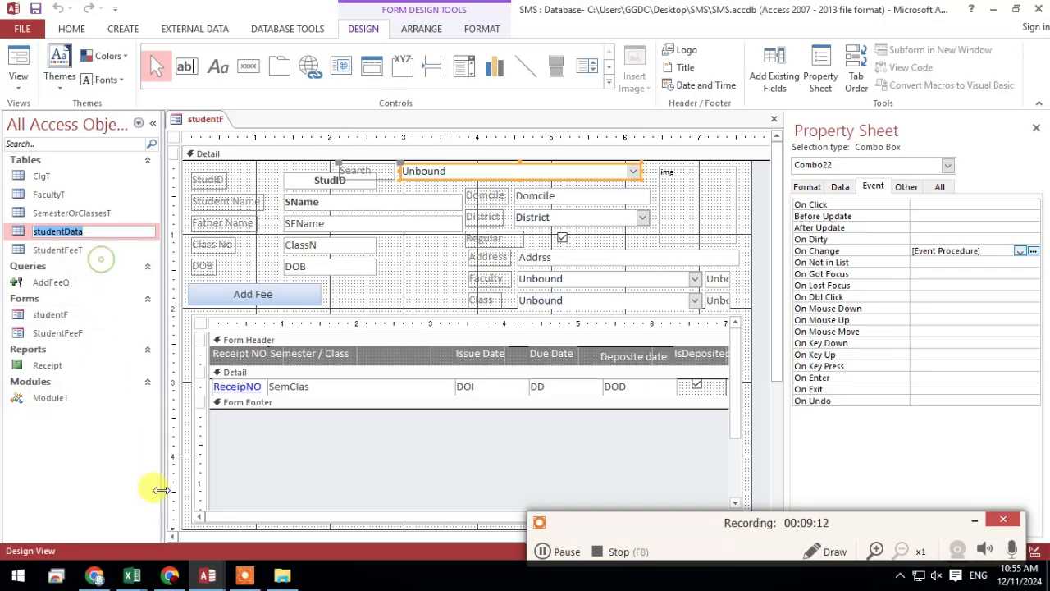
pyautogui.click(115, 281)
# Open the studentData table to check its student name field, and close it again
pyautogui.doubleClick(97, 233)
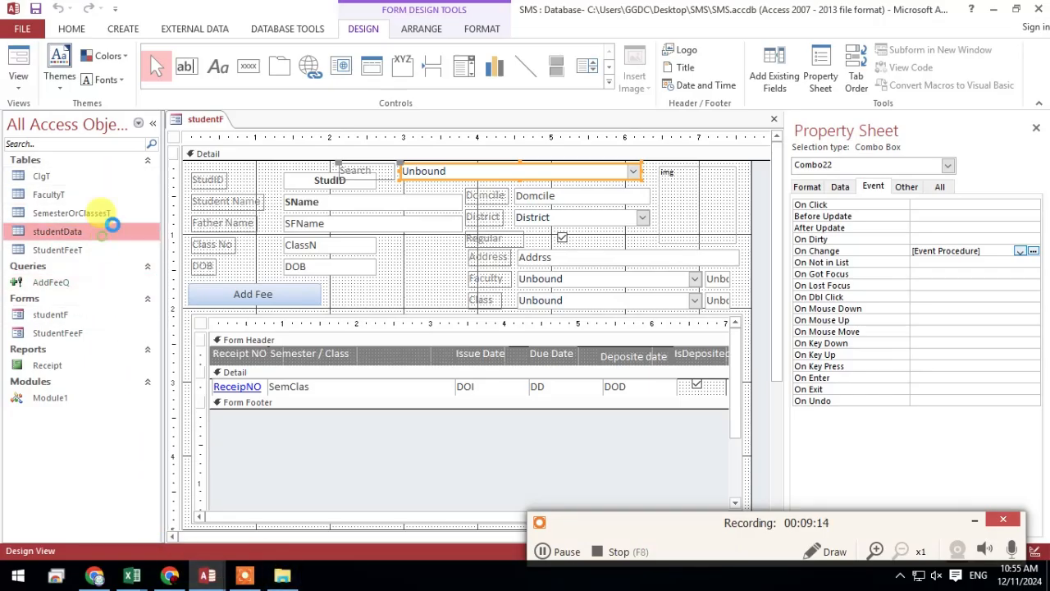
pyautogui.rightClick(298, 120)
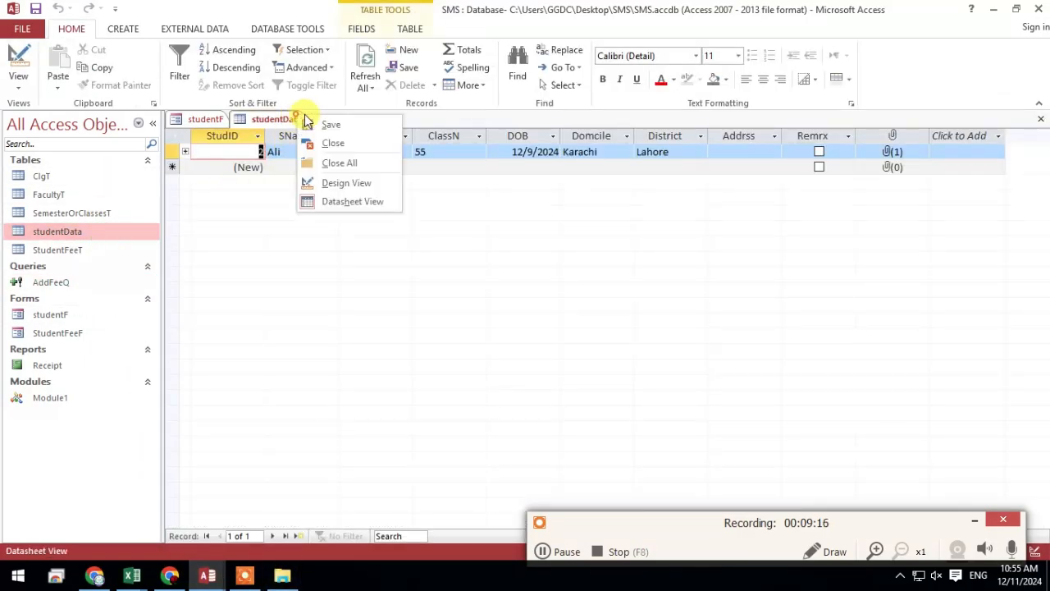
pyautogui.click(361, 146)
# Replace the table with studentData and the lookup field with [sName] in the ComboAutoFilter line, and close the code editor
pyautogui.click(1002, 11)
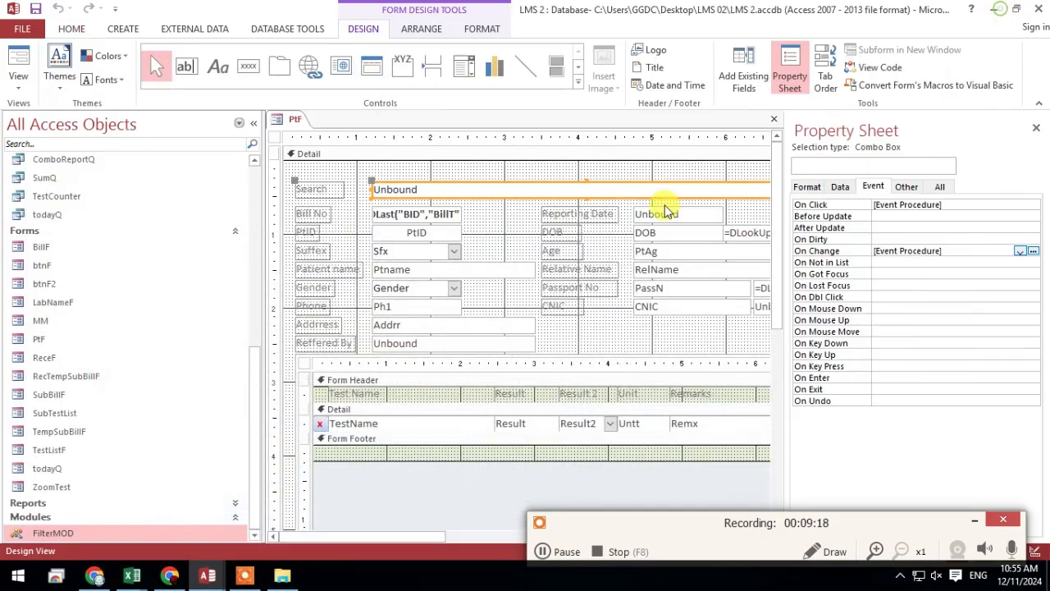
pyautogui.moveTo(211, 580)
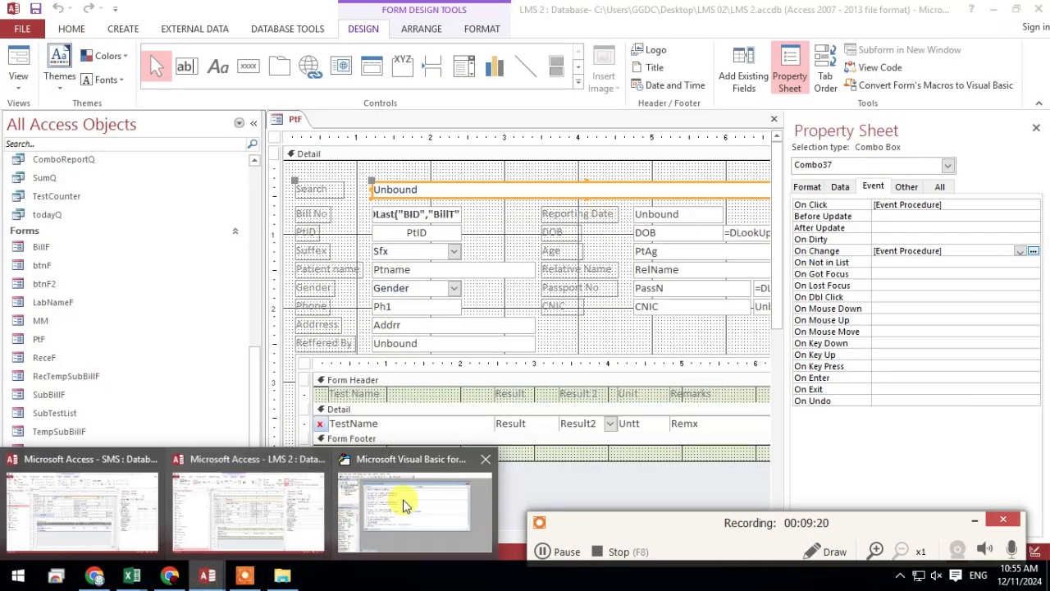
pyautogui.click(403, 498)
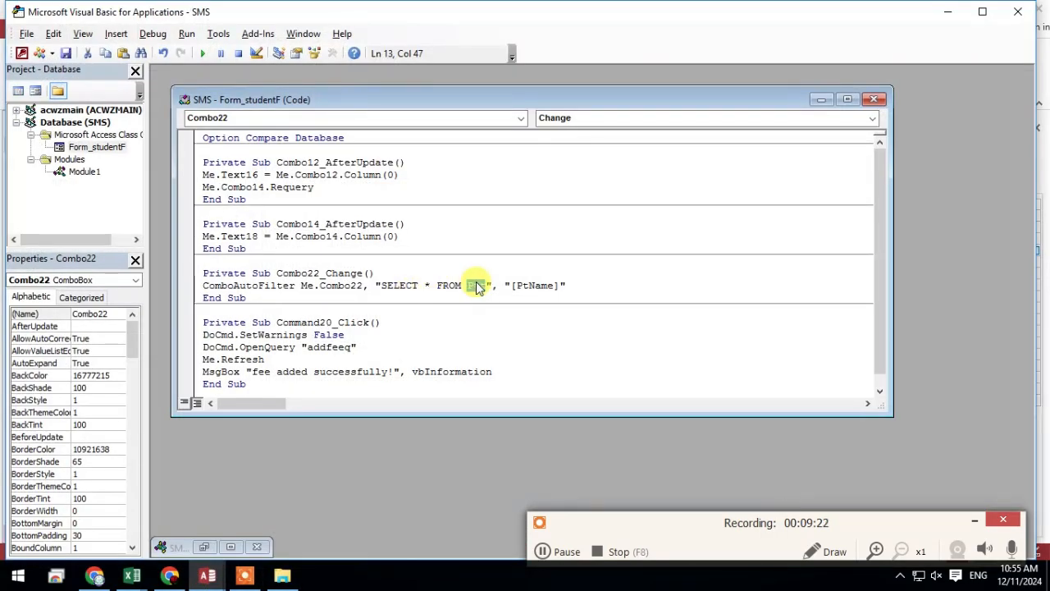
pyautogui.rightClick(476, 287)
pyautogui.click(502, 320)
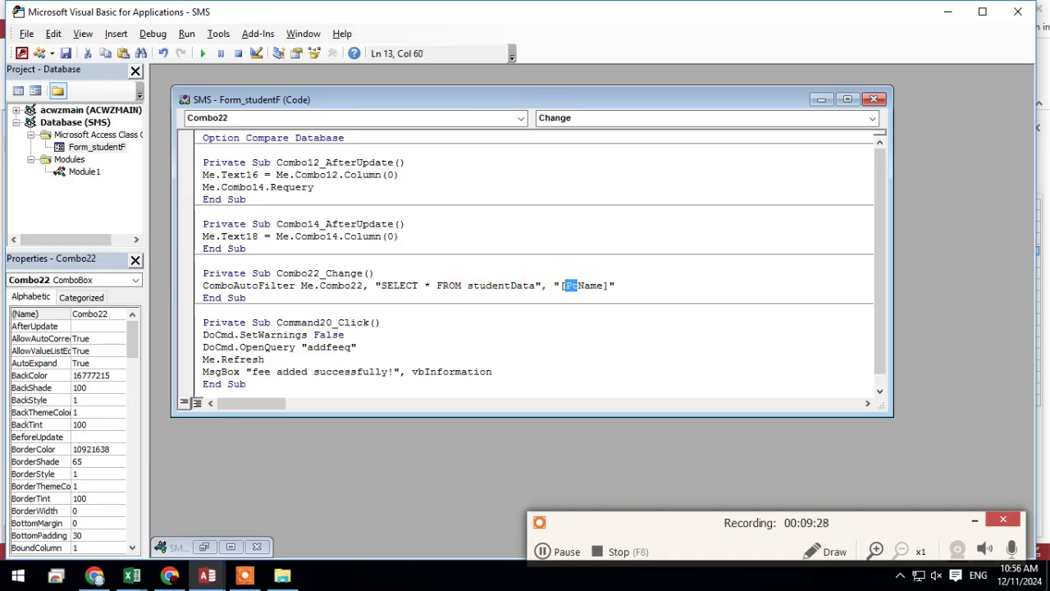
pyautogui.write('s')
pyautogui.click(603, 322)
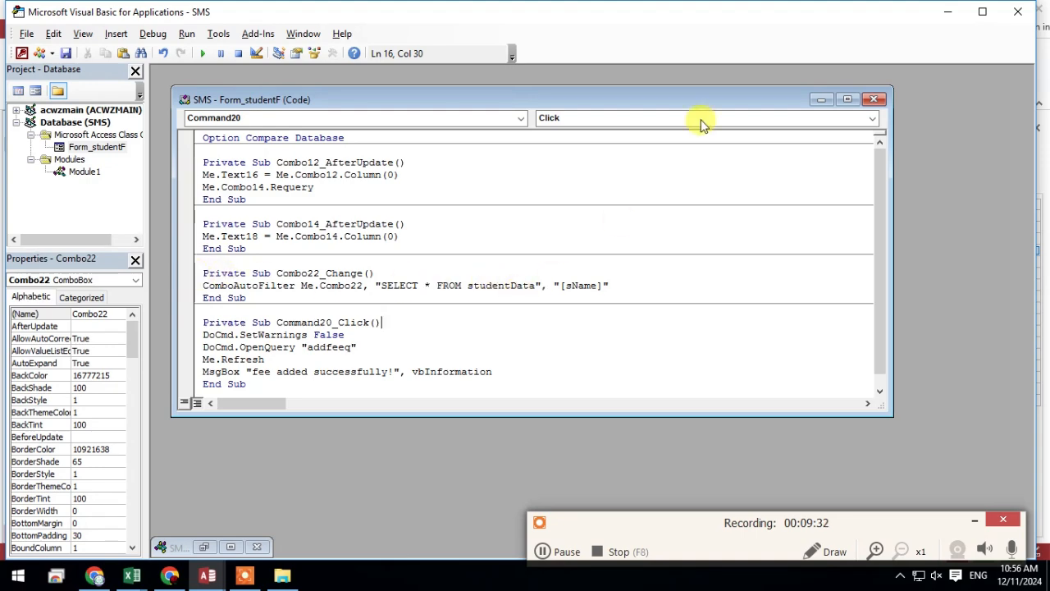
pyautogui.click(1013, 18)
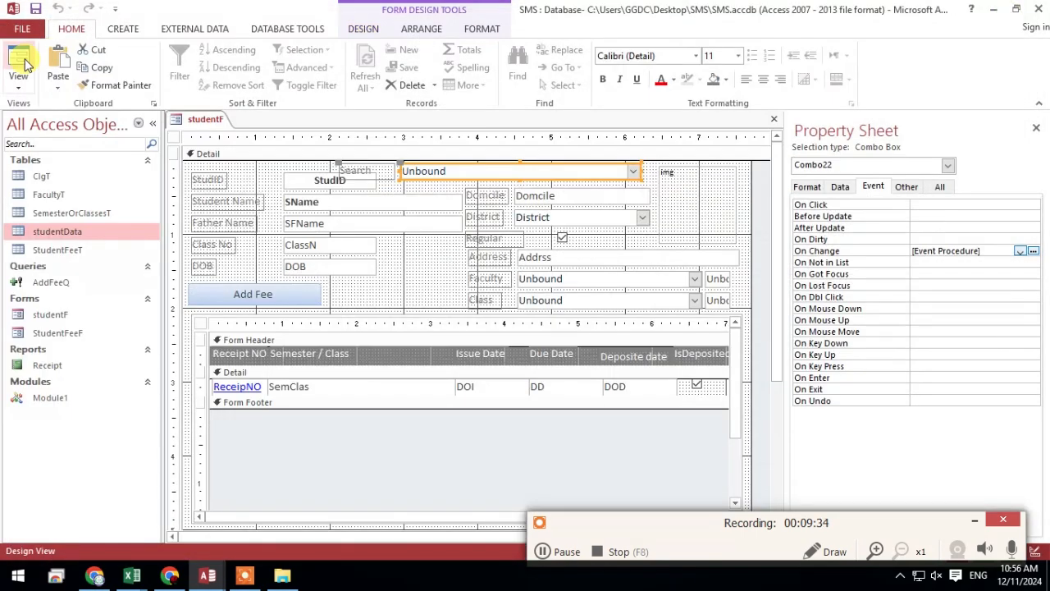
# Show studentF in Form View and test the Search combo box's filtering with the letters a and c
pyautogui.click(18, 64)
pyautogui.click(490, 166)
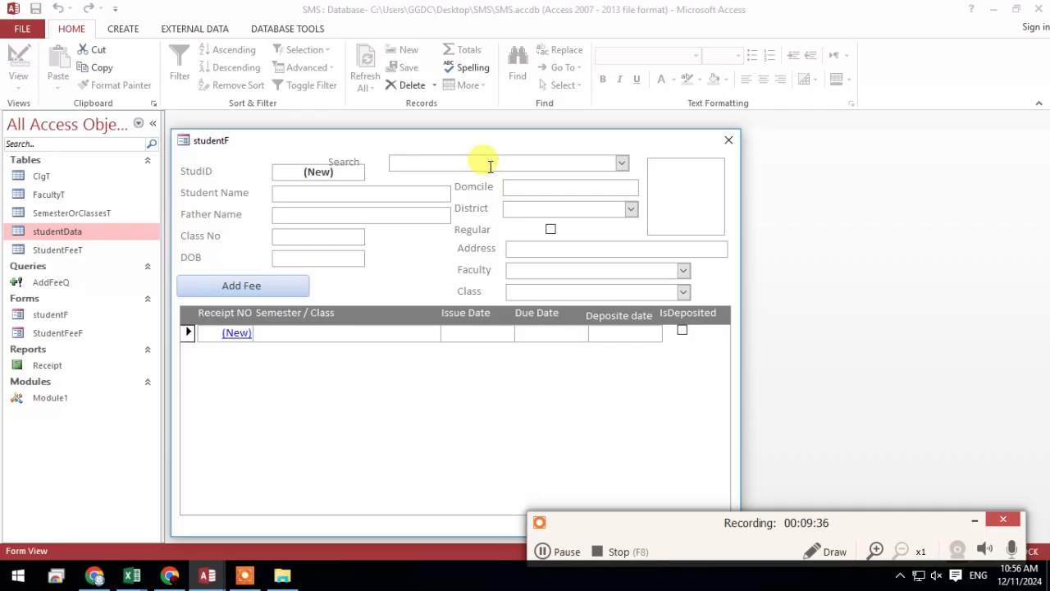
pyautogui.write('a')
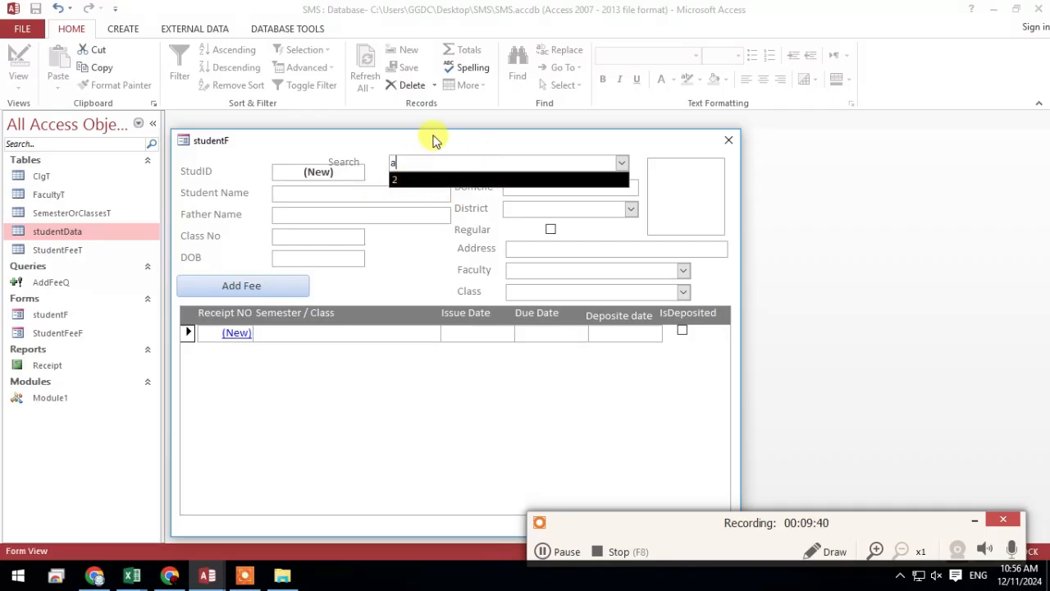
pyautogui.moveTo(433, 141); pyautogui.dragTo(478, 121)
pyautogui.press('BackSpace')
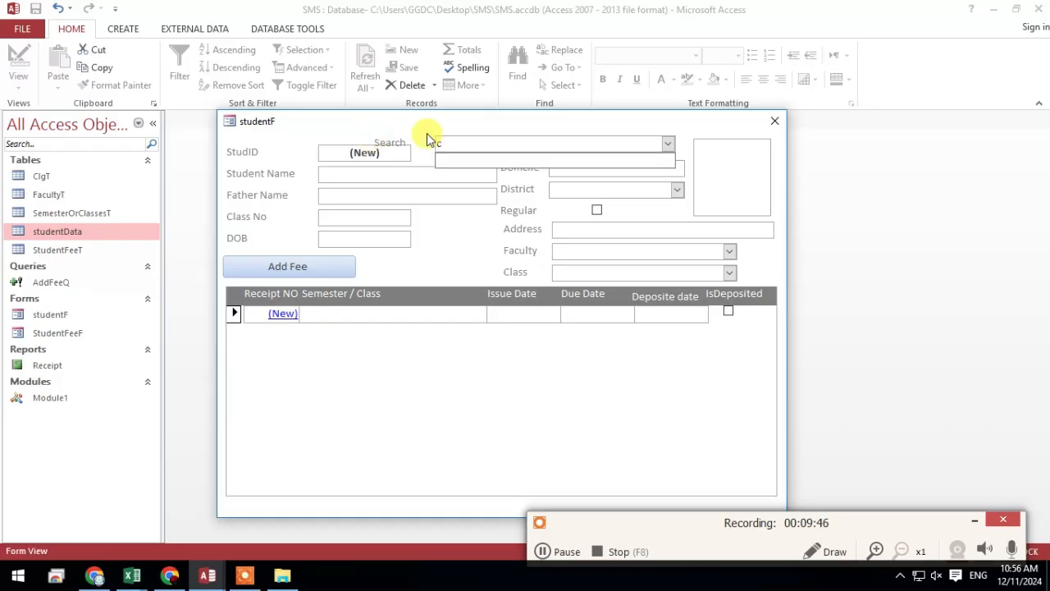
pyautogui.press('BackSpace')
pyautogui.write('a')
pyautogui.click(445, 121)
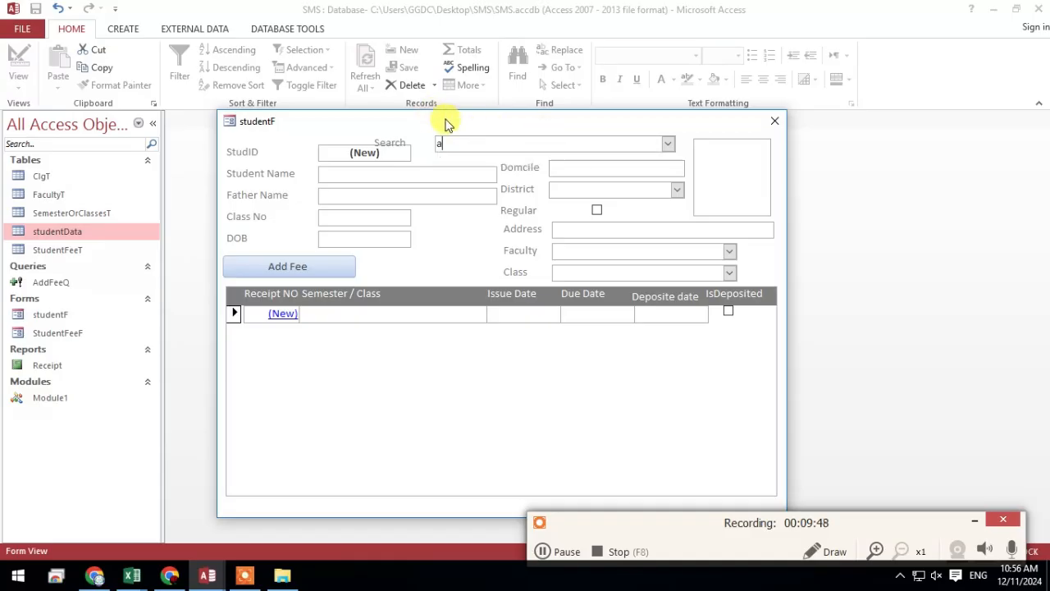
# Open the studentData table behind studentF and test the Search combo box with its list and the existing student's name
pyautogui.moveTo(445, 121); pyautogui.dragTo(507, 143)
pyautogui.doubleClick(56, 231)
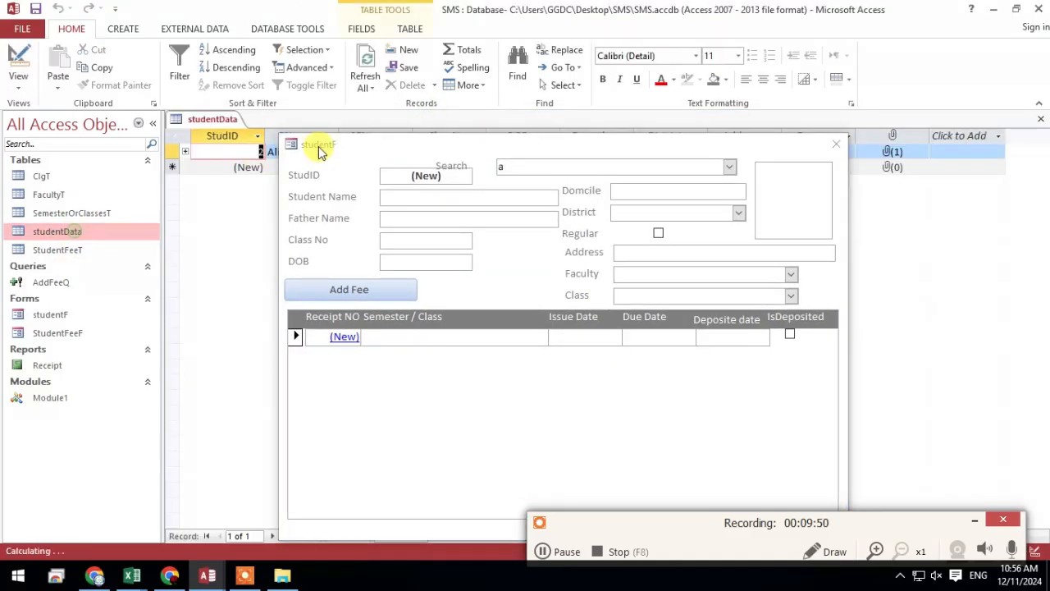
pyautogui.moveTo(338, 149); pyautogui.dragTo(342, 176)
pyautogui.click(486, 193)
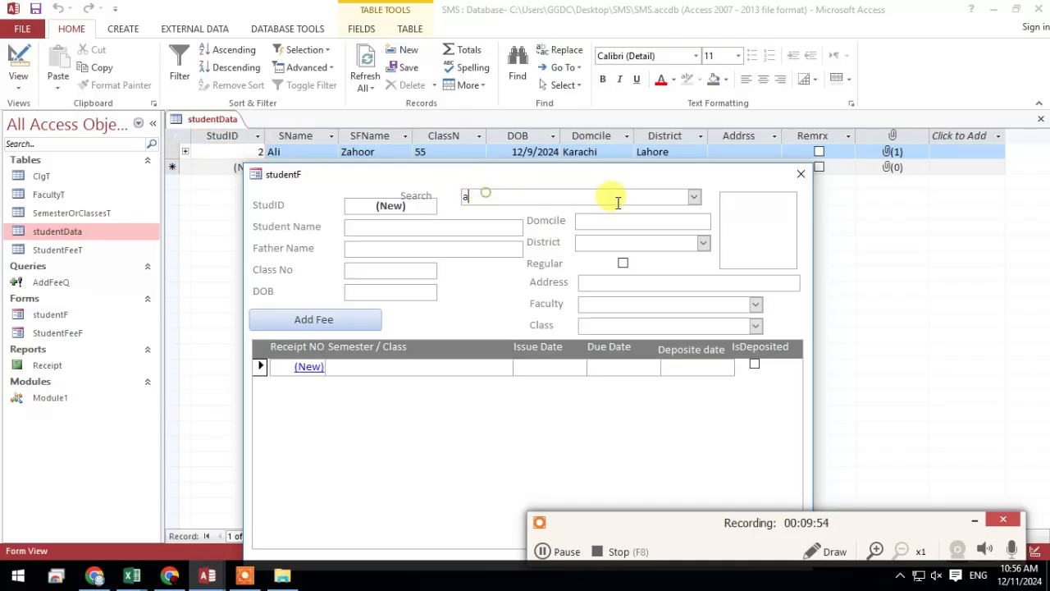
pyautogui.click(694, 197)
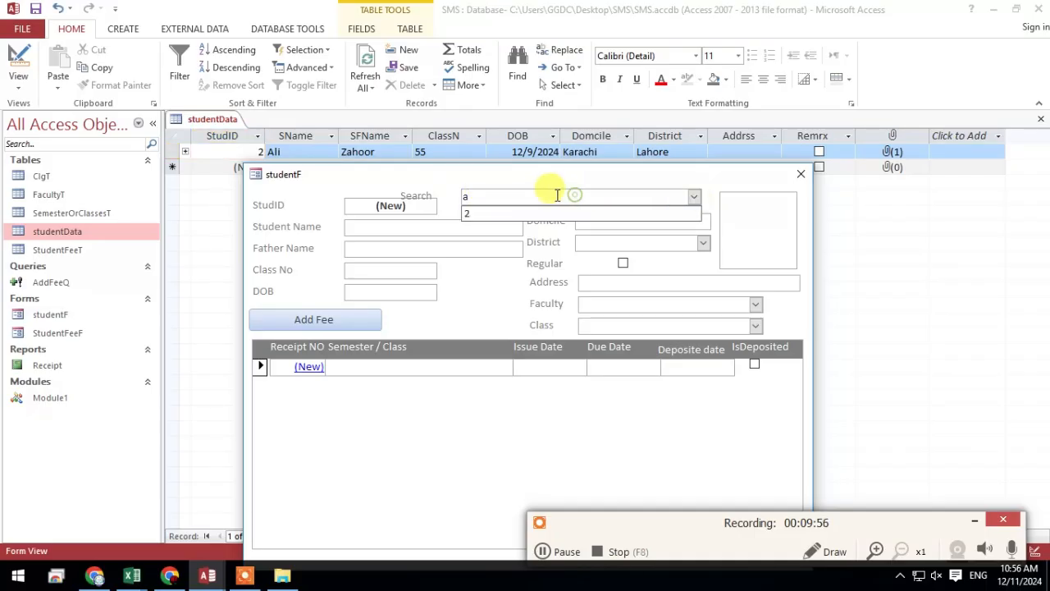
pyautogui.write('ali')
pyautogui.moveTo(570, 180); pyautogui.dragTo(539, 164)
# Return studentF to Design View and show the Search combo box's format properties
pyautogui.rightClick(539, 164)
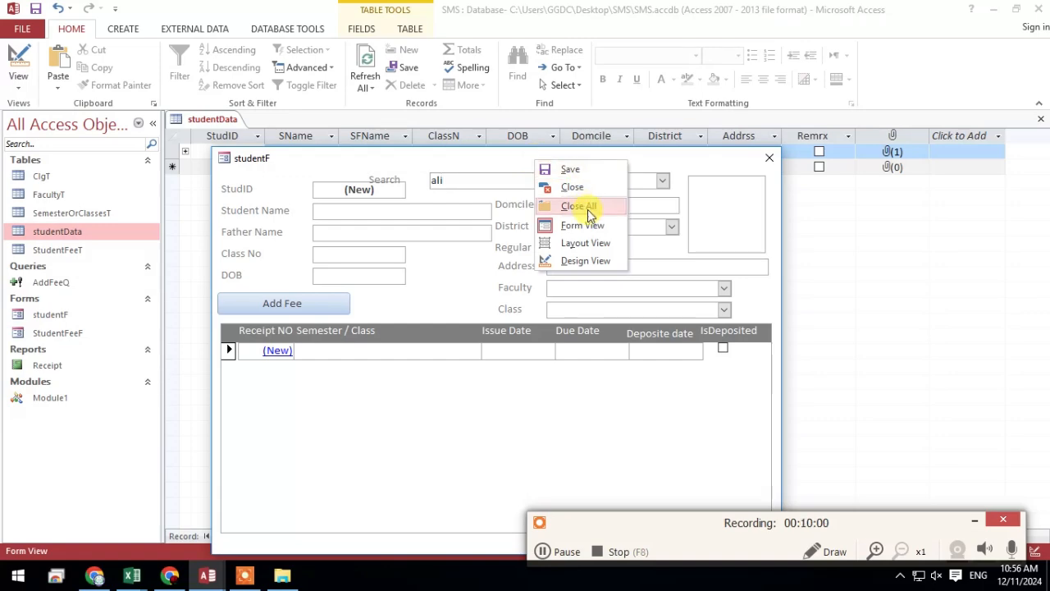
pyautogui.click(596, 262)
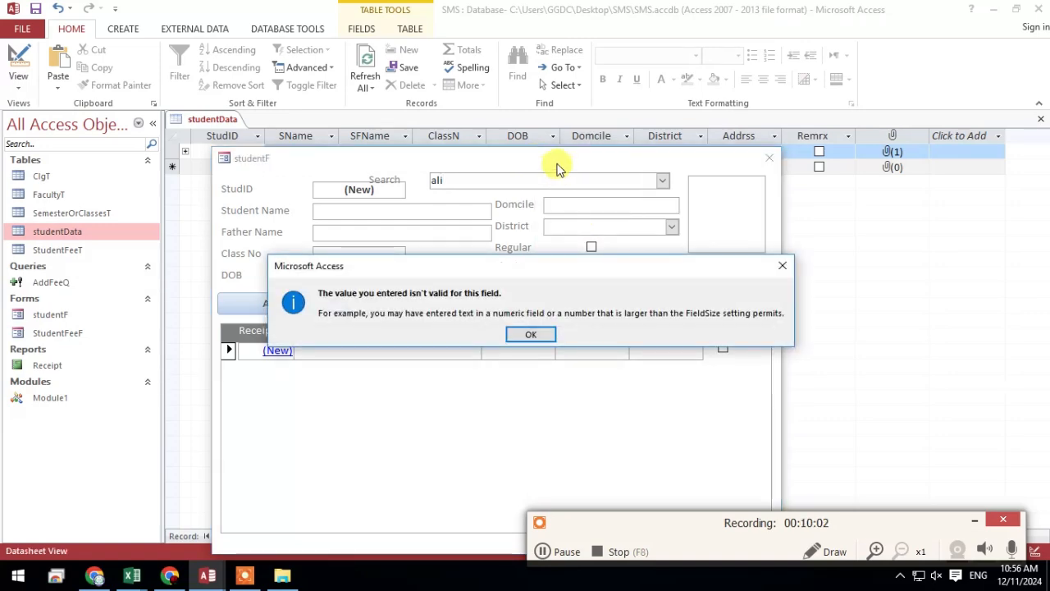
pyautogui.click(544, 335)
pyautogui.click(519, 331)
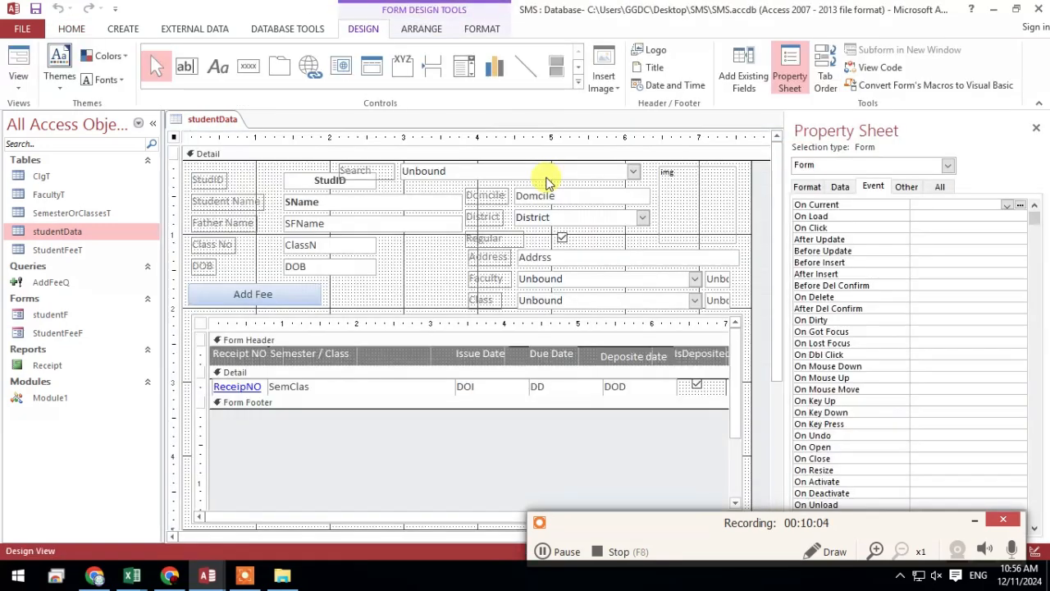
pyautogui.click(450, 169)
pyautogui.click(806, 187)
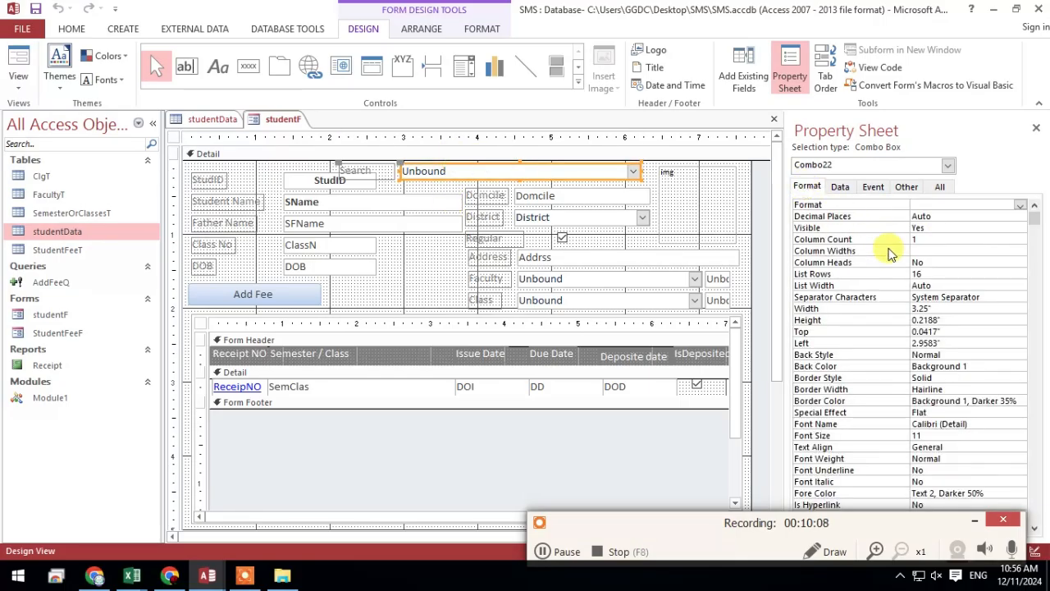
pyautogui.click(915, 239)
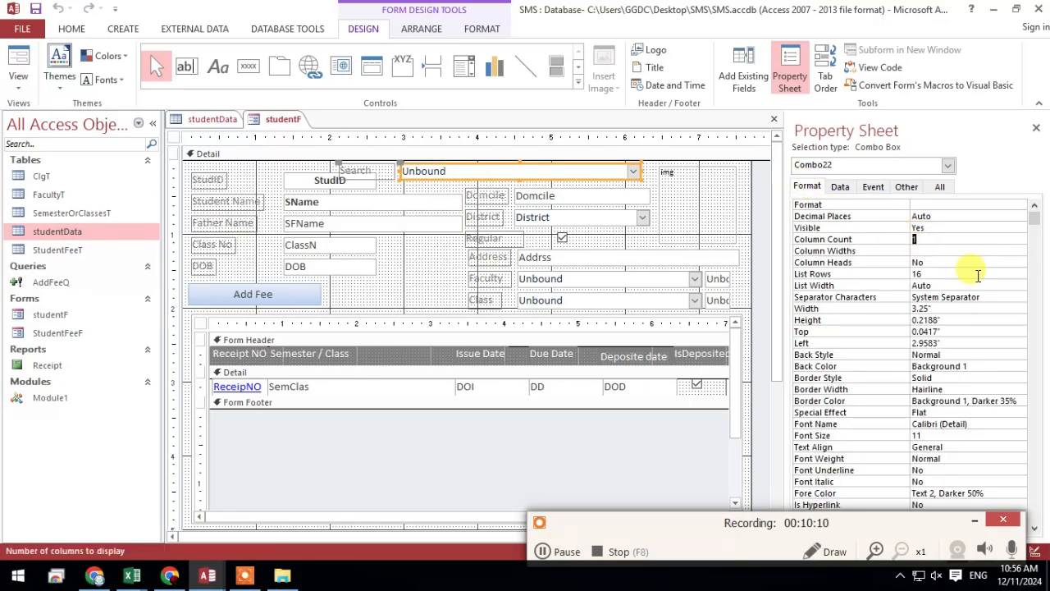
# Open the studentData table and count its columns from StudID through Addrss
pyautogui.doubleClick(59, 232)
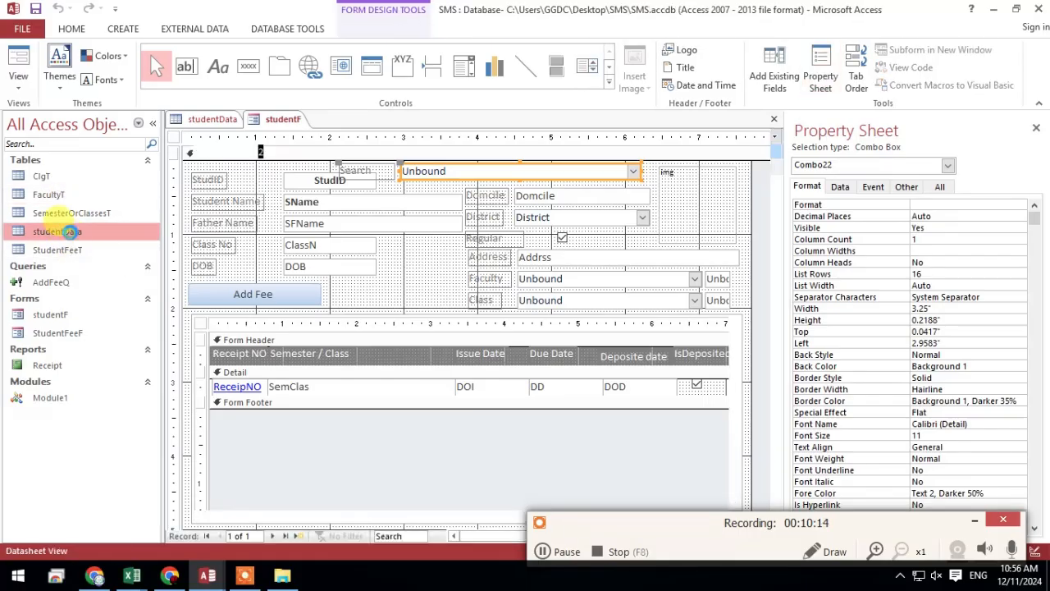
pyautogui.click(245, 136)
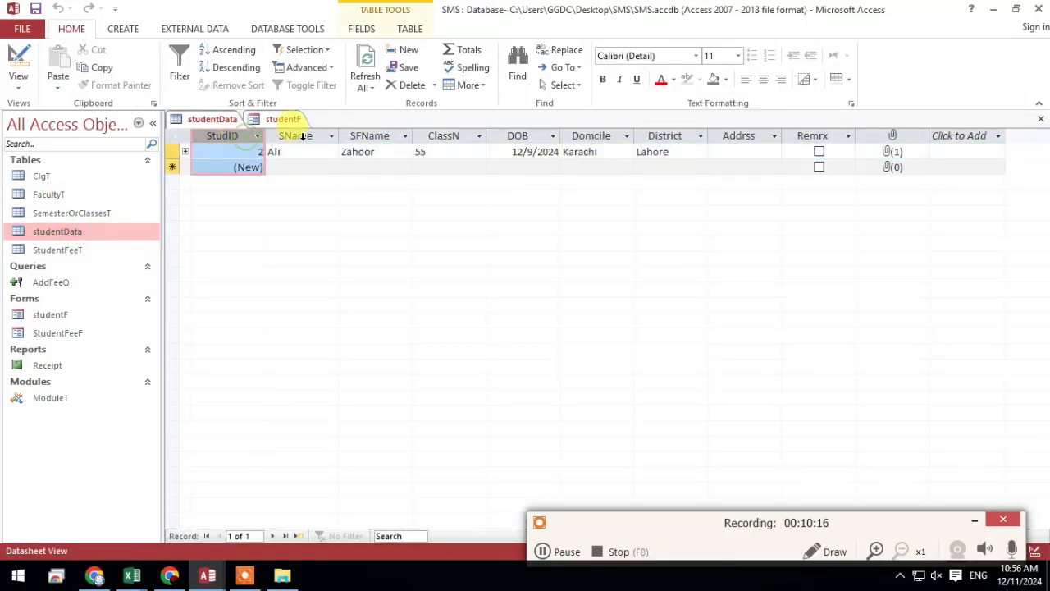
pyautogui.click(295, 135)
pyautogui.click(370, 135)
pyautogui.click(443, 135)
pyautogui.click(521, 136)
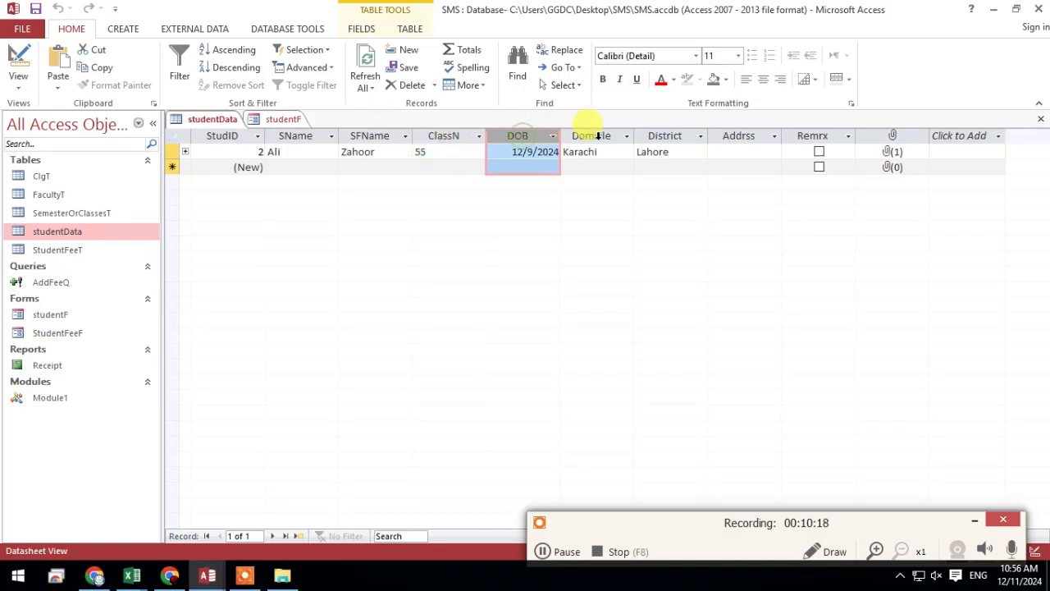
pyautogui.click(591, 137)
pyautogui.click(668, 136)
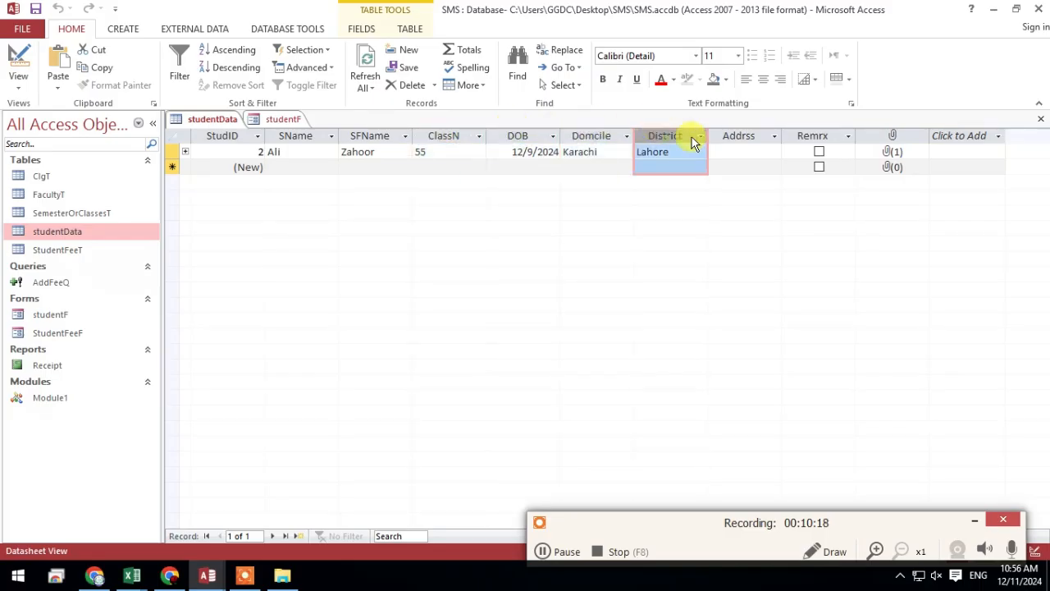
pyautogui.click(741, 136)
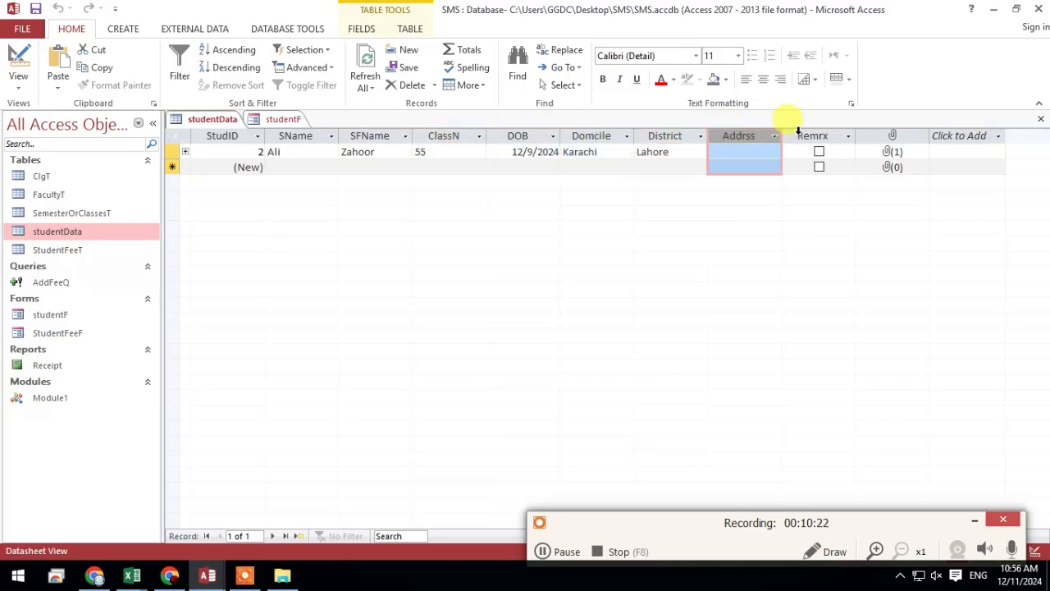
# Set the Search combo box's column count to 8 and its column widths to 0;1.5;0;0;0;0;0;0 inches, and save studentF
pyautogui.click(275, 119)
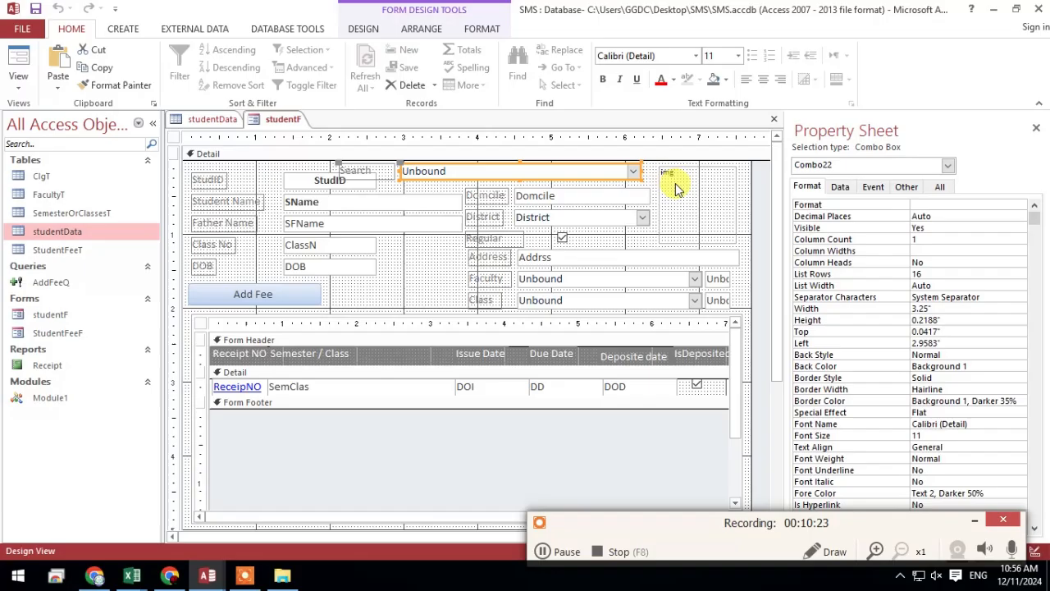
pyautogui.click(951, 234)
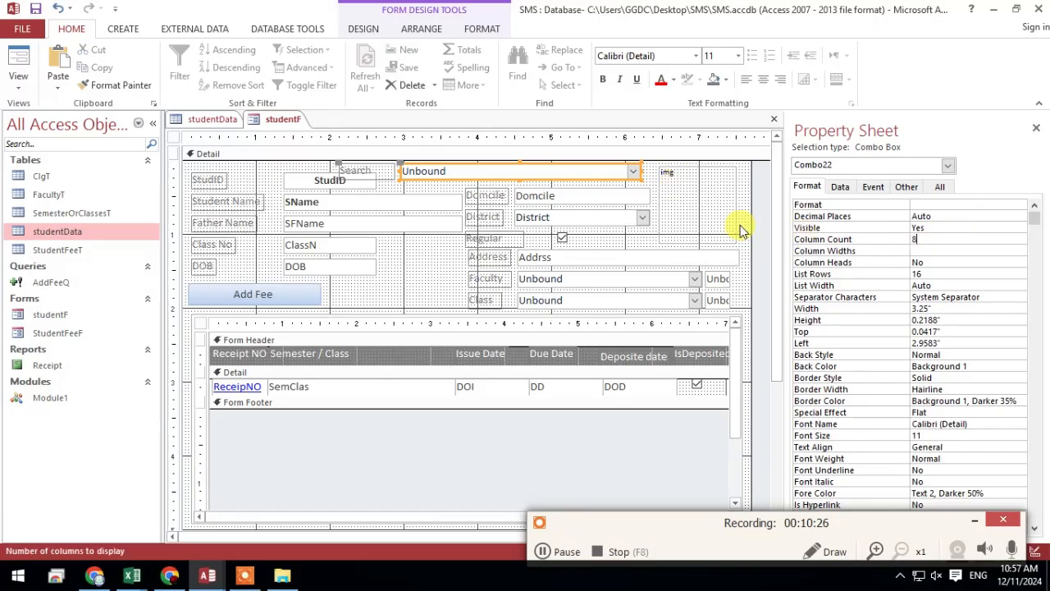
pyautogui.click(924, 250)
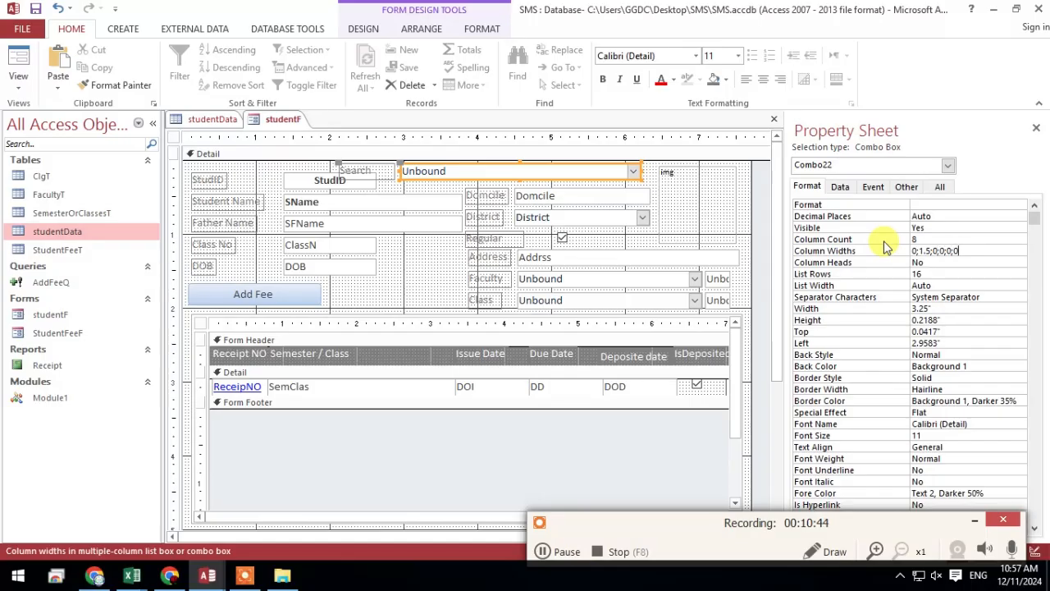
pyautogui.click(968, 263)
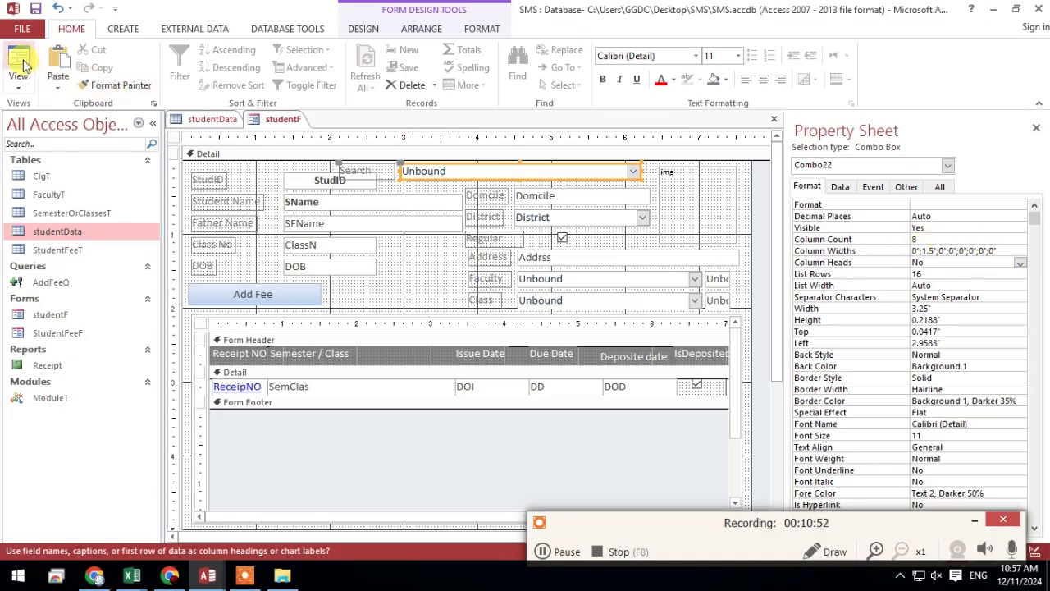
pyautogui.click(934, 273)
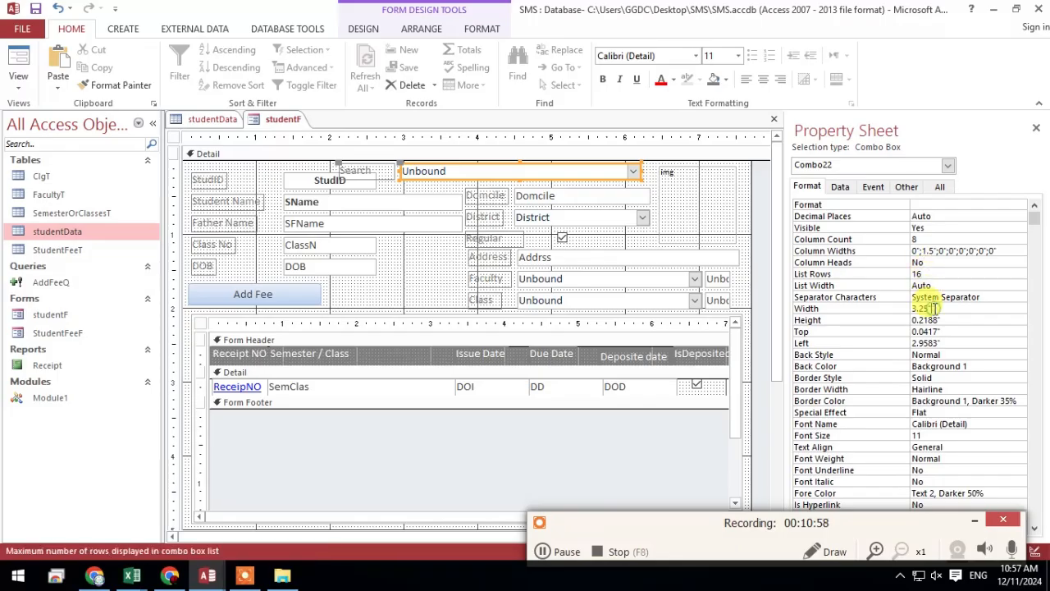
pyautogui.doubleClick(927, 309)
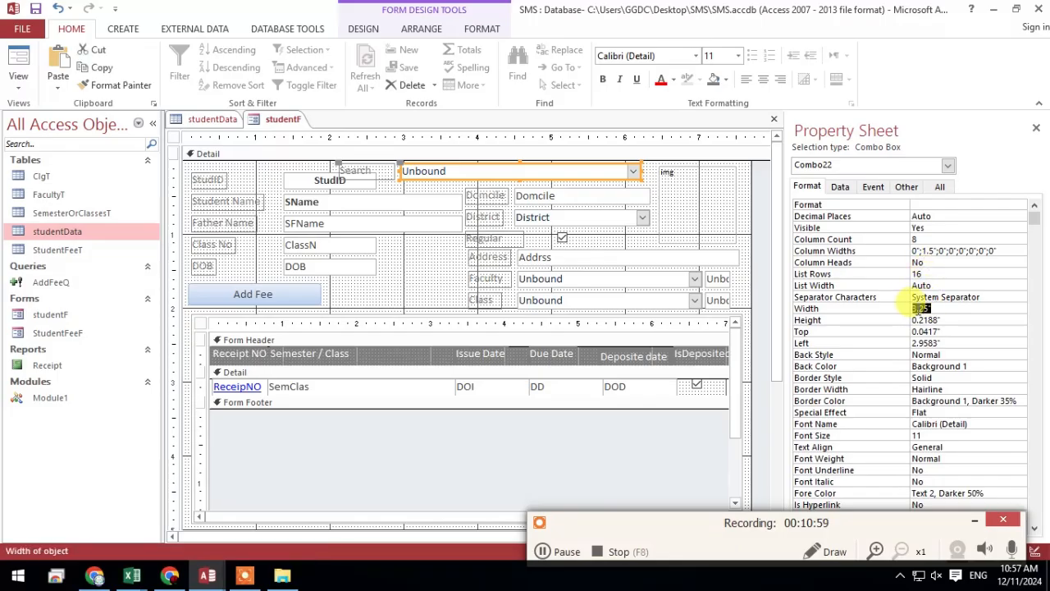
pyautogui.rightClick(279, 115)
pyautogui.click(307, 122)
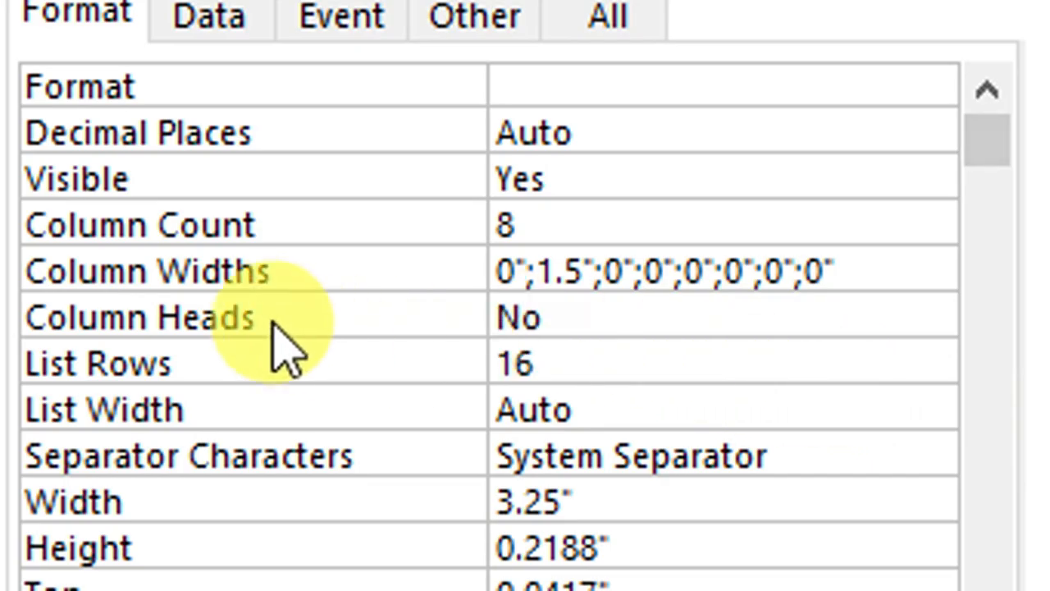
# Compare the studentData columns from StudID through Remrx with the Search combo box's column count and column widths
pyautogui.click(538, 234)
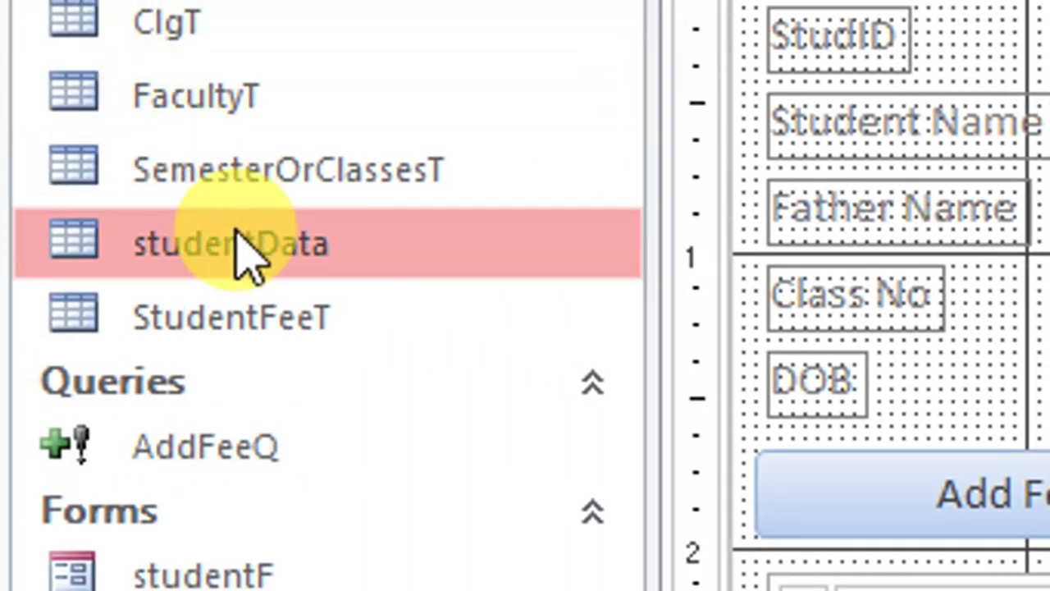
pyautogui.doubleClick(271, 244)
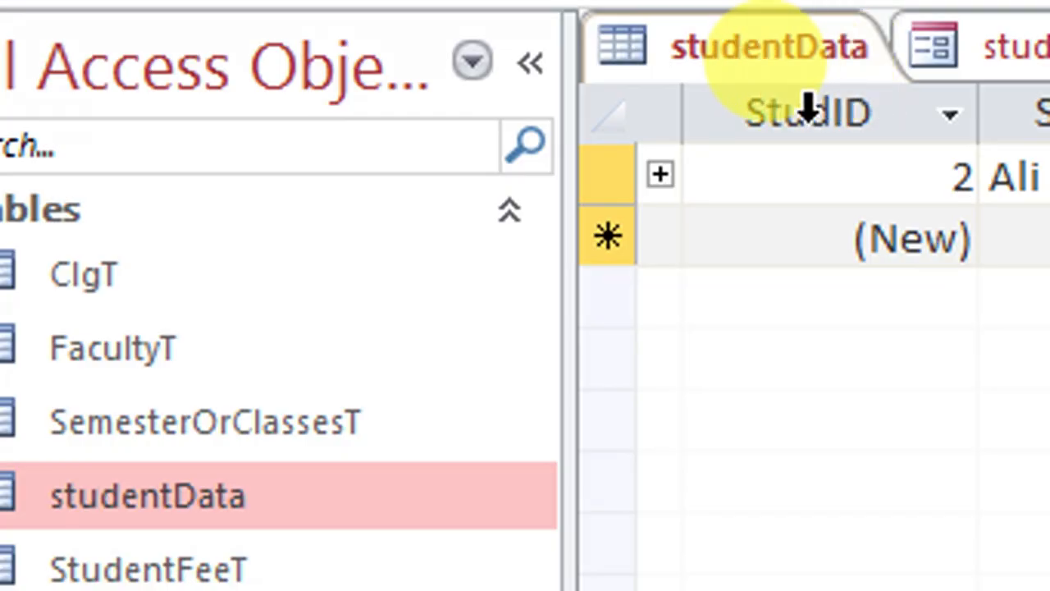
pyautogui.moveTo(821, 107); pyautogui.dragTo(905, 144)
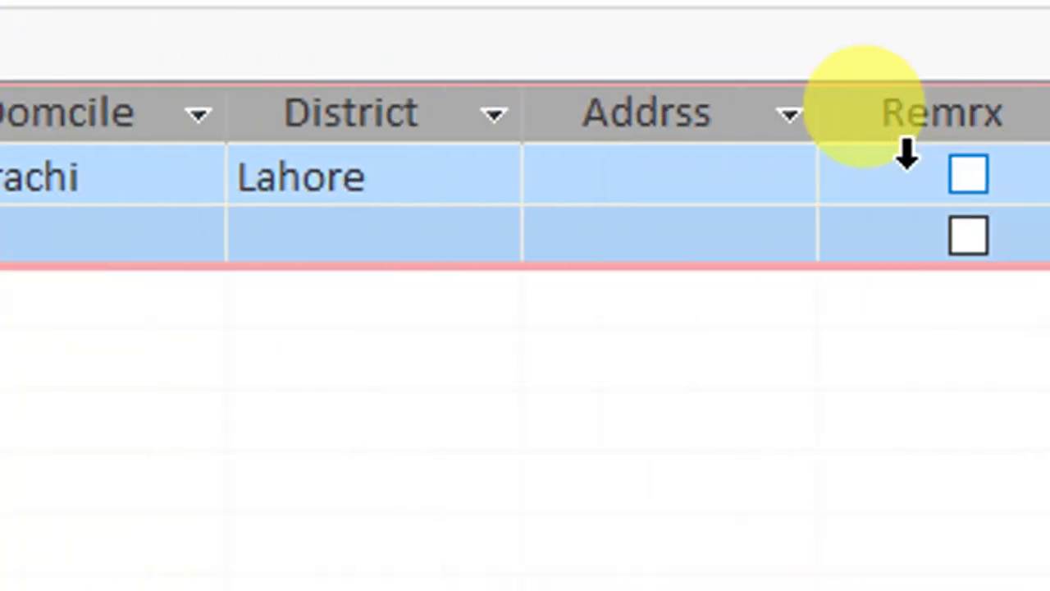
pyautogui.click(49, 46)
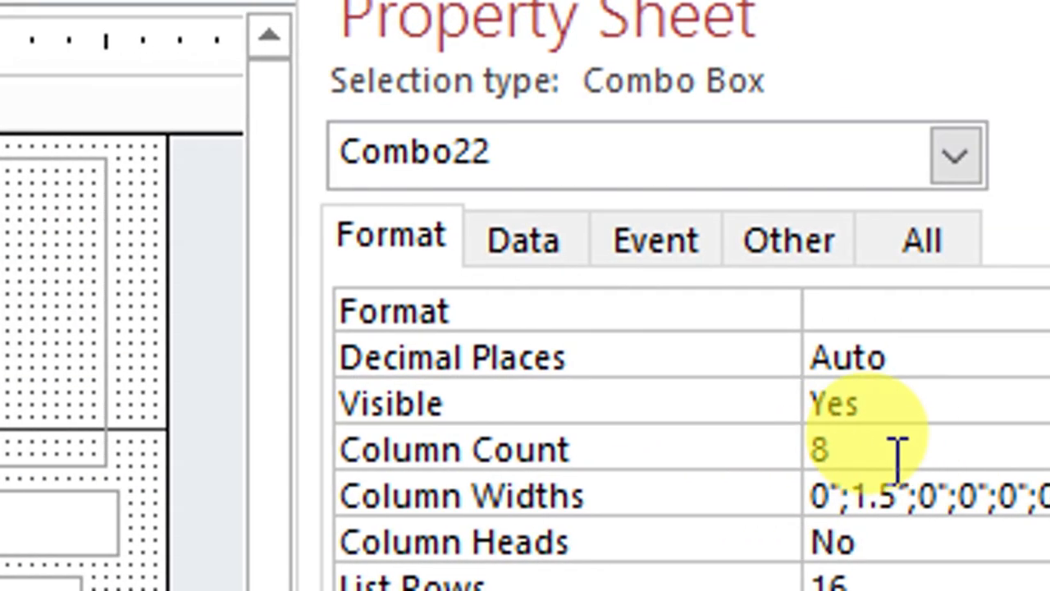
pyautogui.click(891, 445)
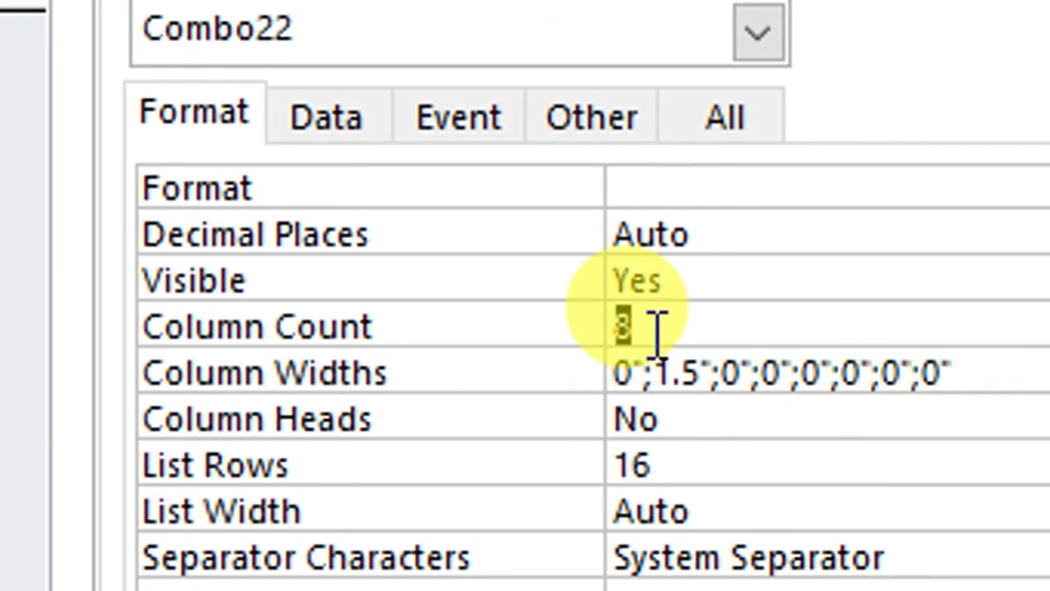
pyautogui.click(654, 330)
pyautogui.click(621, 374)
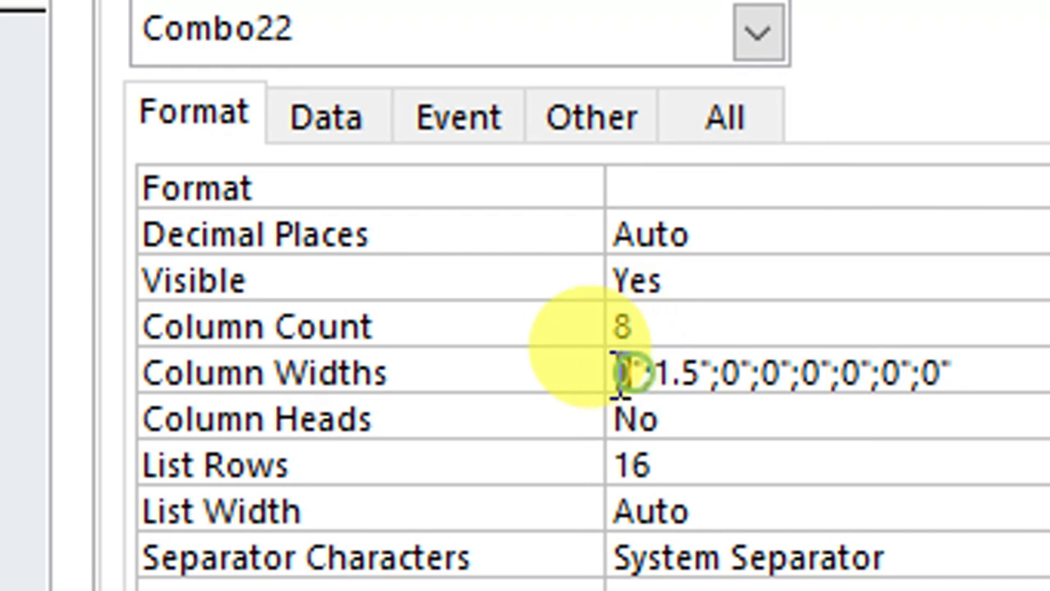
pyautogui.moveTo(622, 374); pyautogui.dragTo(607, 374)
pyautogui.moveTo(700, 372); pyautogui.dragTo(661, 372)
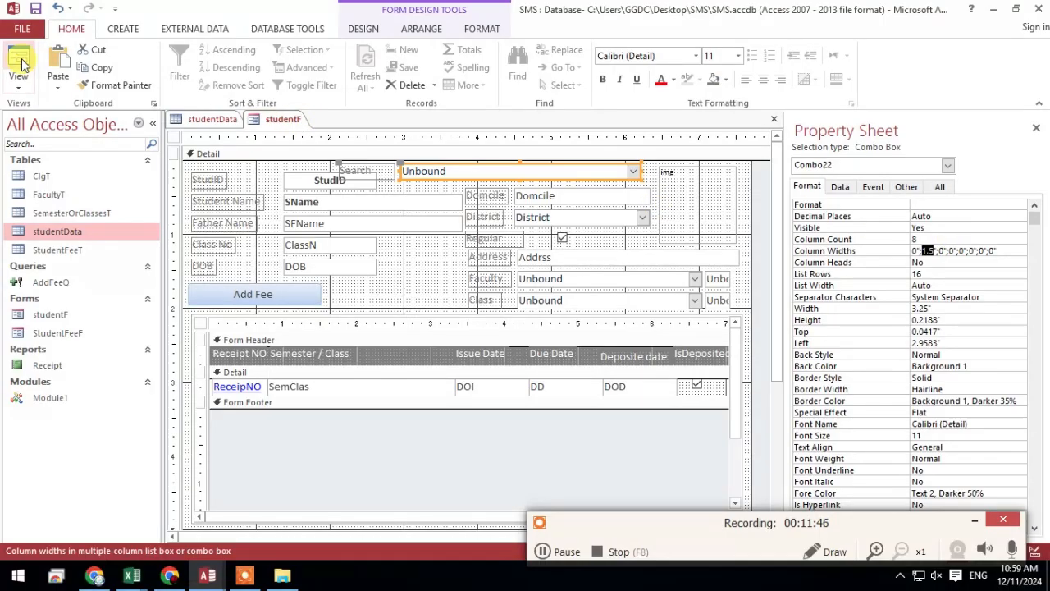
# Test the Search combo box in Form View with the letter a, and return studentF to Design View
pyautogui.click(18, 63)
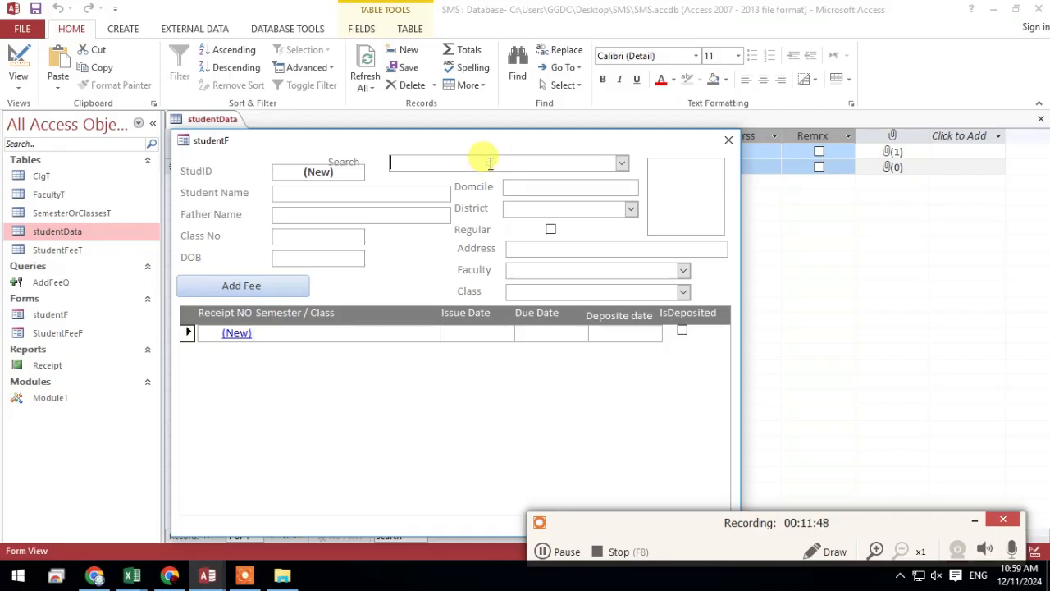
pyautogui.write('a')
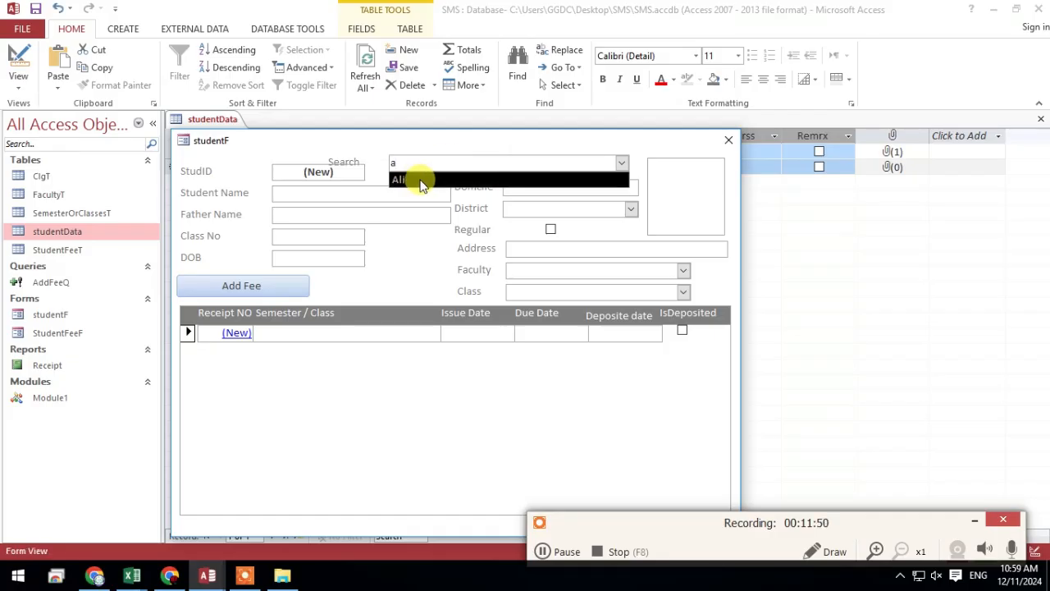
pyautogui.rightClick(530, 147)
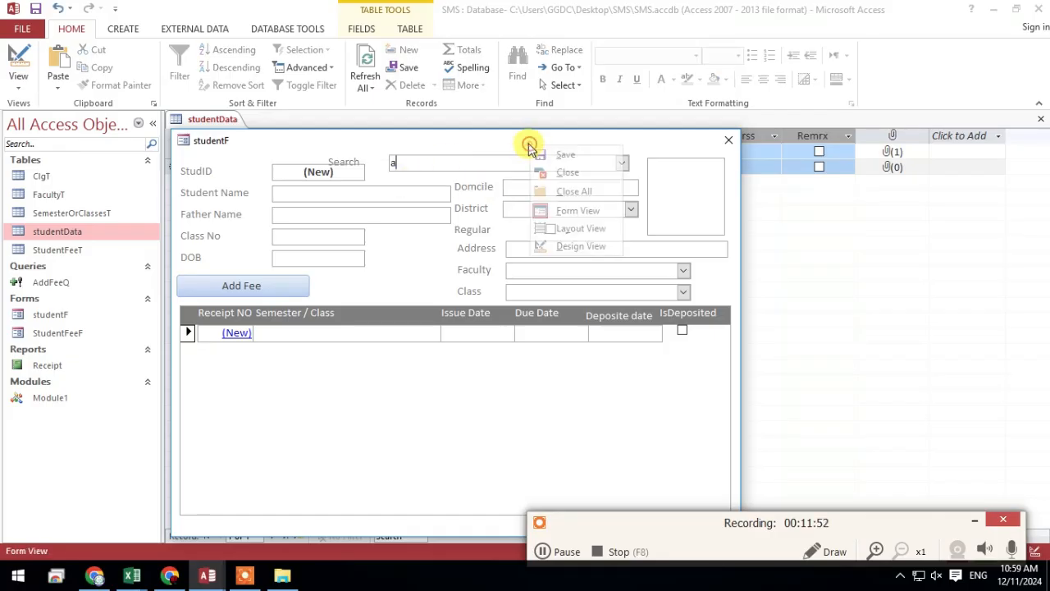
pyautogui.click(578, 247)
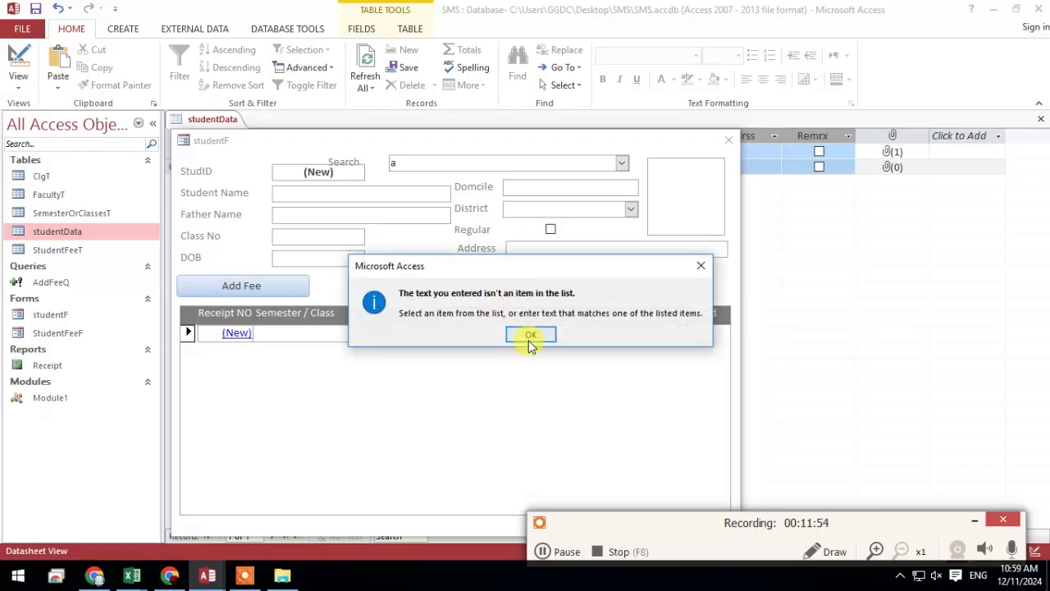
pyautogui.click(530, 334)
pyautogui.click(520, 336)
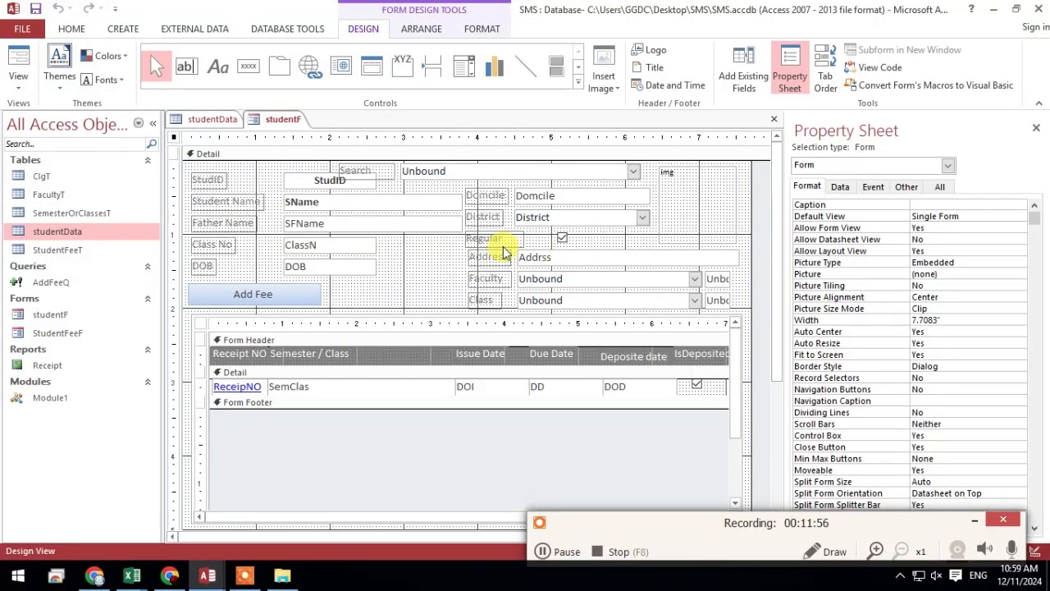
# Set the Search combo box's column widths to 0;1.5;1;1;1;1;1;1 inches, and save studentF
pyautogui.click(497, 173)
pyautogui.click(942, 249)
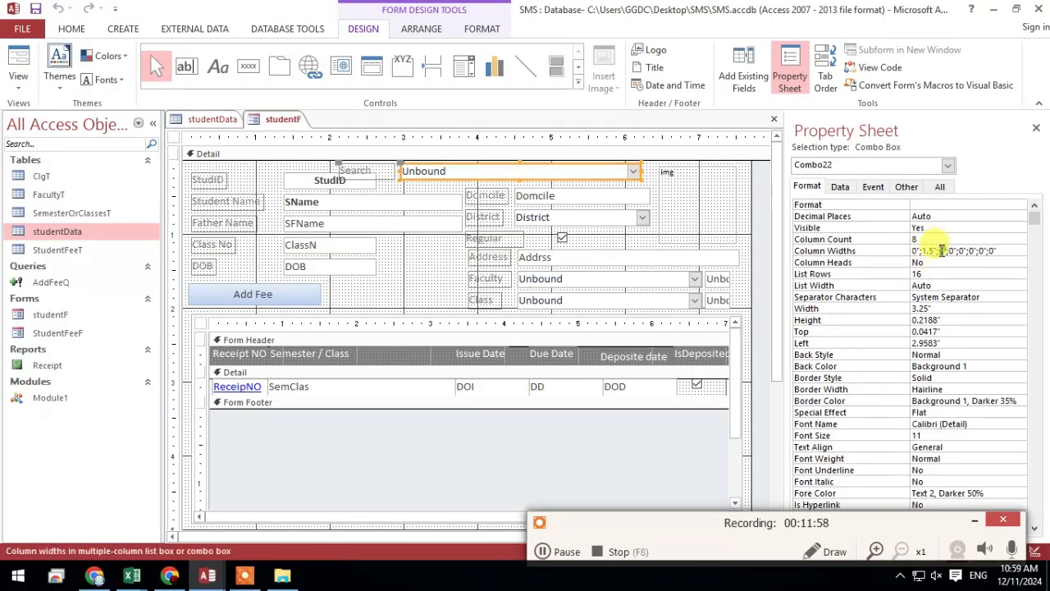
pyautogui.write('1')
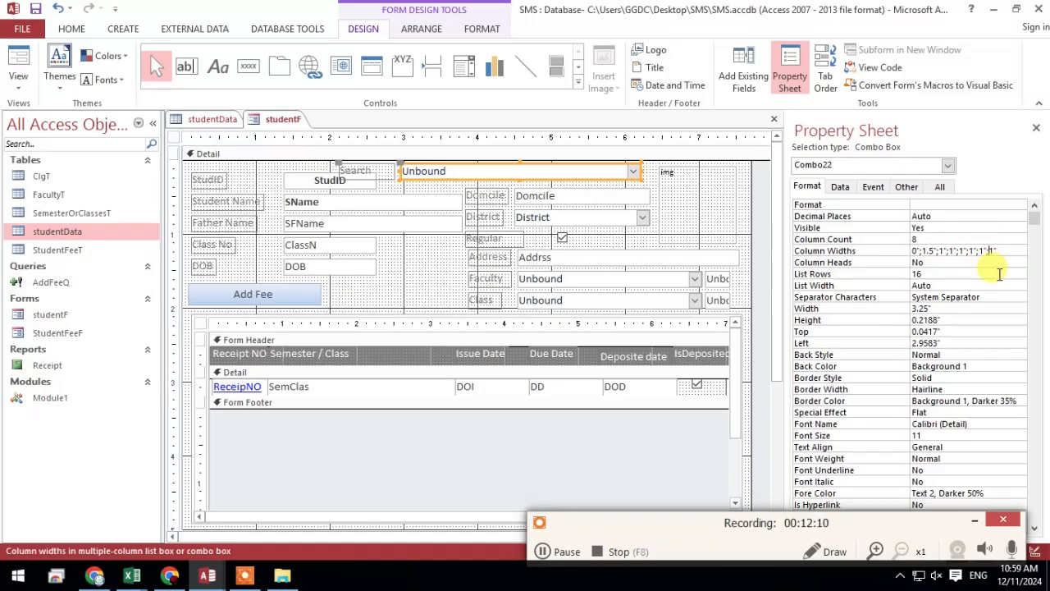
pyautogui.rightClick(283, 121)
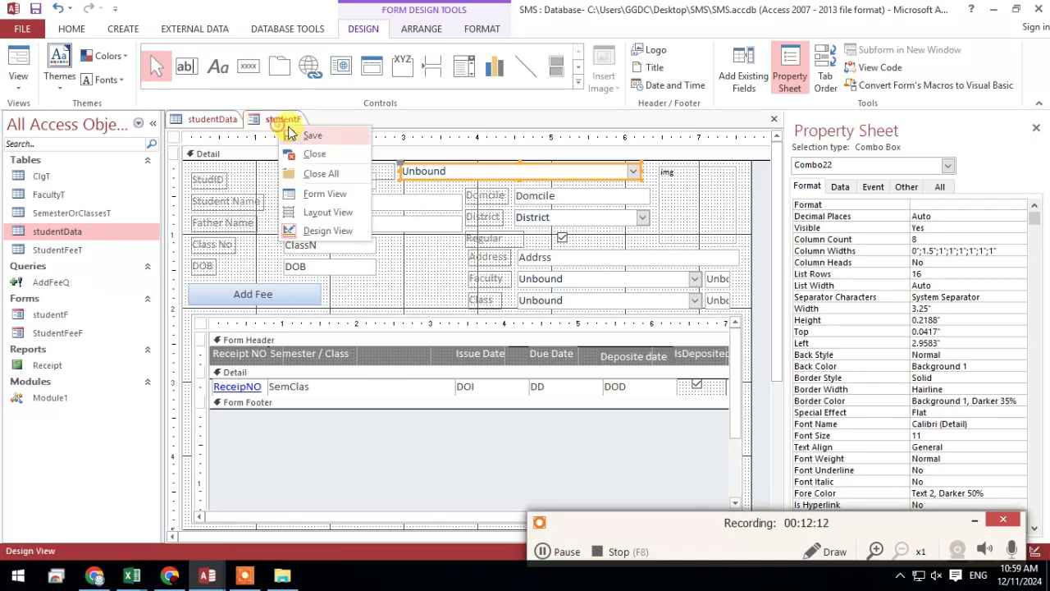
pyautogui.click(312, 135)
# Test the Search combo box in Form View with the text ali, and return studentF to Design View
pyautogui.click(18, 66)
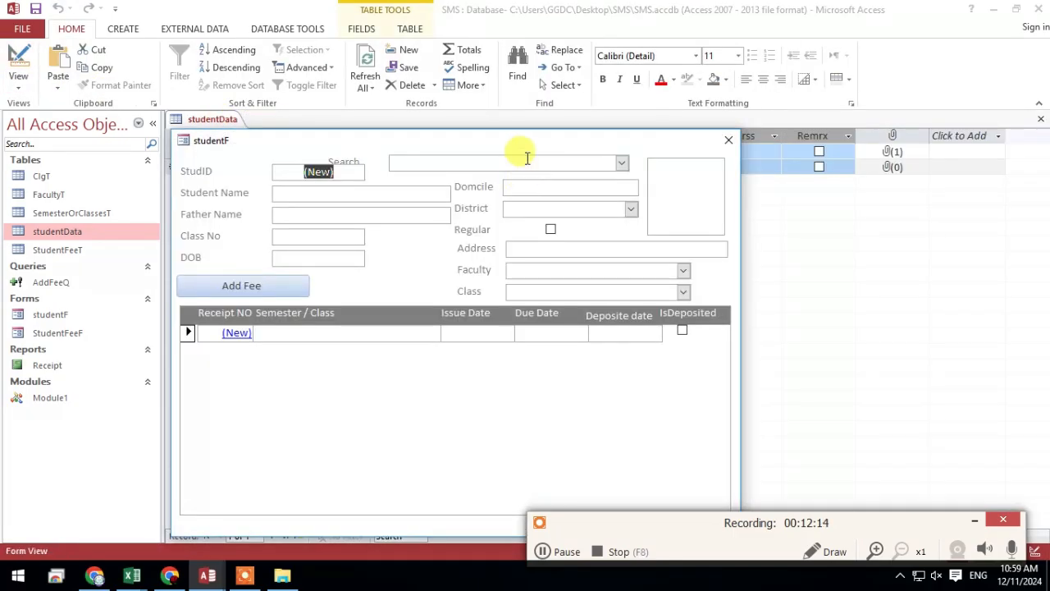
pyautogui.click(534, 110)
pyautogui.write('a')
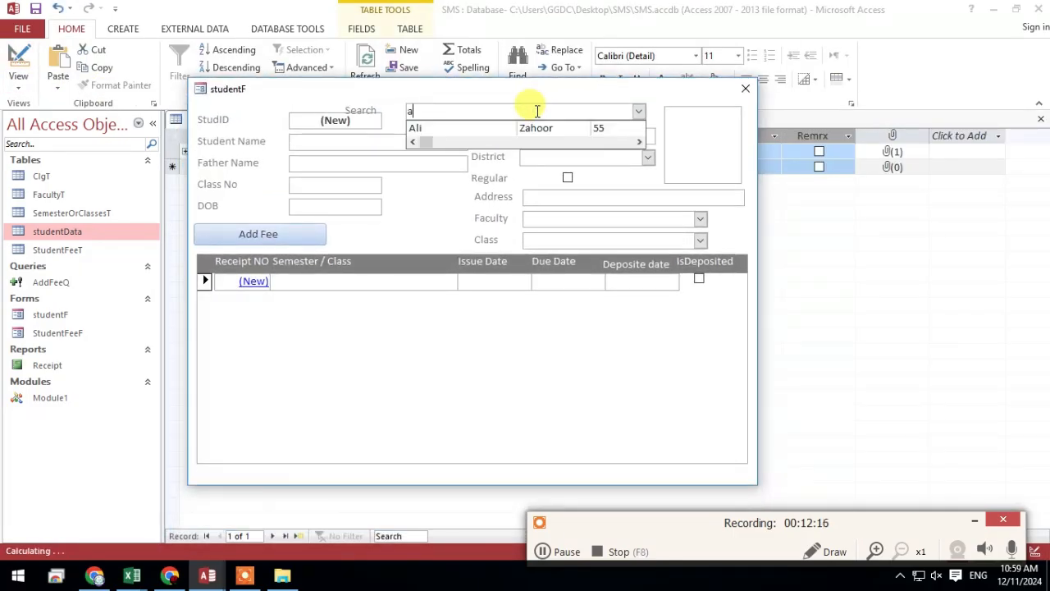
pyautogui.write('li')
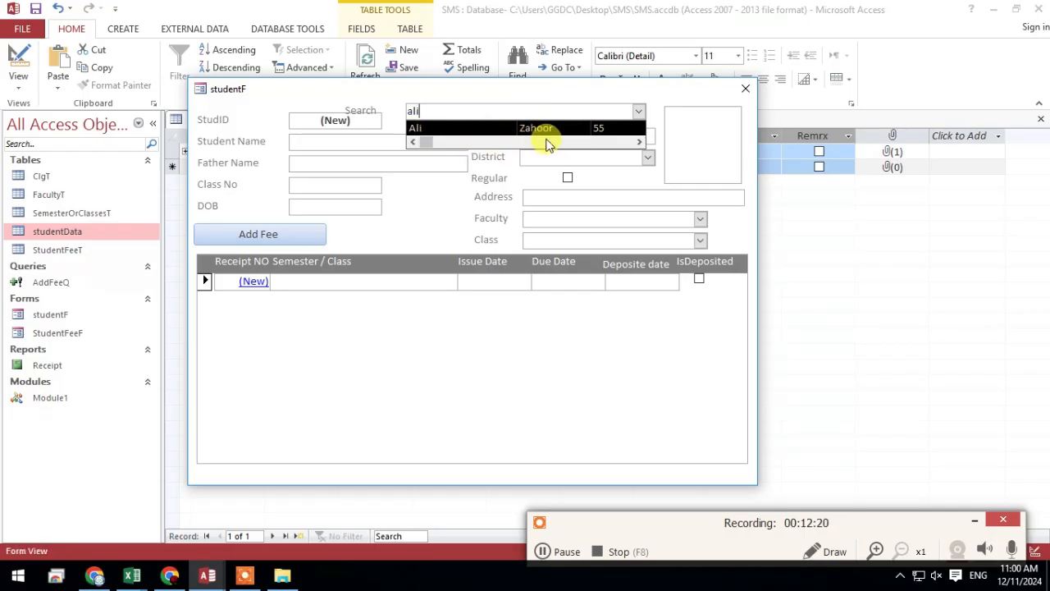
pyautogui.moveTo(428, 144); pyautogui.dragTo(367, 128)
pyautogui.rightClick(328, 92)
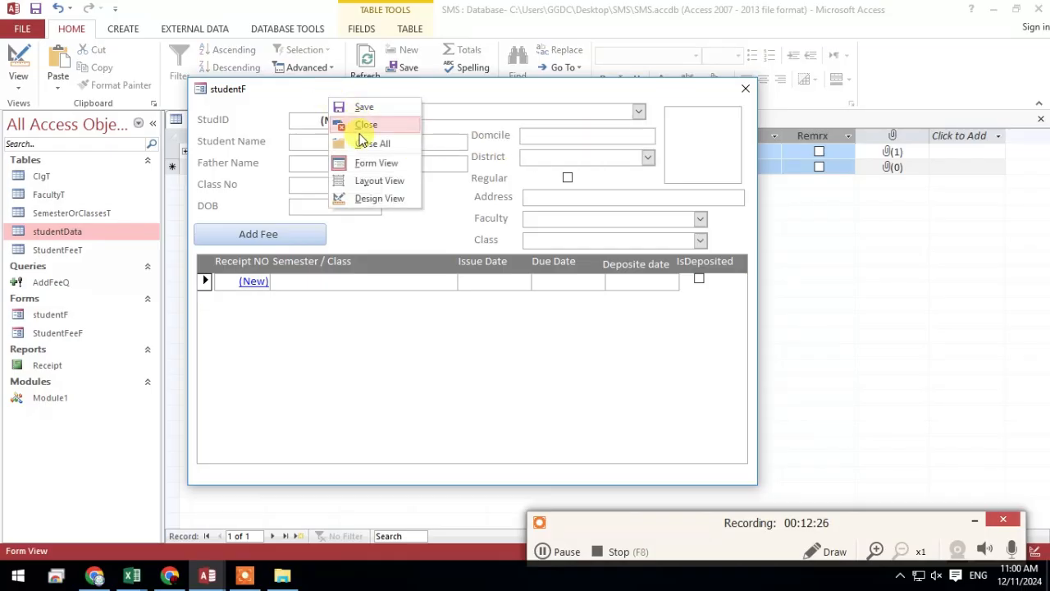
pyautogui.click(373, 200)
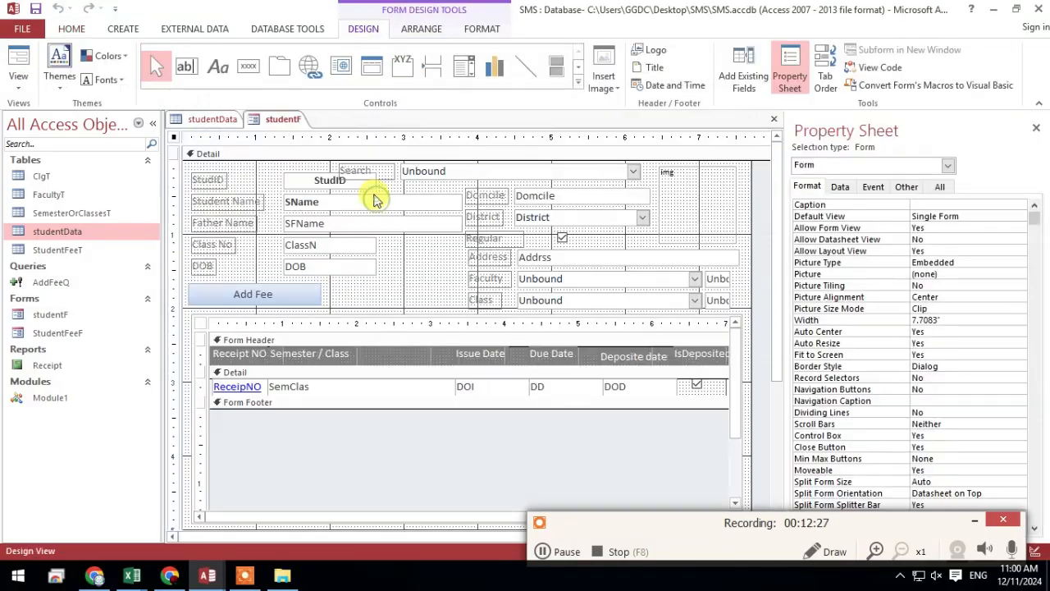
# Test the Search combo box with the letter a, look through its list columns, and return to Design View without saving the record
pyautogui.click(493, 171)
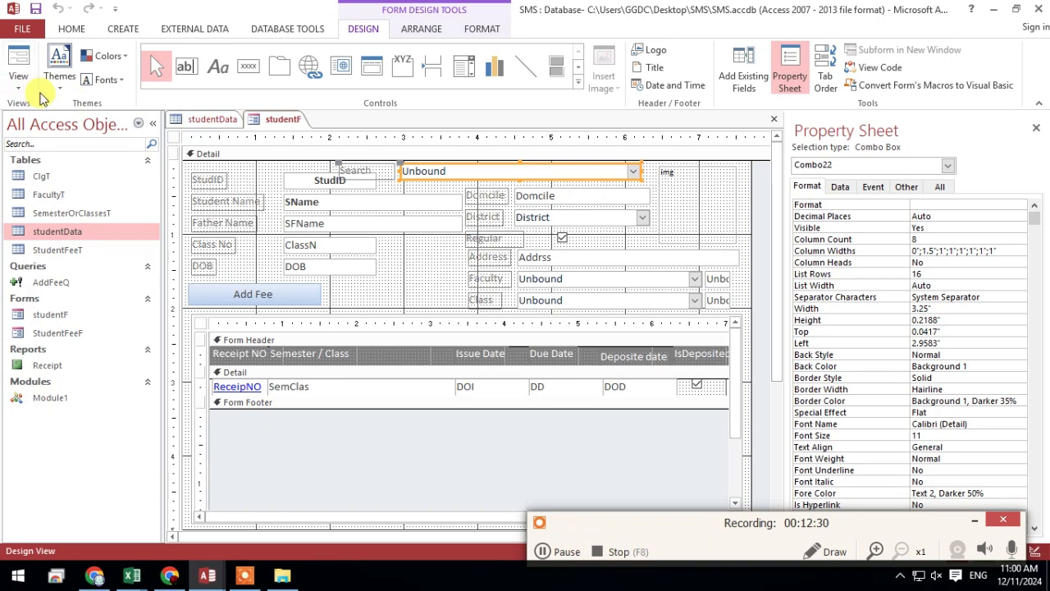
pyautogui.click(18, 62)
pyautogui.click(560, 167)
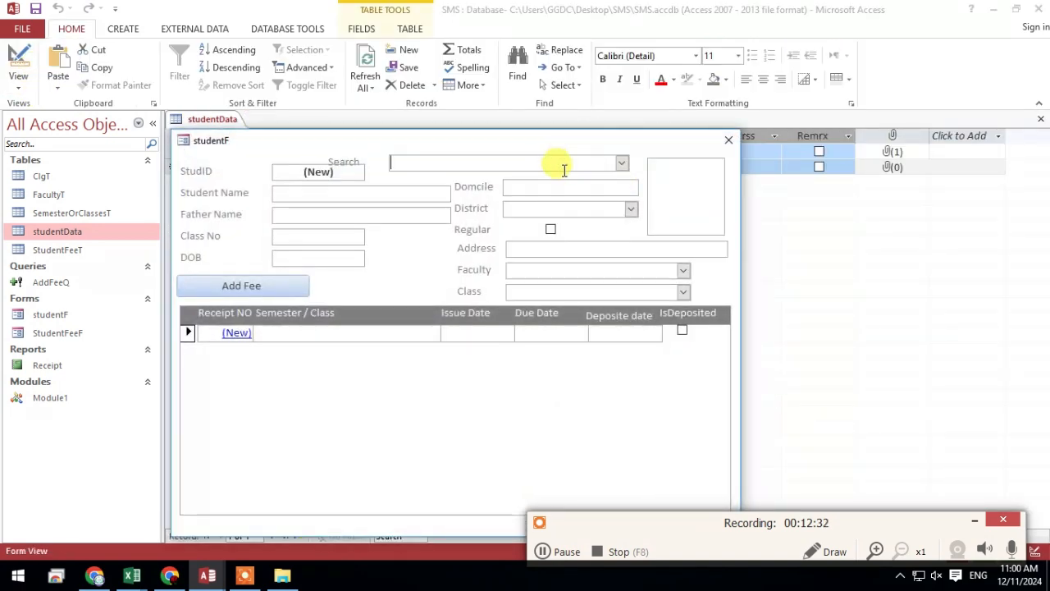
pyautogui.write('a')
pyautogui.moveTo(410, 192); pyautogui.dragTo(479, 197)
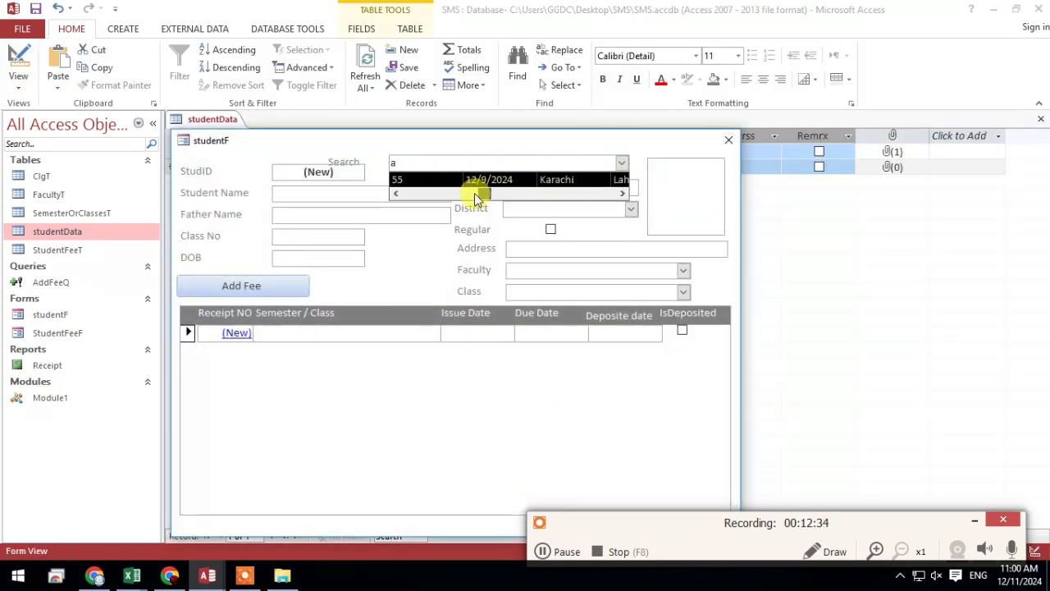
pyautogui.rightClick(376, 144)
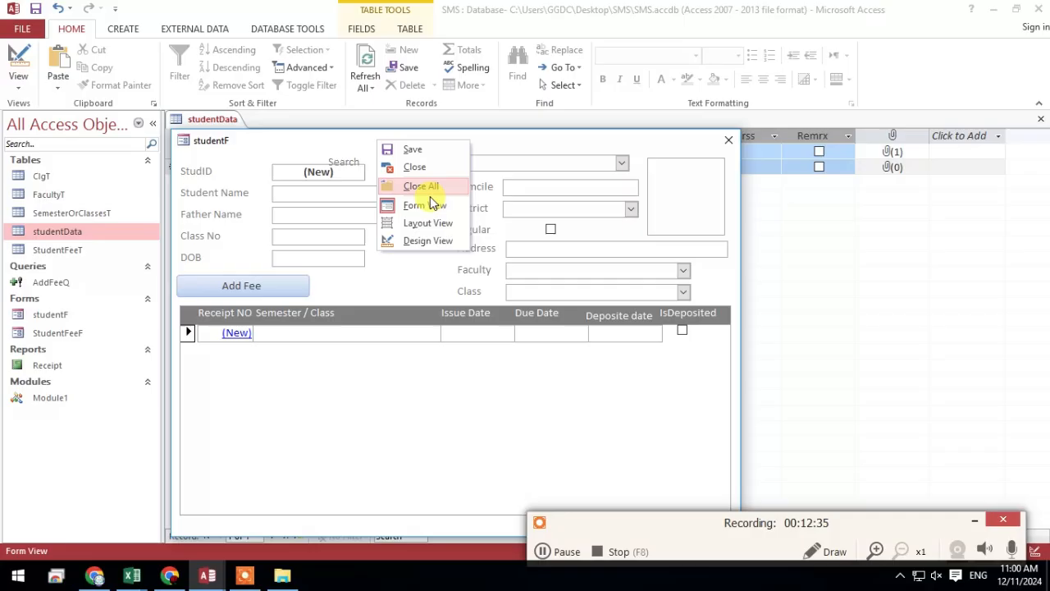
pyautogui.click(432, 242)
pyautogui.click(536, 333)
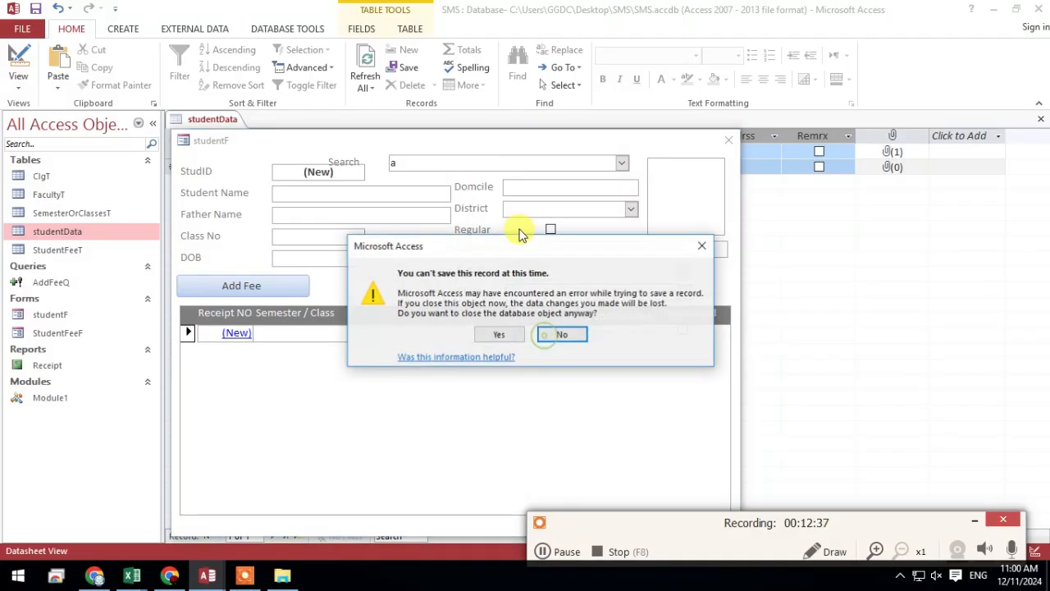
pyautogui.click(500, 334)
pyautogui.click(499, 168)
pyautogui.click(921, 274)
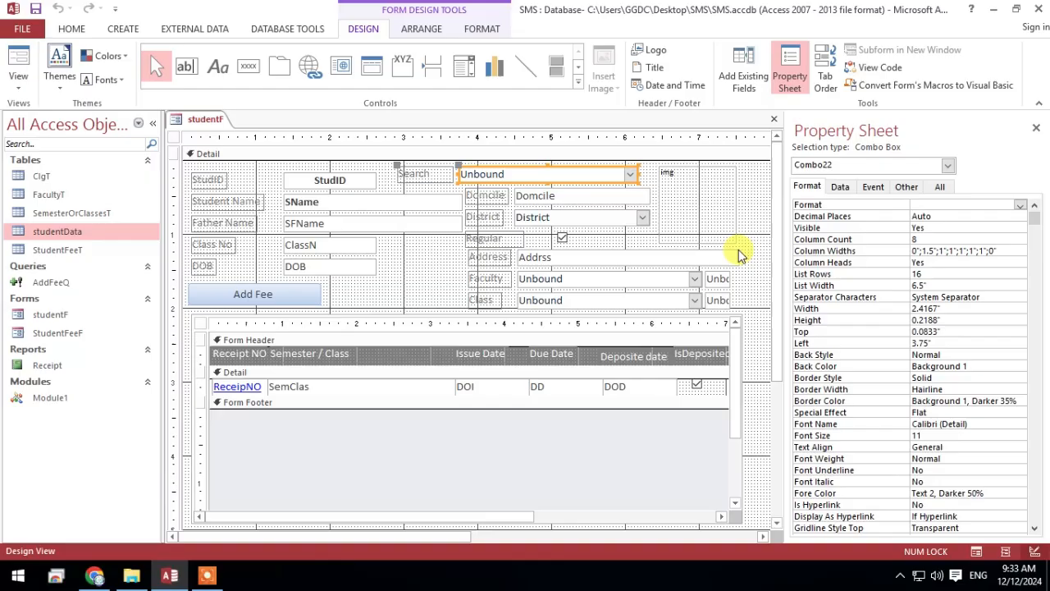
pyautogui.click(762, 251)
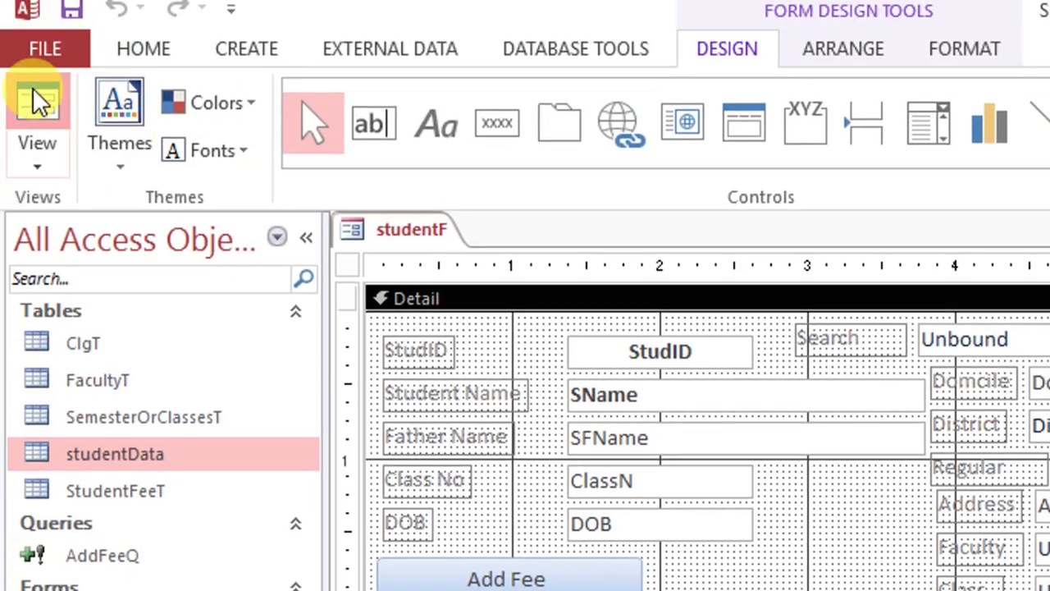
# Test studentF's Search combo box in Form View with the letter a, and go to the Combo22_Change code
pyautogui.click(35, 98)
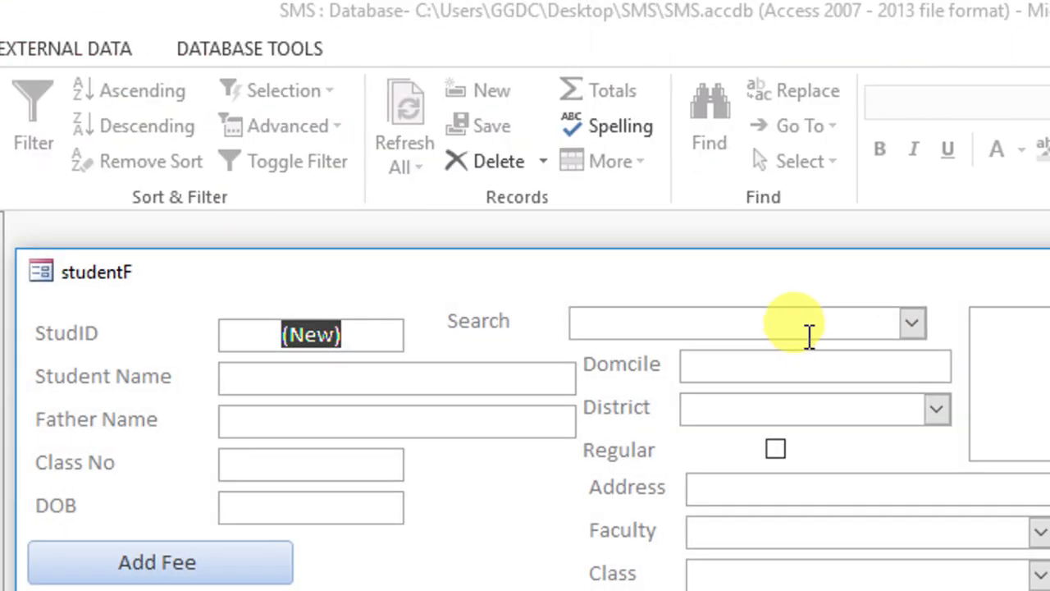
pyautogui.click(800, 326)
pyautogui.write('a')
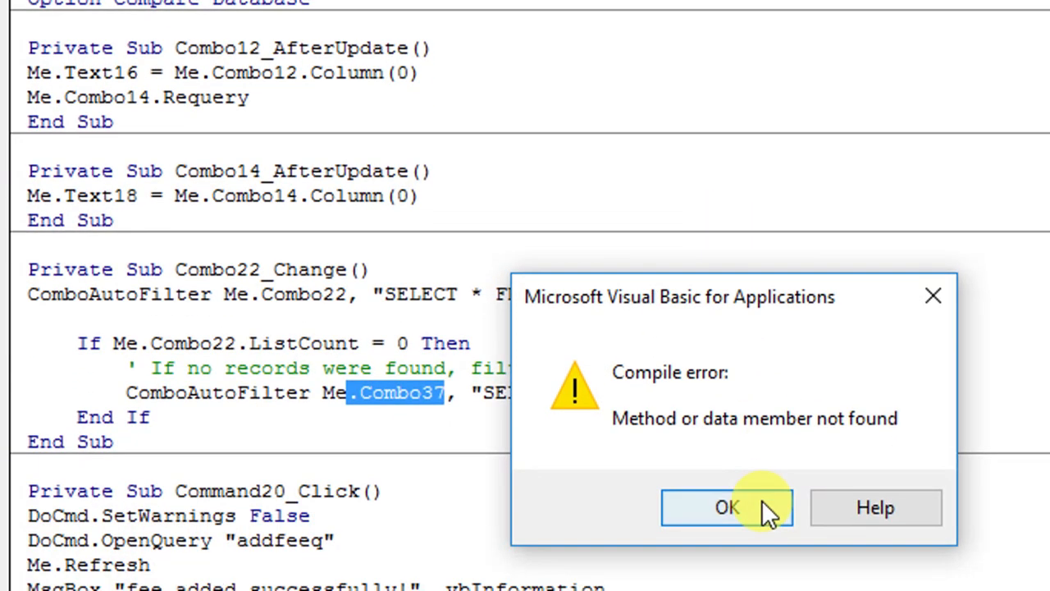
pyautogui.click(763, 507)
# In Combo22_Change, point the fallback ComboAutoFilter call at Me.Combo22, resume the code, and close the code editor
pyautogui.click(437, 393)
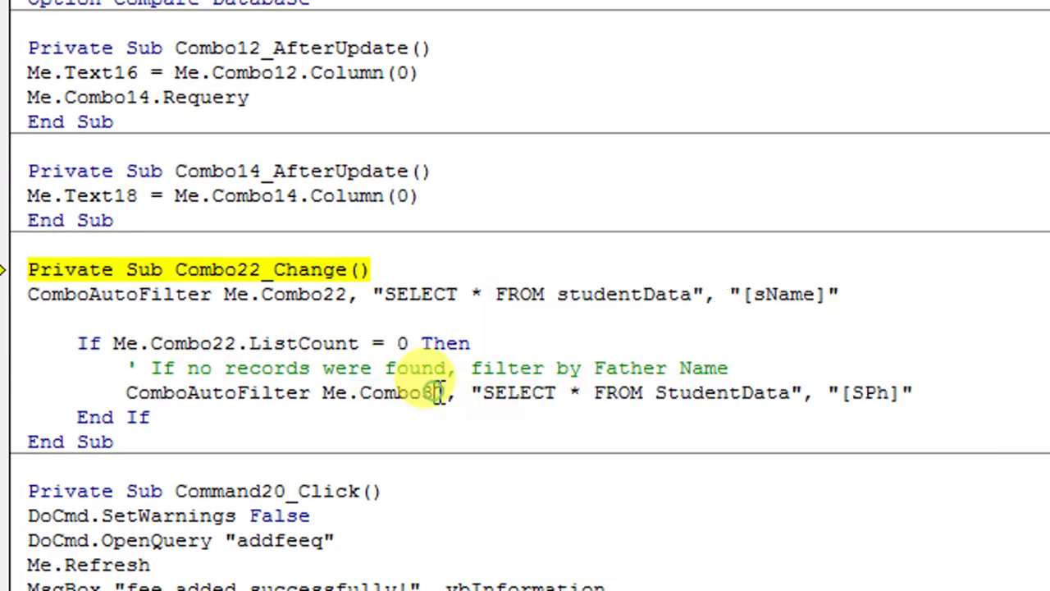
pyautogui.moveTo(444, 393); pyautogui.dragTo(425, 392)
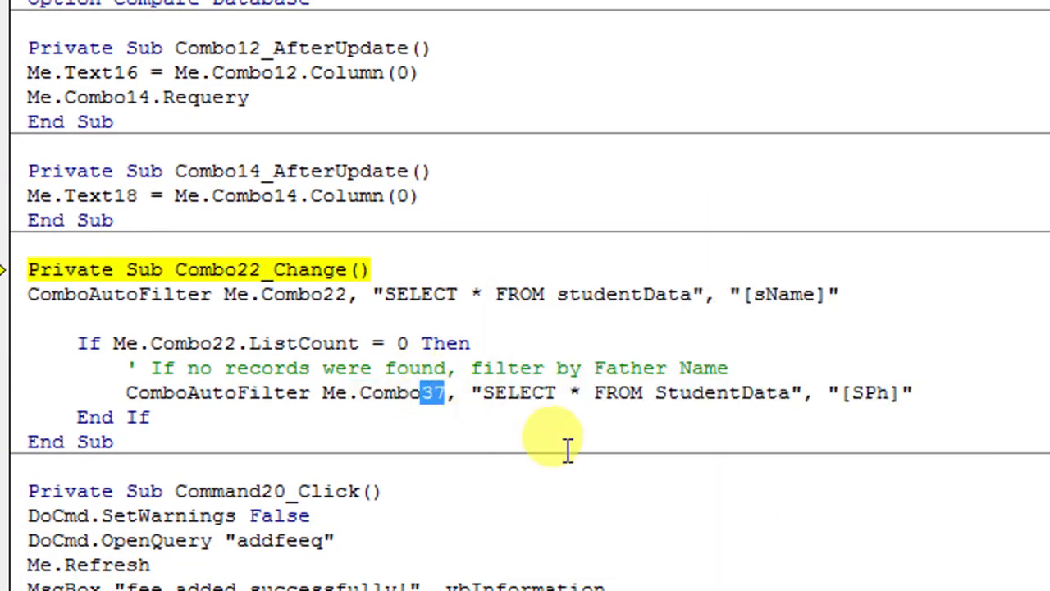
pyautogui.write('22')
pyautogui.press('F5')
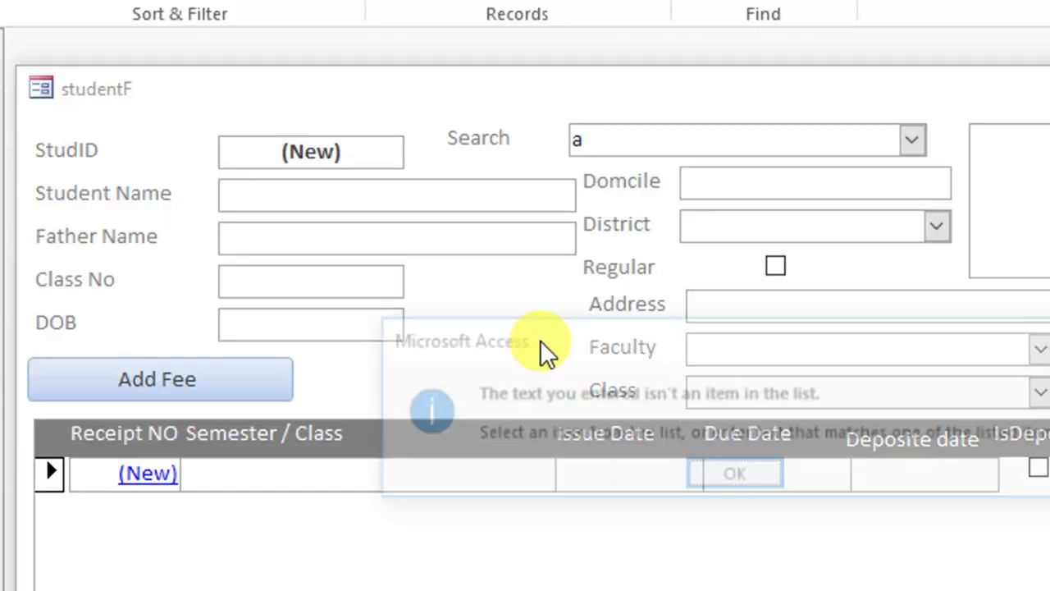
pyautogui.click(443, 475)
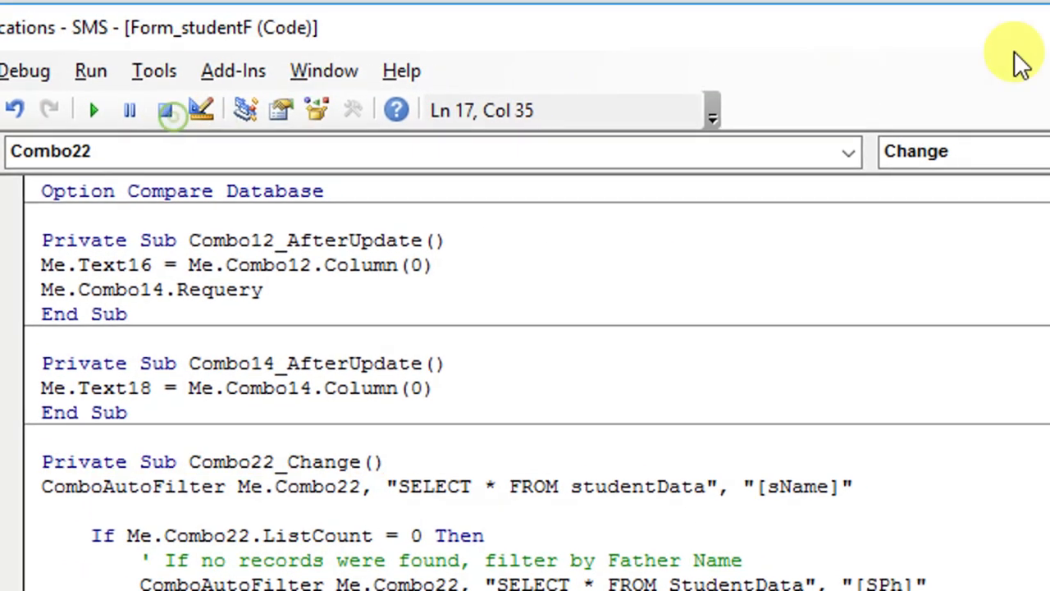
pyautogui.click(984, 28)
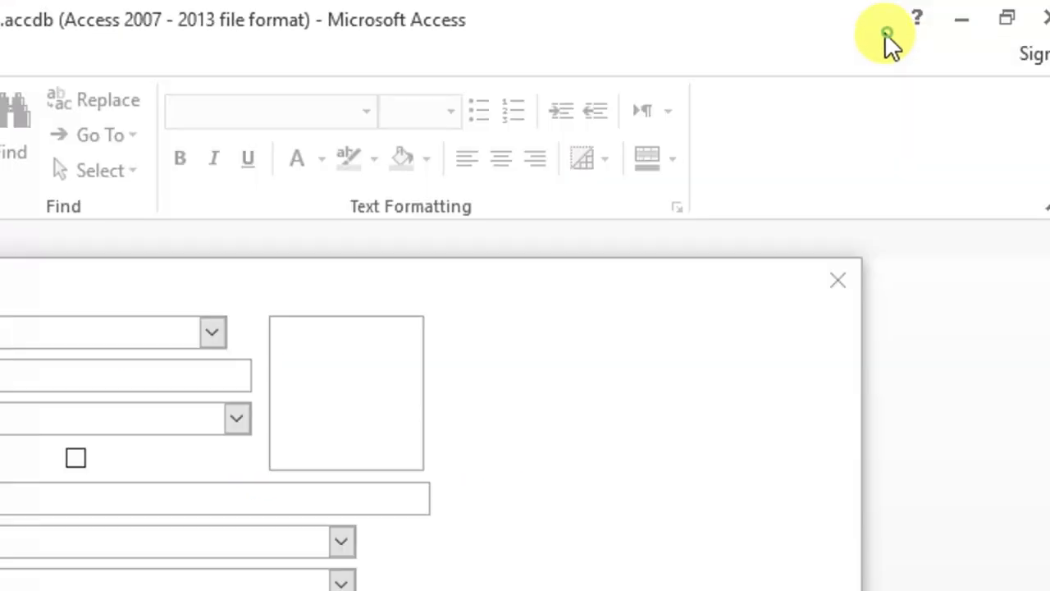
# Test the corrected Search combo box with the letter a, and return studentF to Design View
pyautogui.write('a')
pyautogui.press('BackSpace')
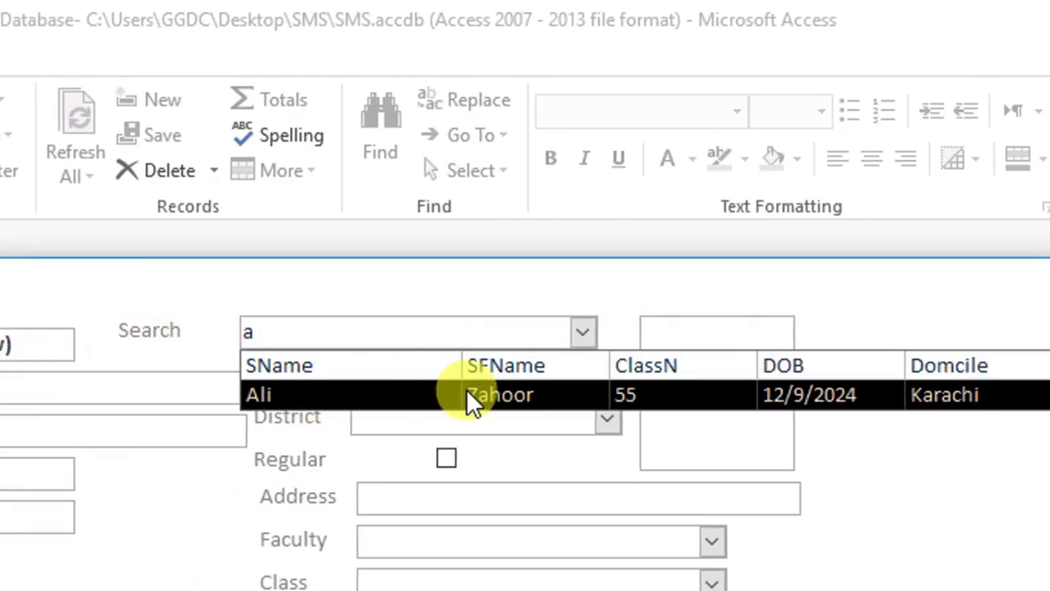
pyautogui.rightClick(413, 292)
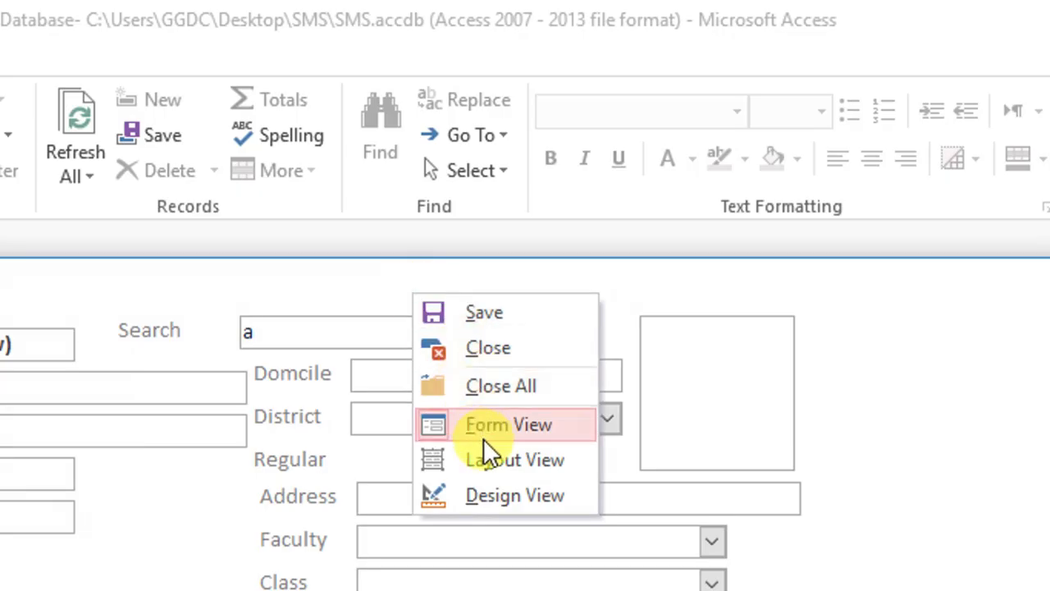
pyautogui.click(490, 495)
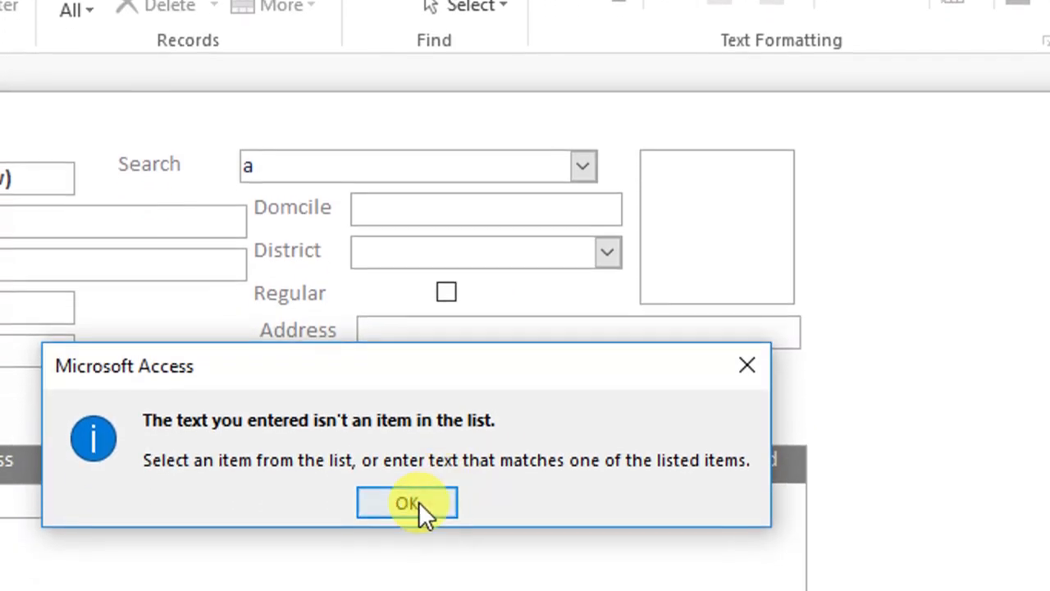
pyautogui.click(418, 501)
pyautogui.click(344, 499)
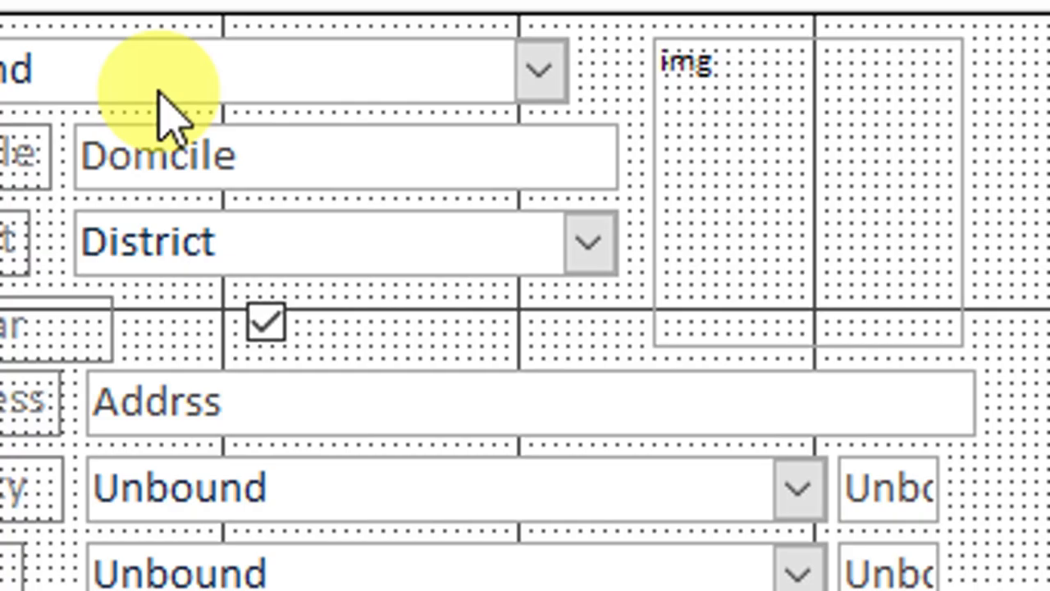
# Review the Search combo box's column count and the individual entries of its column widths
pyautogui.click(86, 74)
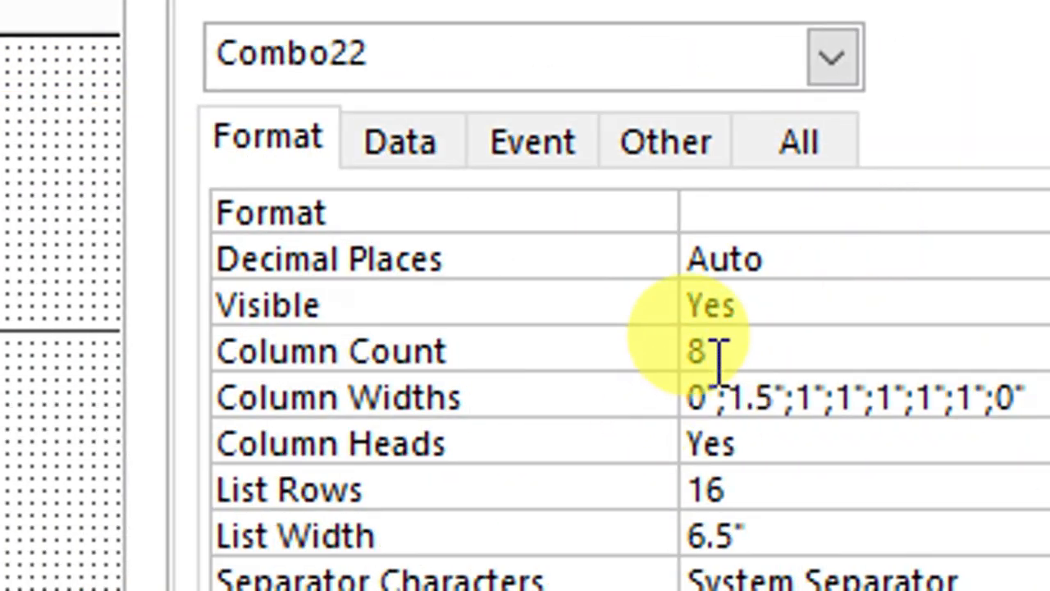
pyautogui.moveTo(716, 343); pyautogui.dragTo(686, 349)
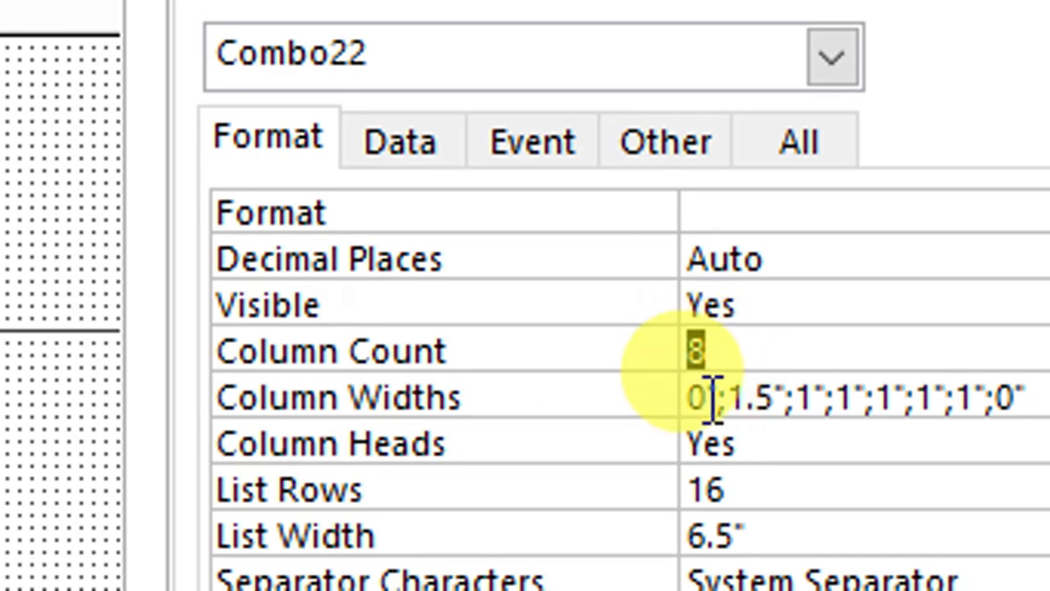
pyautogui.click(776, 398)
pyautogui.moveTo(776, 398); pyautogui.dragTo(739, 400)
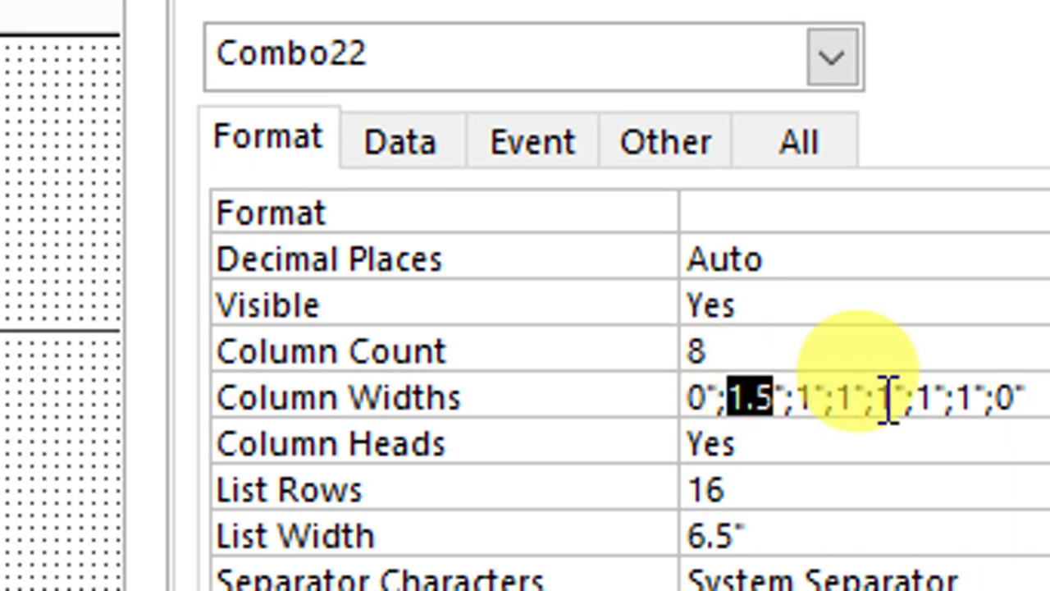
pyautogui.click(1007, 398)
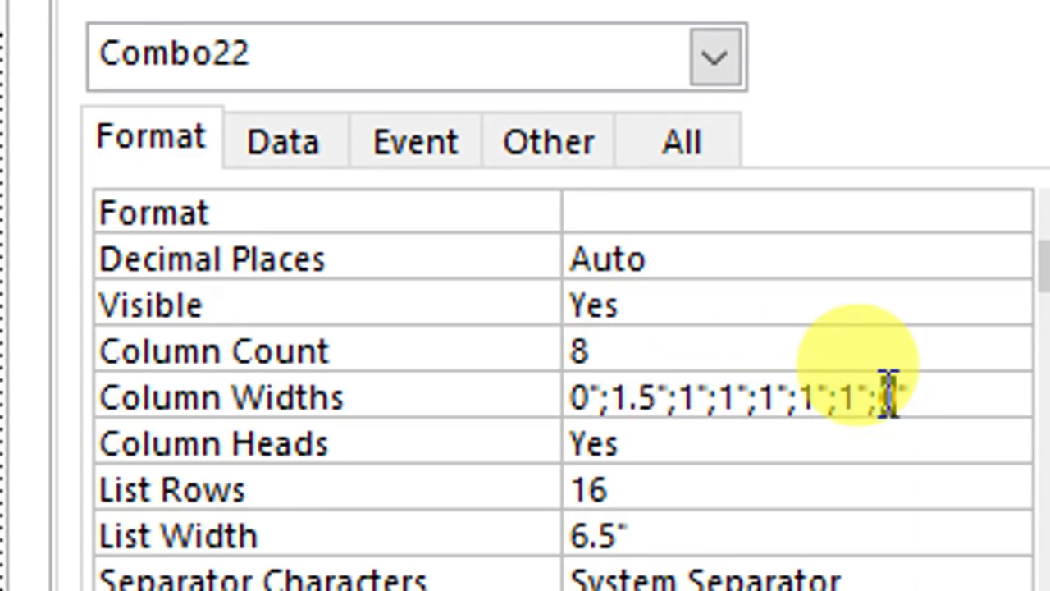
pyautogui.moveTo(889, 394); pyautogui.dragTo(879, 397)
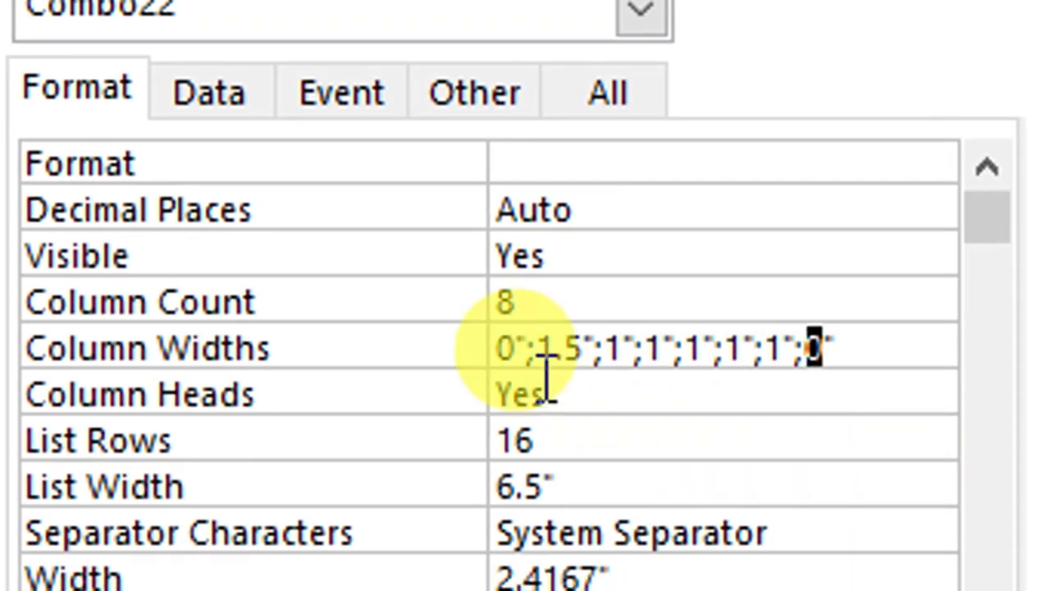
pyautogui.moveTo(592, 400); pyautogui.dragTo(554, 397)
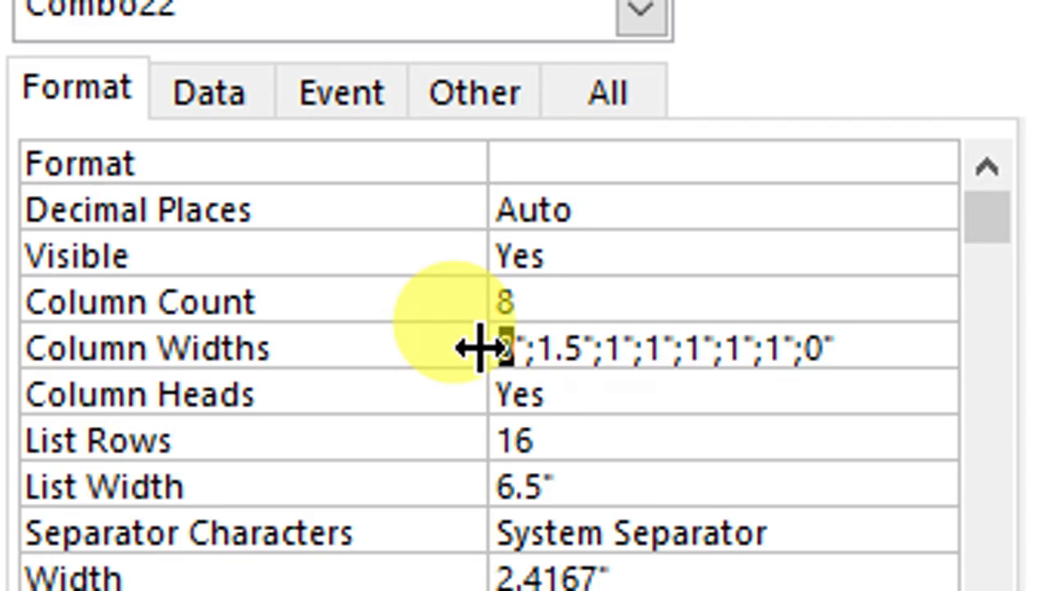
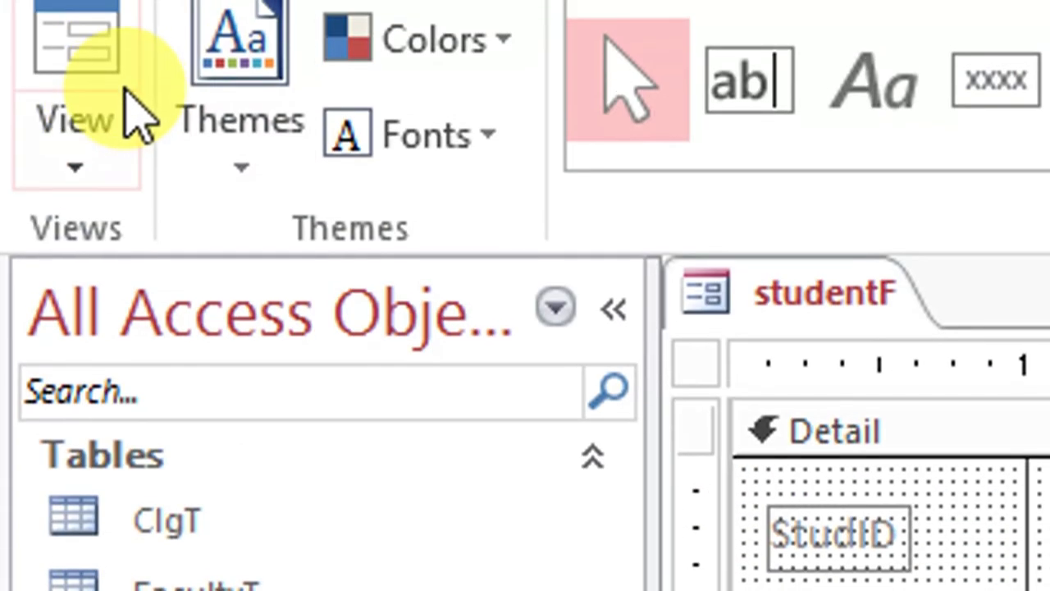
# Test the Search combo box with the letter a in Form View, and return studentF to Design View, discarding the record
pyautogui.click(89, 48)
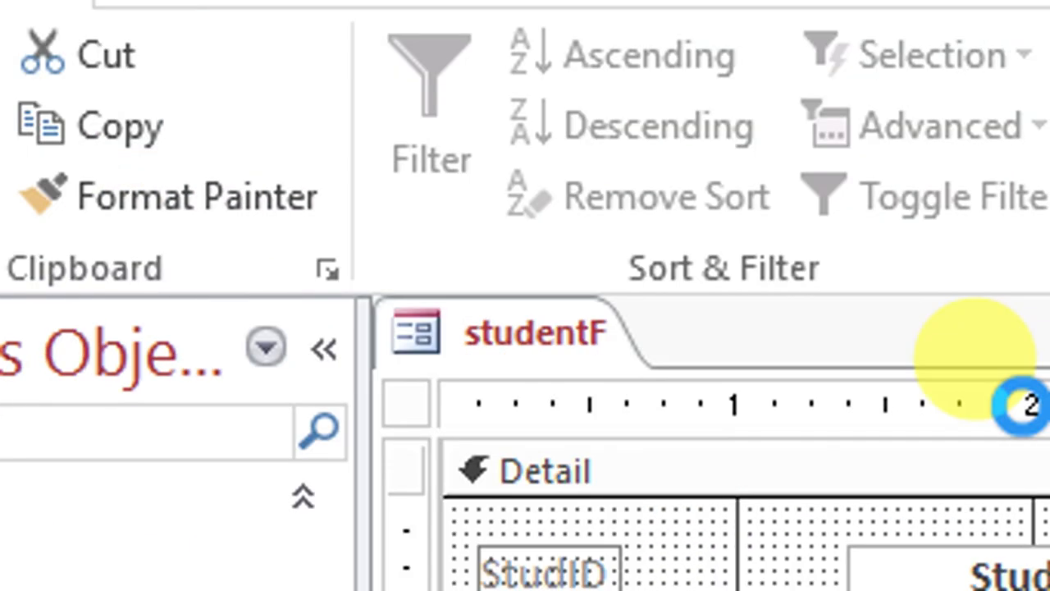
pyautogui.click(944, 439)
pyautogui.write('a')
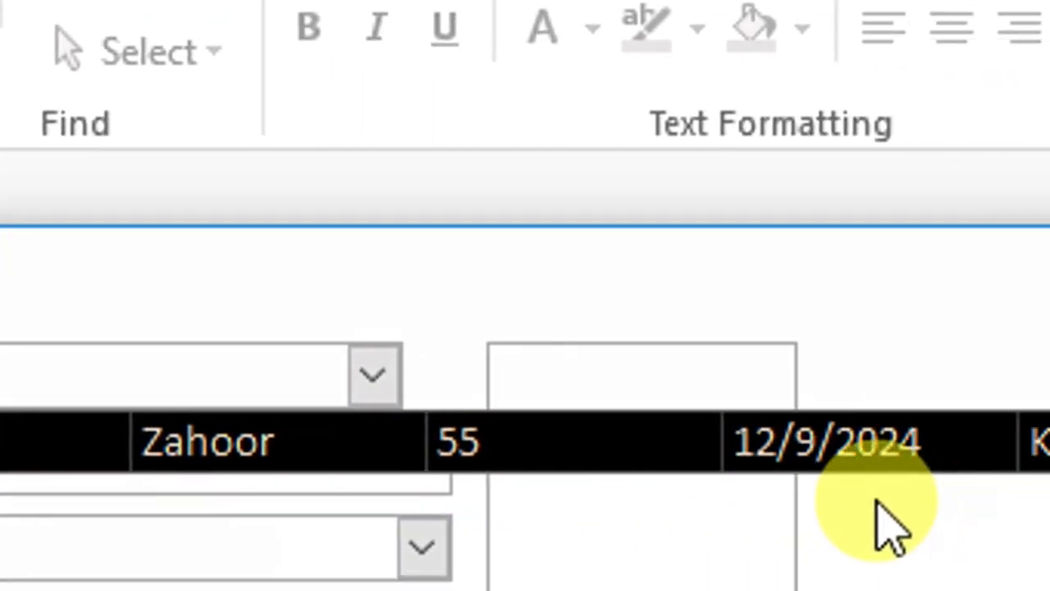
pyautogui.rightClick(597, 332)
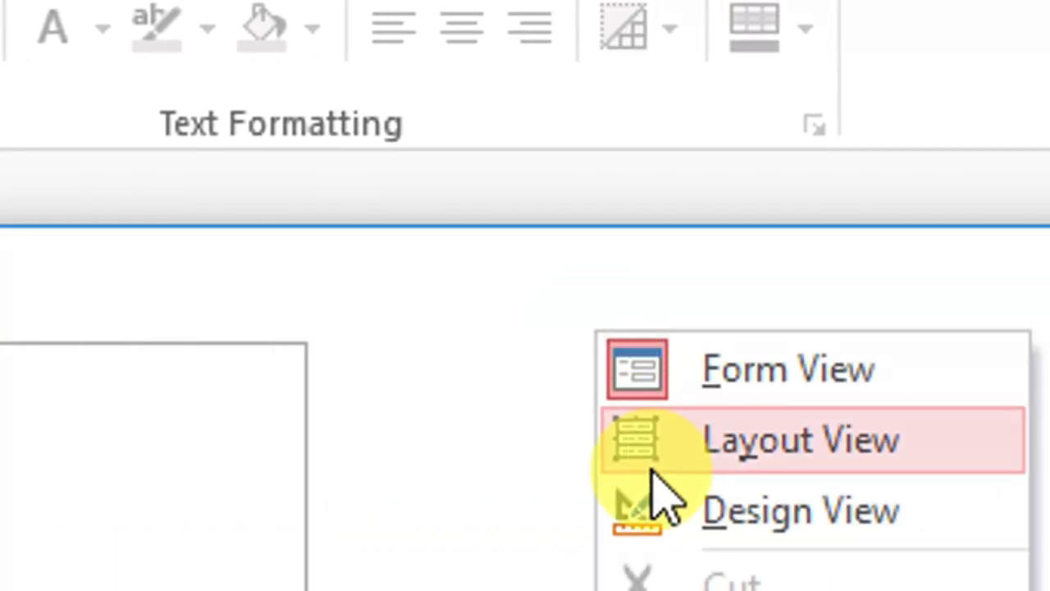
pyautogui.click(674, 498)
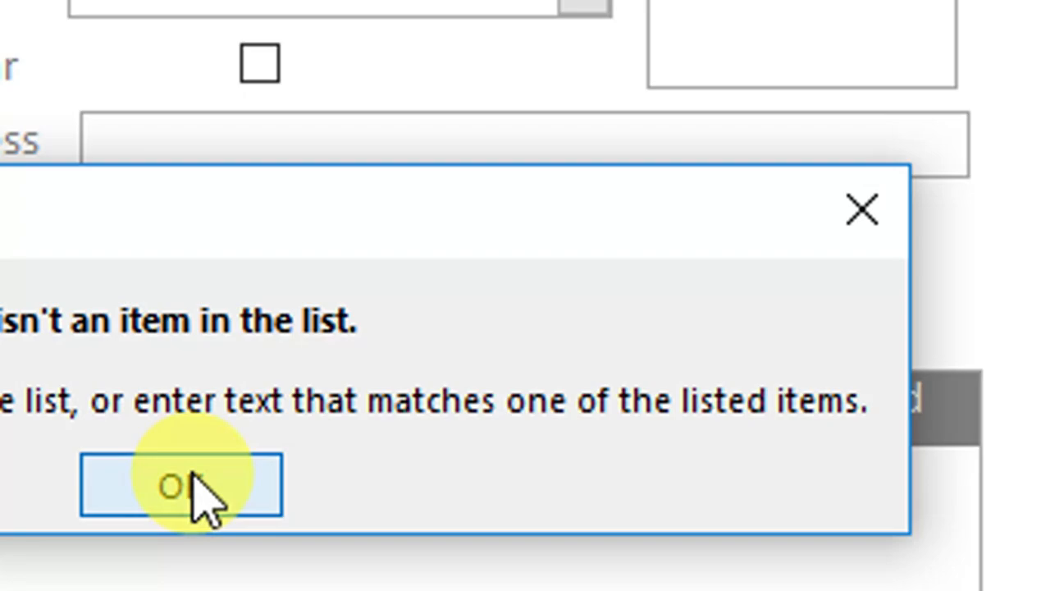
pyautogui.click(199, 497)
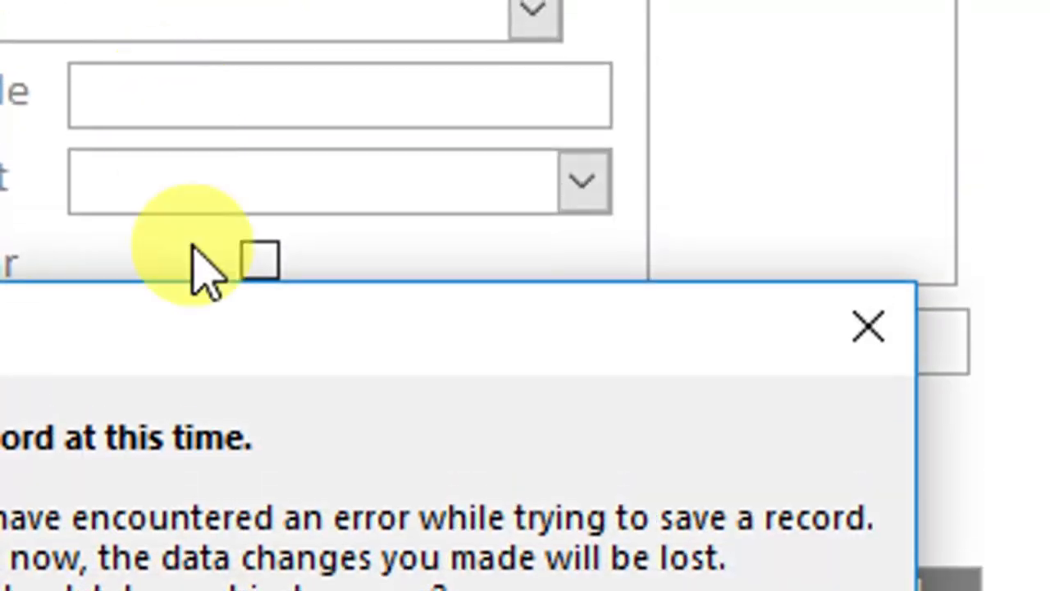
pyautogui.click(156, 512)
# Set the Search combo box's Column Heads to Yes, and test its list in Form View with the letter a
pyautogui.click(317, 206)
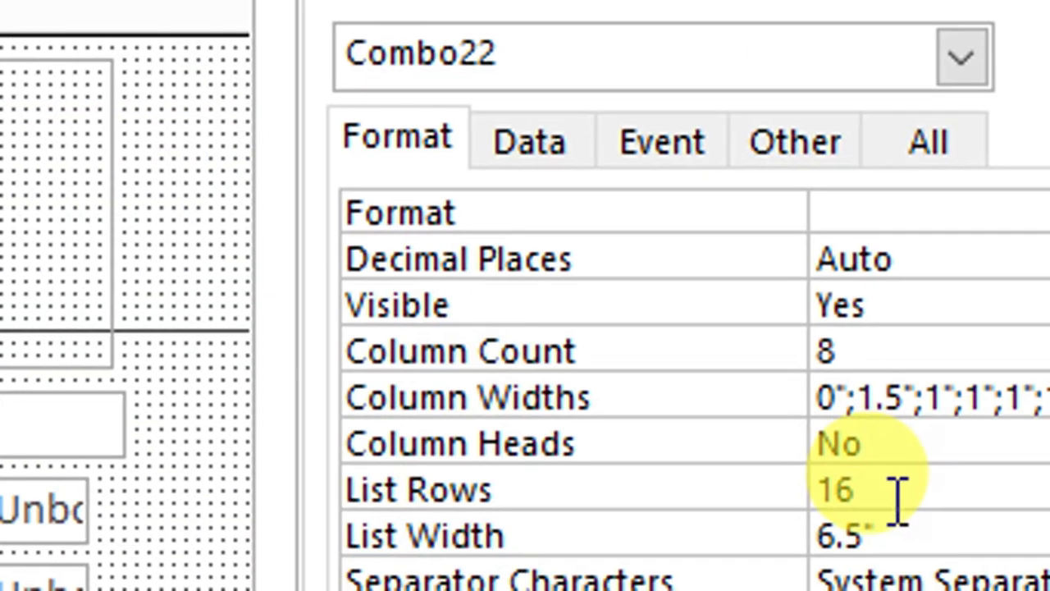
pyautogui.click(899, 443)
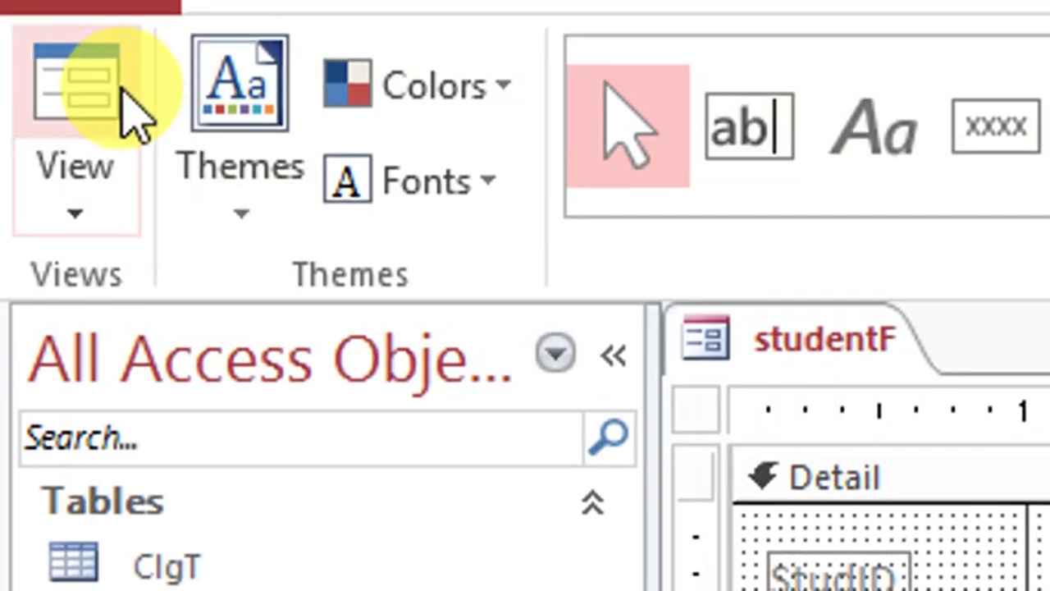
pyautogui.click(120, 88)
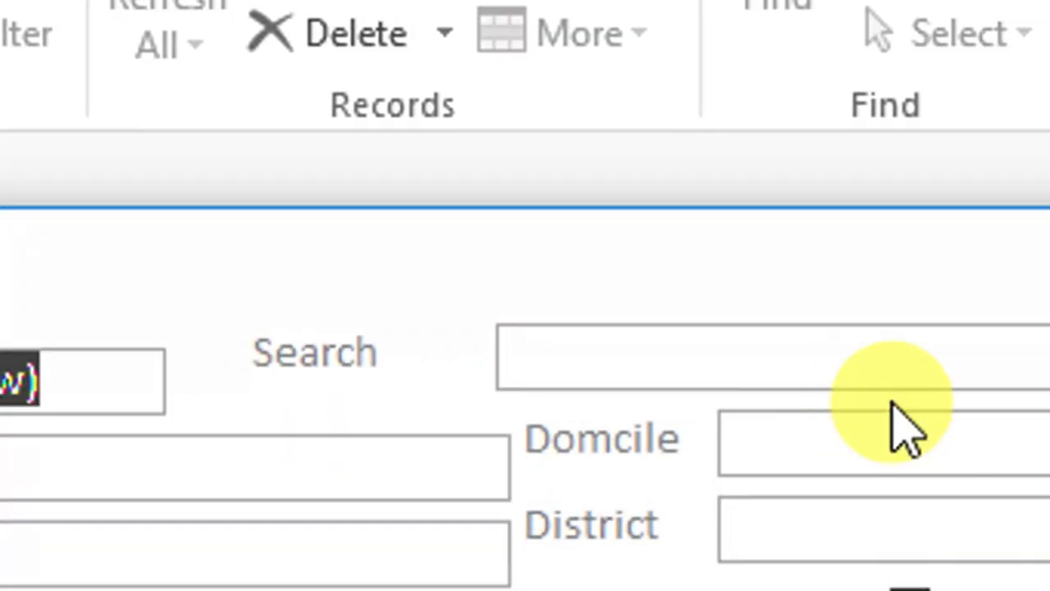
pyautogui.click(898, 369)
pyautogui.write('a')
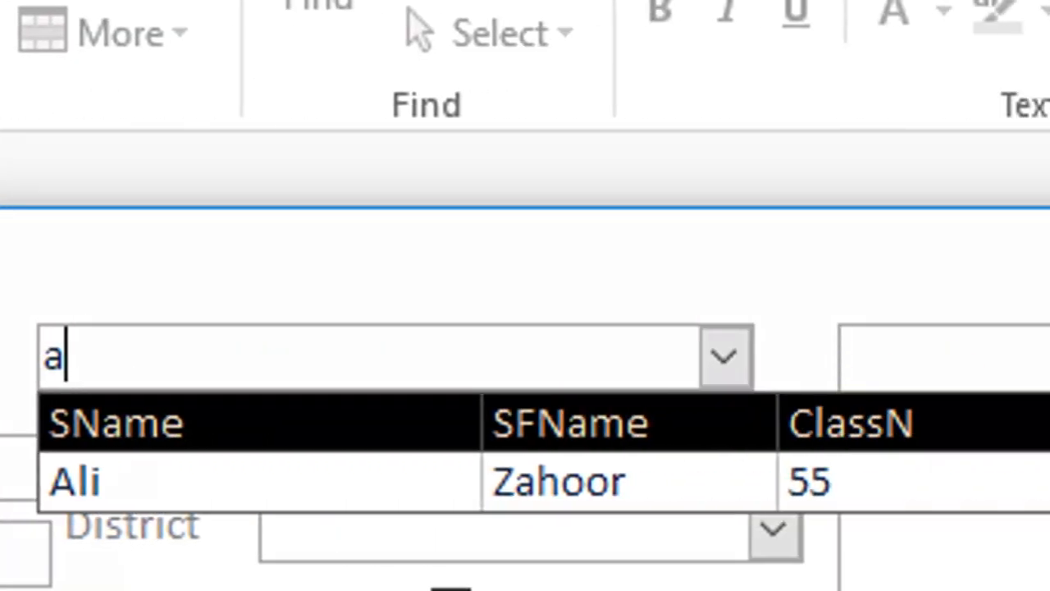
pyautogui.rightClick(679, 338)
pyautogui.click(802, 480)
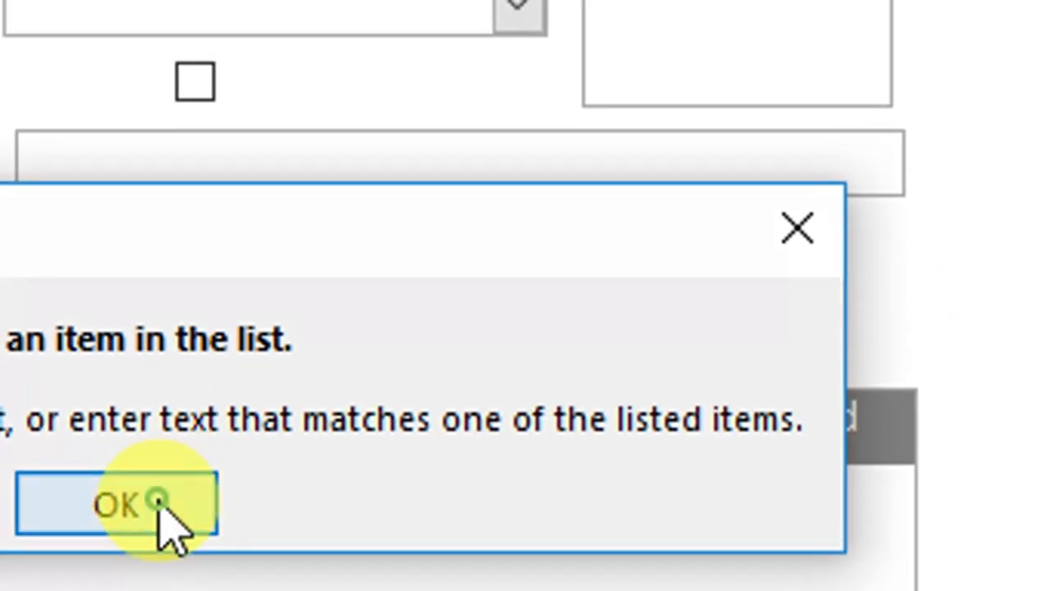
pyautogui.click(164, 511)
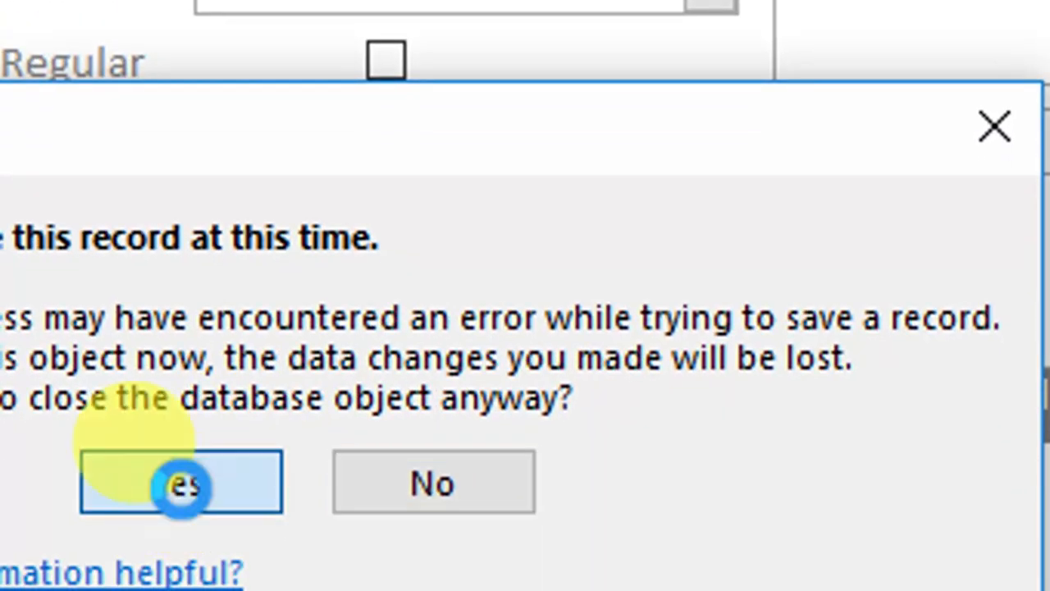
pyautogui.click(181, 485)
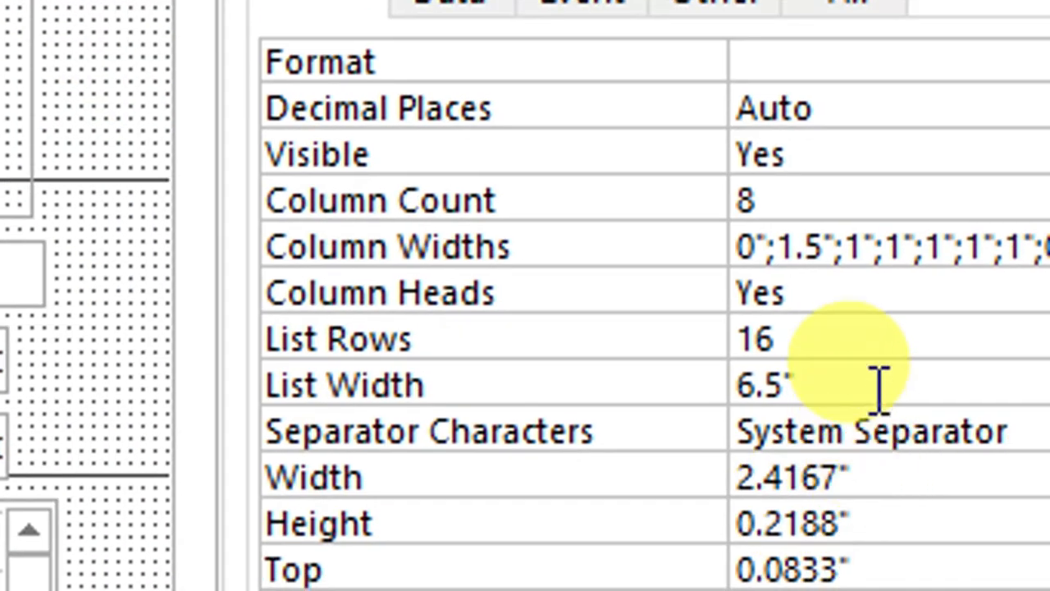
# Compare the Search combo box's list width with its column widths, and set the List Width to 7.5"
pyautogui.doubleClick(775, 337)
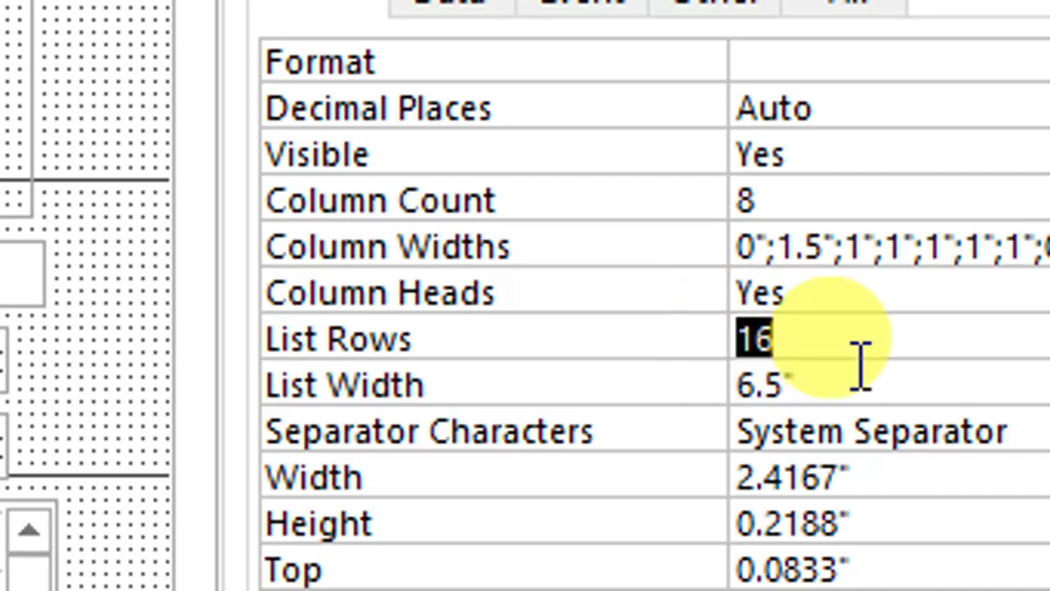
pyautogui.moveTo(856, 382); pyautogui.dragTo(722, 380)
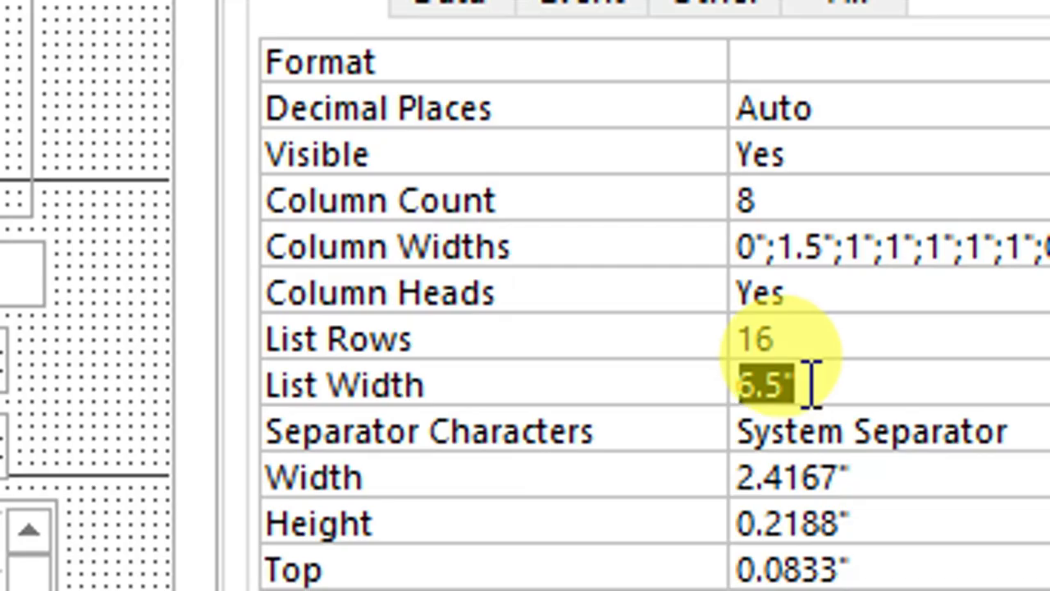
pyautogui.moveTo(777, 248); pyautogui.dragTo(966, 239)
pyautogui.moveTo(899, 228); pyautogui.dragTo(987, 235)
pyautogui.moveTo(669, 256); pyautogui.dragTo(656, 254)
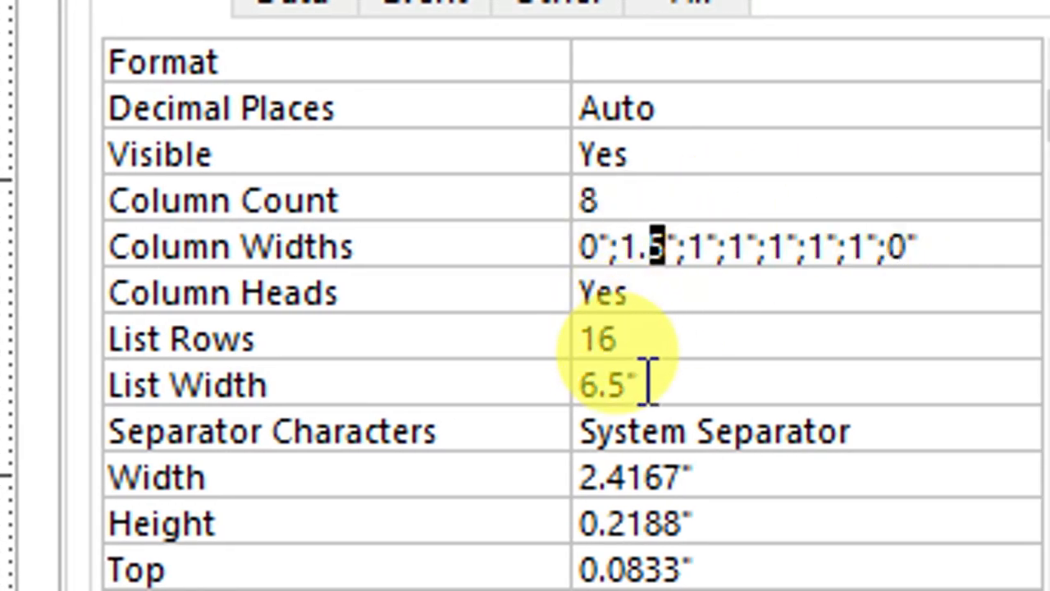
pyautogui.moveTo(624, 381); pyautogui.dragTo(579, 386)
pyautogui.click(585, 387)
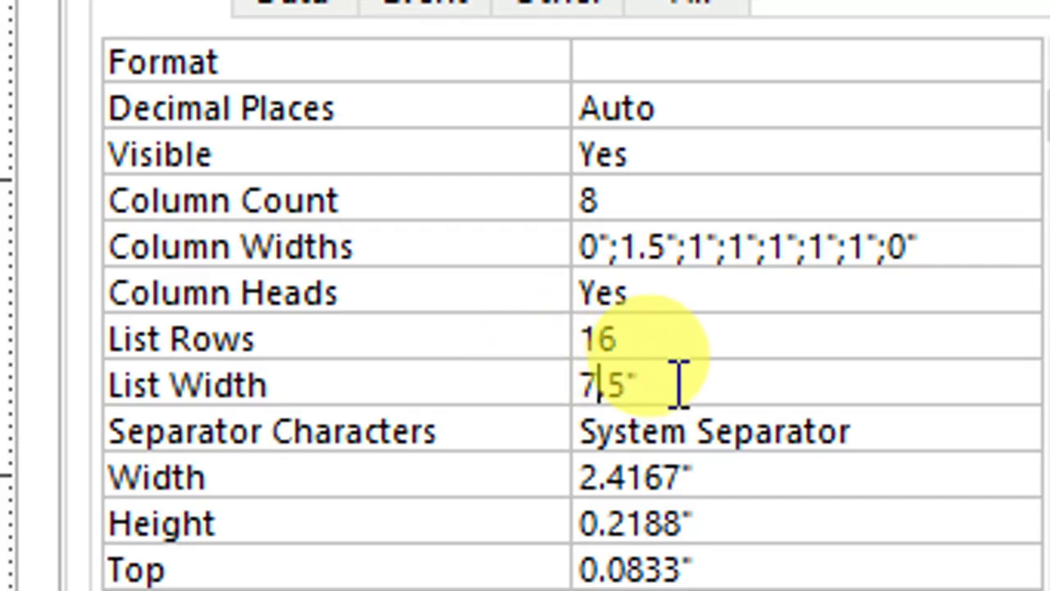
# Set the Search combo box's Column Count to 9, and add a 1" entry after 1.5" in its Column Widths
pyautogui.click(631, 203)
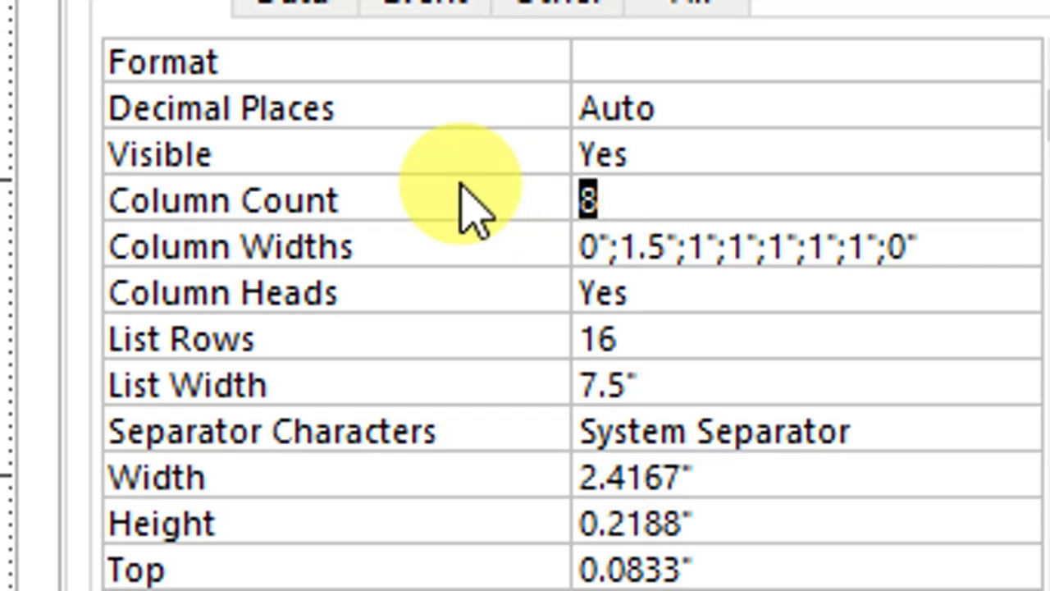
pyautogui.moveTo(622, 246); pyautogui.dragTo(704, 246)
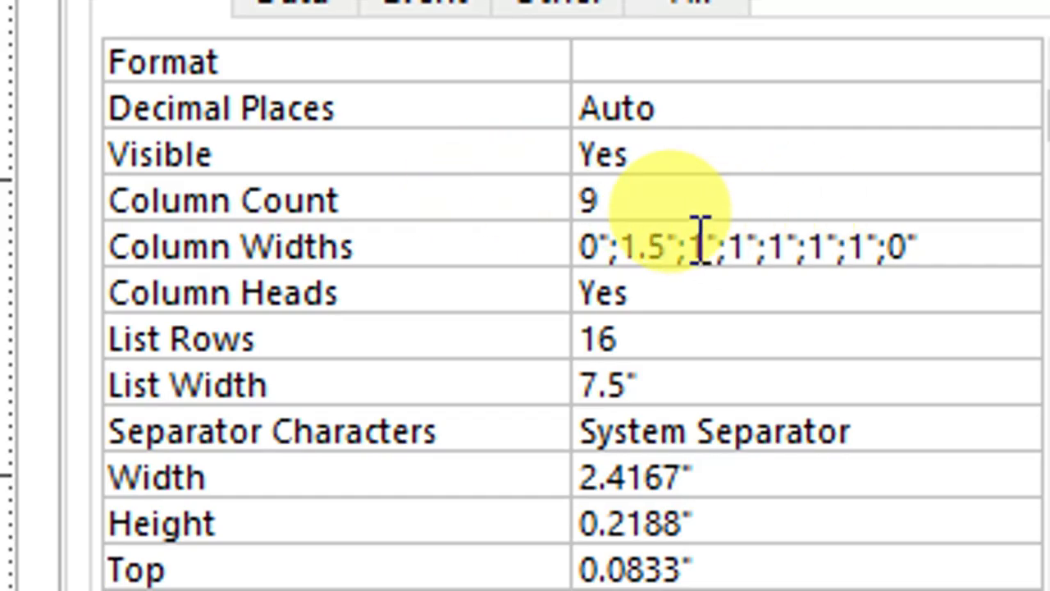
pyautogui.click(696, 243)
pyautogui.write('1')
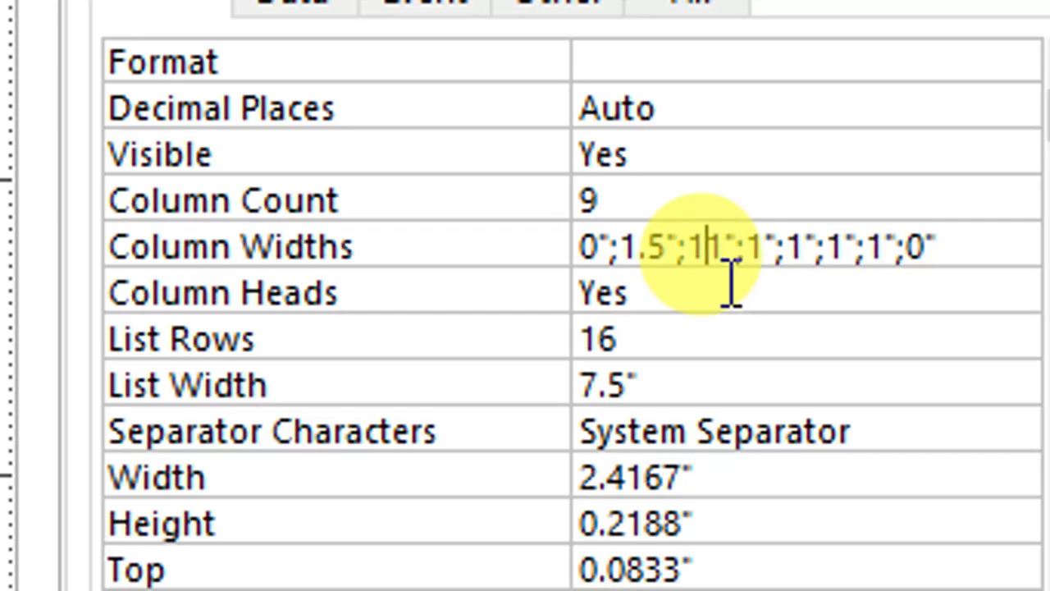
pyautogui.write(';')
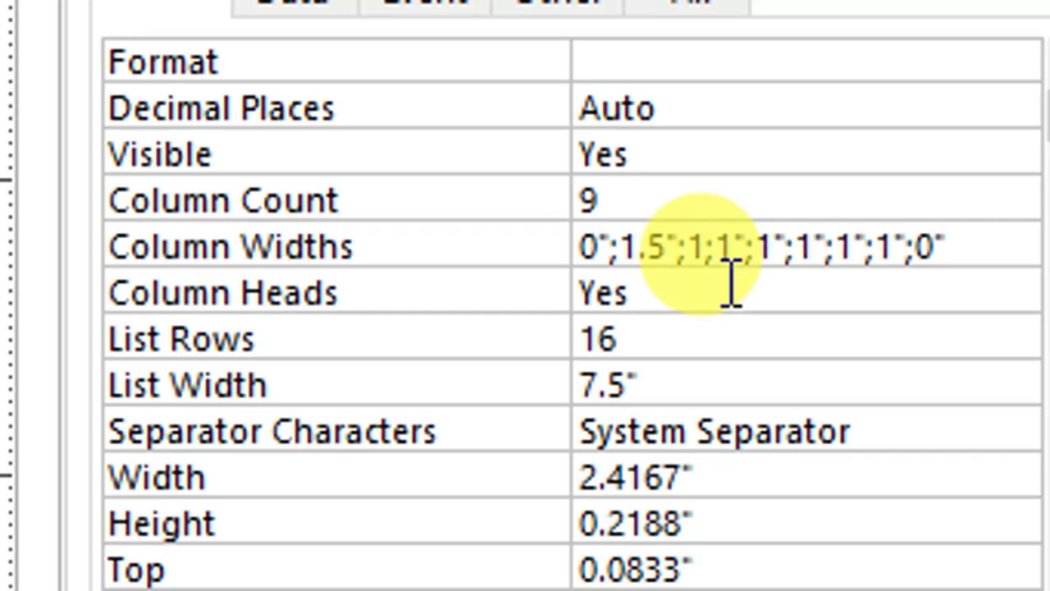
pyautogui.click(745, 324)
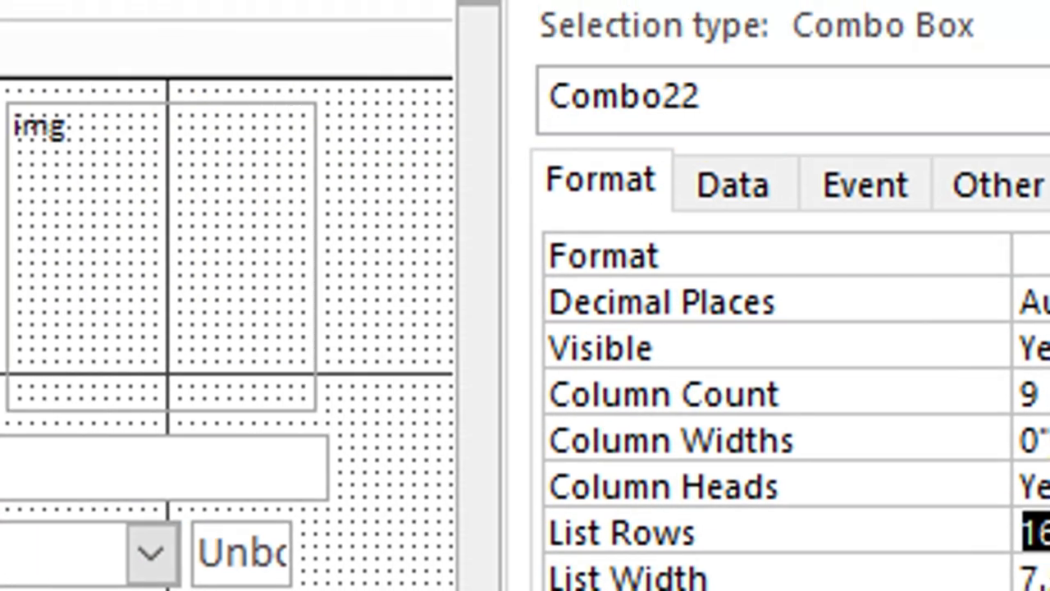
# Save the studentF form, and open the studentData table in Design View
pyautogui.rightClick(161, 89)
pyautogui.click(211, 112)
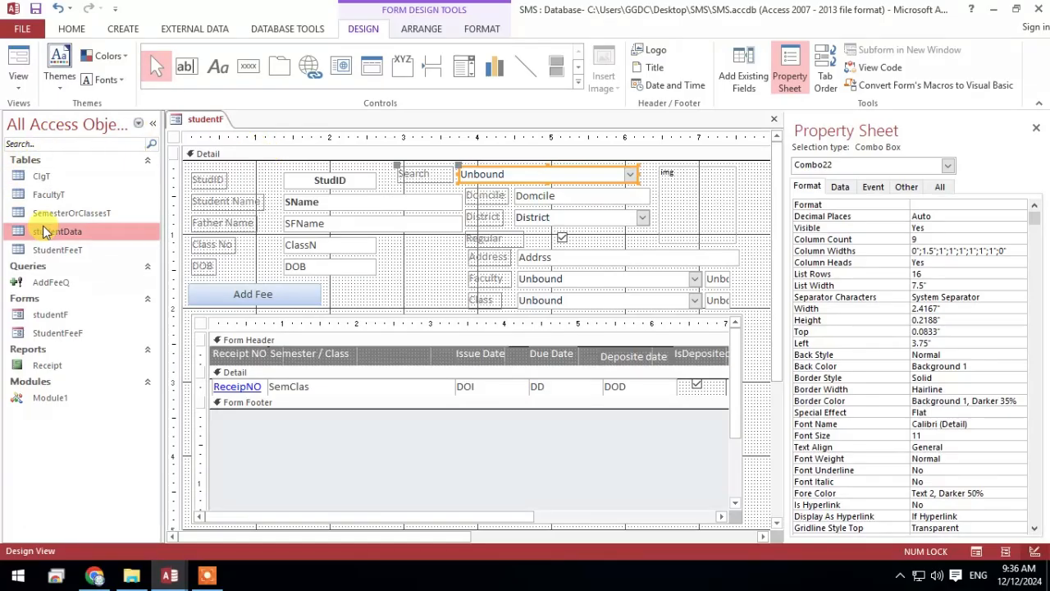
pyautogui.rightClick(45, 233)
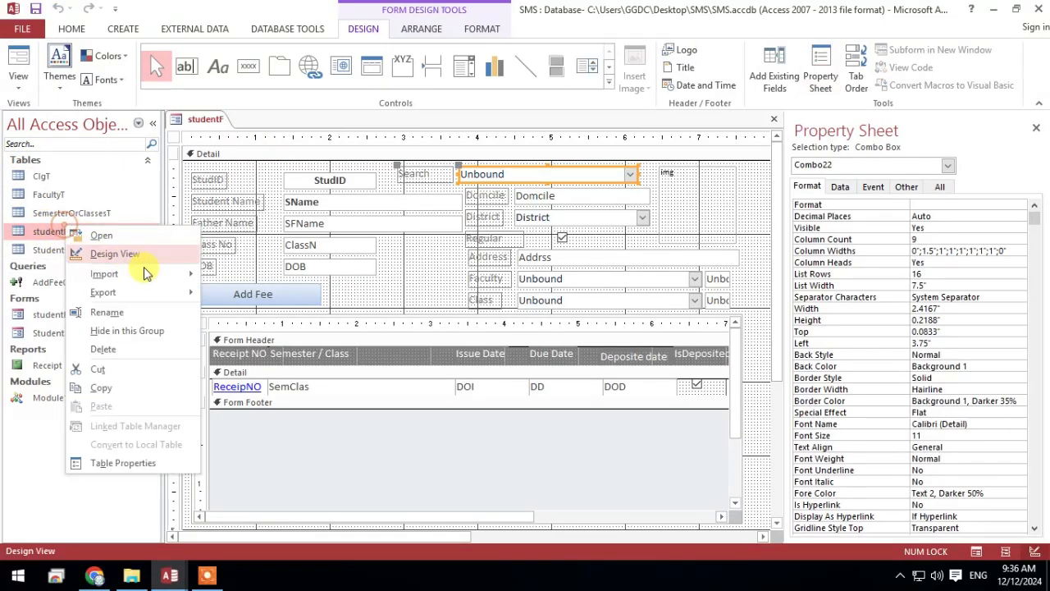
pyautogui.click(139, 254)
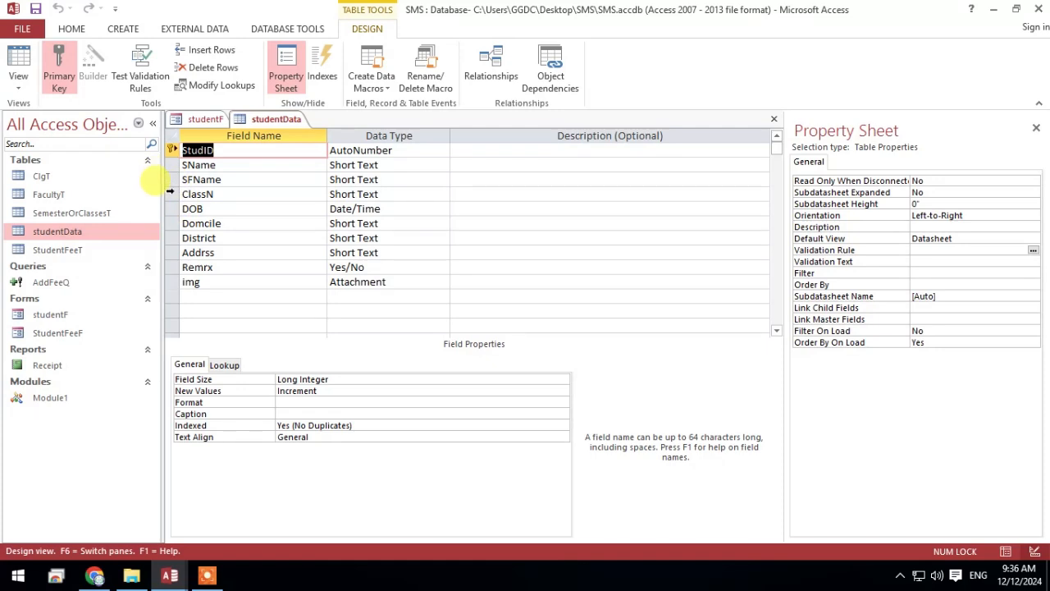
pyautogui.click(171, 193)
pyautogui.rightClick(173, 197)
pyautogui.press('Escape')
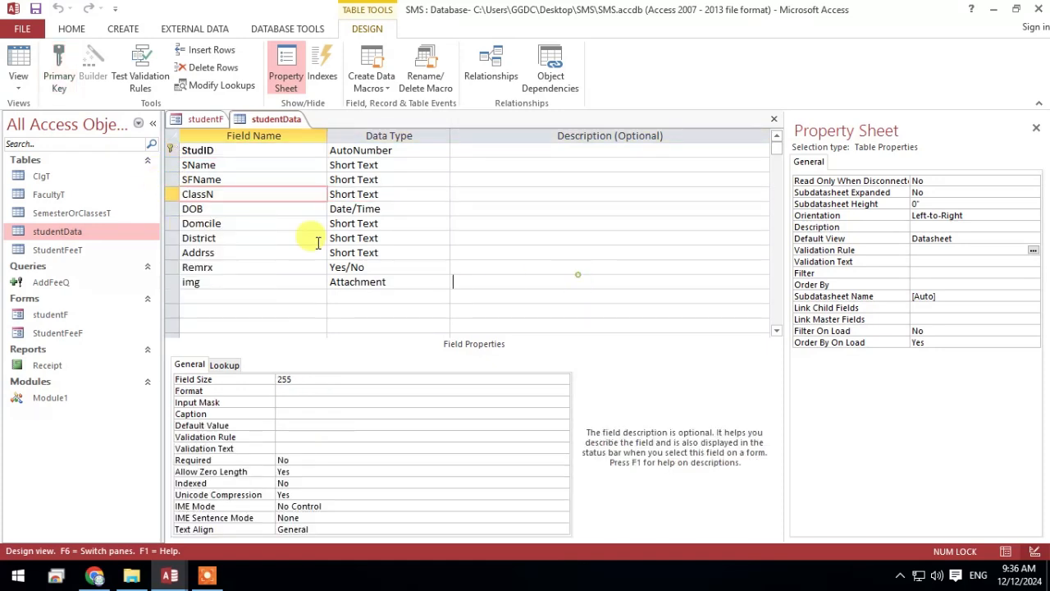
# Insert a Short Text field named SPh directly above DOB in the studentData table
pyautogui.click(170, 209)
pyautogui.rightClick(170, 209)
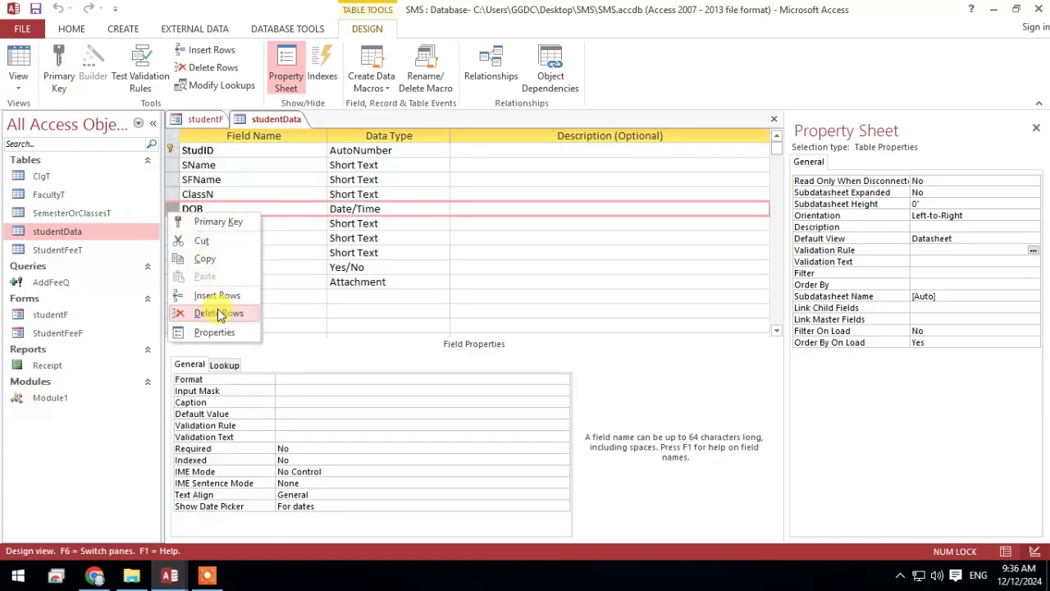
pyautogui.click(217, 294)
pyautogui.click(205, 207)
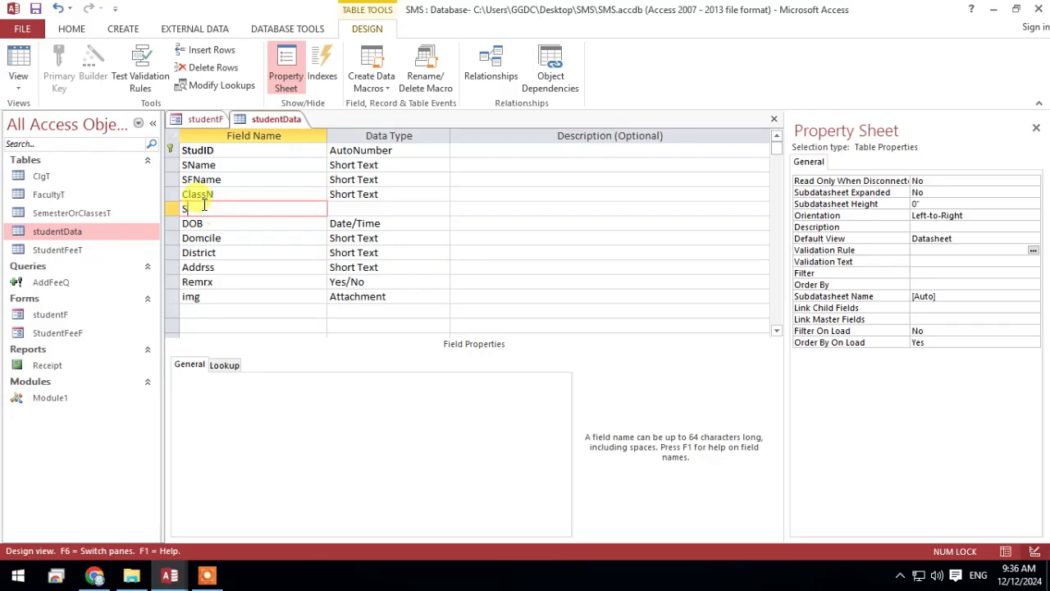
pyautogui.write('SPh')
pyautogui.press('Tab')
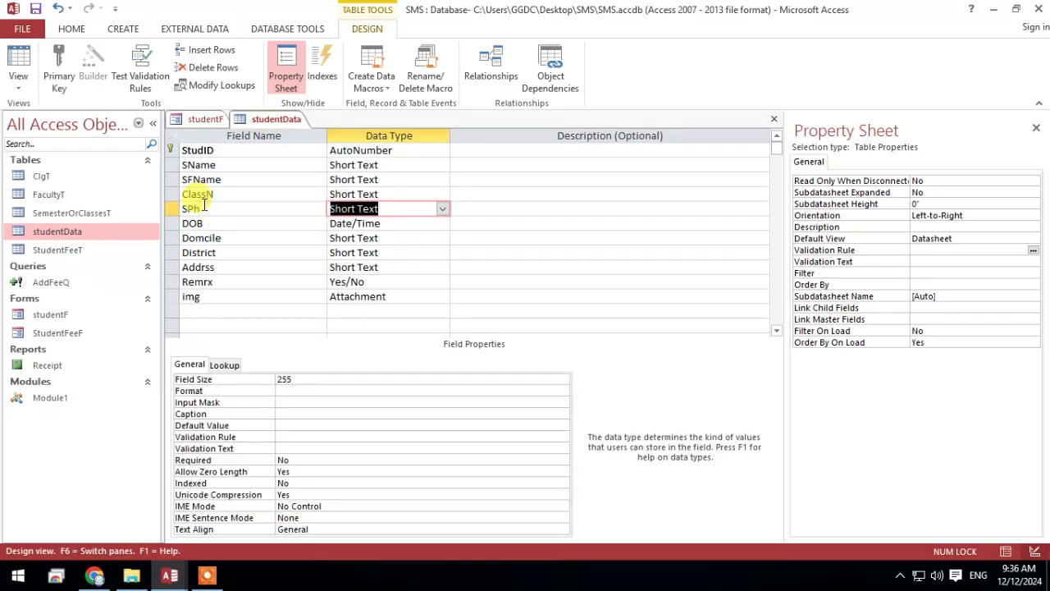
# Save and close the studentData table
pyautogui.rightClick(291, 117)
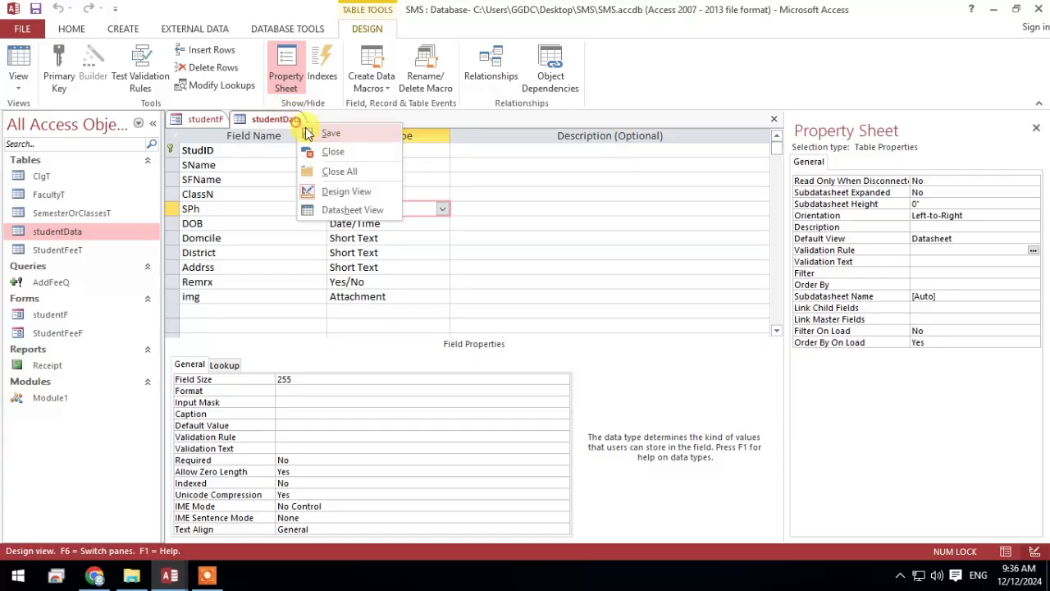
pyautogui.click(287, 111)
pyautogui.rightClick(282, 108)
pyautogui.rightClick(260, 120)
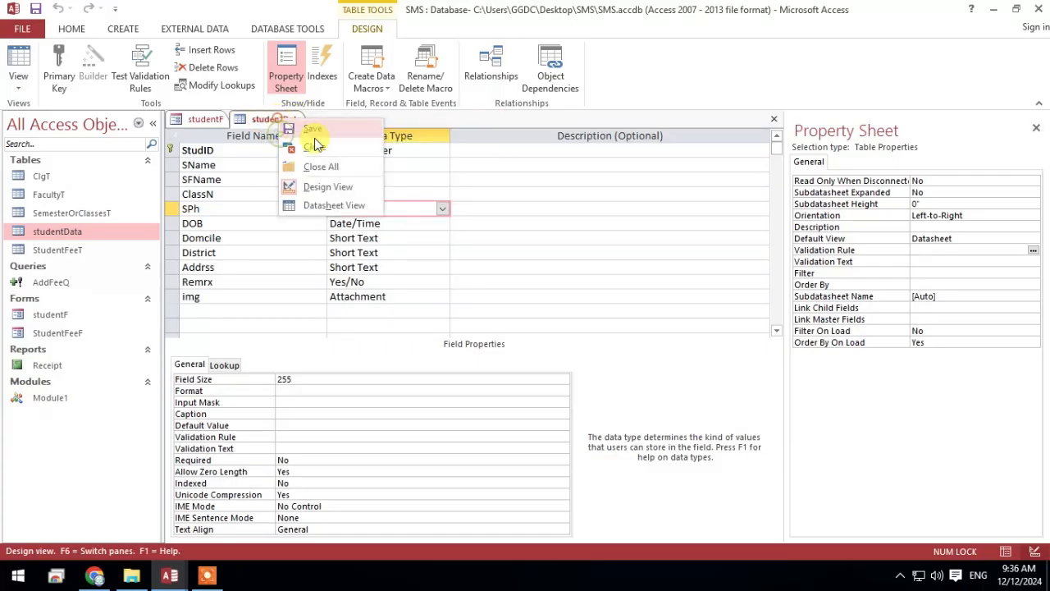
pyautogui.click(291, 148)
# Show studentF in Form View, move its window up, and test the Search combo box with the letter a
pyautogui.rightClick(180, 112)
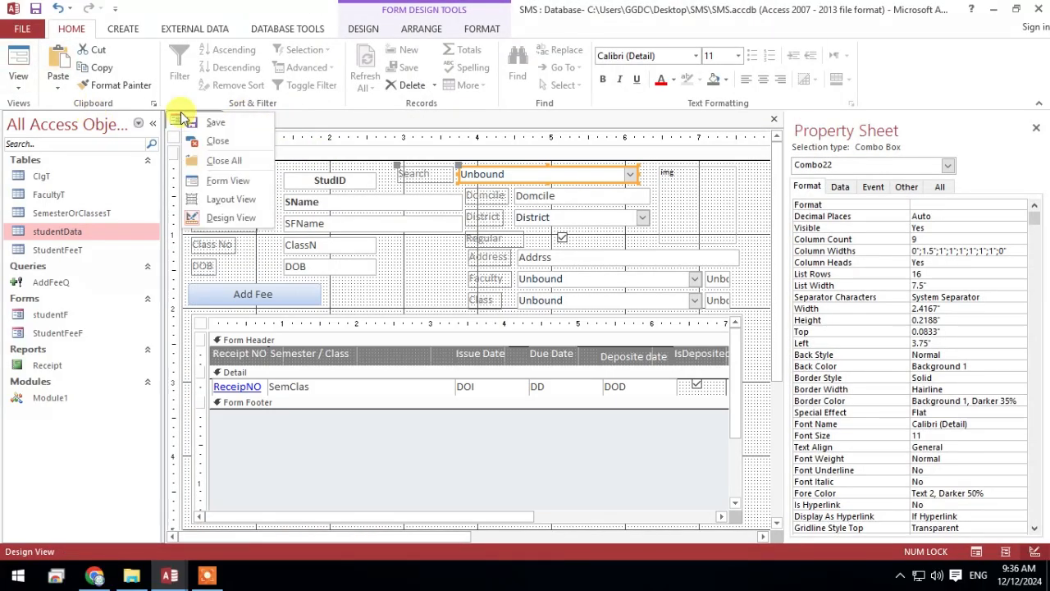
pyautogui.click(11, 64)
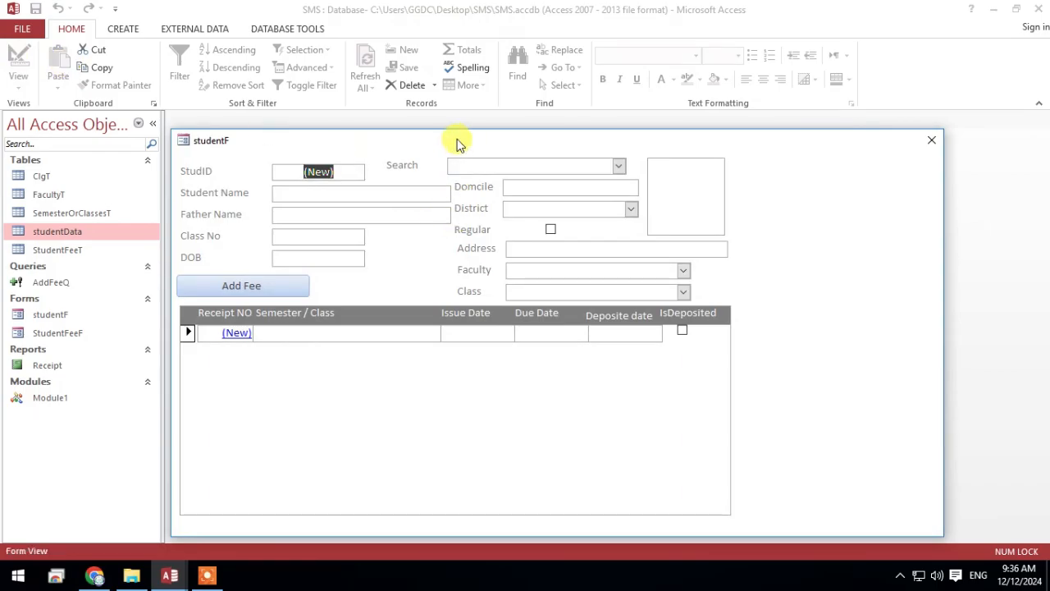
pyautogui.moveTo(456, 145); pyautogui.dragTo(400, 30)
pyautogui.click(565, 62)
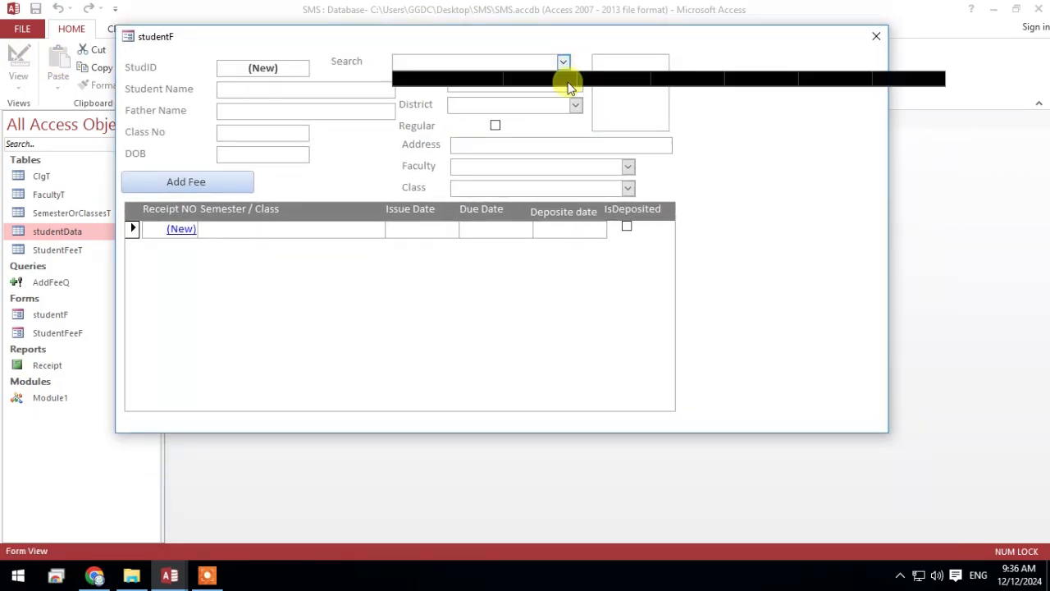
pyautogui.write('a')
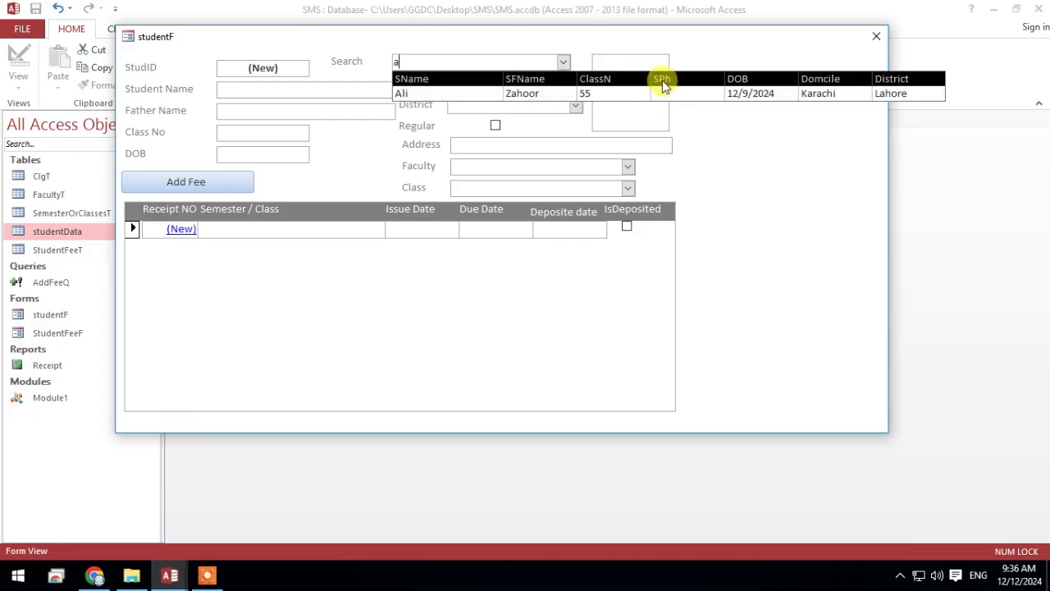
# Close the studentF form, discarding the unmatched Search entry and the unsaved record
pyautogui.rightClick(305, 36)
pyautogui.click(549, 343)
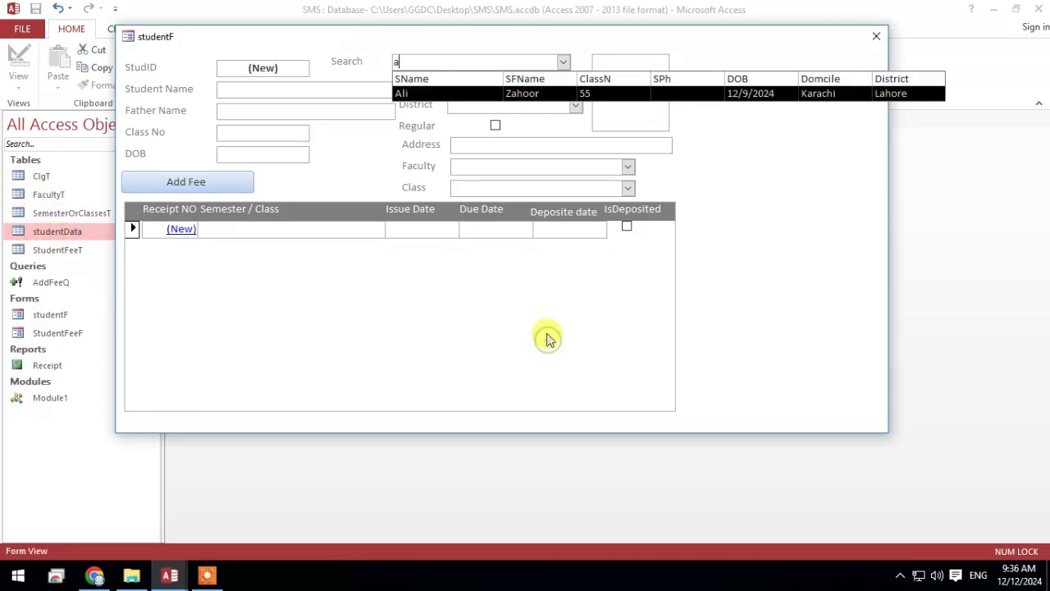
pyautogui.click(877, 36)
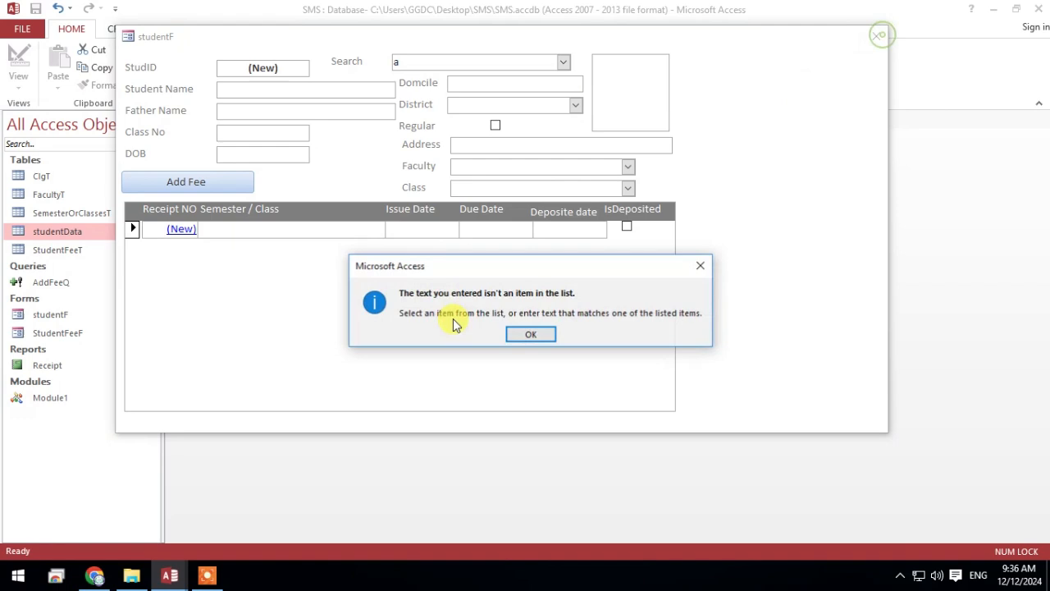
pyautogui.click(534, 333)
pyautogui.click(529, 337)
pyautogui.click(529, 333)
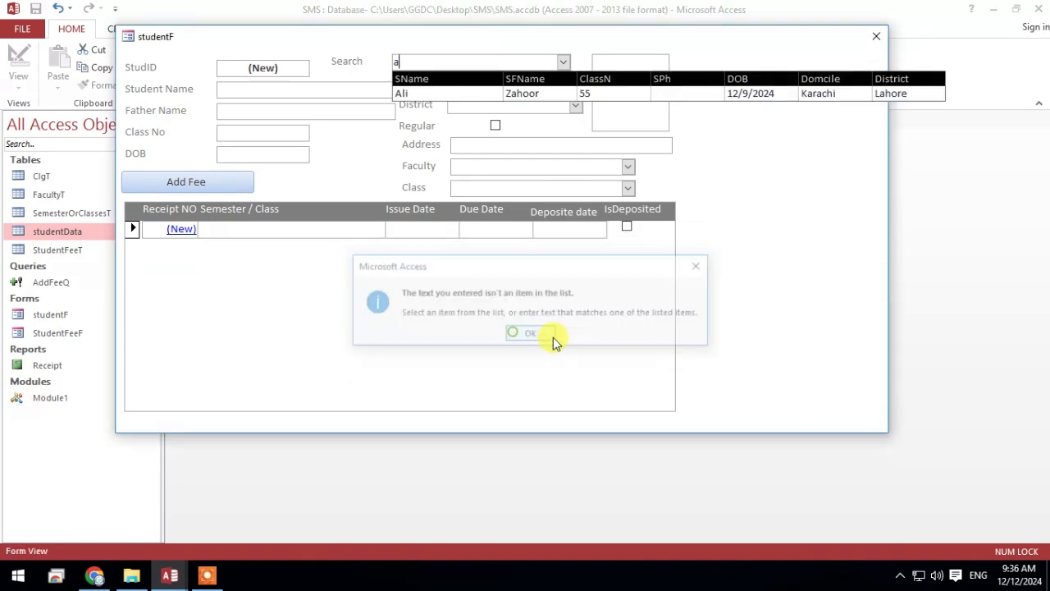
pyautogui.click(877, 36)
pyautogui.click(532, 335)
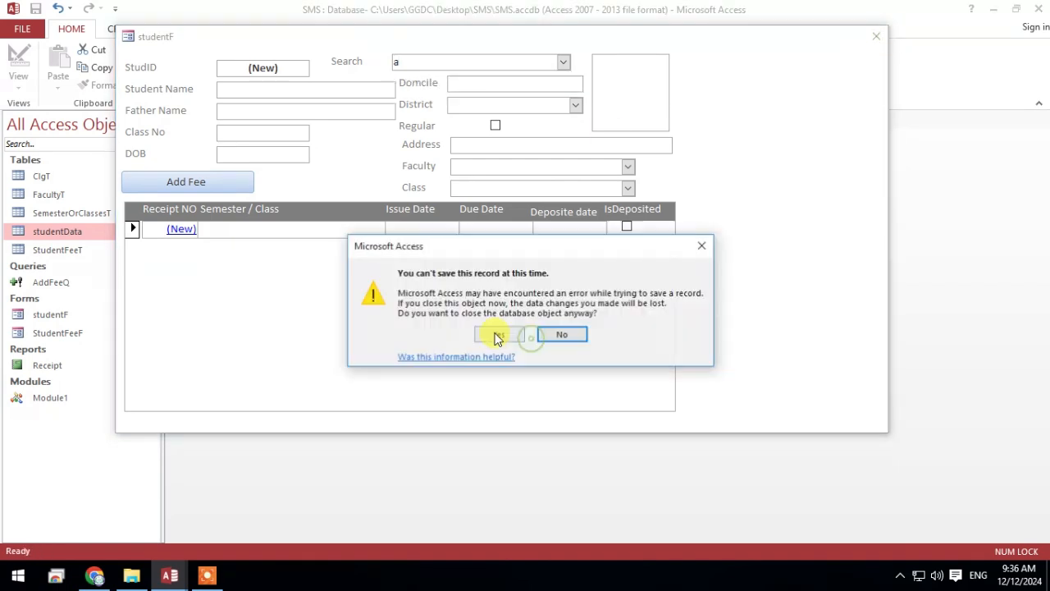
pyautogui.click(525, 336)
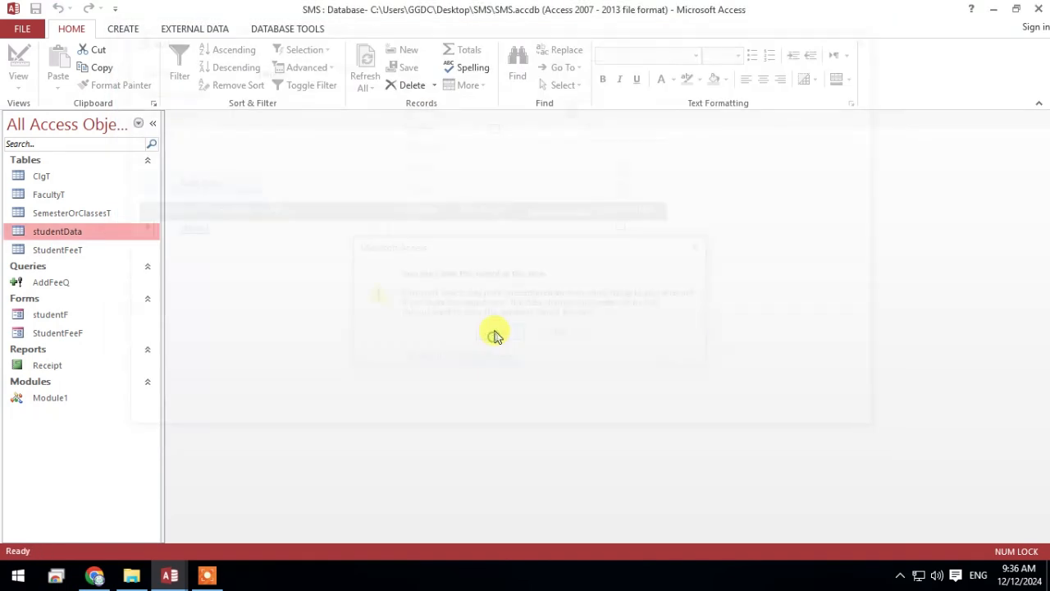
# Open the studentData table, enter the student's phone number in the SPh field of the existing record, then save and close the table
pyautogui.rightClick(54, 233)
pyautogui.click(105, 237)
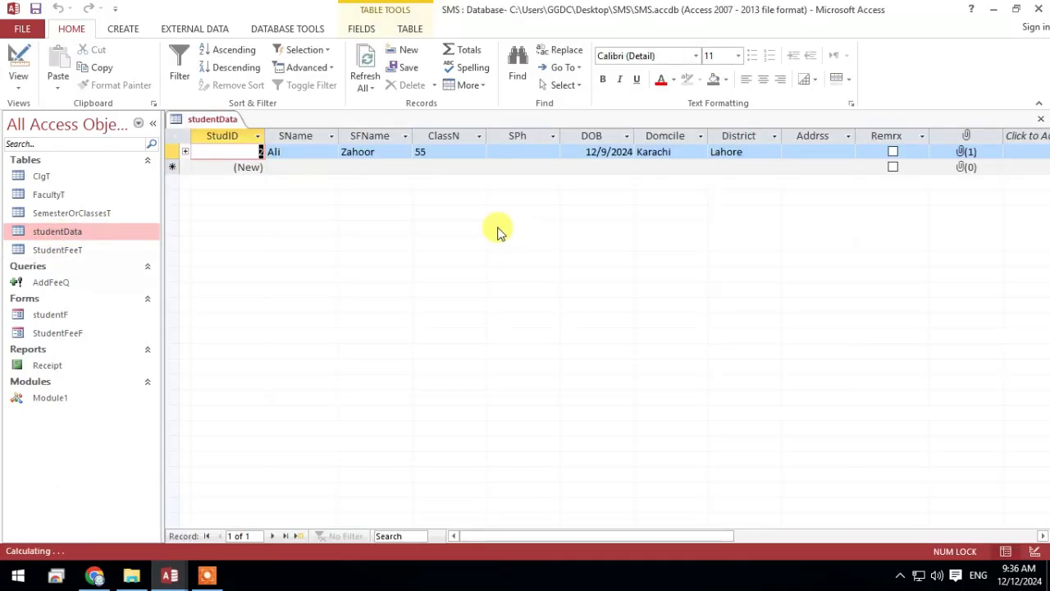
pyautogui.click(548, 151)
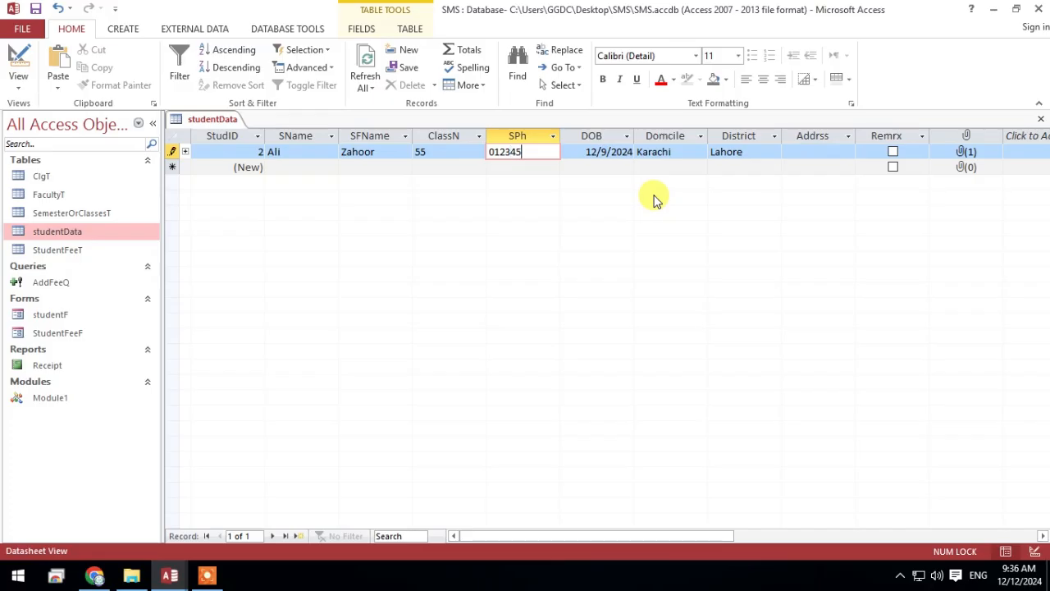
pyautogui.click(815, 152)
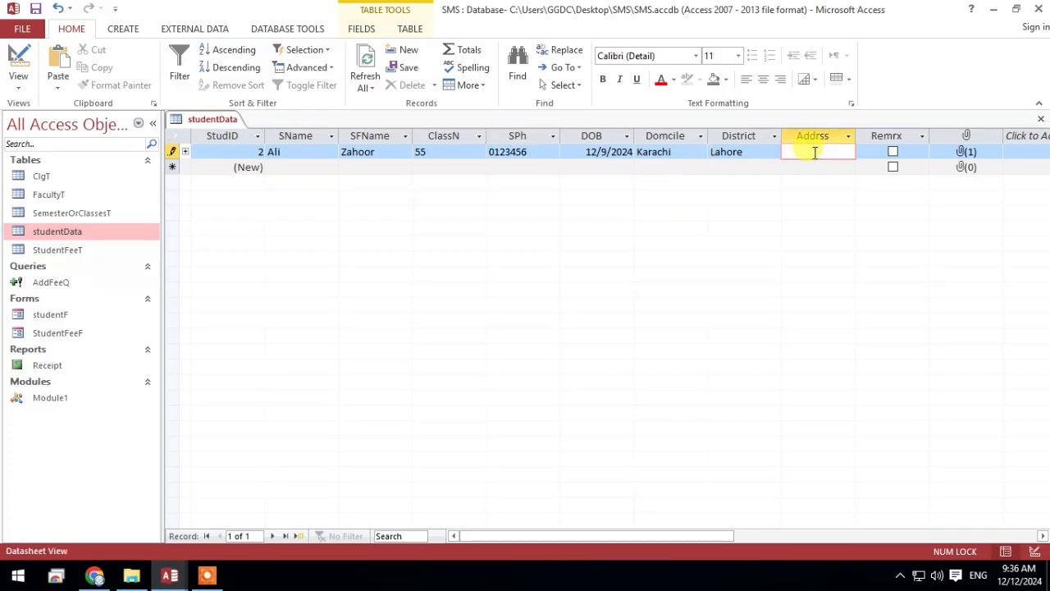
pyautogui.rightClick(202, 118)
pyautogui.click(220, 127)
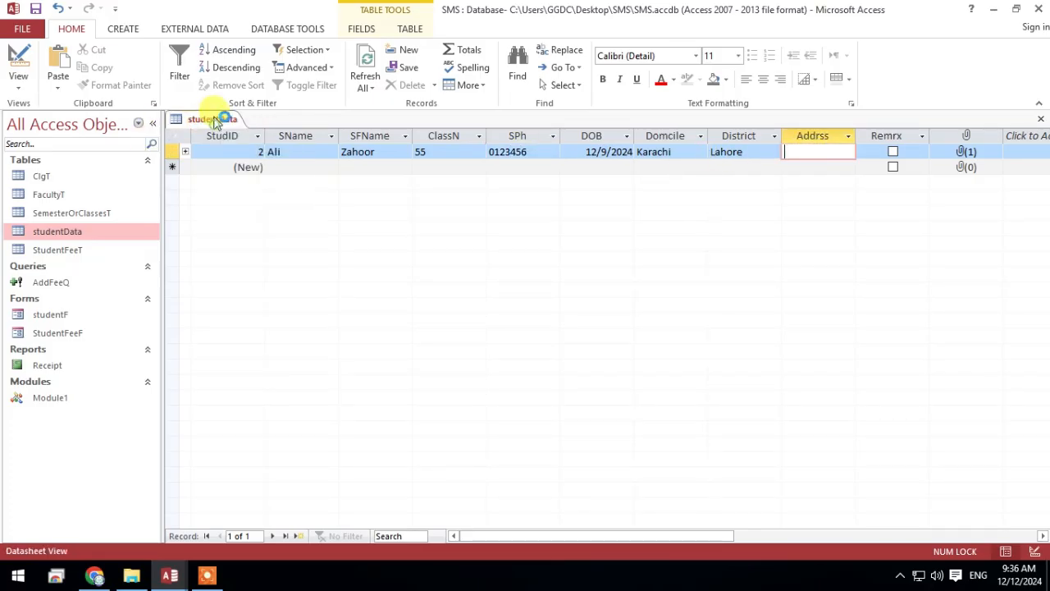
pyautogui.rightClick(215, 117)
pyautogui.click(250, 148)
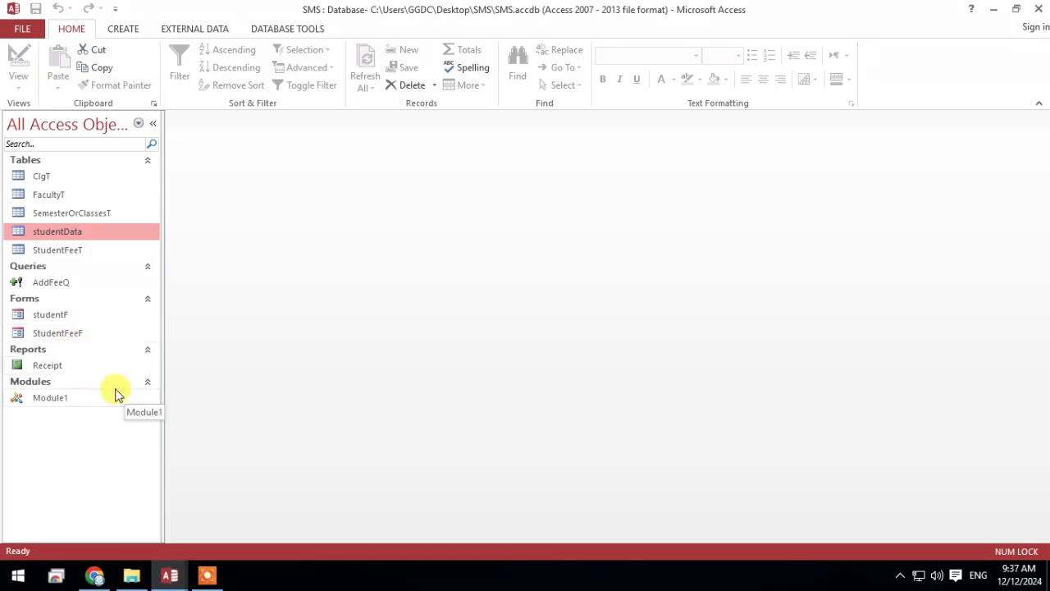
# Open the studentF form, test the Search combo box with the letter a, and switch the form to Design View
pyautogui.doubleClick(63, 317)
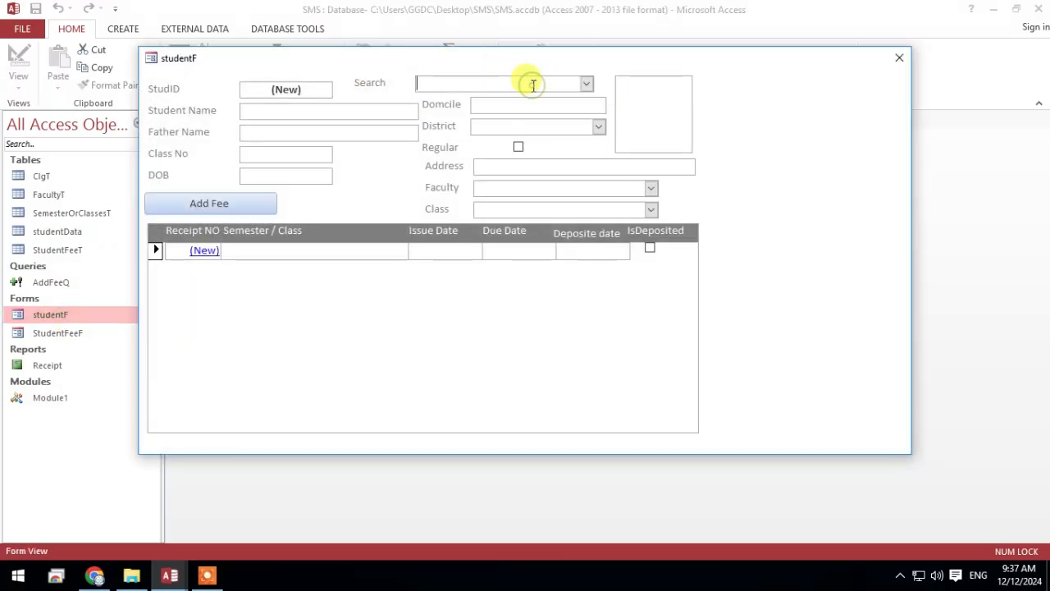
pyautogui.write('a')
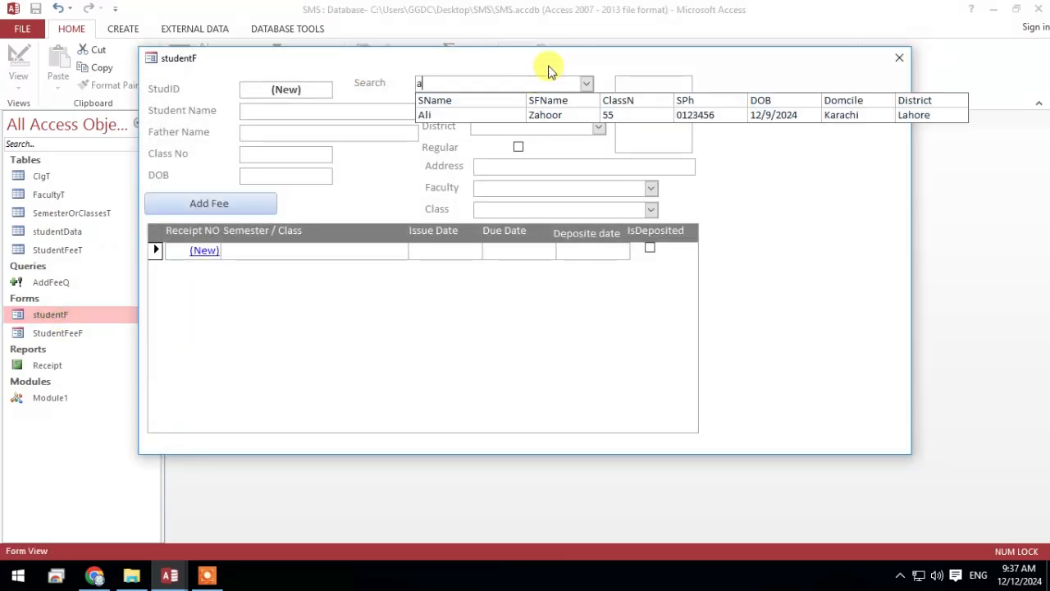
pyautogui.rightClick(550, 71)
pyautogui.click(604, 155)
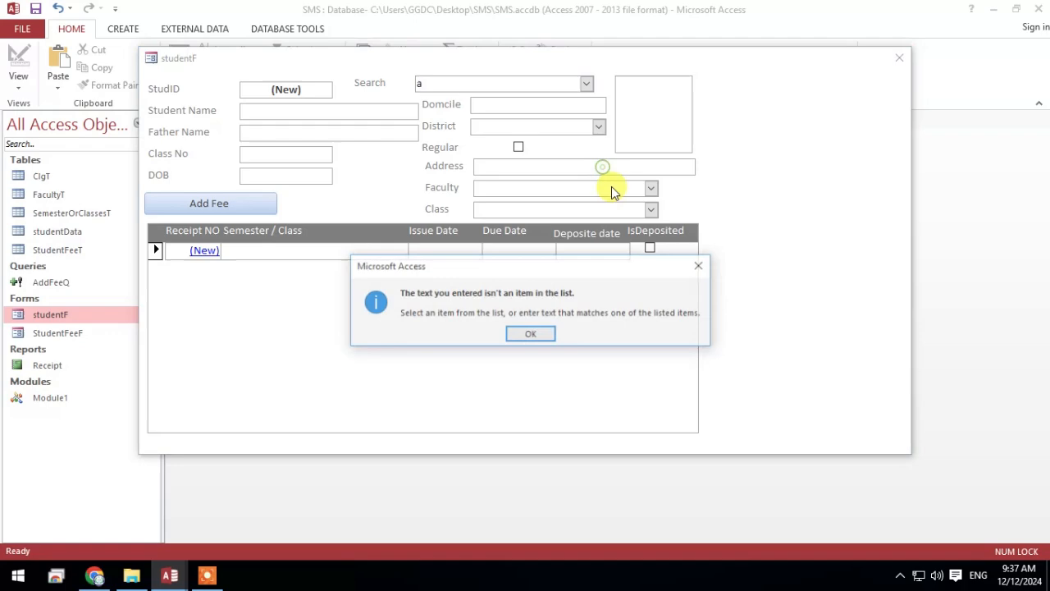
pyautogui.click(542, 334)
pyautogui.click(496, 336)
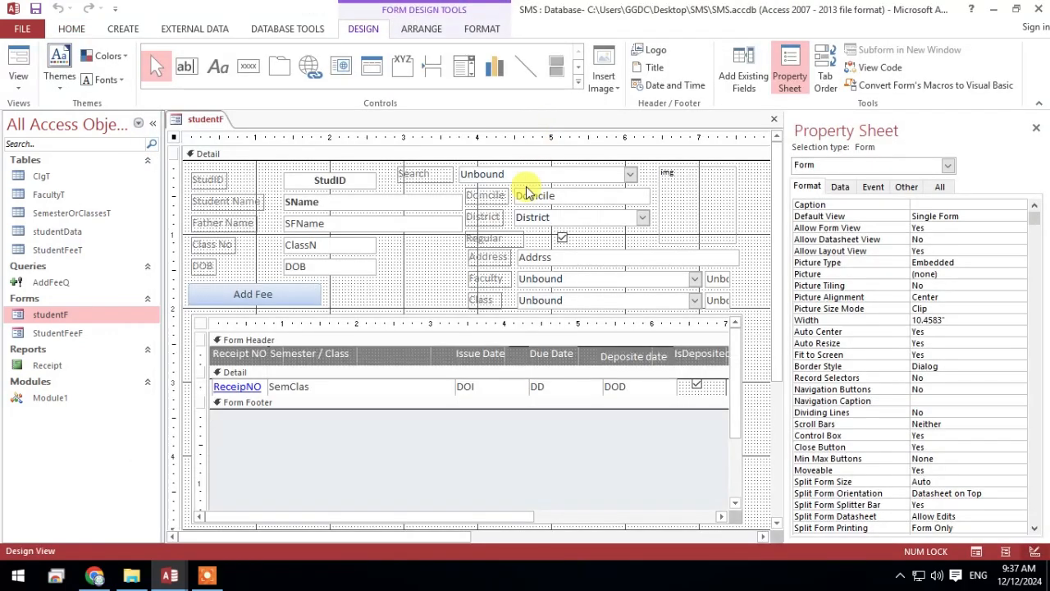
# Open the Search combo box's On Change event procedure and review its sName and SPh filter lines
pyautogui.click(546, 172)
pyautogui.click(874, 187)
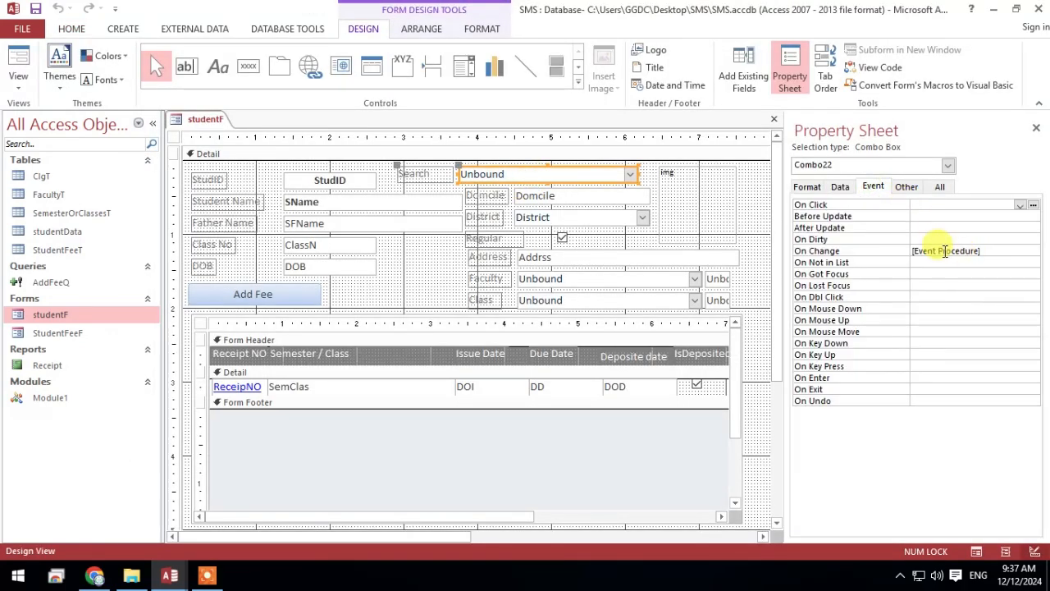
pyautogui.click(945, 251)
pyautogui.click(1035, 251)
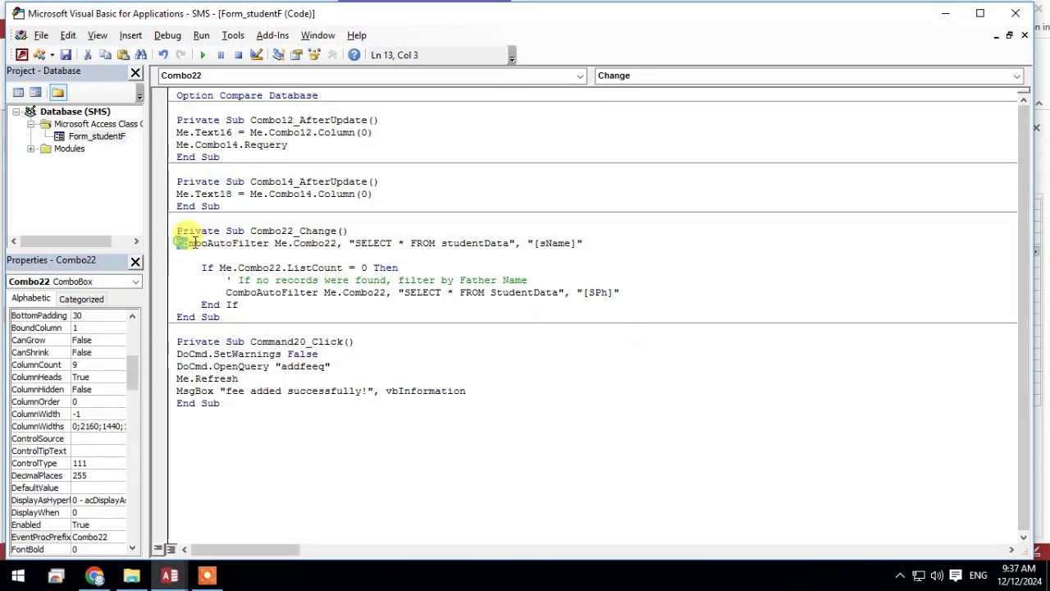
pyautogui.moveTo(178, 243); pyautogui.dragTo(578, 242)
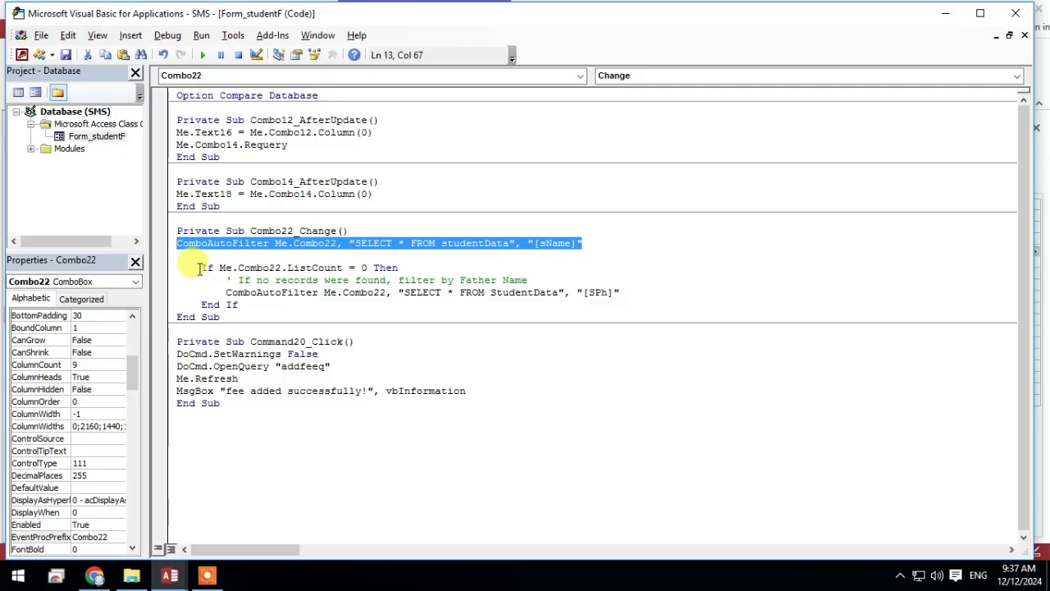
pyautogui.moveTo(226, 292); pyautogui.dragTo(613, 287)
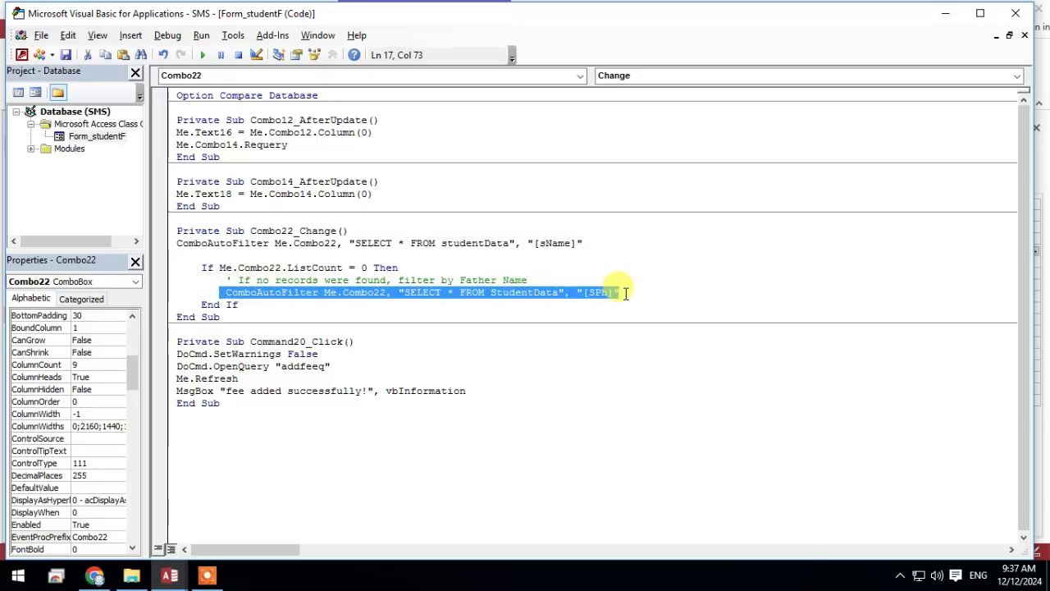
pyautogui.click(625, 293)
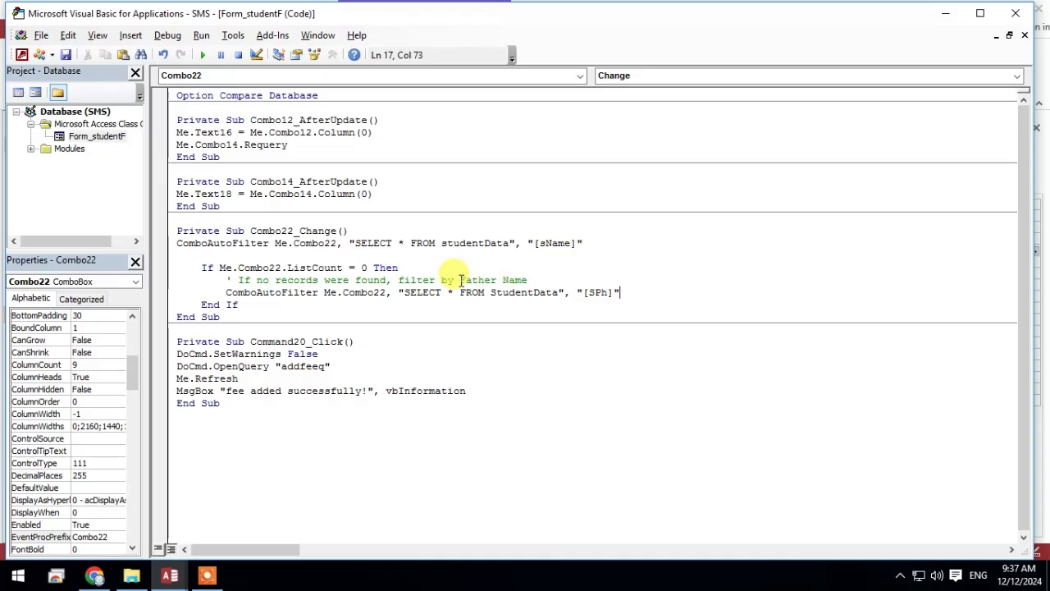
# In Combo22_Change, replace the comment with a copy of the SPh ComboAutoFilter line changed to "[SFName]", followed by an empty line
pyautogui.moveTo(529, 279); pyautogui.dragTo(197, 282)
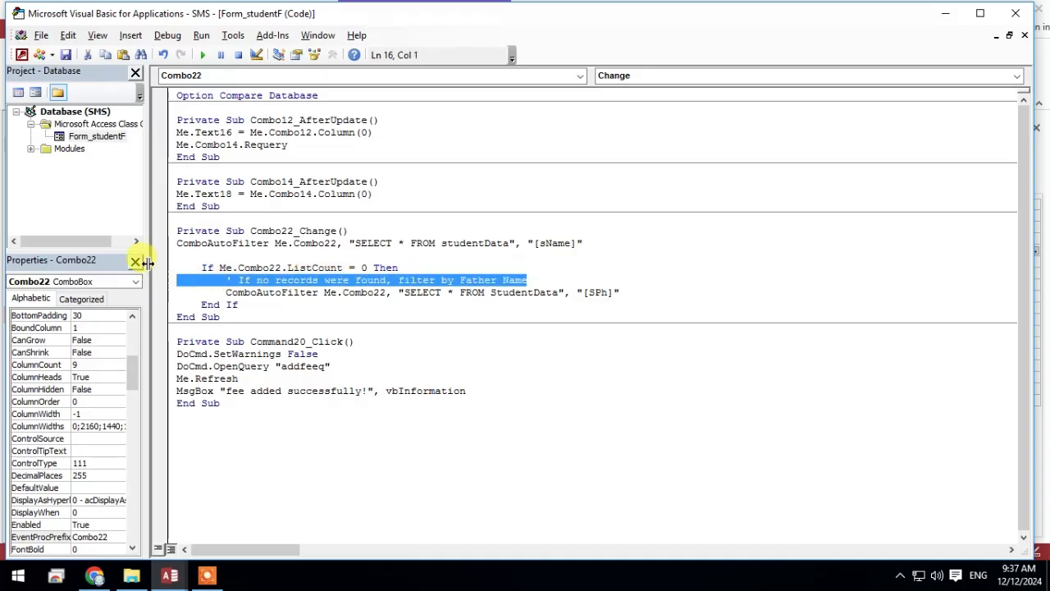
pyautogui.press('Delete')
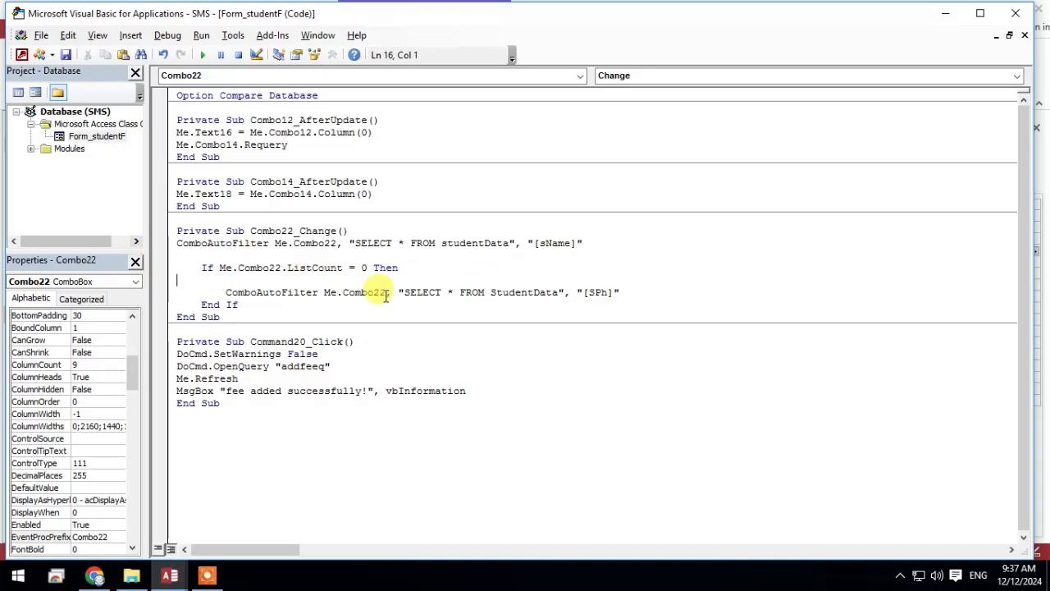
pyautogui.moveTo(628, 290); pyautogui.dragTo(164, 296)
pyautogui.hotkey('ctrl', 'c')
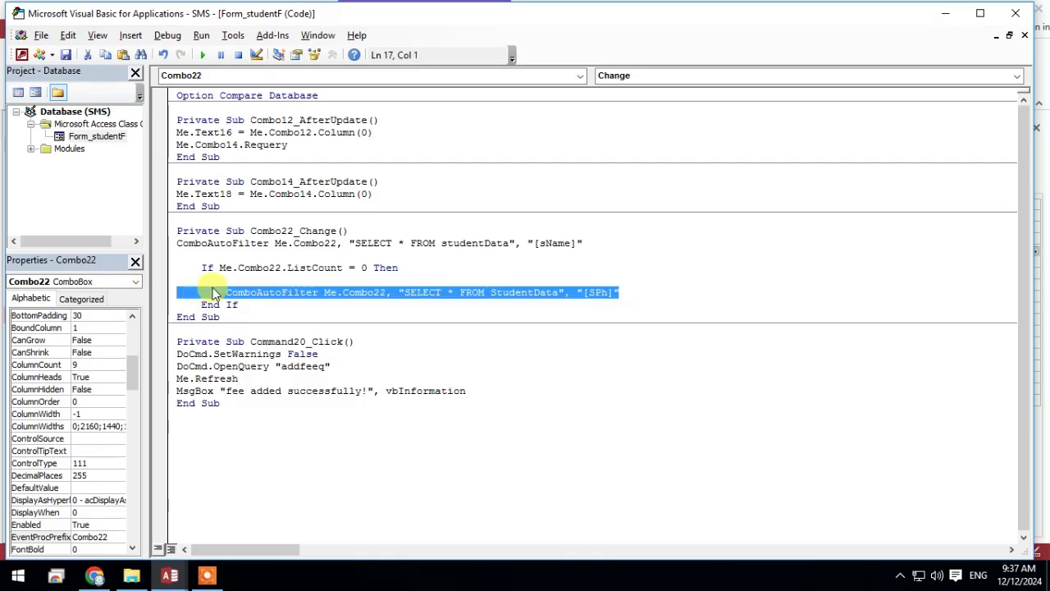
pyautogui.click(188, 277)
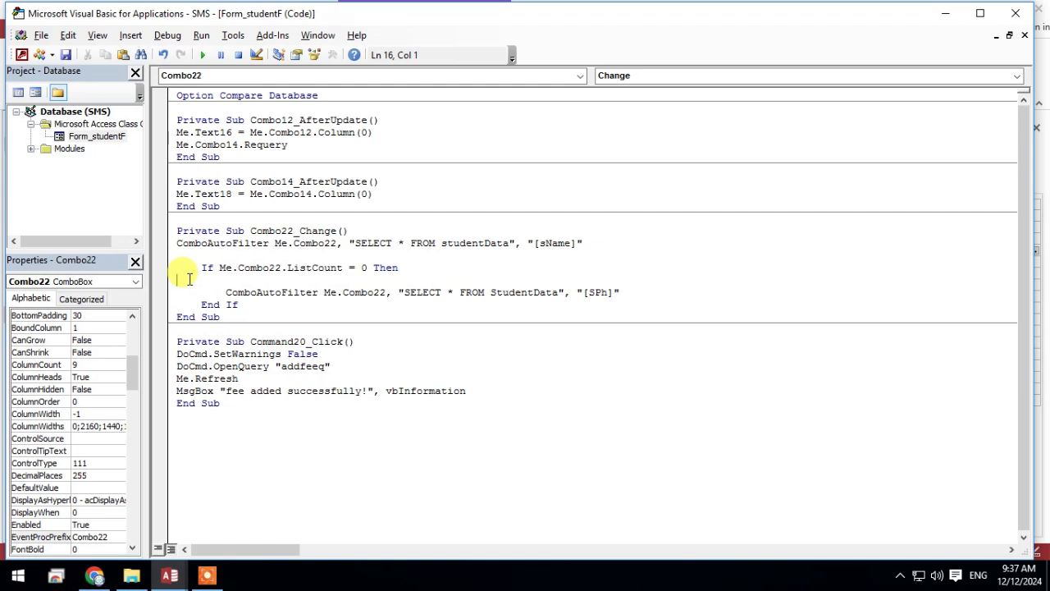
pyautogui.hotkey('ctrl', 'v')
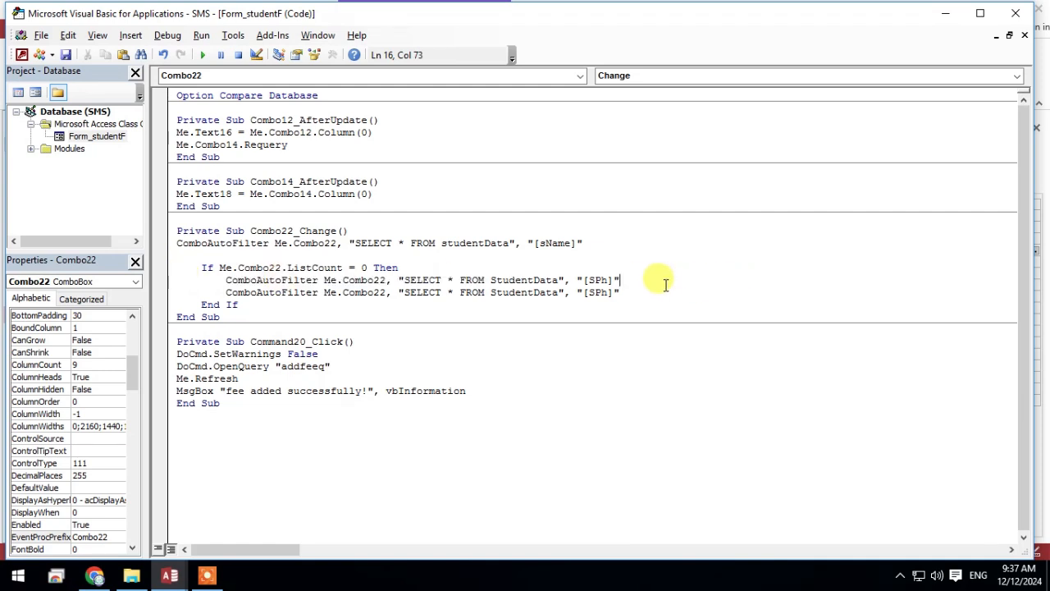
pyautogui.press('Return')
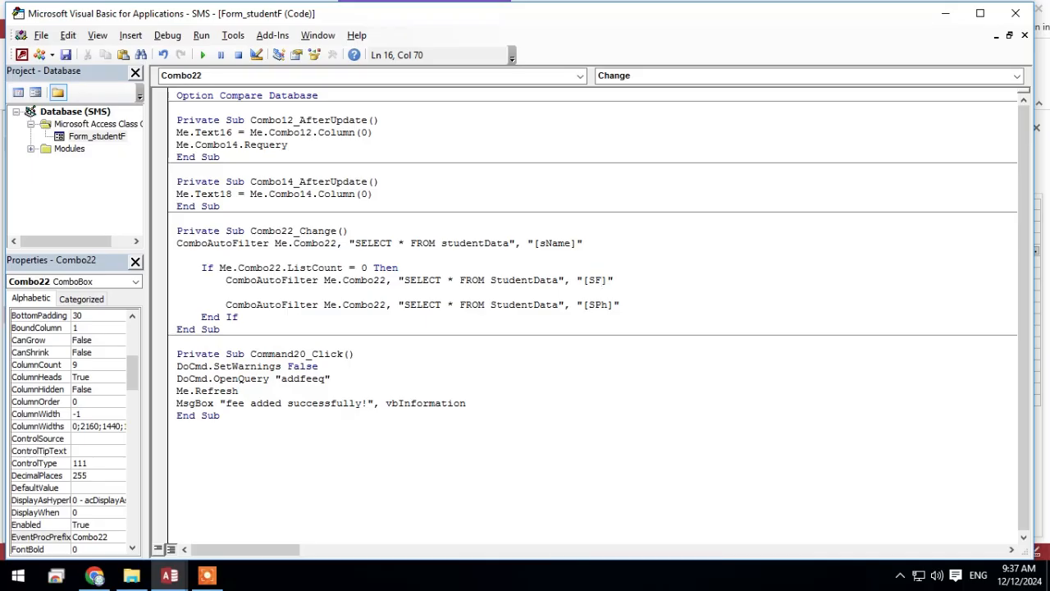
pyautogui.click(786, 319)
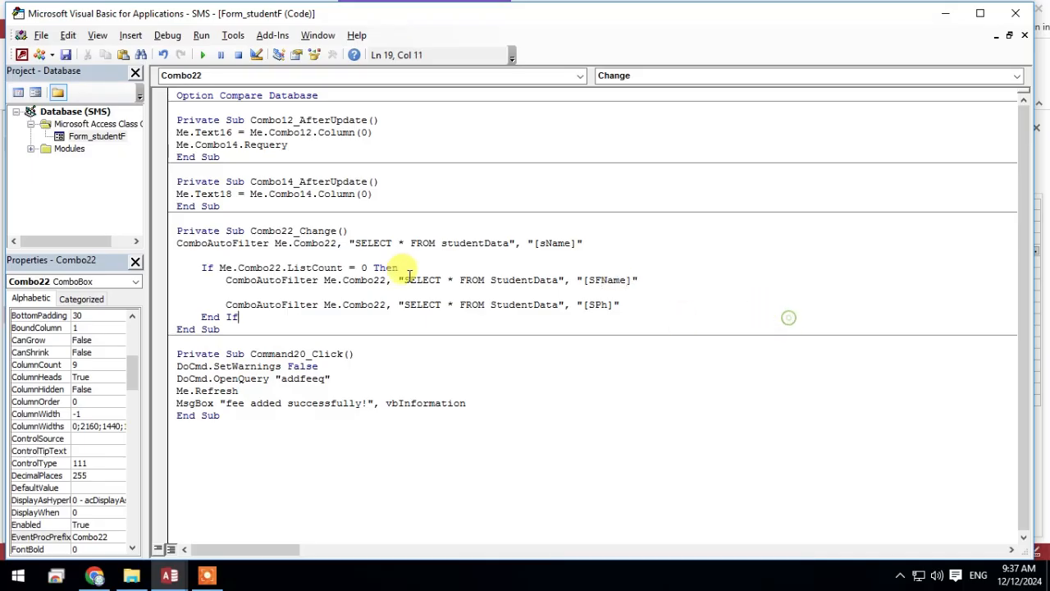
# Insert the condition ElseIf Me.Combo22.ListCount = 0 Then between the SFName and SPh filter lines
pyautogui.moveTo(398, 267); pyautogui.dragTo(199, 264)
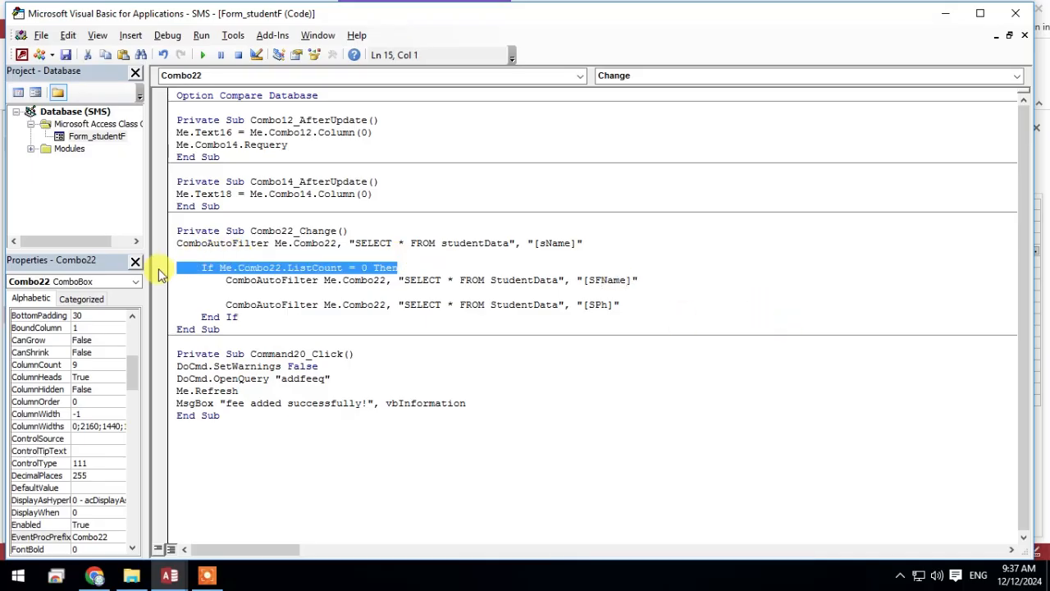
pyautogui.click(272, 293)
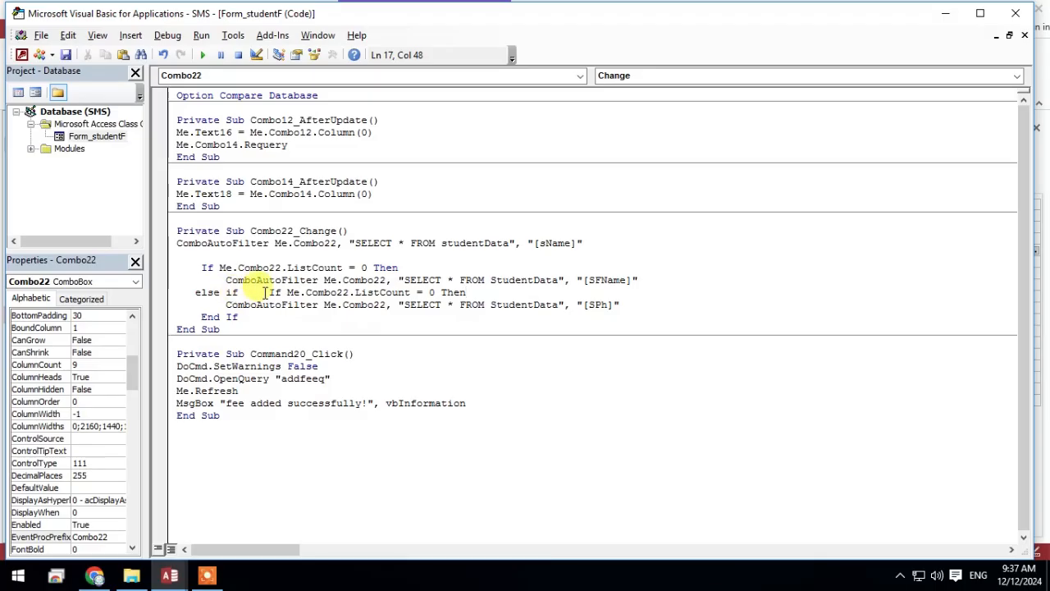
pyautogui.press('BackSpace')
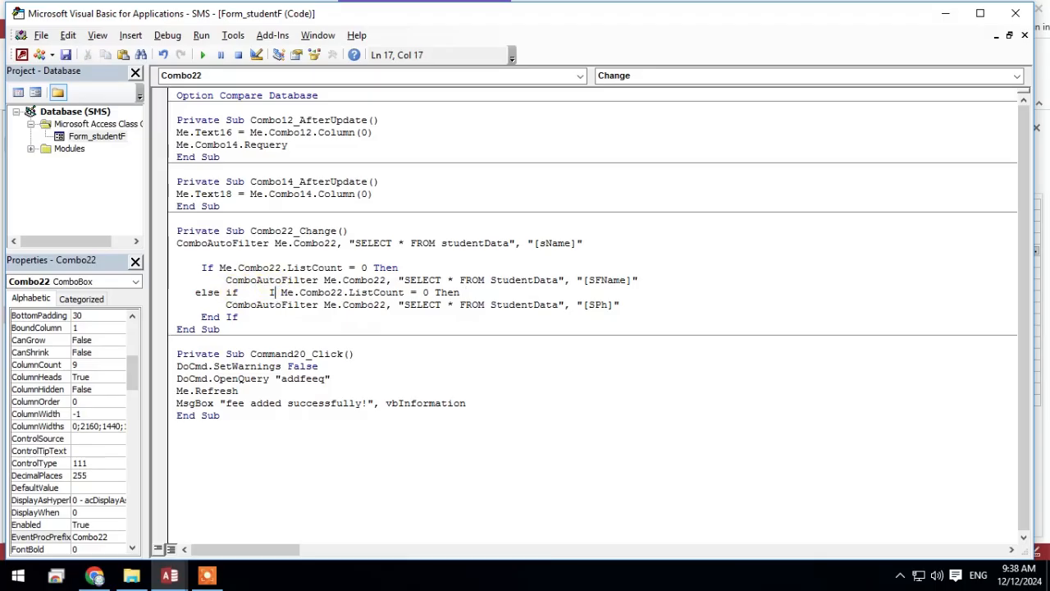
pyautogui.click(226, 293)
pyautogui.press('BackSpace')
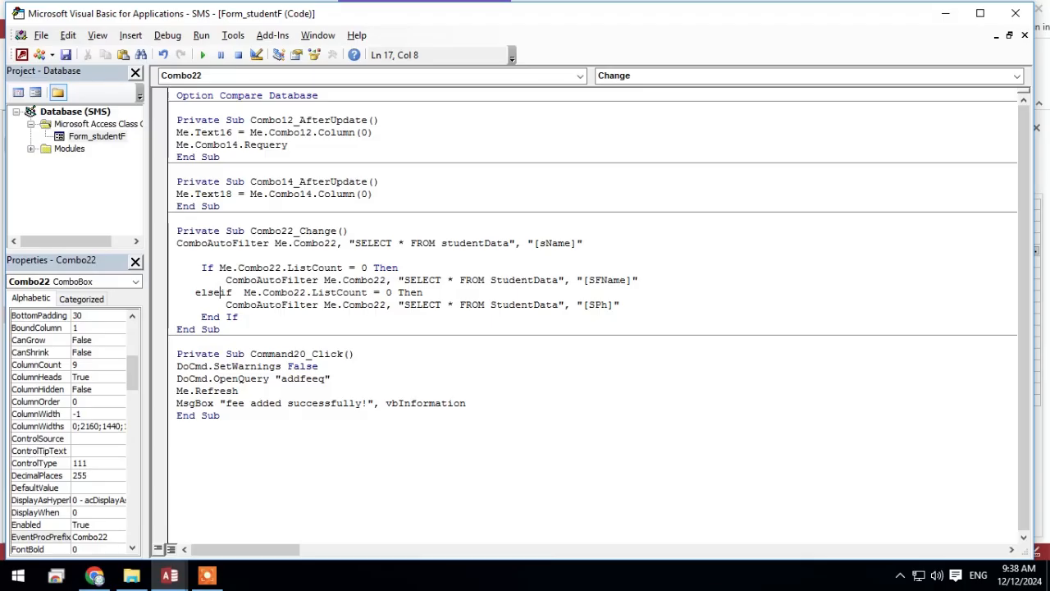
pyautogui.click(564, 403)
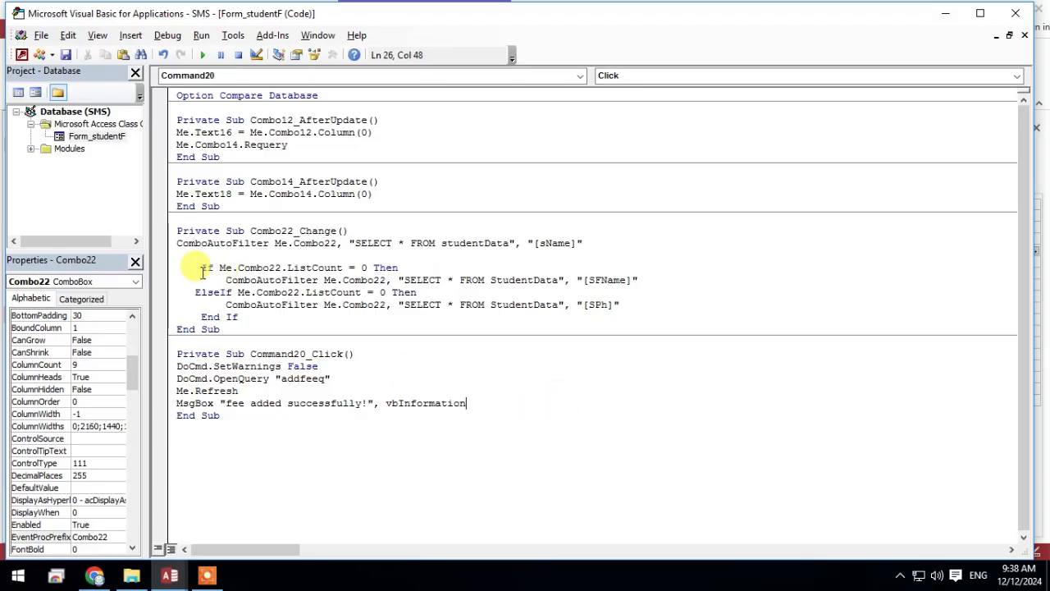
# Review the If condition and the sName and SFName filter lines in Combo22_Change
pyautogui.moveTo(201, 267); pyautogui.dragTo(400, 262)
pyautogui.click(416, 267)
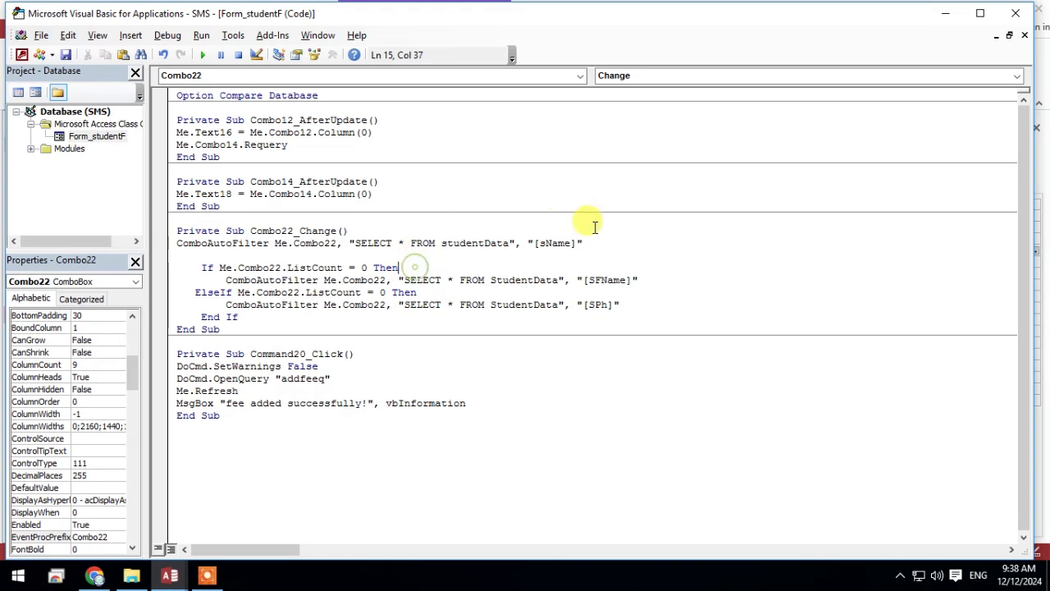
pyautogui.moveTo(582, 242); pyautogui.dragTo(182, 245)
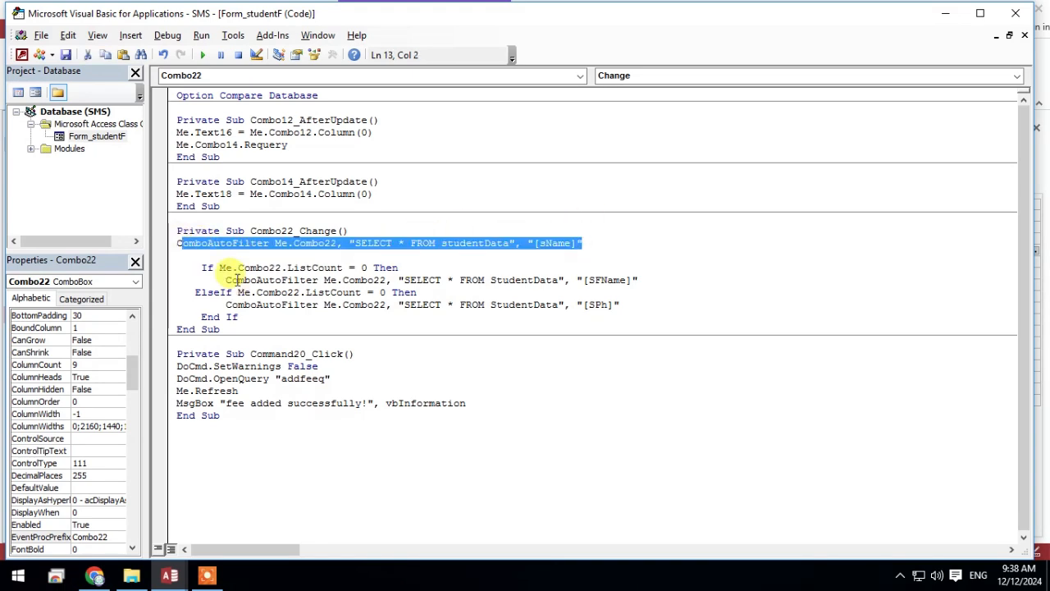
pyautogui.moveTo(220, 279); pyautogui.dragTo(631, 279)
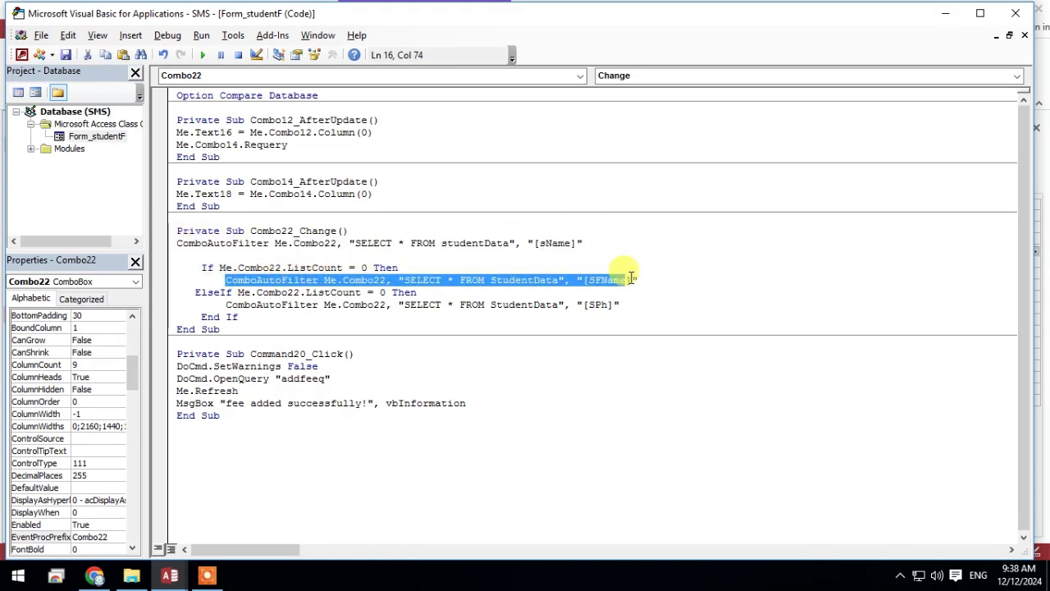
pyautogui.click(650, 281)
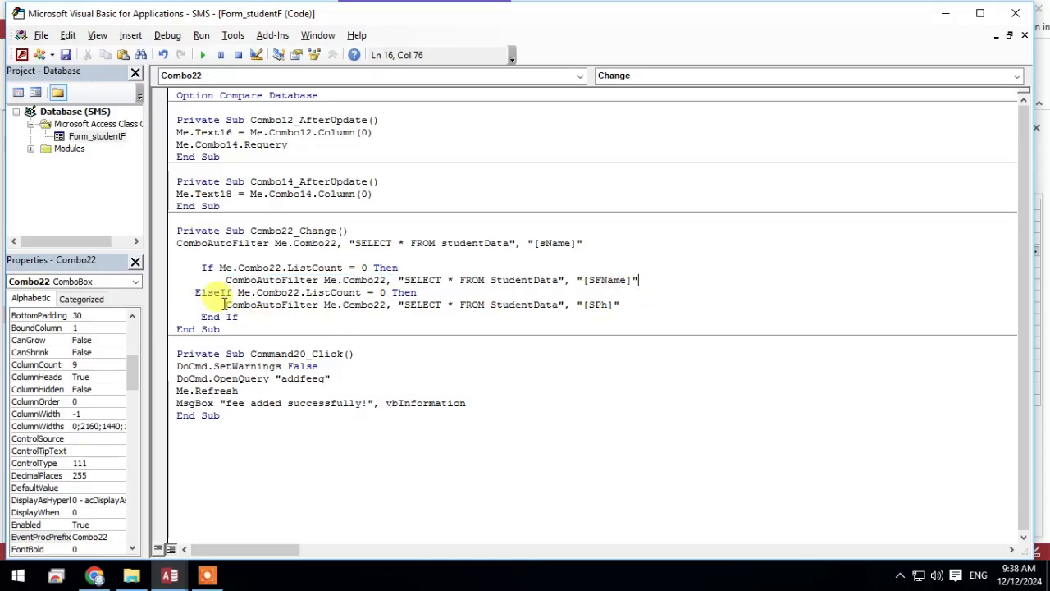
# Review the SPh filter line, reopen the student form in Form View and test its Search box with the start of a phone number
pyautogui.moveTo(225, 303); pyautogui.dragTo(627, 304)
pyautogui.click(654, 311)
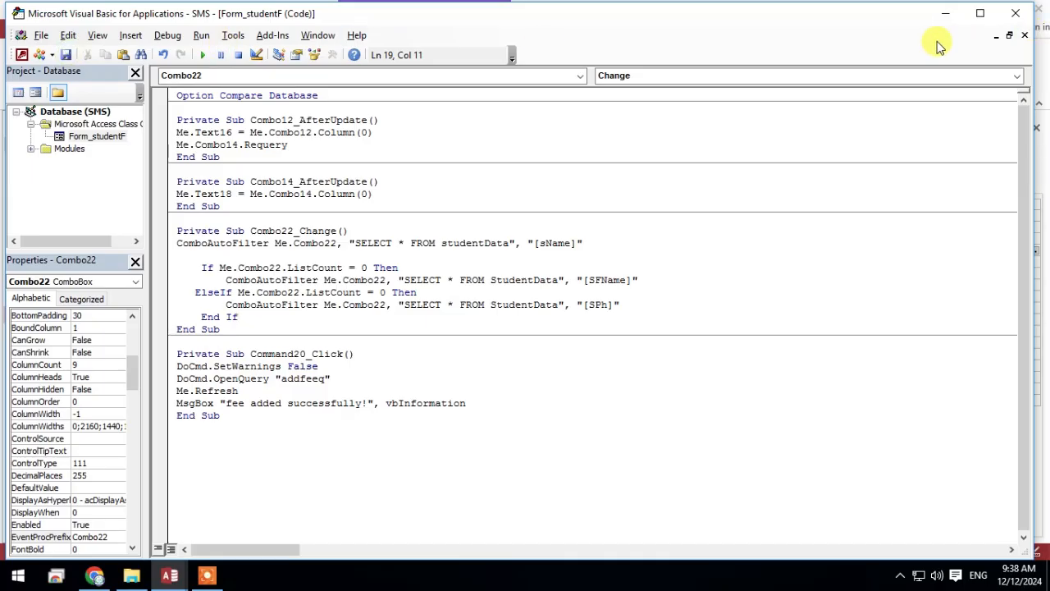
pyautogui.click(945, 13)
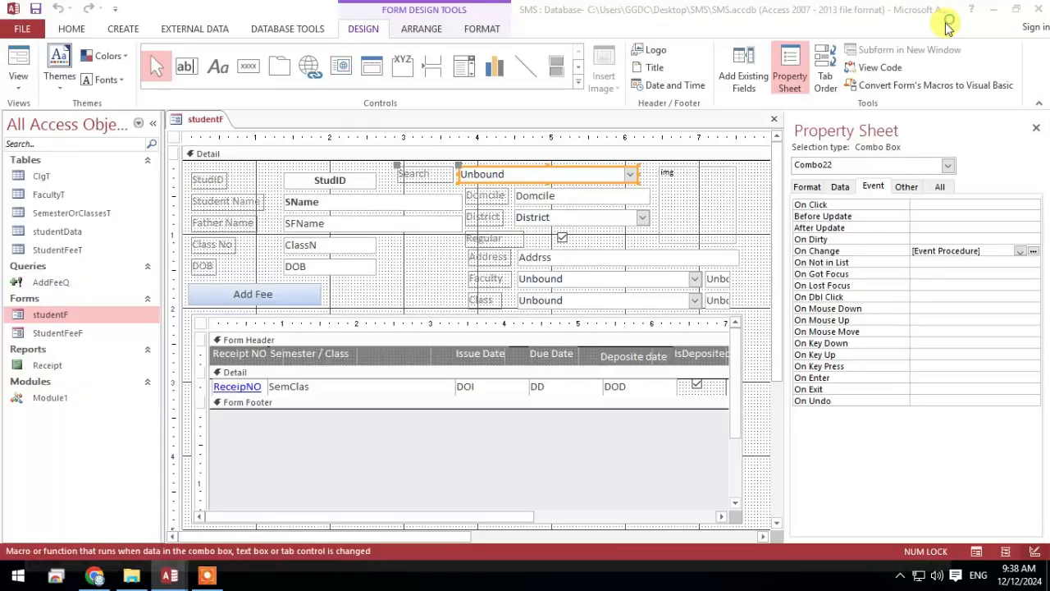
pyautogui.click(14, 68)
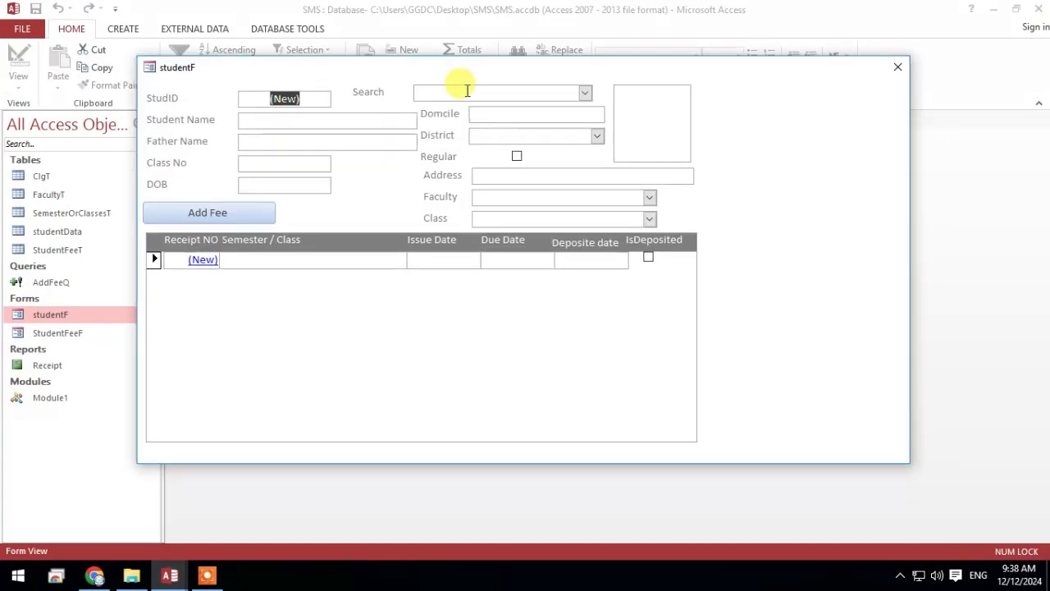
pyautogui.click(467, 91)
pyautogui.write('0123')
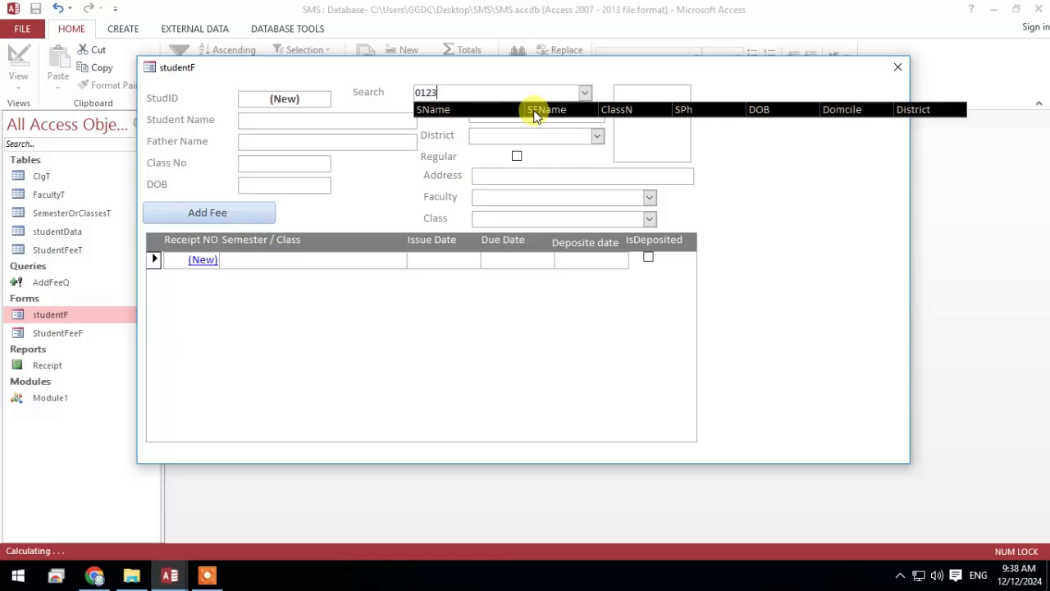
pyautogui.moveTo(454, 91); pyautogui.dragTo(251, 56)
pyautogui.press('BackSpace')
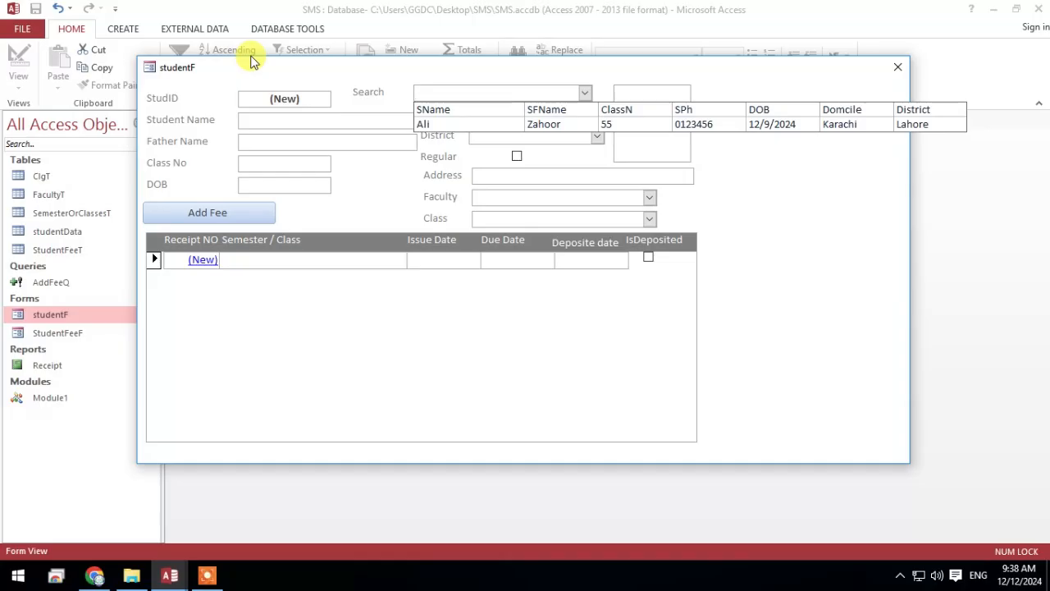
# Test the Search combo box with a father name
pyautogui.click(610, 201)
pyautogui.click(490, 93)
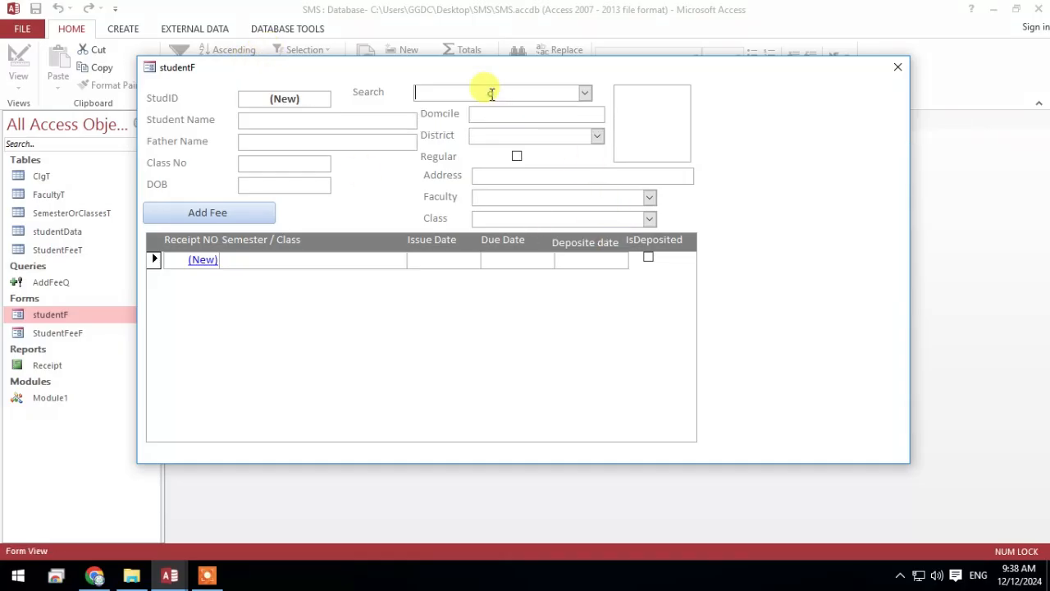
pyautogui.write('zahoor')
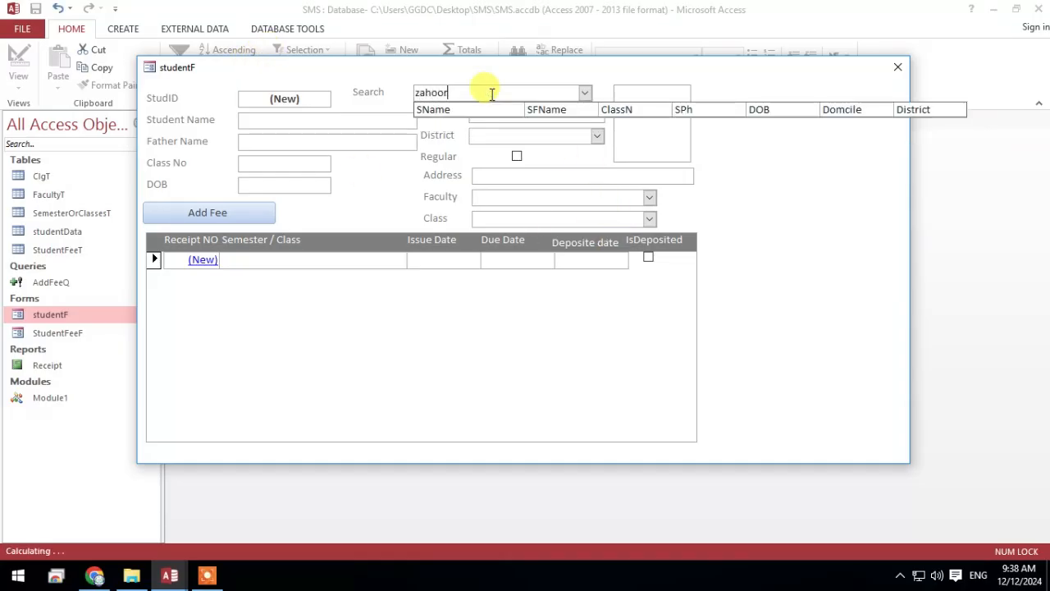
# In Combo22_Change, comment out the SFName filter line and the ElseIf condition, and save the code
pyautogui.click(173, 574)
pyautogui.click(320, 493)
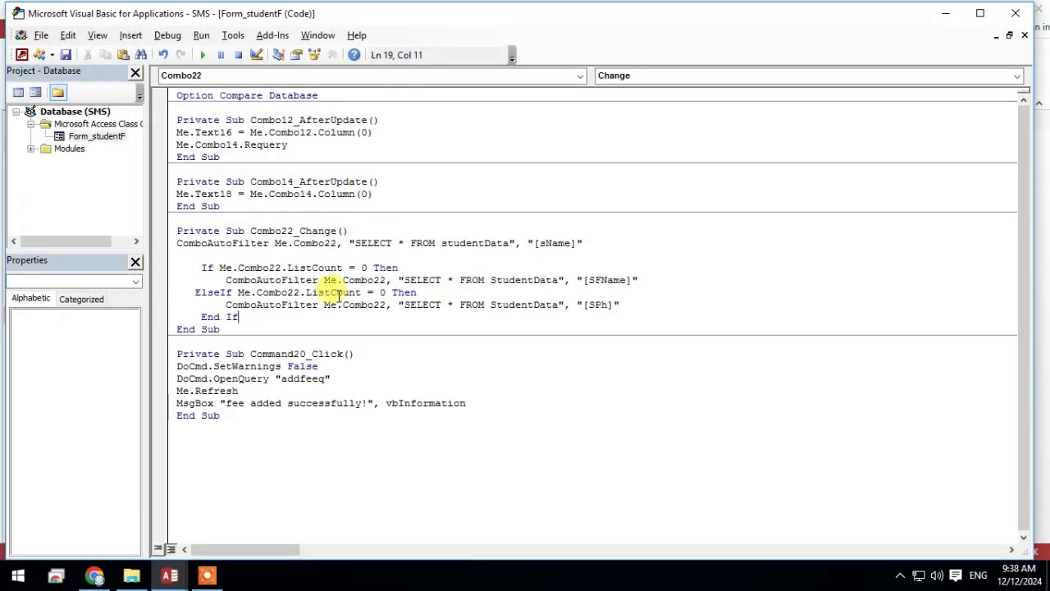
pyautogui.click(194, 292)
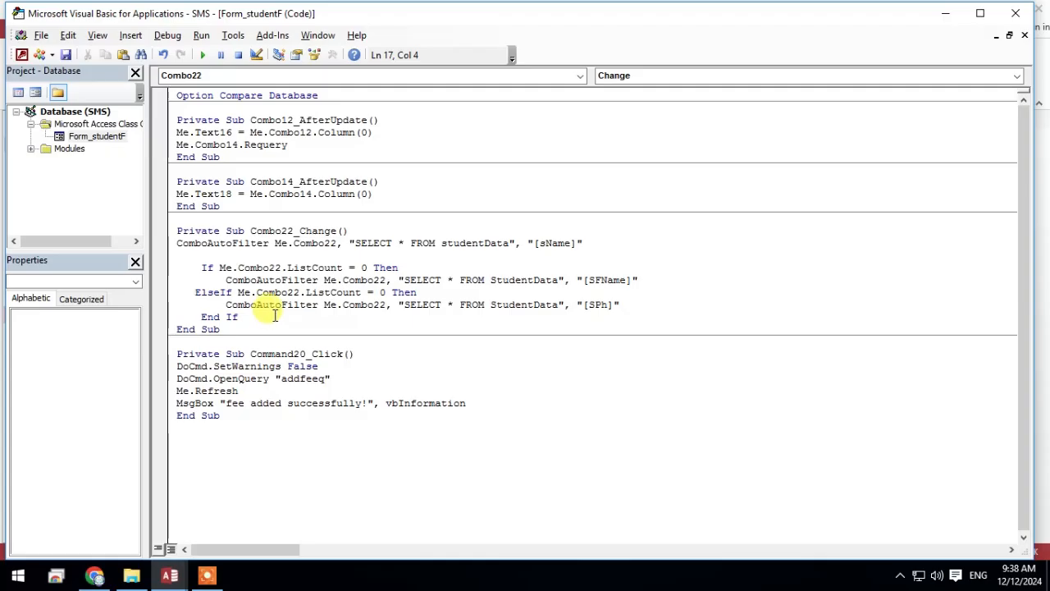
pyautogui.write("'")
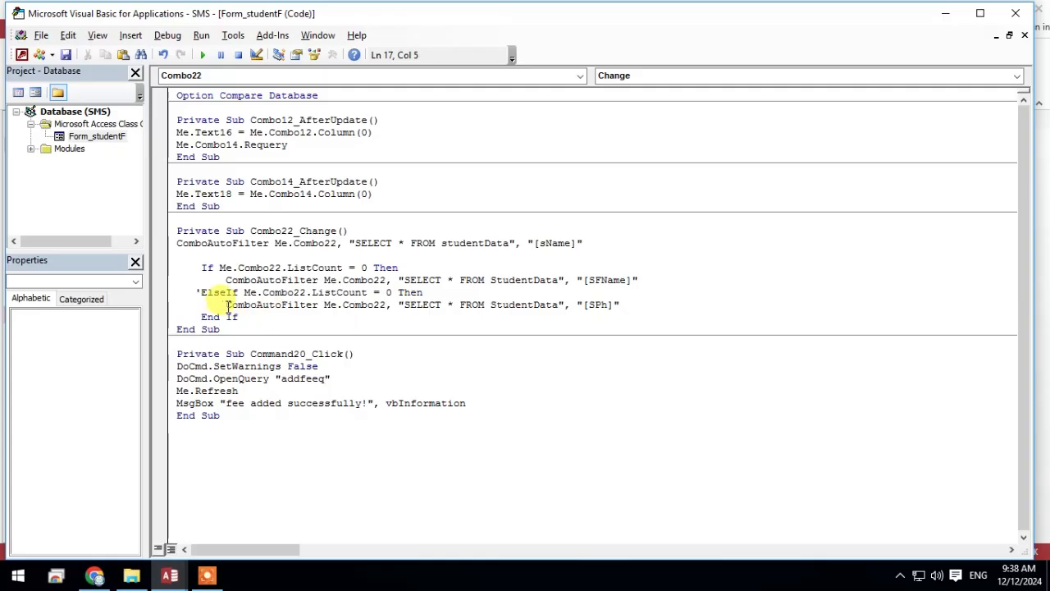
pyautogui.write("'")
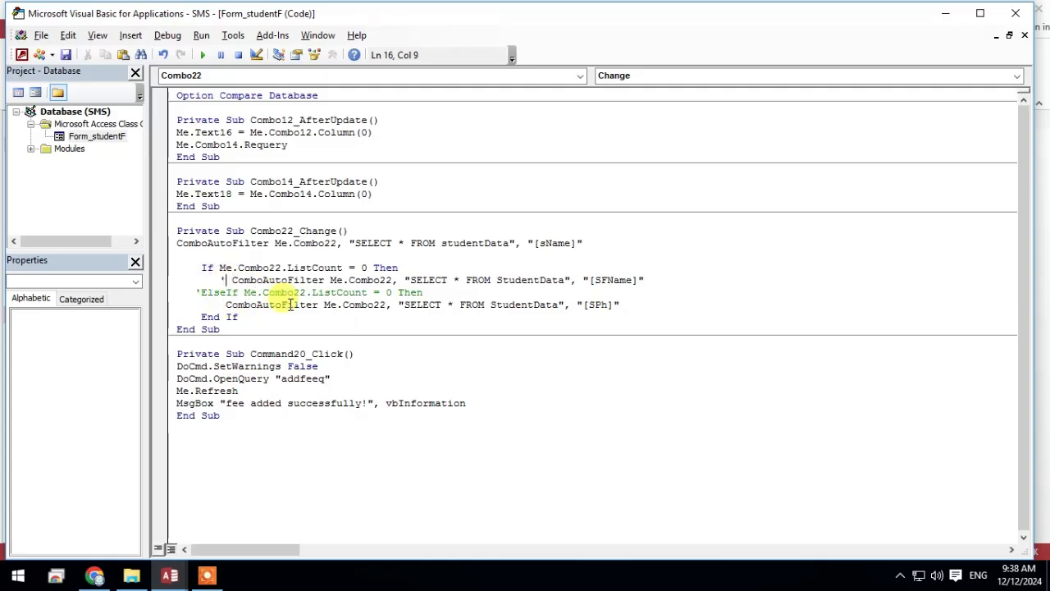
pyautogui.click(784, 313)
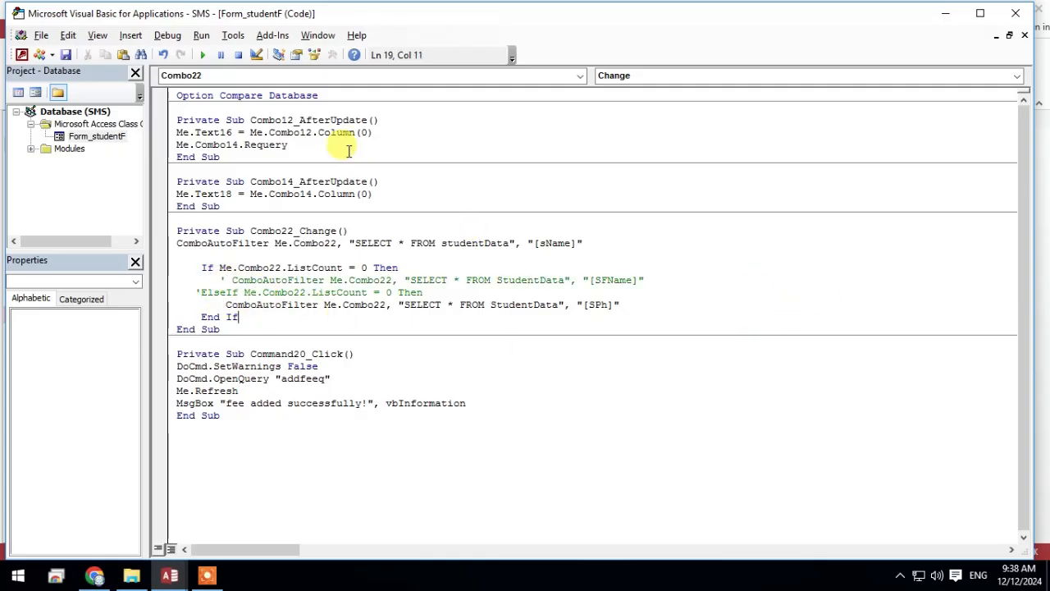
pyautogui.click(68, 57)
pyautogui.click(531, 335)
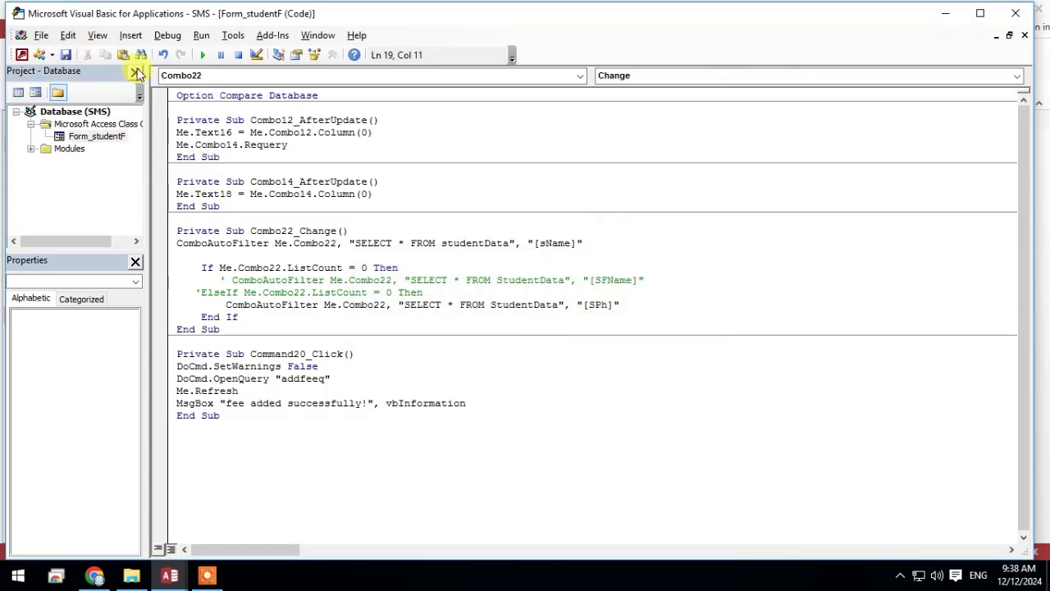
# Return to the form, clear the Search box and retest it with the start of a phone number
pyautogui.click(945, 13)
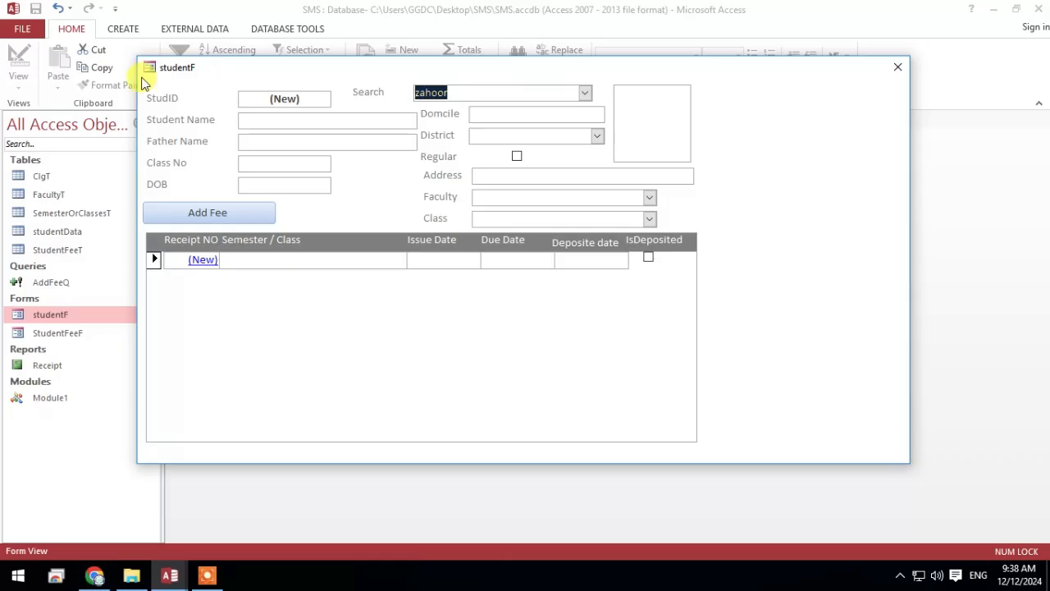
pyautogui.press('BackSpace')
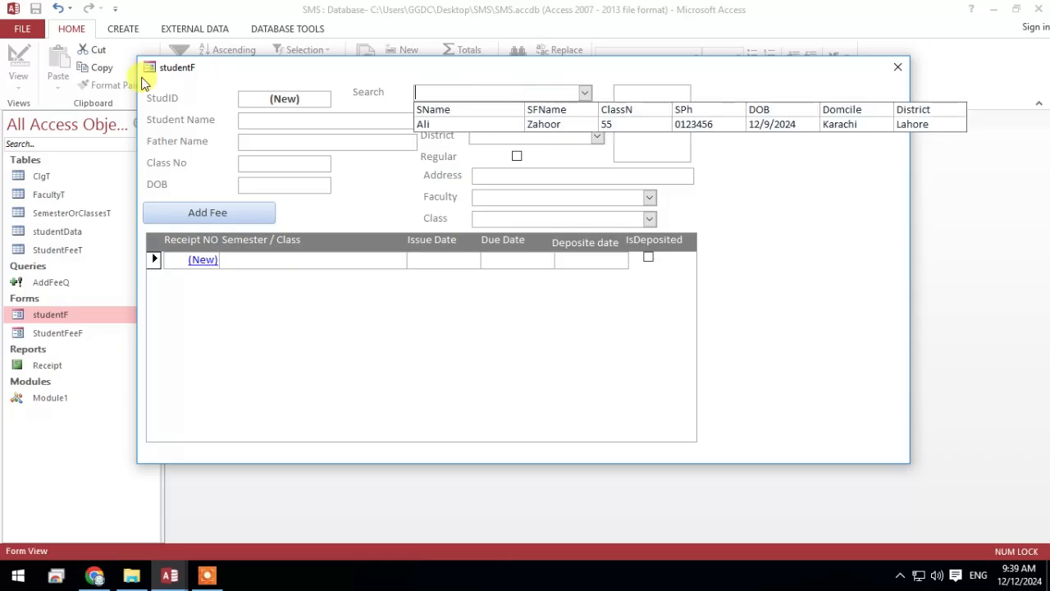
pyautogui.click(865, 213)
pyautogui.click(550, 93)
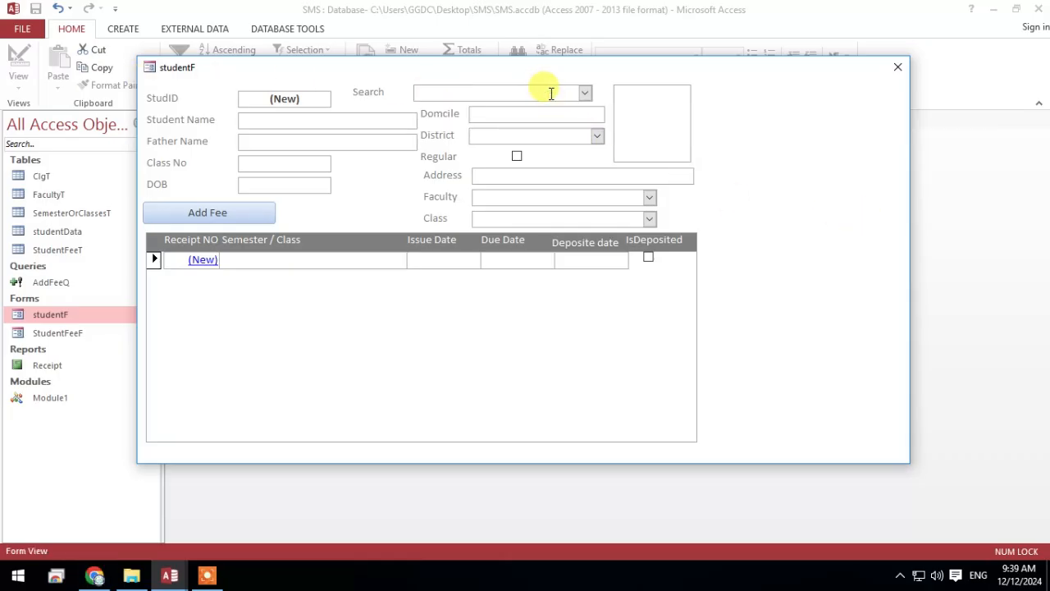
pyautogui.write('0123')
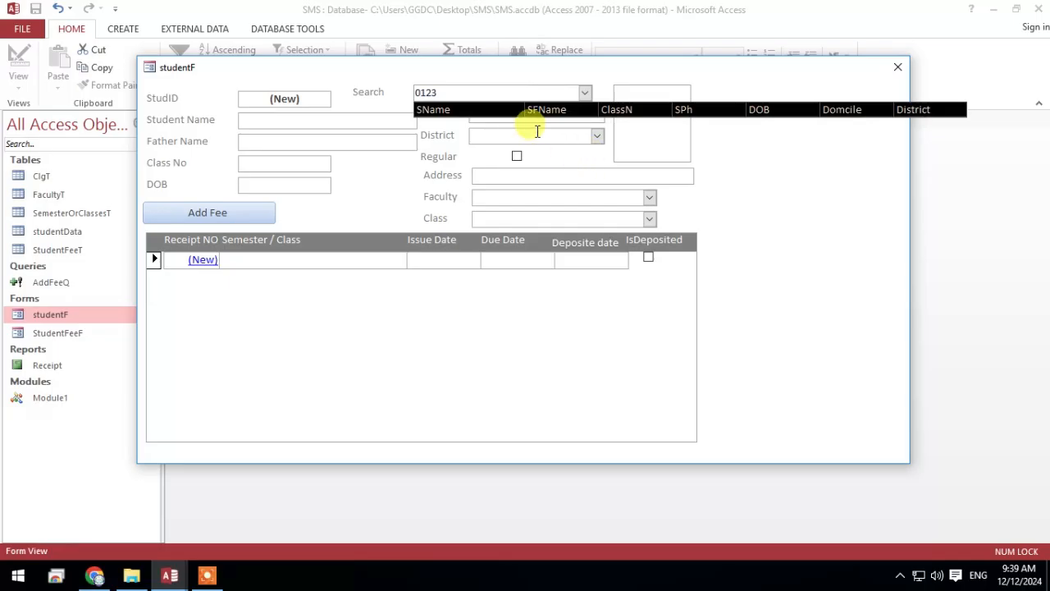
pyautogui.click(528, 139)
pyautogui.click(531, 334)
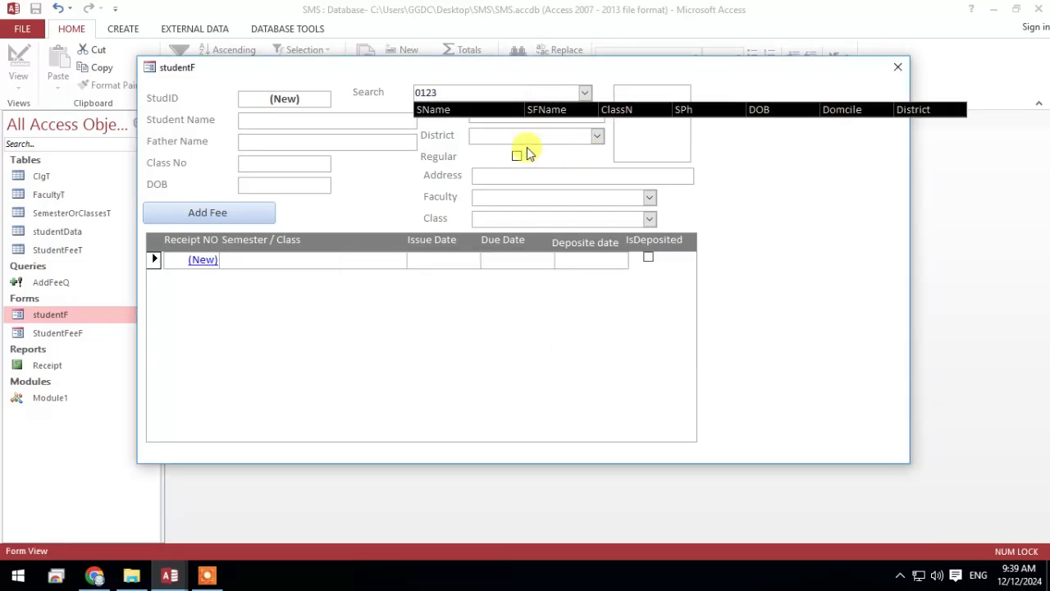
pyautogui.click(532, 90)
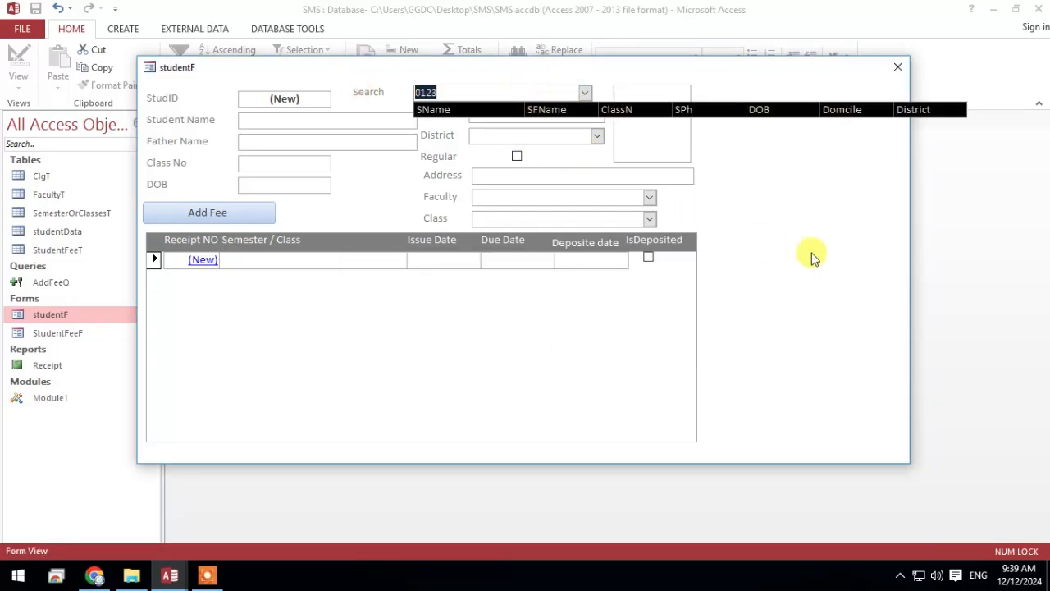
# Shorten the Search box entry and switch the studentF form to Design View
pyautogui.rightClick(826, 212)
pyautogui.click(775, 176)
pyautogui.click(497, 87)
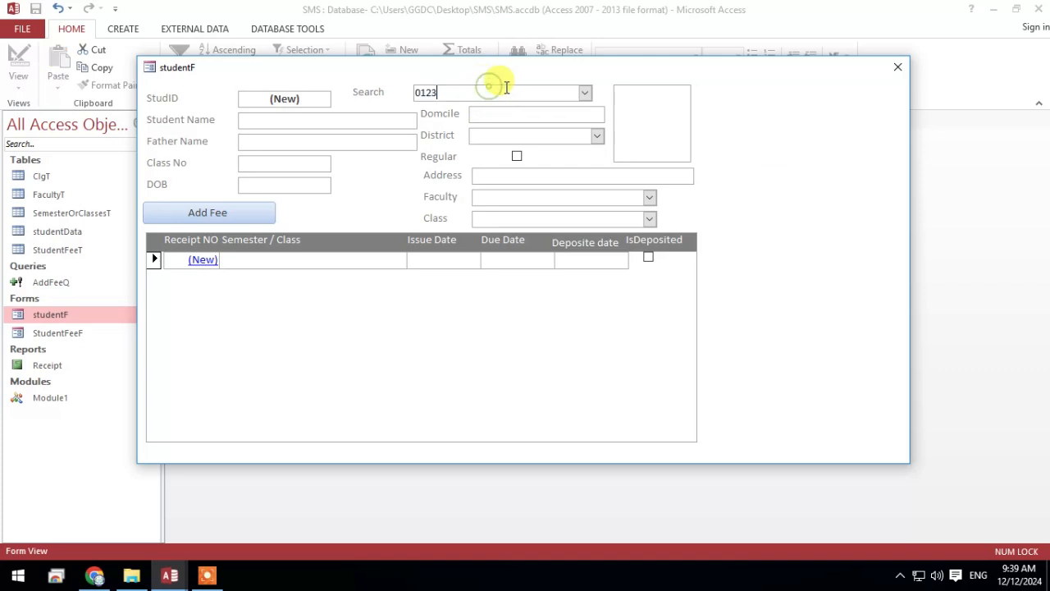
pyautogui.press('BackSpace')
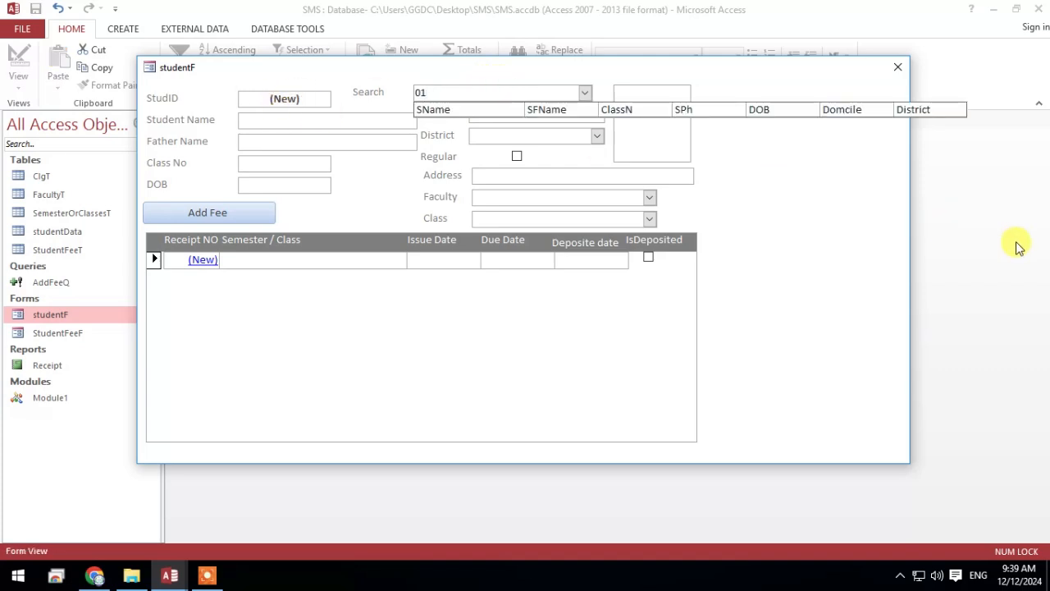
pyautogui.rightClick(869, 205)
pyautogui.click(917, 257)
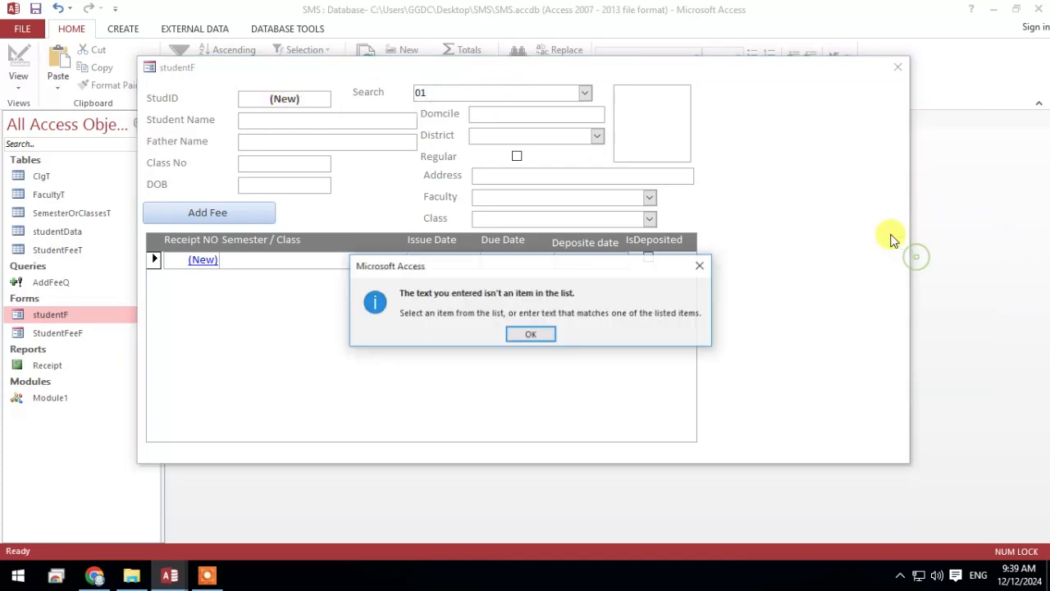
pyautogui.click(530, 334)
pyautogui.click(485, 335)
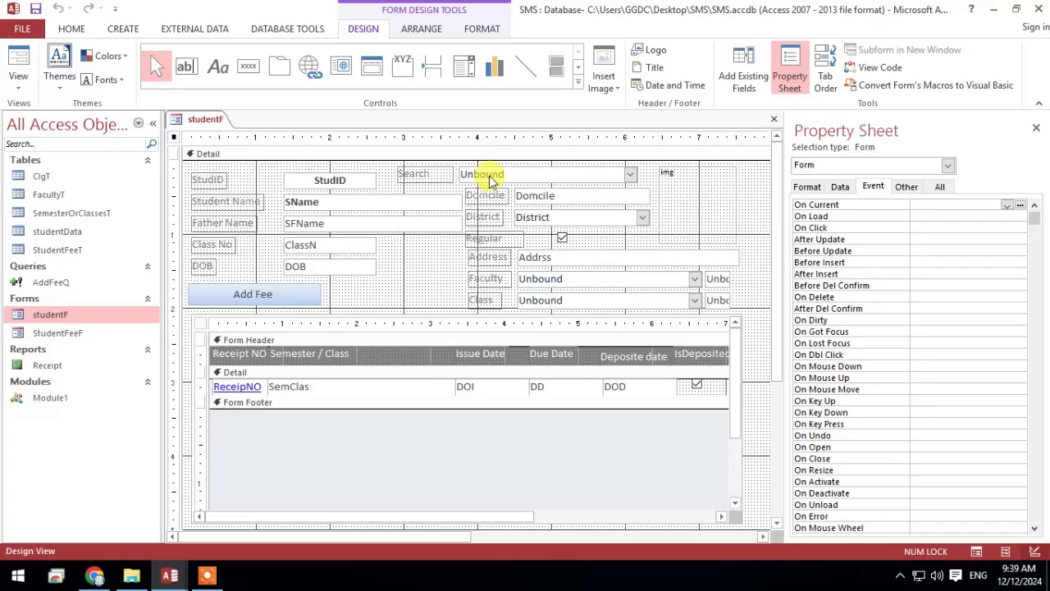
# Set the Search combo box's Column Heads property to No
pyautogui.click(552, 177)
pyautogui.click(941, 187)
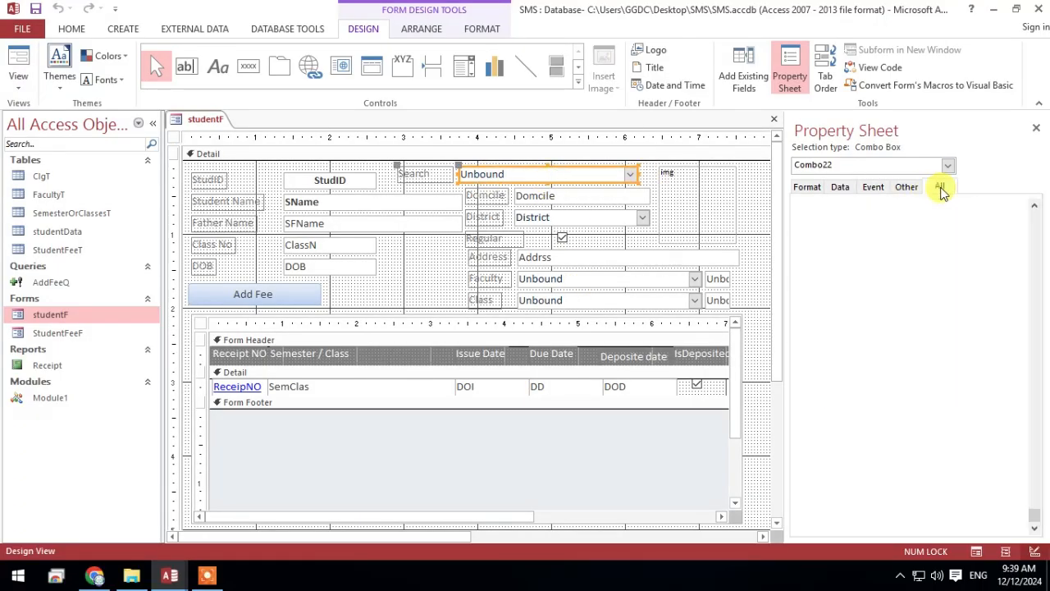
pyautogui.click(806, 186)
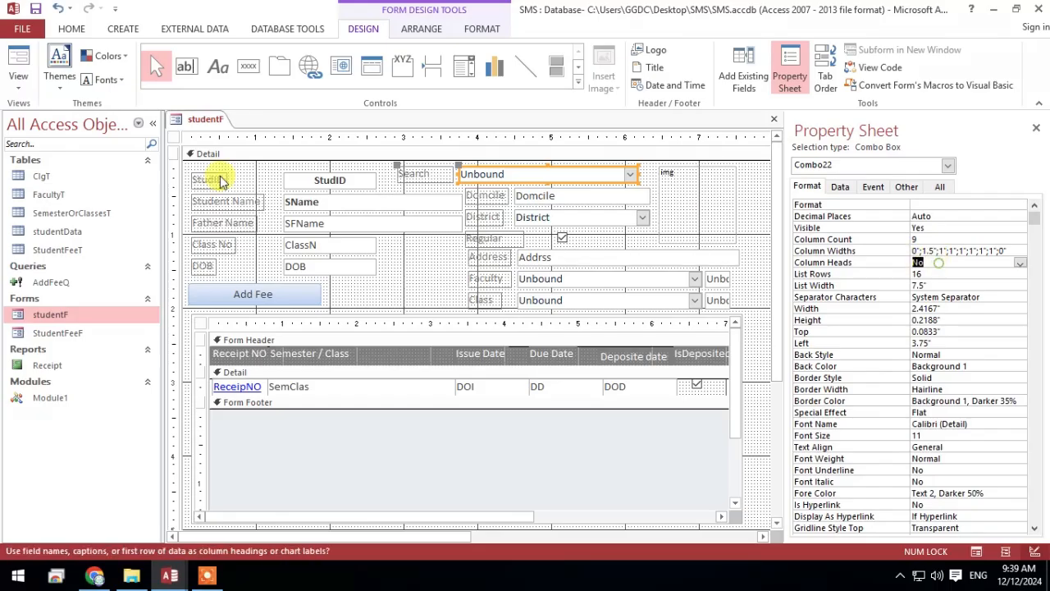
# Reopen the form in Form View and check the phone search with the column headings turned off
pyautogui.click(18, 67)
pyautogui.click(561, 163)
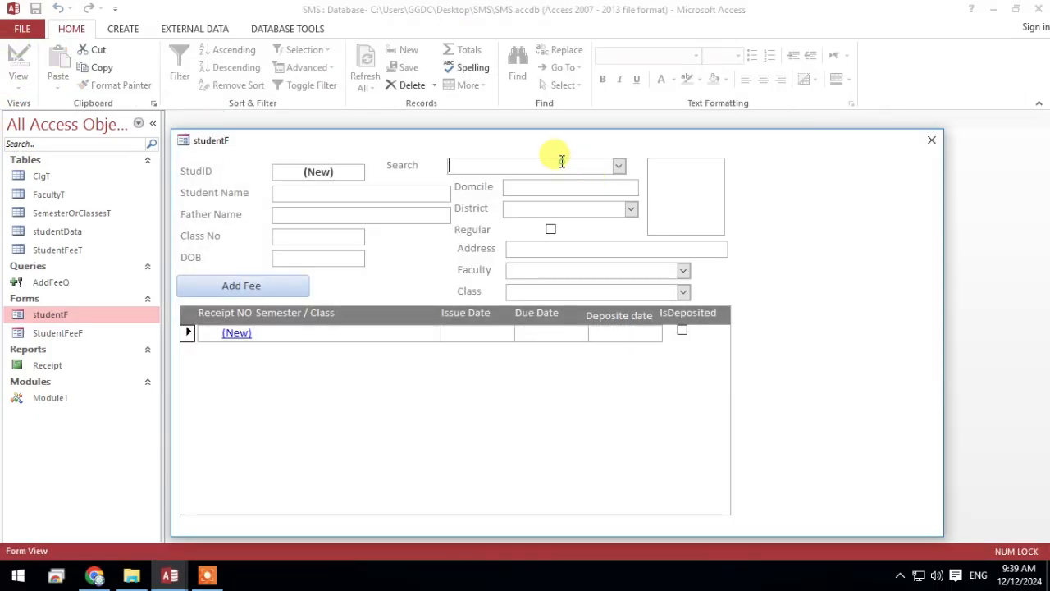
pyautogui.write('0123')
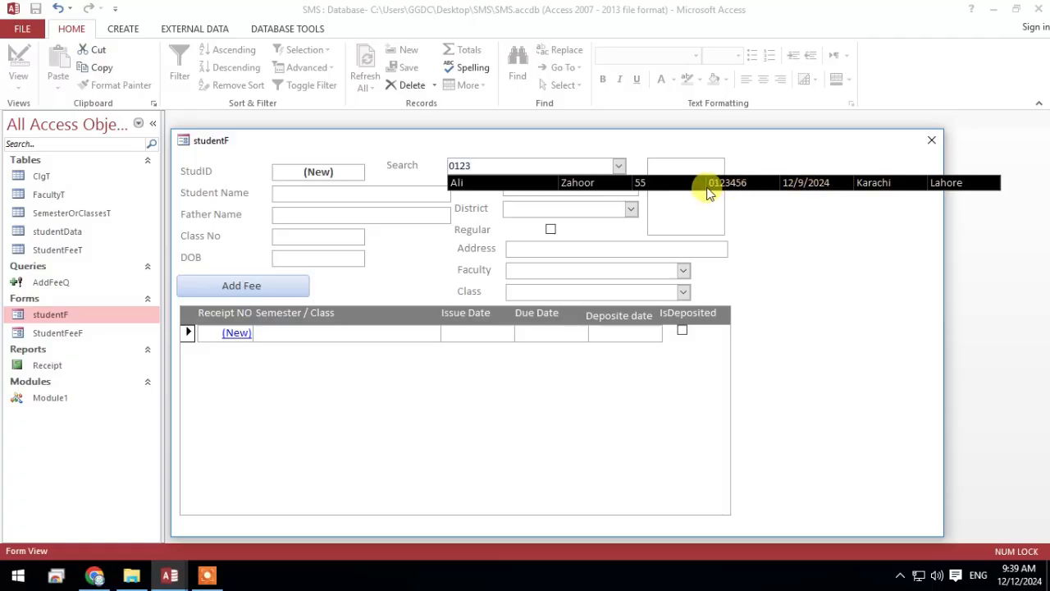
pyautogui.click(767, 215)
# In Combo22_Change, change the ListCount comparison to 1 in both the If condition and the commented ElseIf condition
pyautogui.moveTo(171, 572)
pyautogui.click(271, 513)
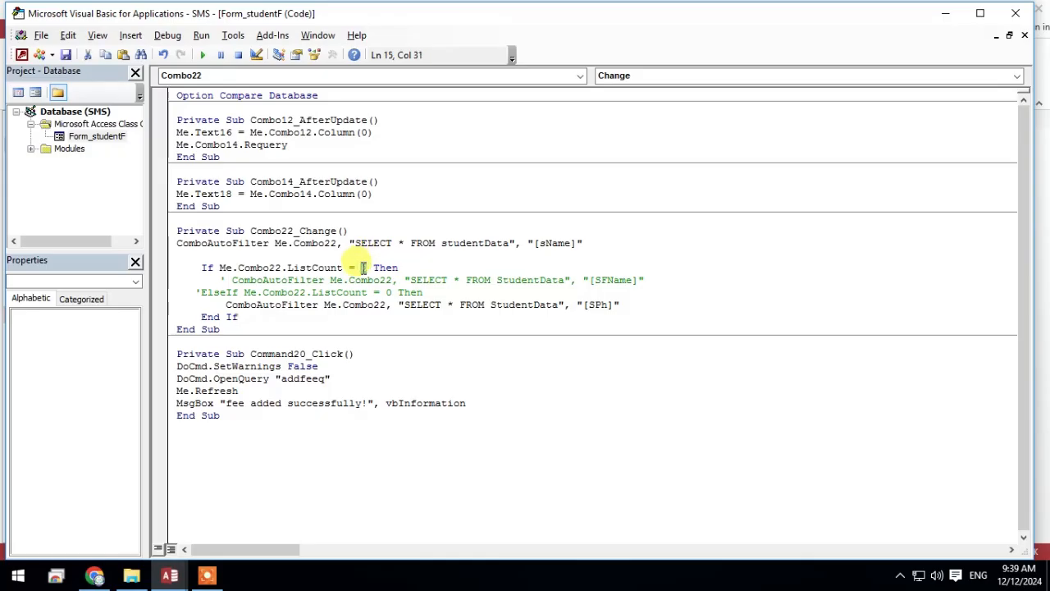
pyautogui.doubleClick(362, 267)
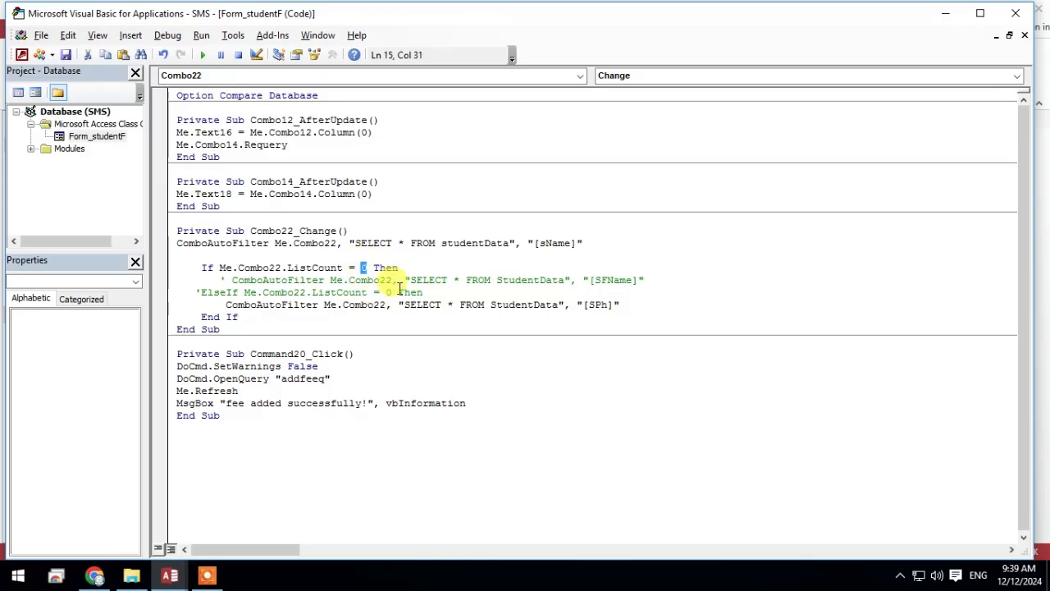
pyautogui.write('1')
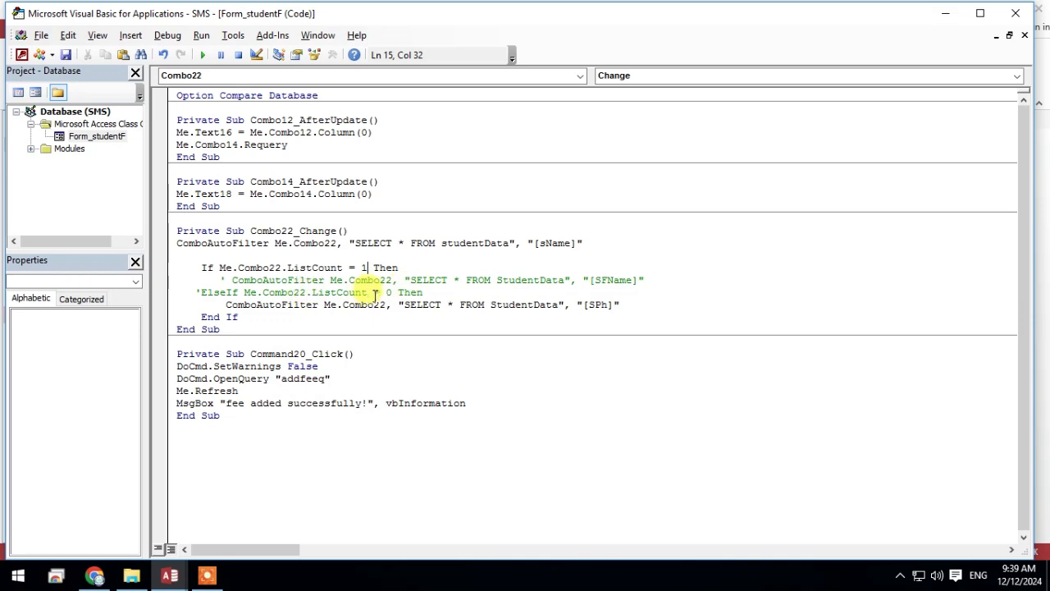
pyautogui.write('1')
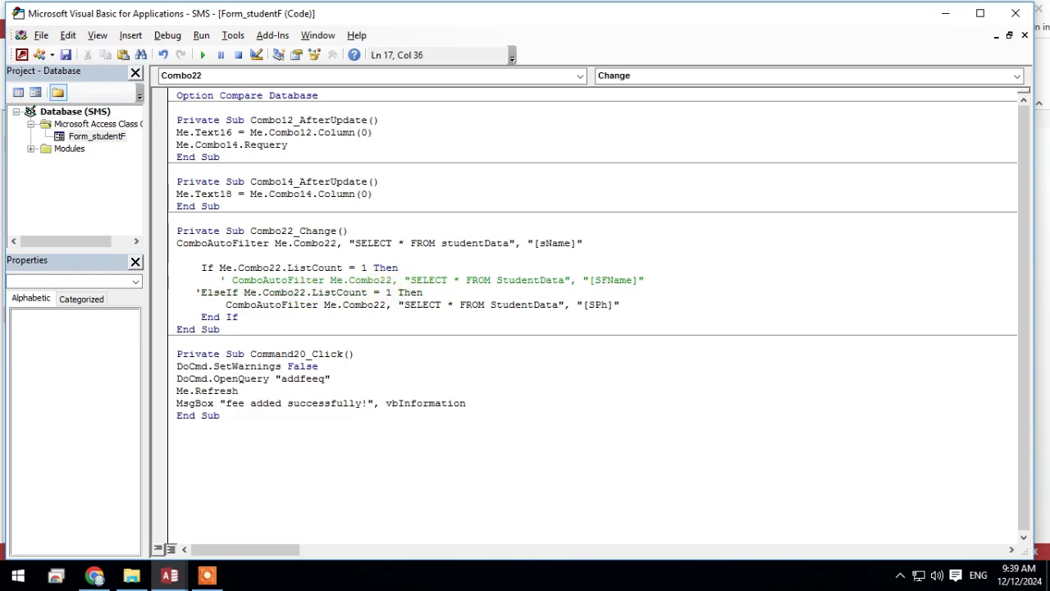
# Uncomment the SFName filter line and the ElseIf condition in Combo22_Change, and save the code
pyautogui.moveTo(225, 280); pyautogui.dragTo(219, 280)
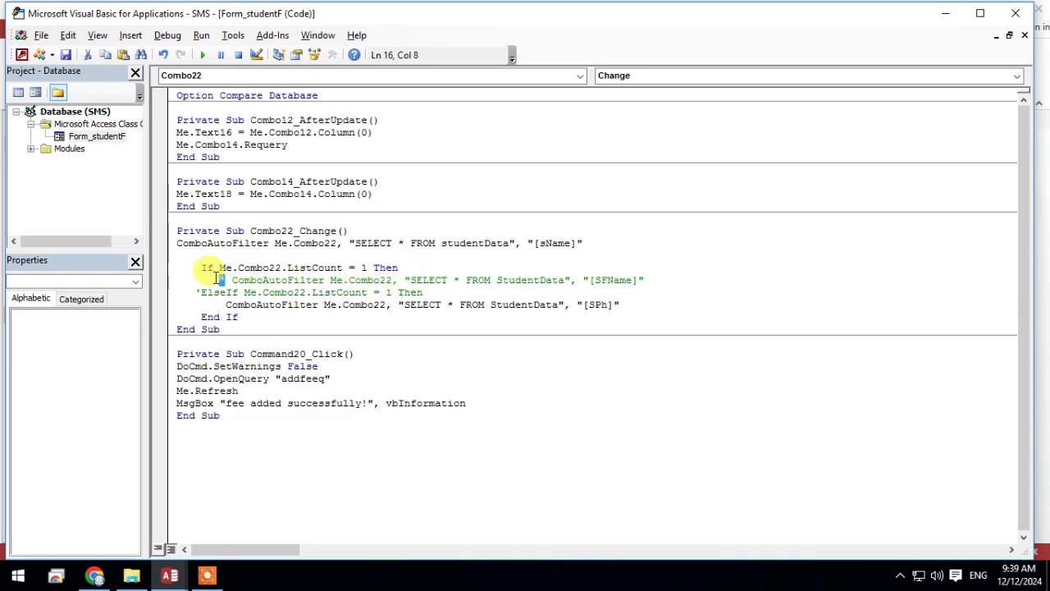
pyautogui.press('Delete')
pyautogui.click(201, 293)
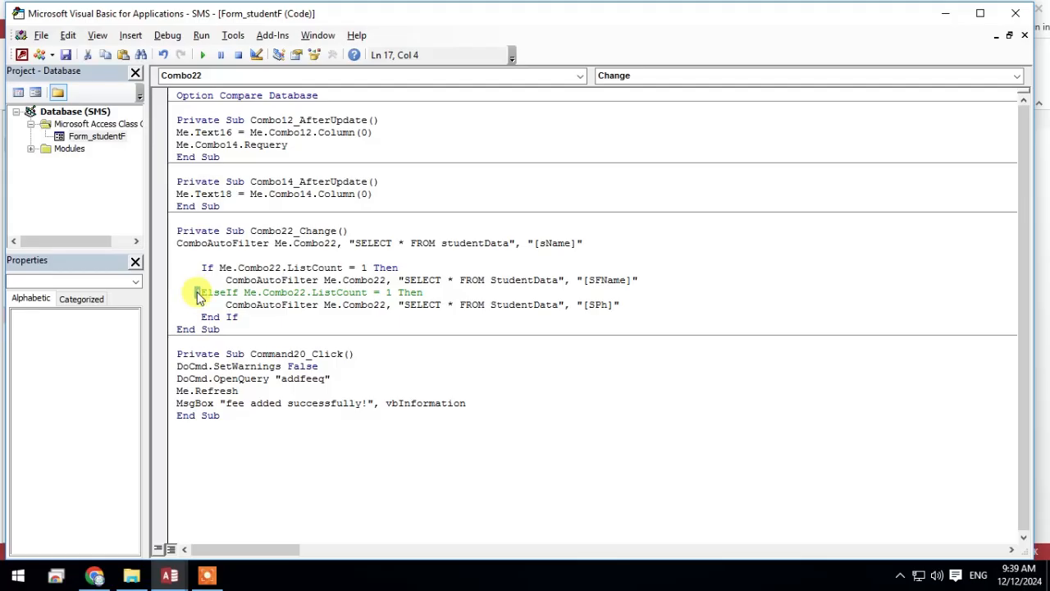
pyautogui.press('Delete')
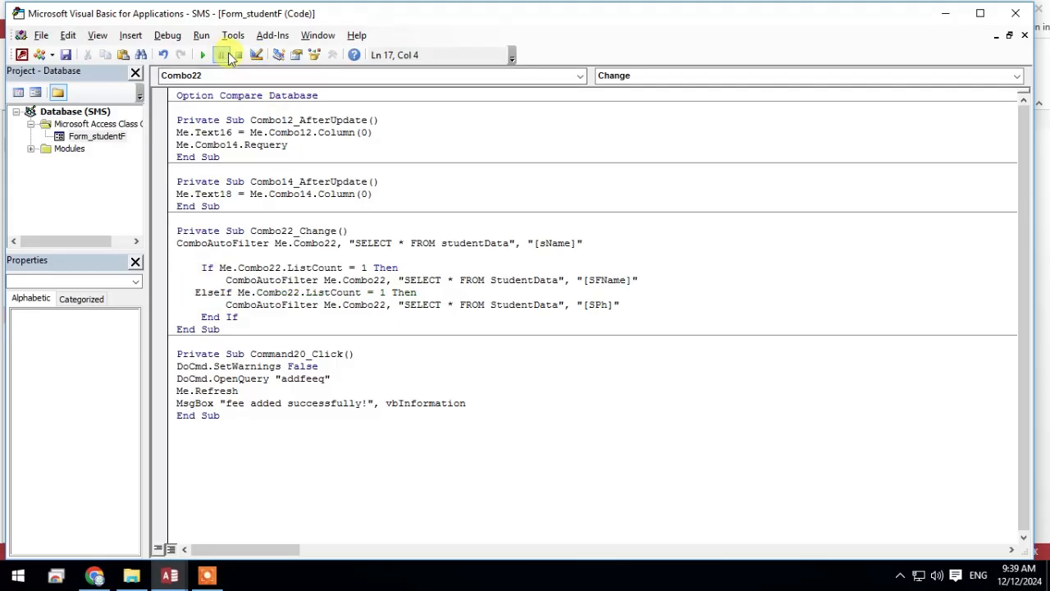
pyautogui.click(67, 56)
pyautogui.click(531, 336)
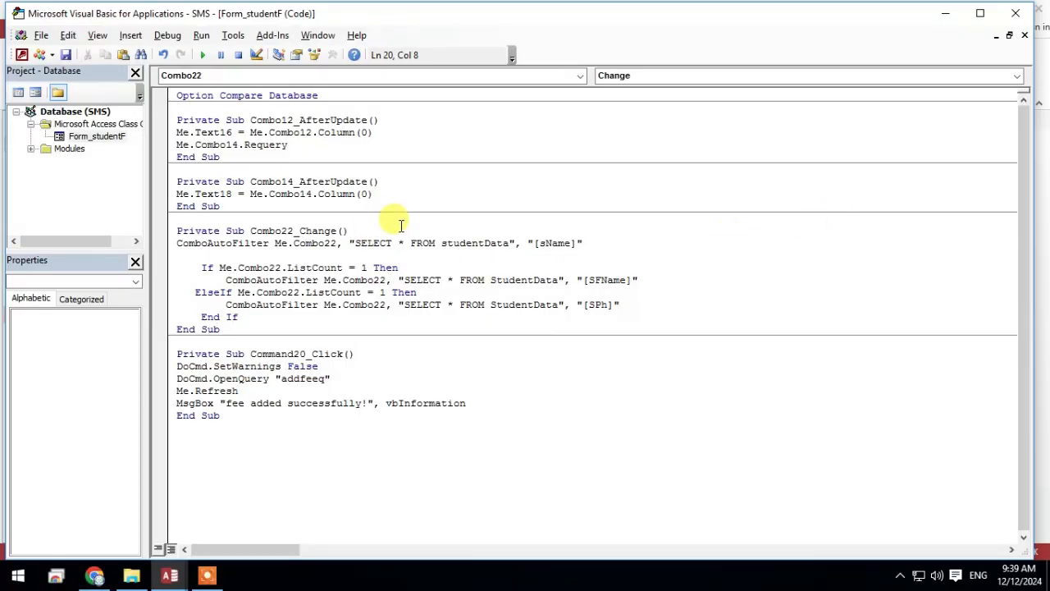
# Reload the studentF form through Design View, test the Search combo box with a partial phone number, and clear the entry
pyautogui.click(947, 14)
pyautogui.rightClick(788, 232)
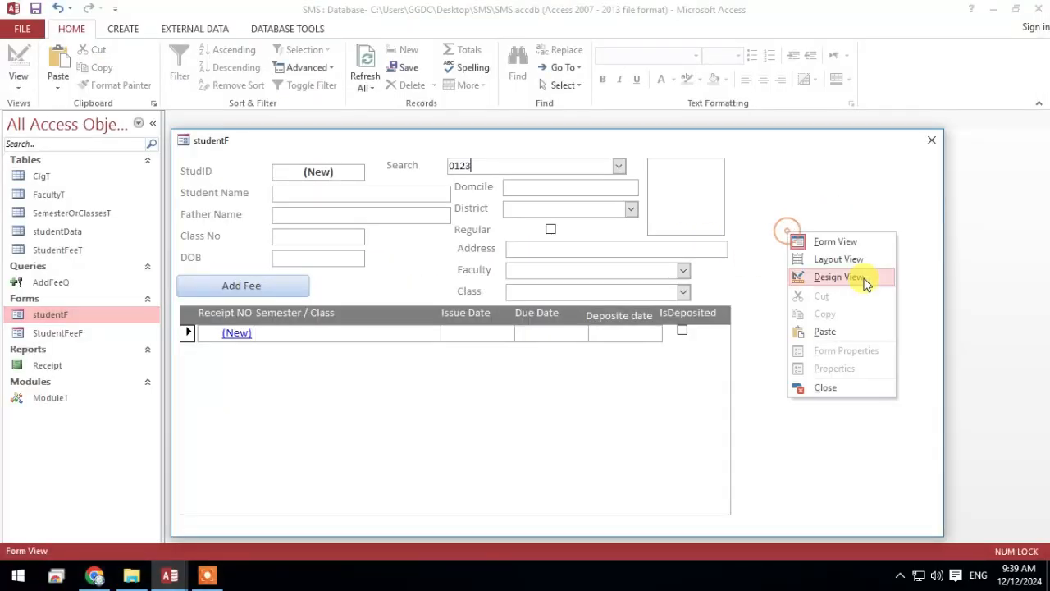
pyautogui.click(853, 276)
pyautogui.click(538, 333)
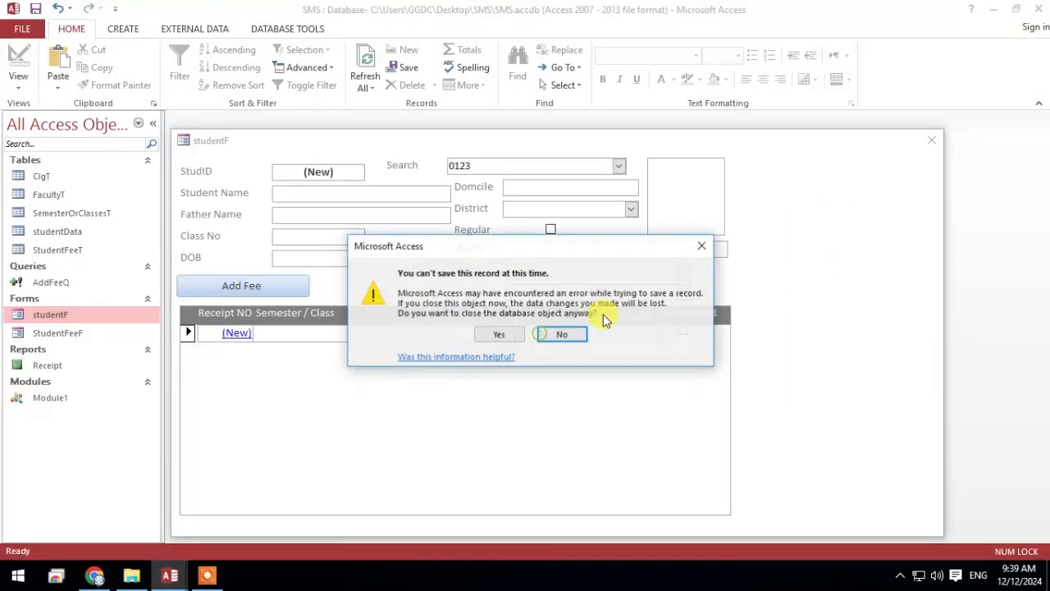
pyautogui.click(515, 334)
pyautogui.click(18, 64)
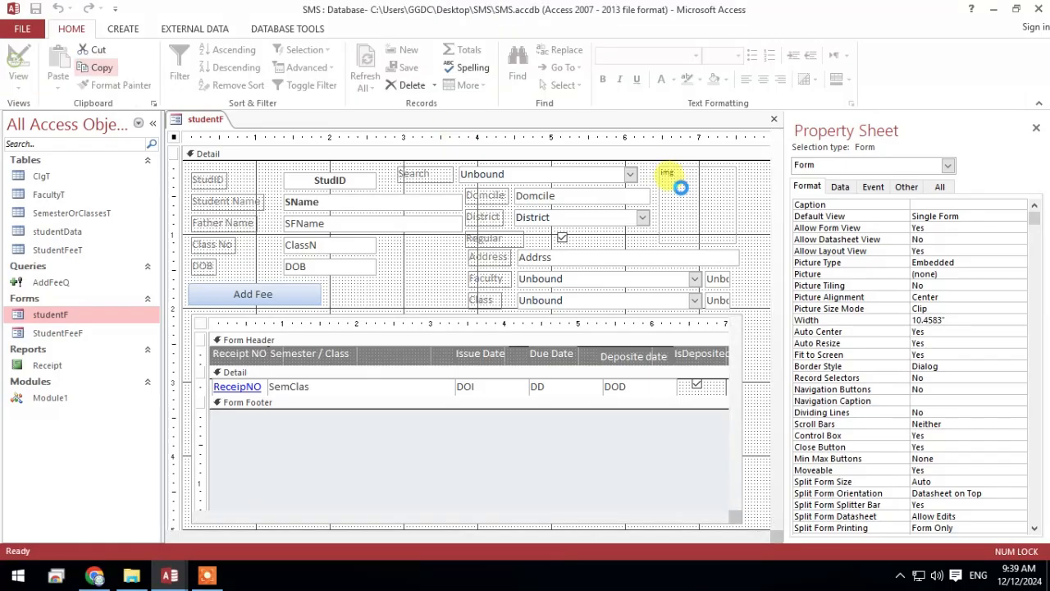
pyautogui.click(513, 166)
pyautogui.write('0123')
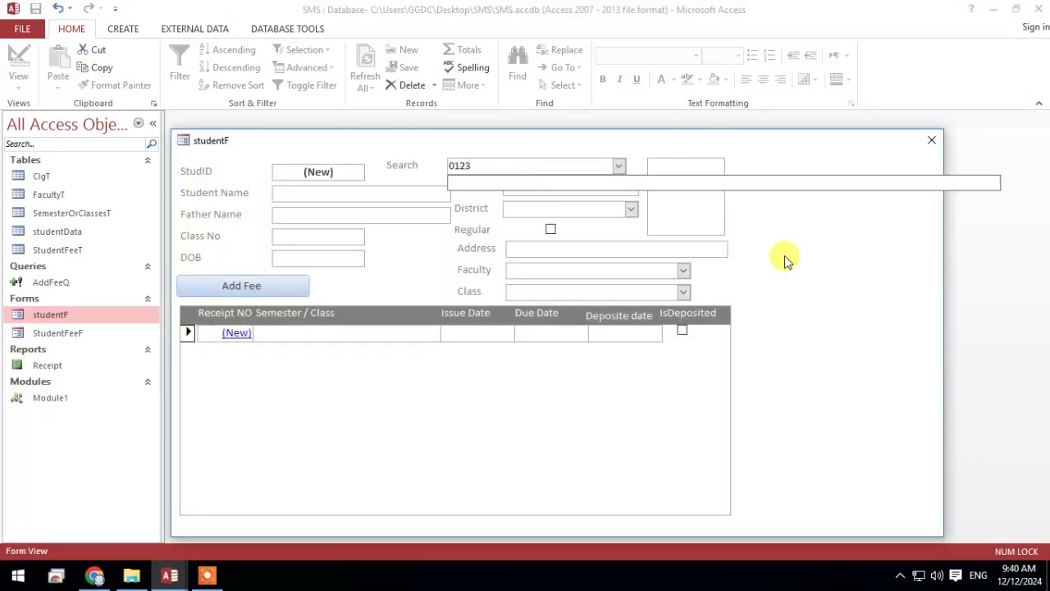
pyautogui.click(883, 286)
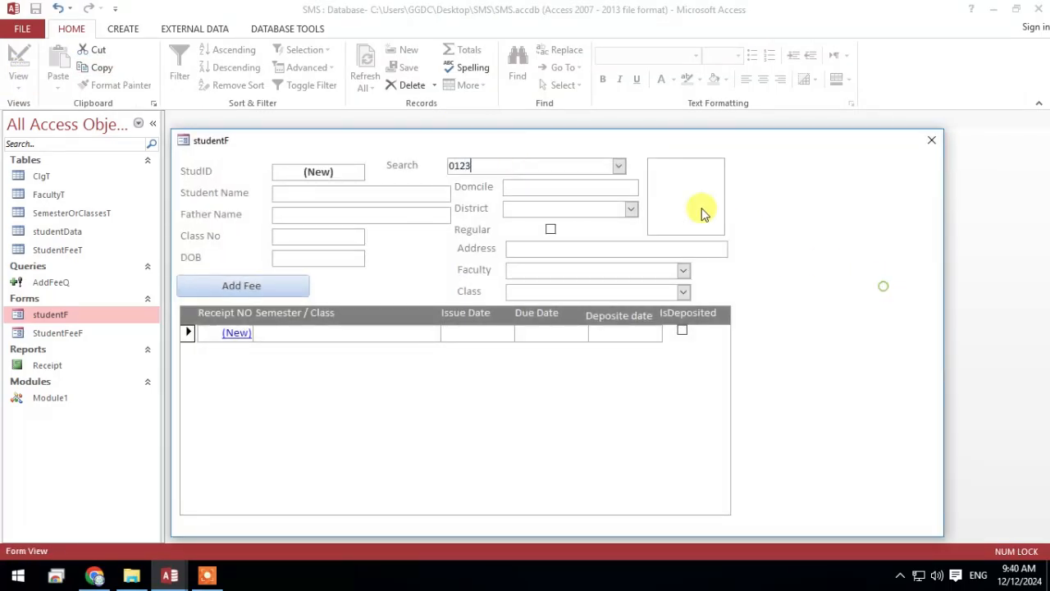
pyautogui.moveTo(509, 169); pyautogui.dragTo(270, 149)
pyautogui.press('BackSpace')
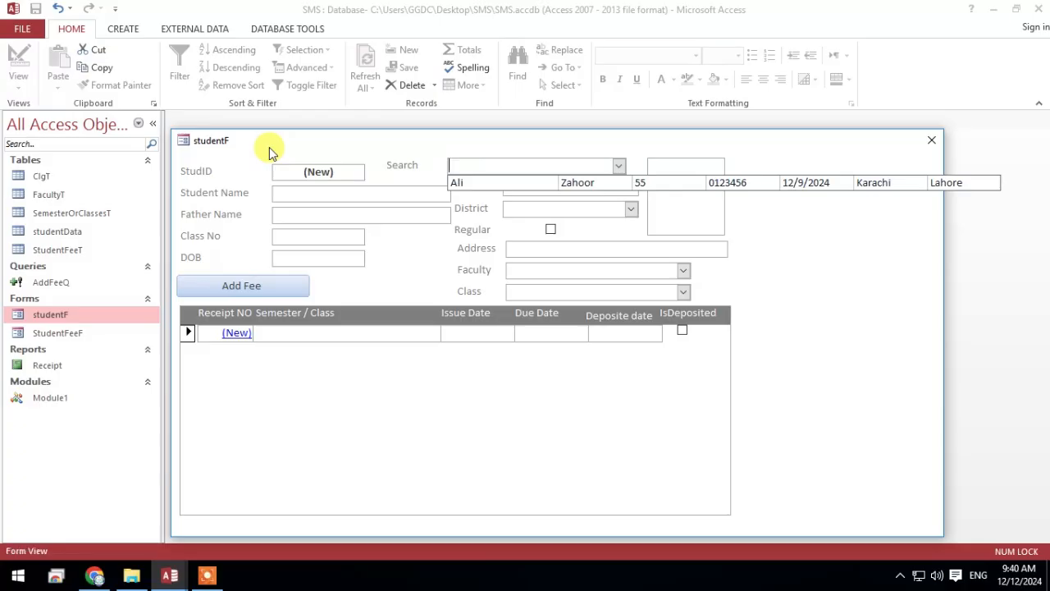
# In Design View, set the Search combo box's Column Heads property to Yes and return to Form View
pyautogui.rightClick(863, 312)
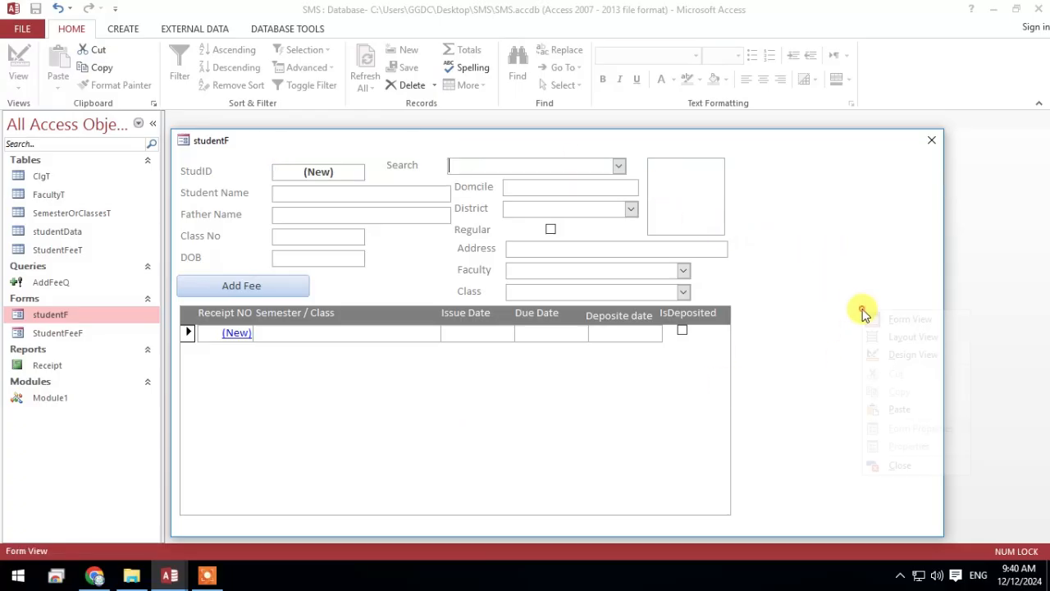
pyautogui.click(905, 367)
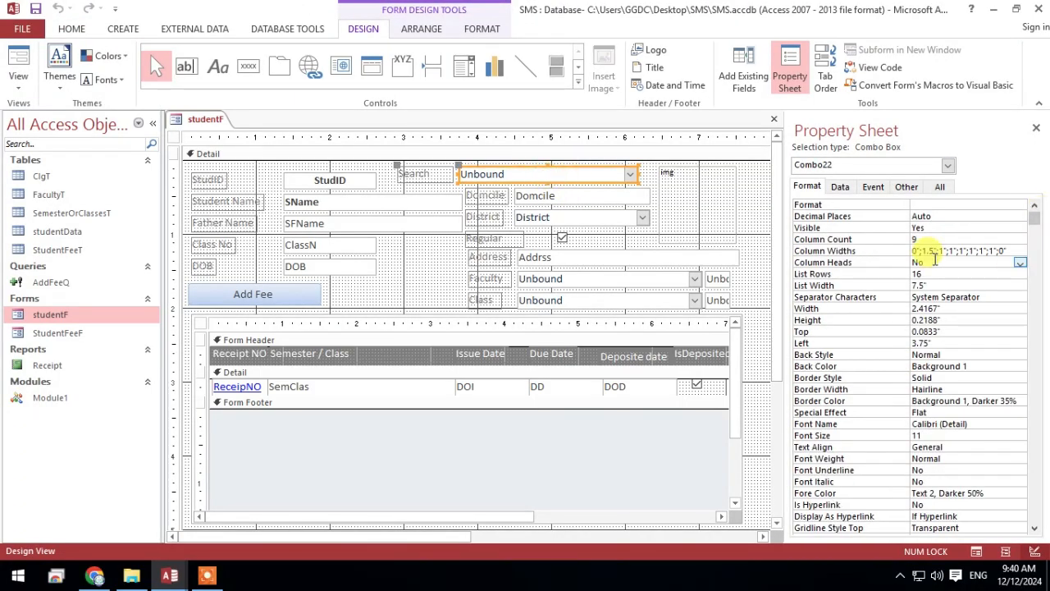
pyautogui.click(18, 64)
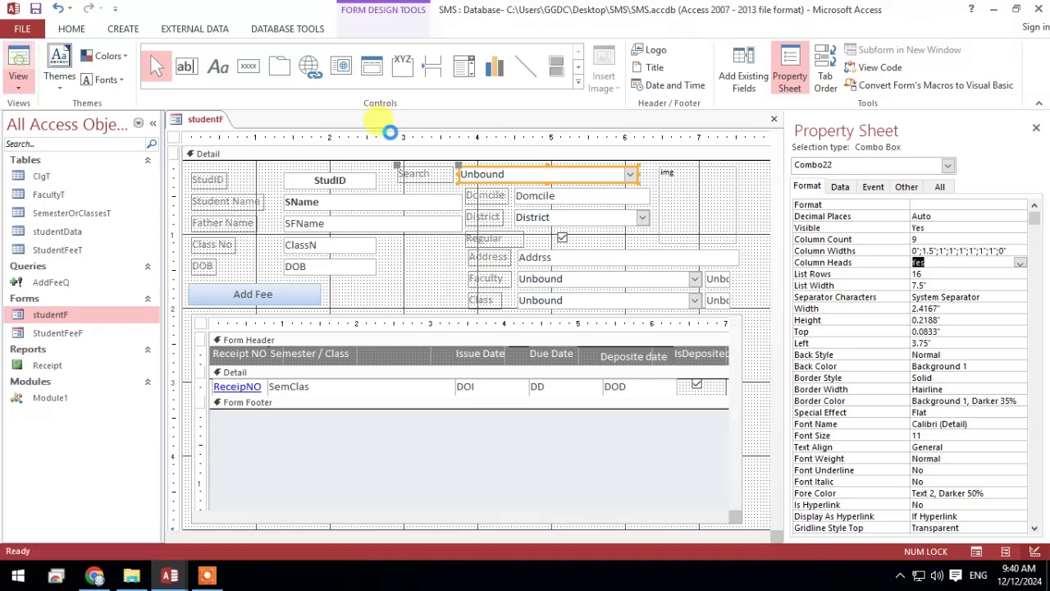
# Enter a partial phone number in the Search combo box to test filtering with column headings on
pyautogui.click(520, 167)
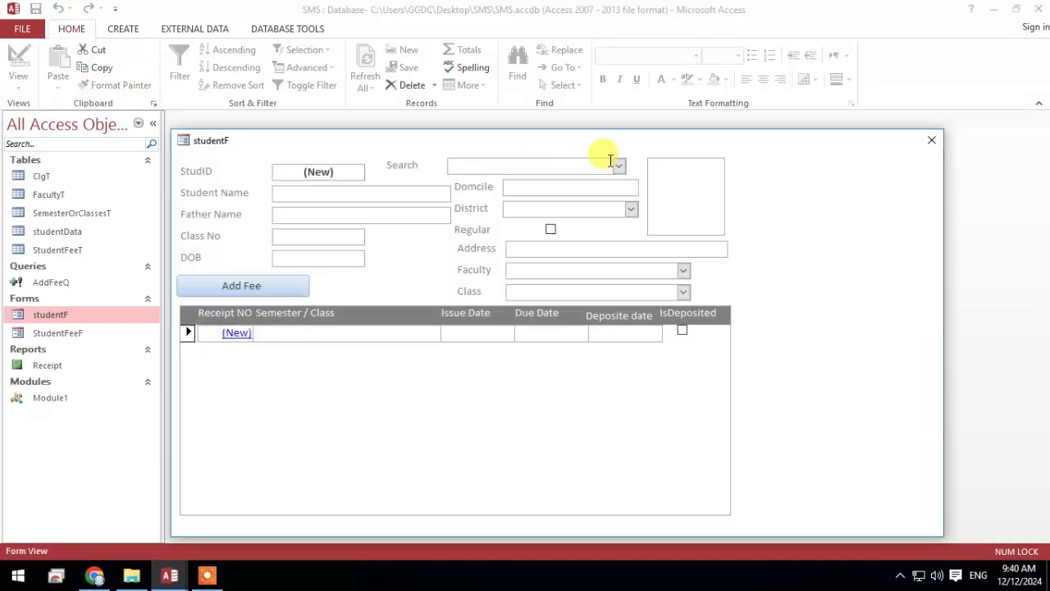
pyautogui.write('0123')
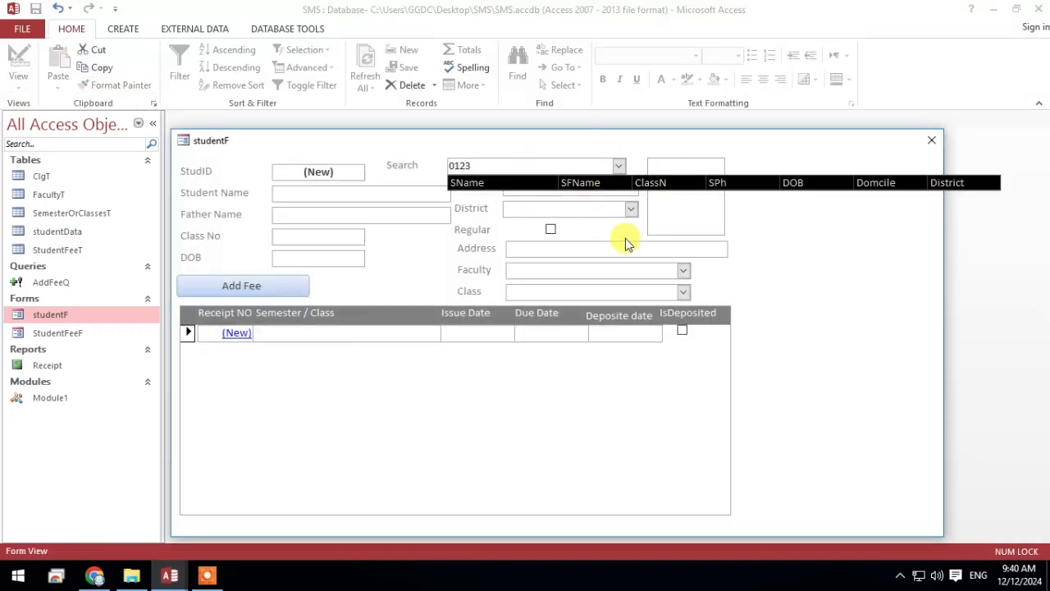
# Return to Design View, discarding the pending search entry, and set the Search combo box's Column Heads property to No
pyautogui.rightClick(792, 215)
pyautogui.click(847, 265)
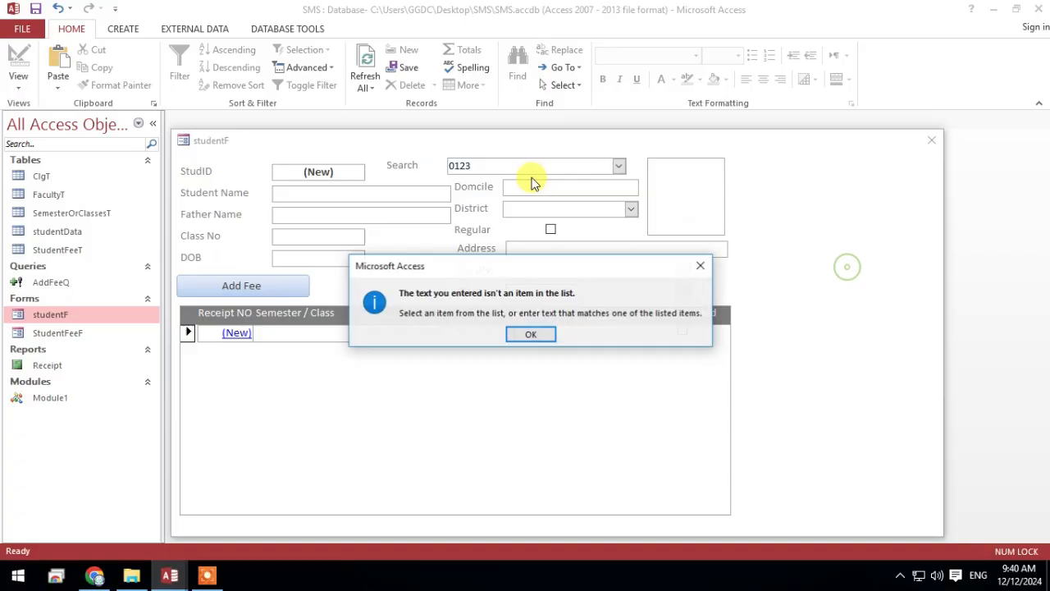
pyautogui.click(530, 334)
pyautogui.click(499, 334)
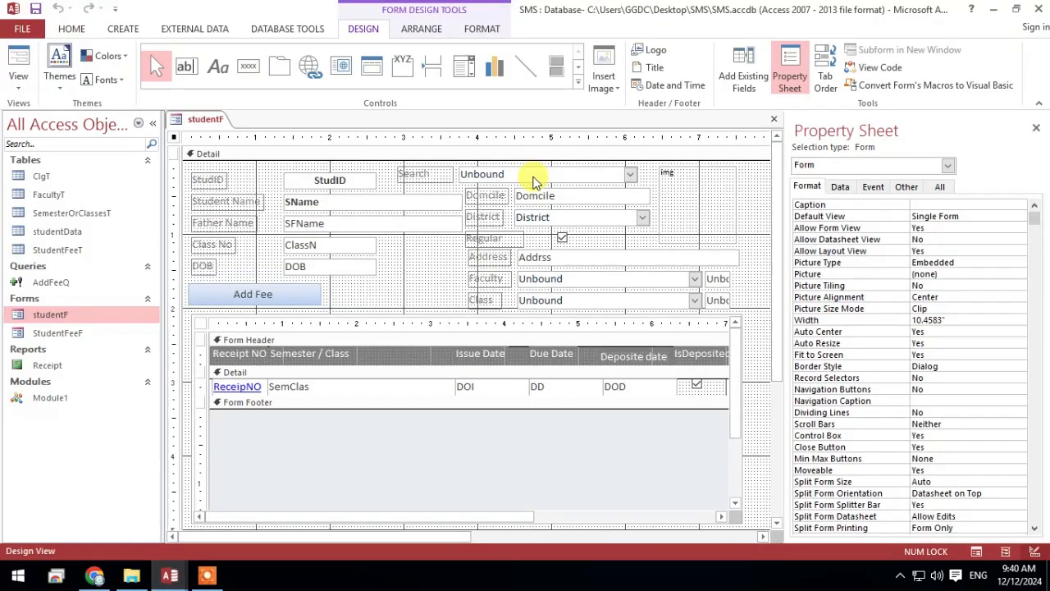
pyautogui.click(534, 175)
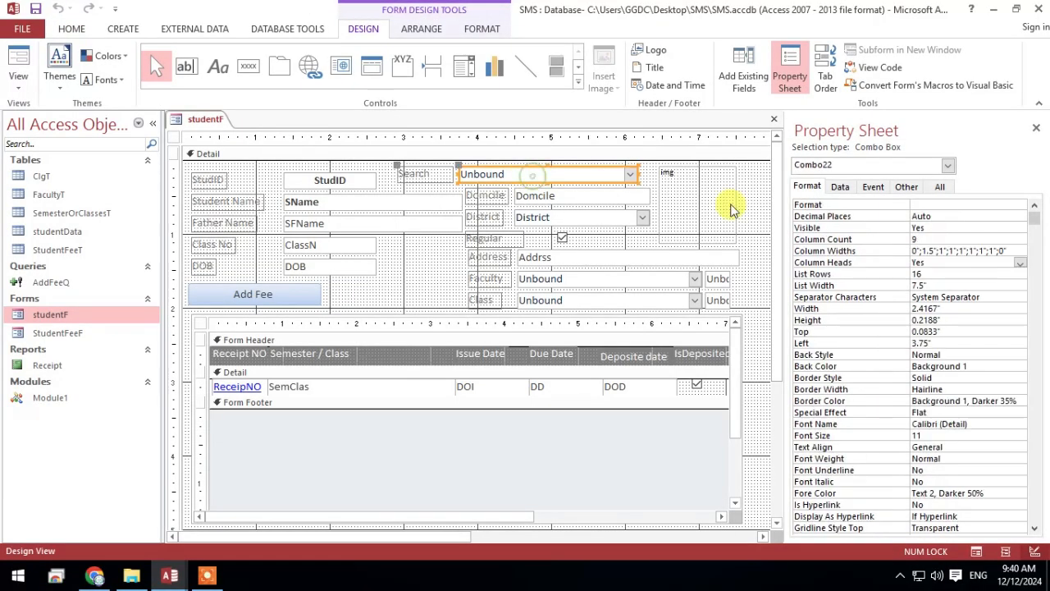
pyautogui.doubleClick(934, 263)
# Reopen the form in Form View and test the phone search without column headings
pyautogui.click(18, 61)
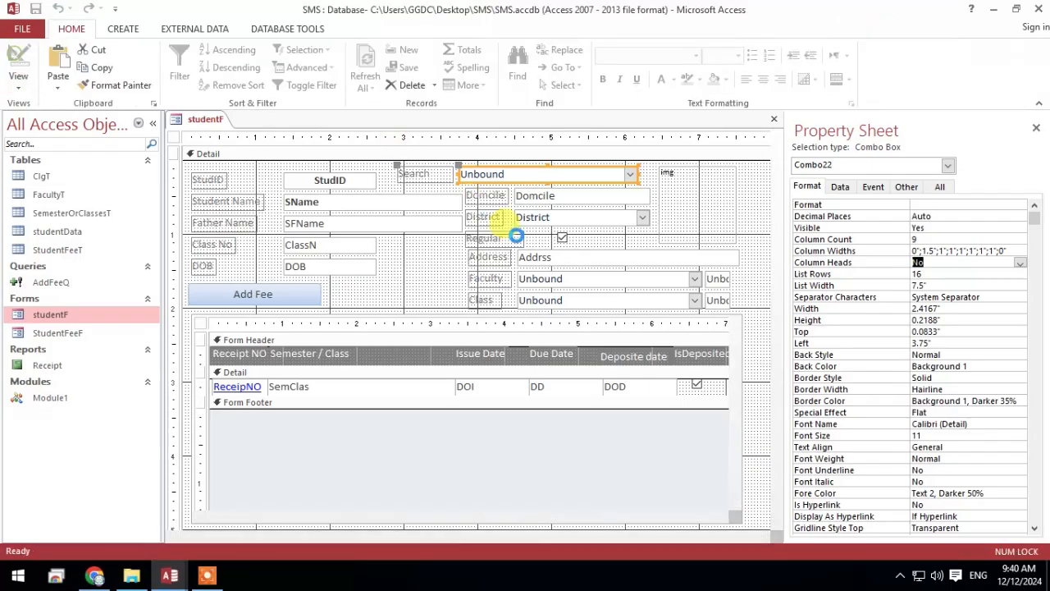
pyautogui.click(498, 165)
pyautogui.write('0123')
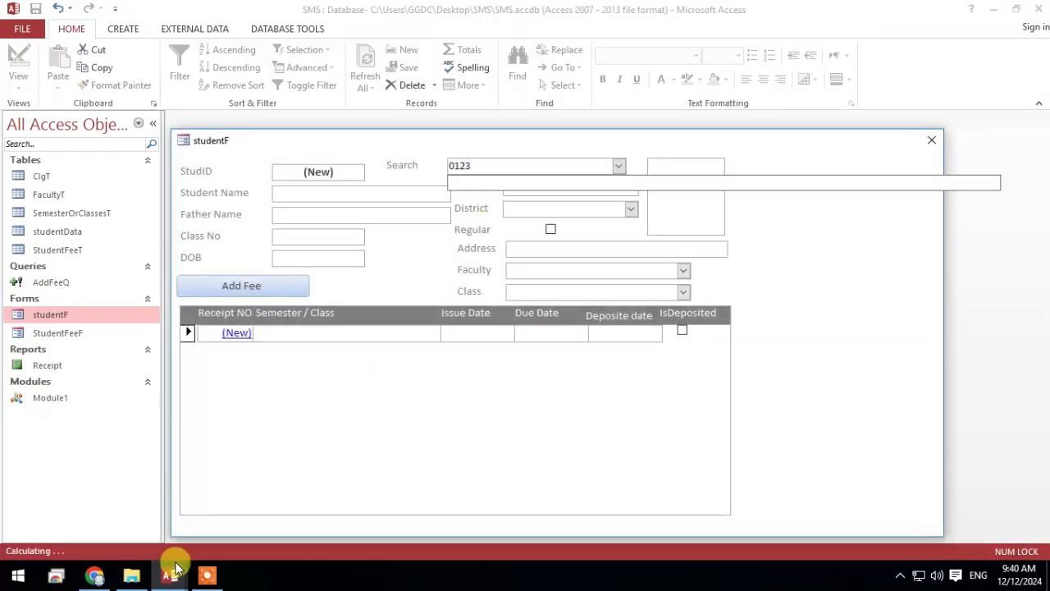
# In Combo22_Change, change the ListCount comparison to 0 in both the If and ElseIf conditions, and save the code
pyautogui.moveTo(169, 575)
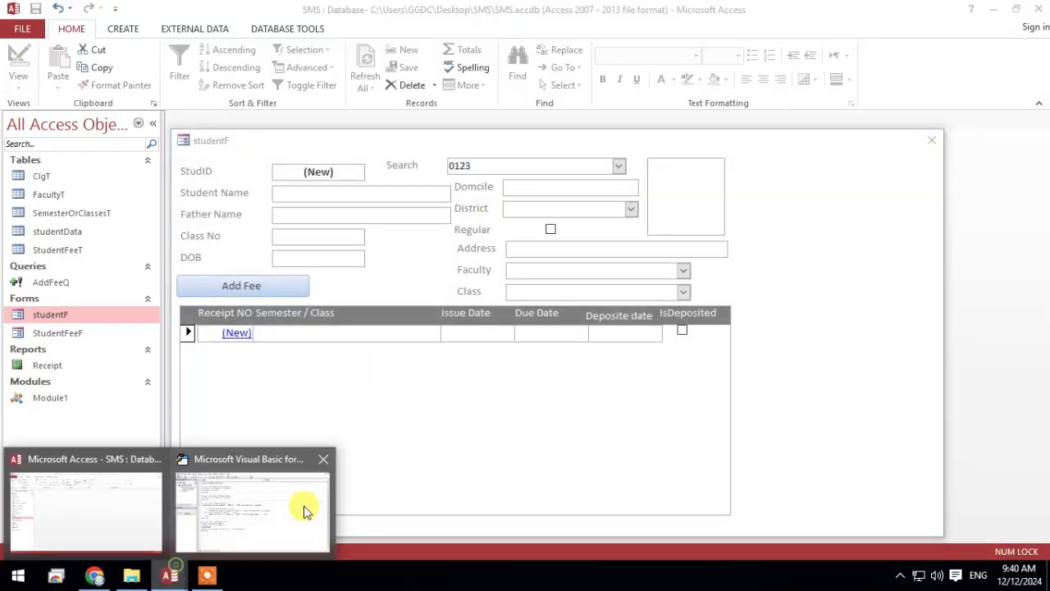
pyautogui.click(300, 566)
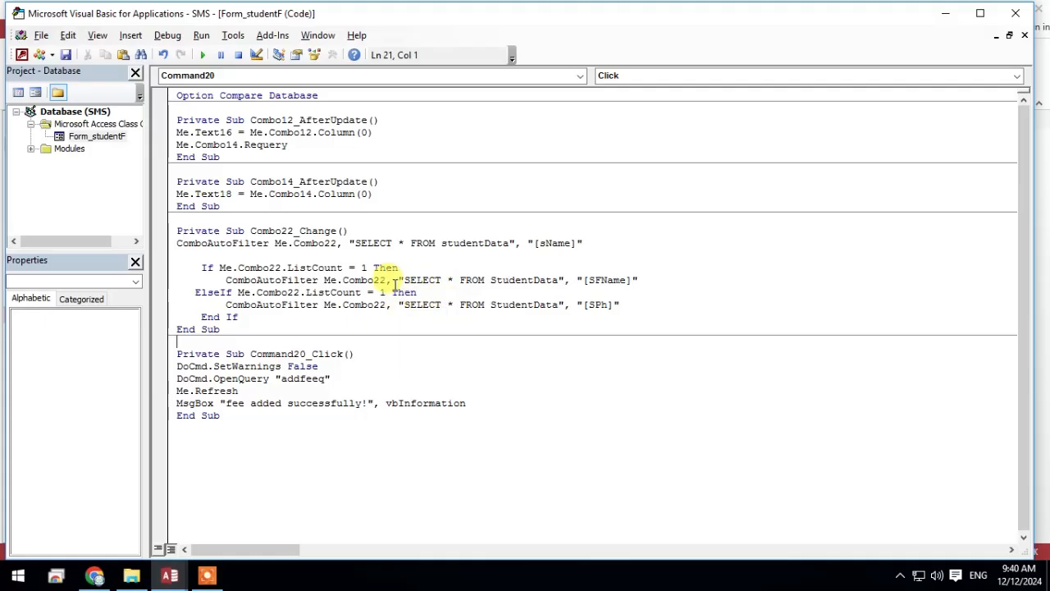
pyautogui.click(362, 267)
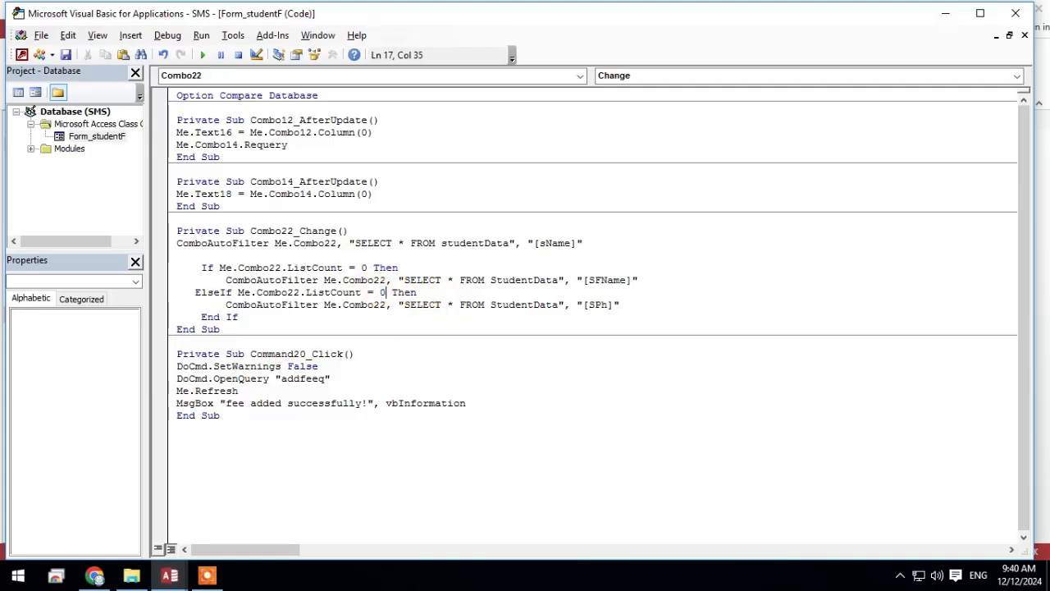
pyautogui.click(69, 55)
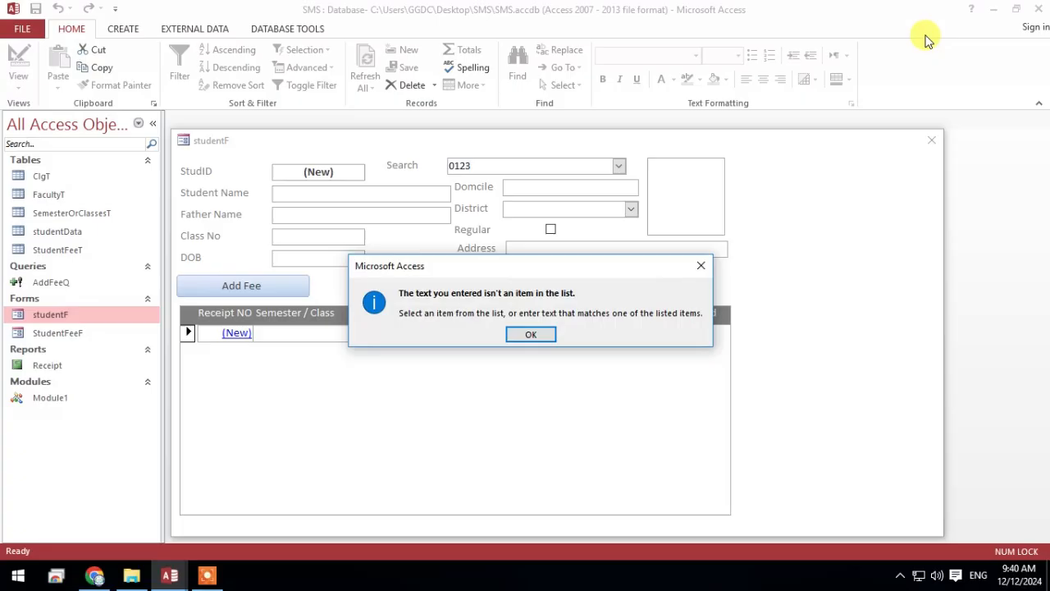
# Clear the old entry from the form's Search combo box and retest it with a partial phone number
pyautogui.click(542, 333)
pyautogui.click(943, 8)
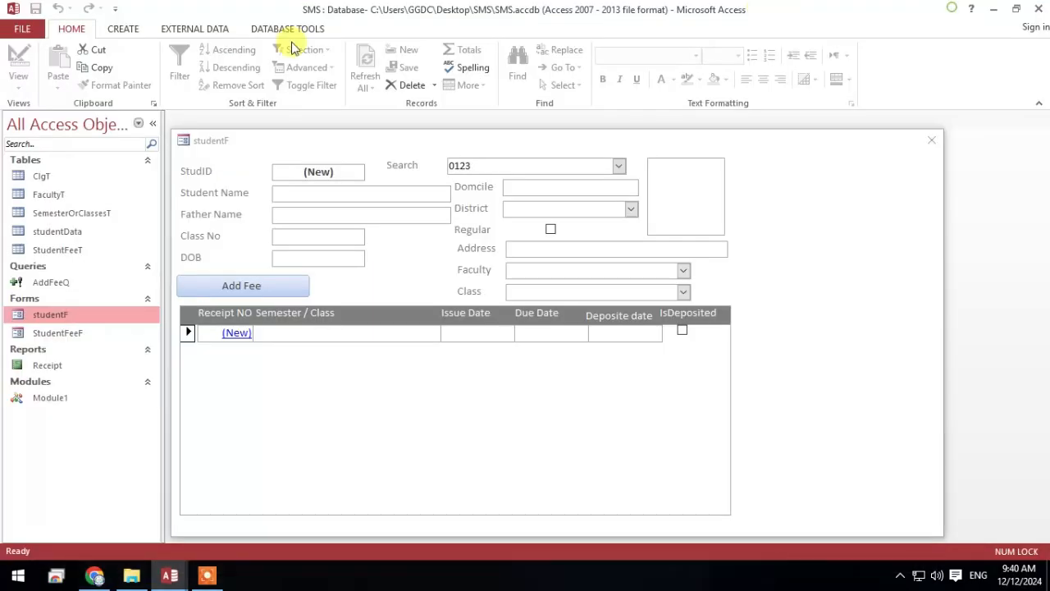
pyautogui.click(304, 134)
pyautogui.press('BackSpace')
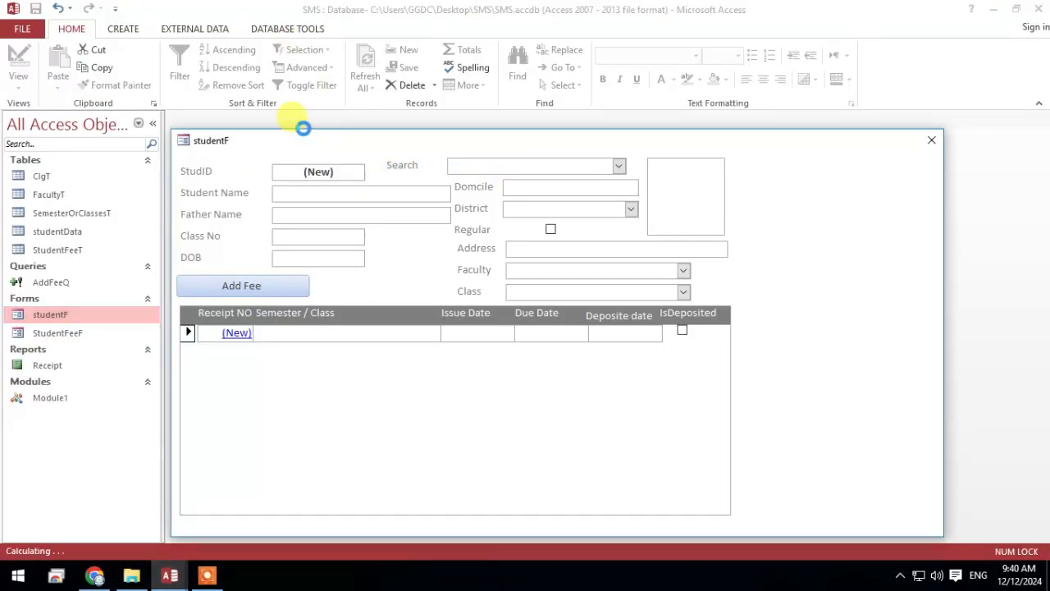
pyautogui.click(712, 420)
pyautogui.click(548, 167)
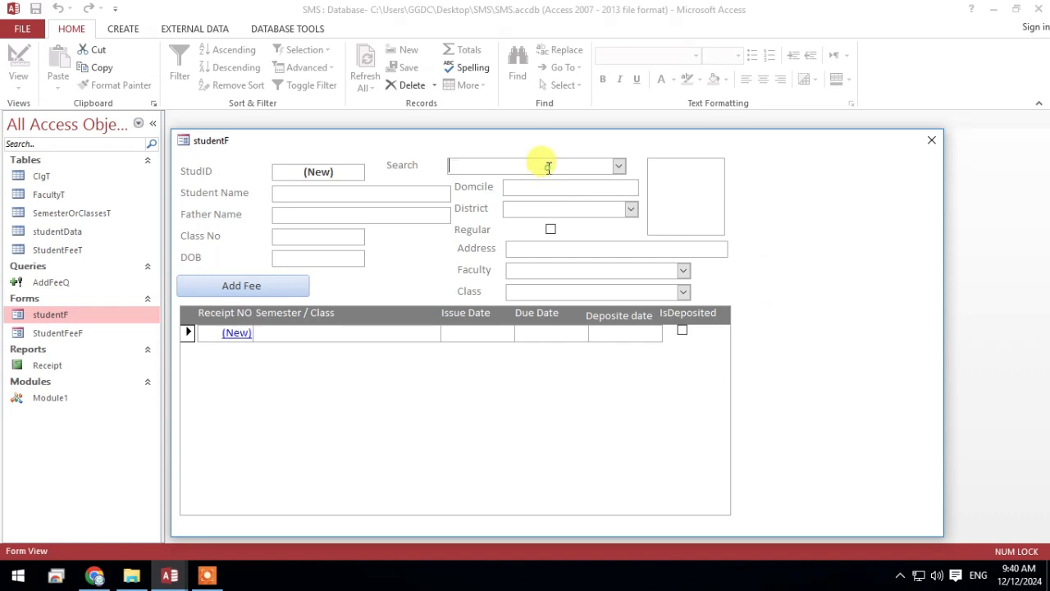
pyautogui.write('0123')
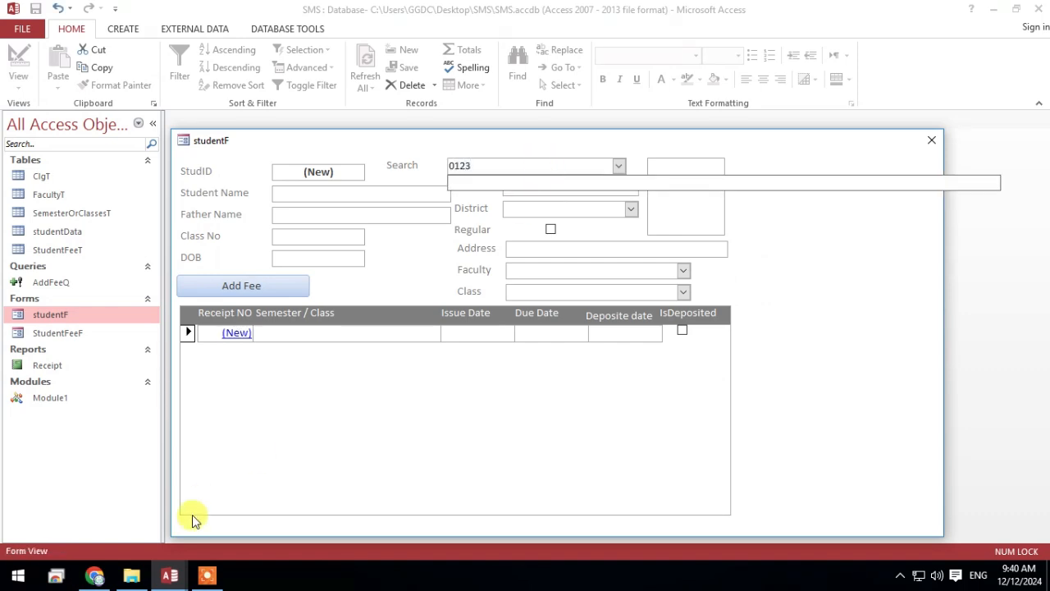
# Examine the separate If blocks in Combo22_Change that filter by SFName and by SPh
pyautogui.moveTo(170, 576)
pyautogui.click(300, 498)
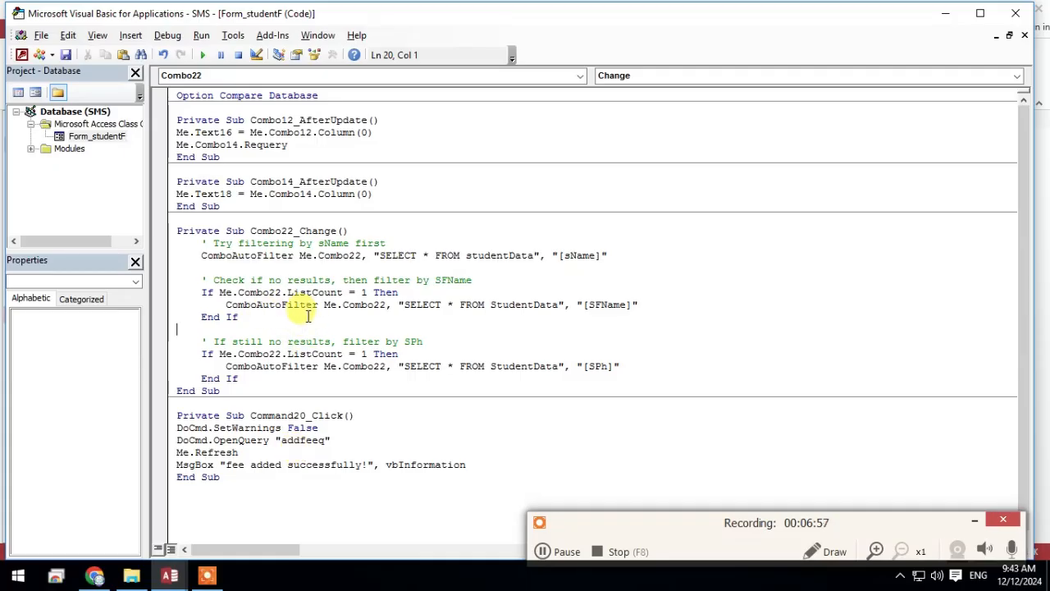
pyautogui.moveTo(237, 316); pyautogui.dragTo(205, 292)
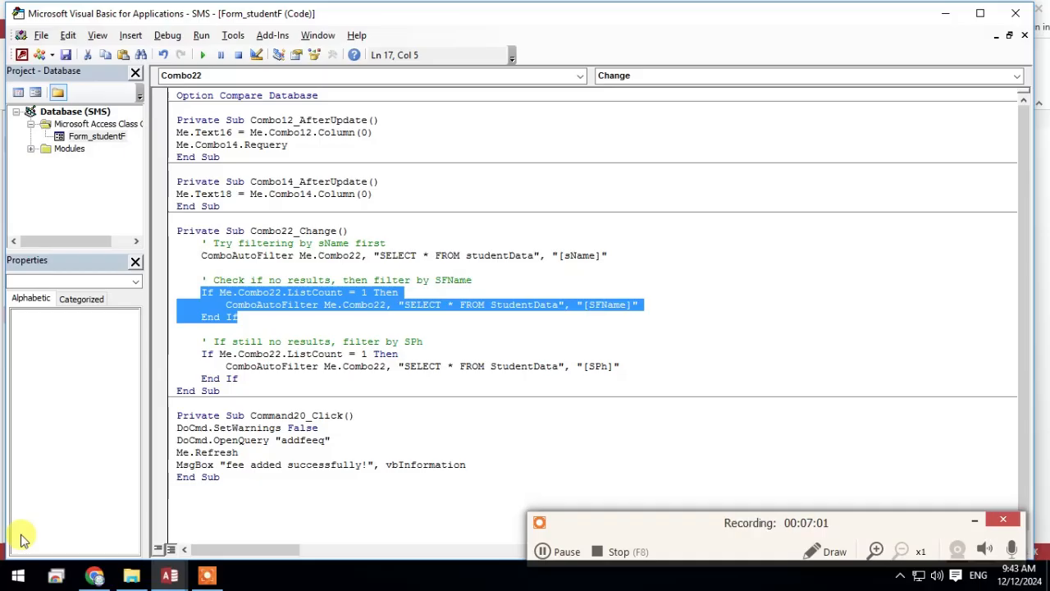
pyautogui.moveTo(269, 316); pyautogui.dragTo(207, 296)
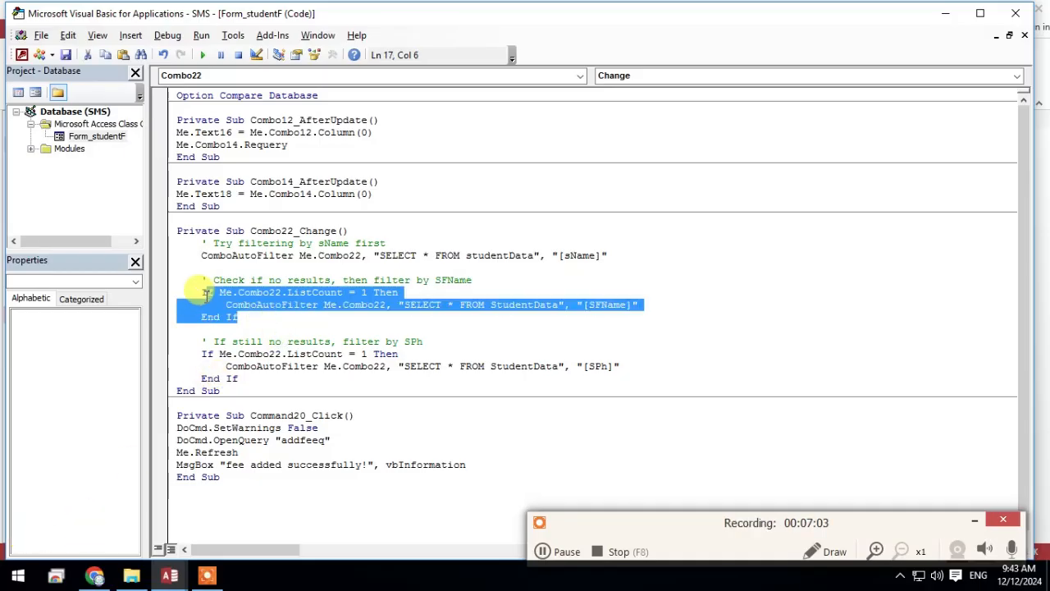
pyautogui.click(204, 294)
pyautogui.click(245, 316)
pyautogui.click(196, 363)
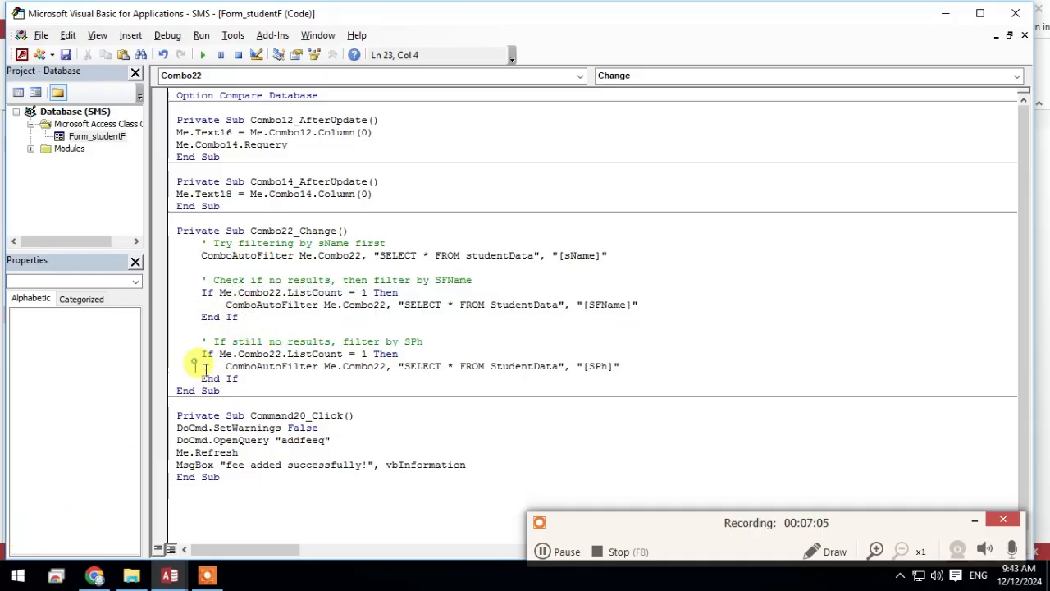
pyautogui.click(249, 386)
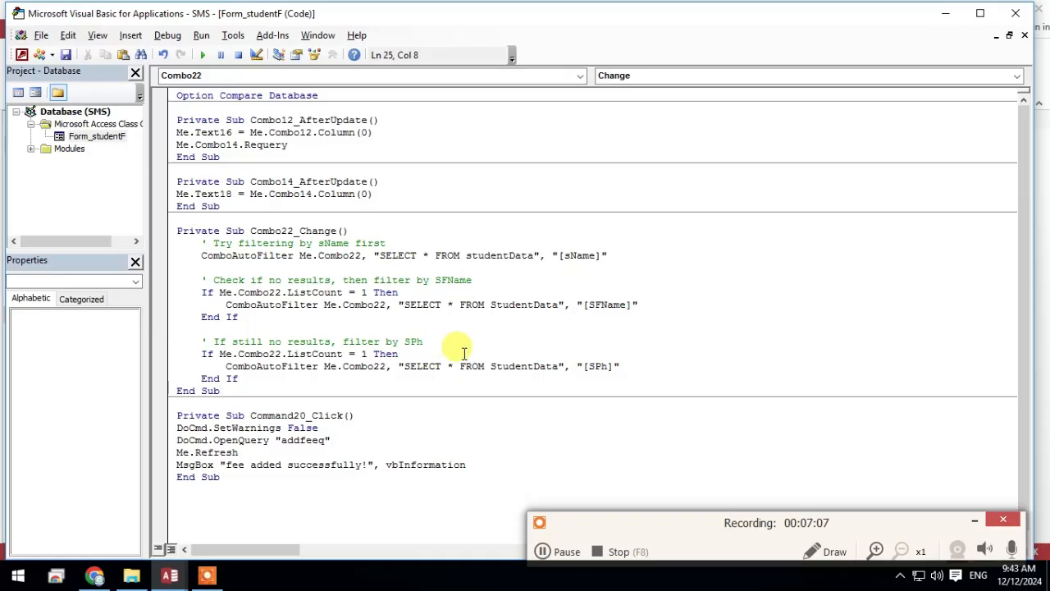
# Search the studentF form by a partial phone number and choose the matching student from the list
pyautogui.click(946, 13)
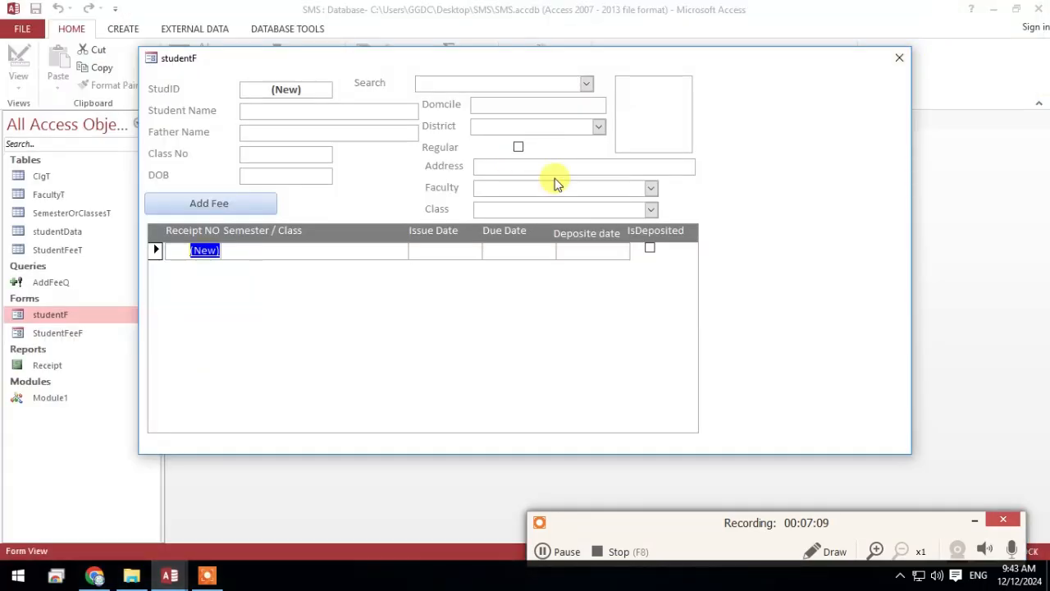
pyautogui.click(450, 83)
pyautogui.write('0123')
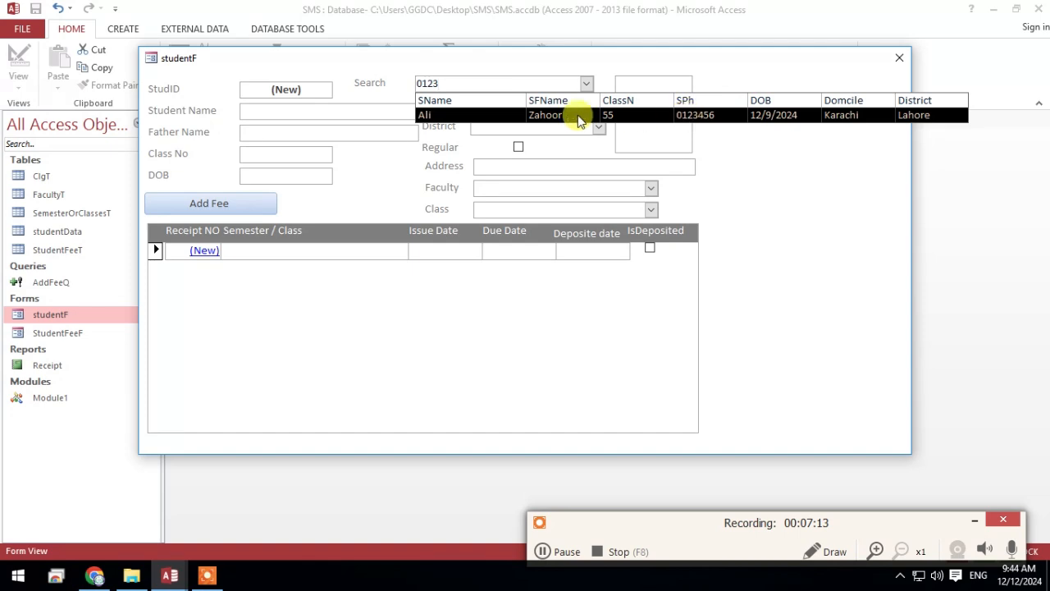
pyautogui.rightClick(472, 54)
pyautogui.click(505, 64)
pyautogui.click(529, 334)
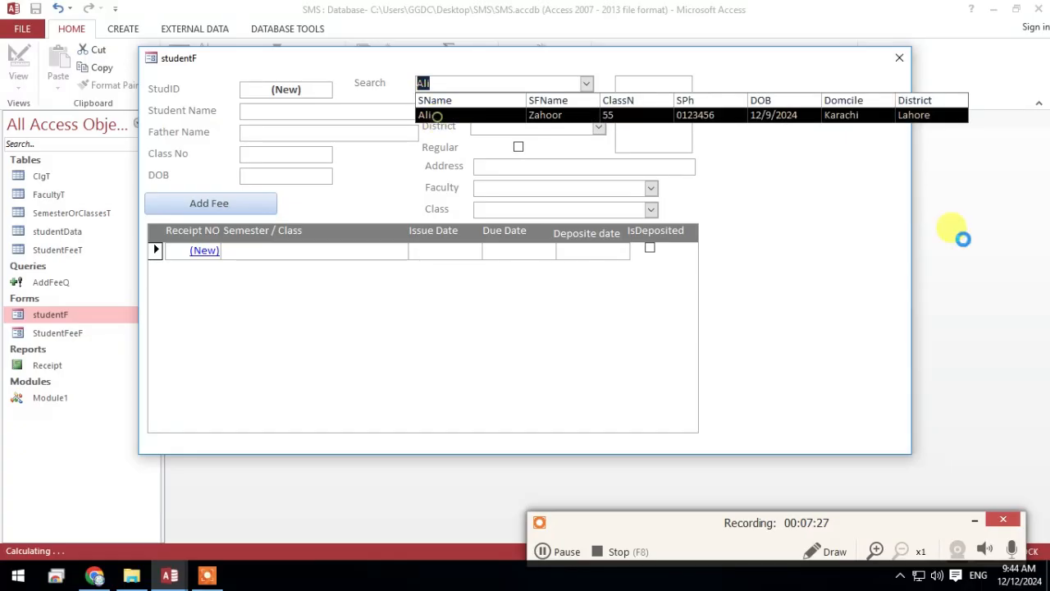
# Switch the studentF form to Design View and look through the available form controls
pyautogui.rightClick(793, 212)
pyautogui.click(832, 258)
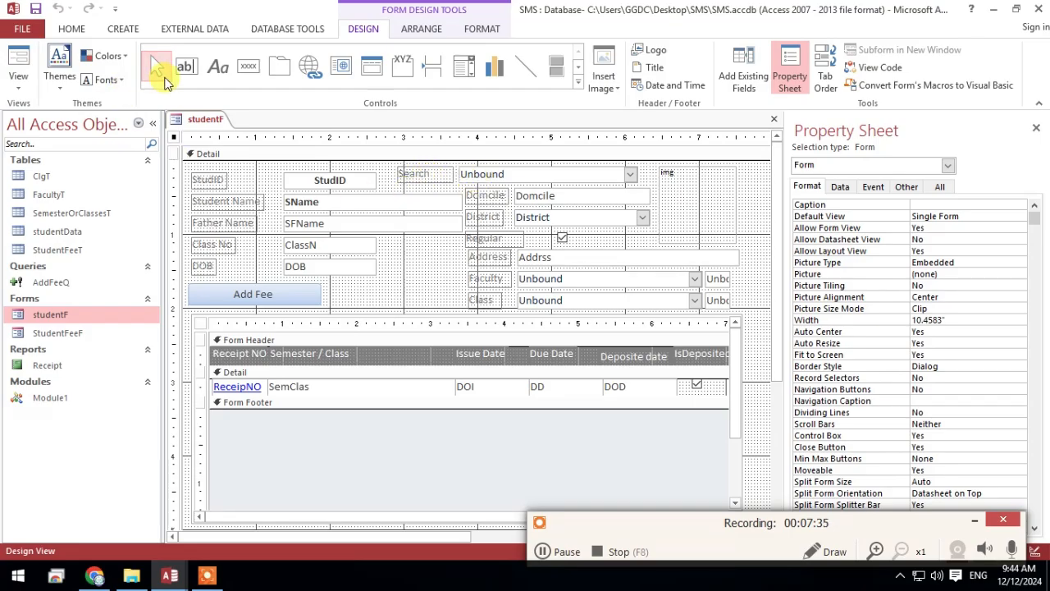
pyautogui.click(578, 68)
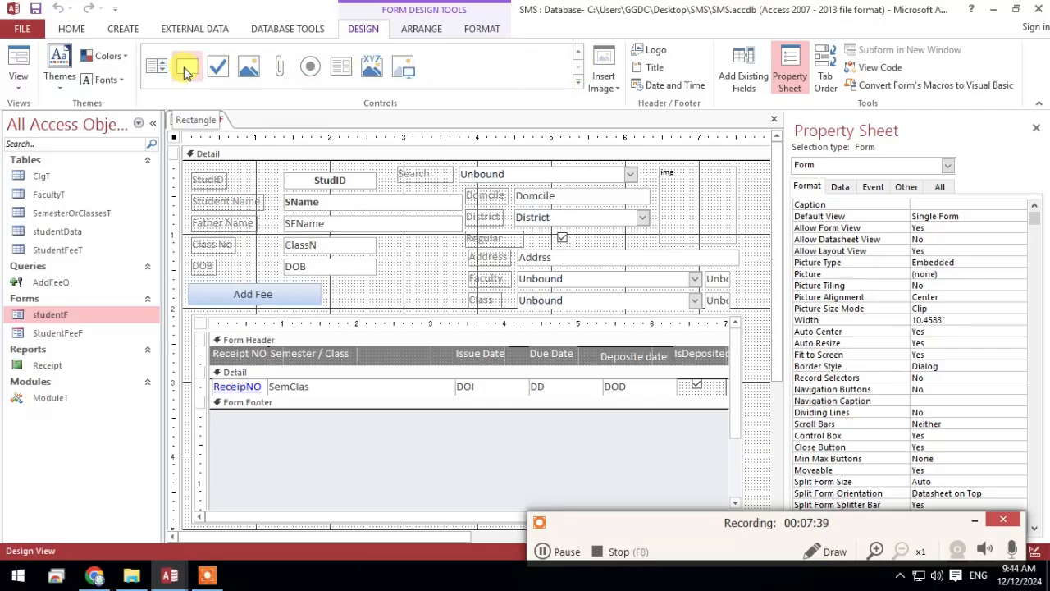
pyautogui.click(123, 29)
pyautogui.click(72, 29)
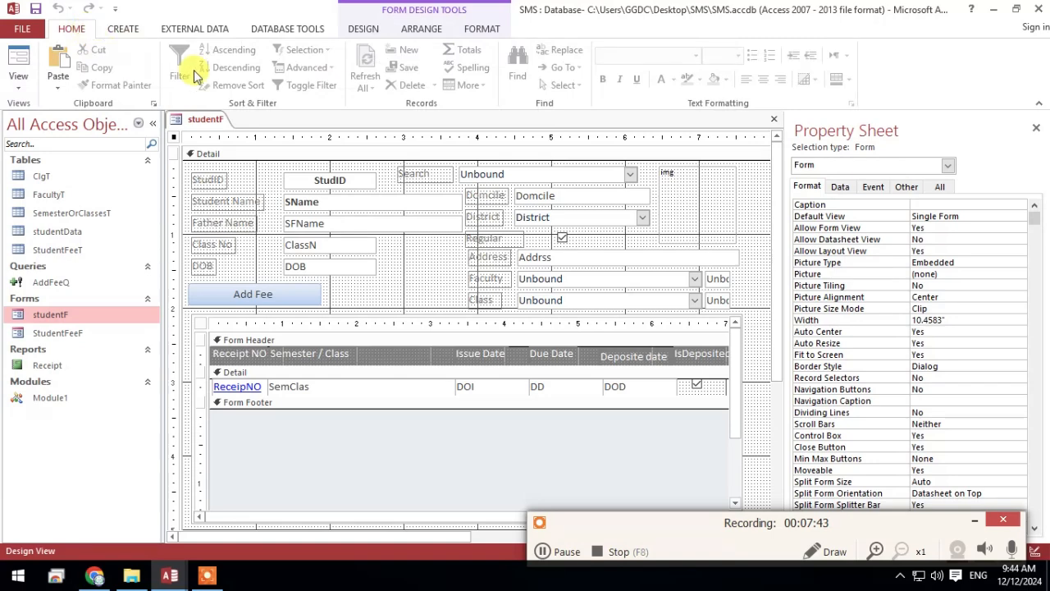
# Add an unbound text box beside the form's Regular check box, delete its attached label, and show all of the box's properties
pyautogui.click(215, 29)
pyautogui.click(135, 31)
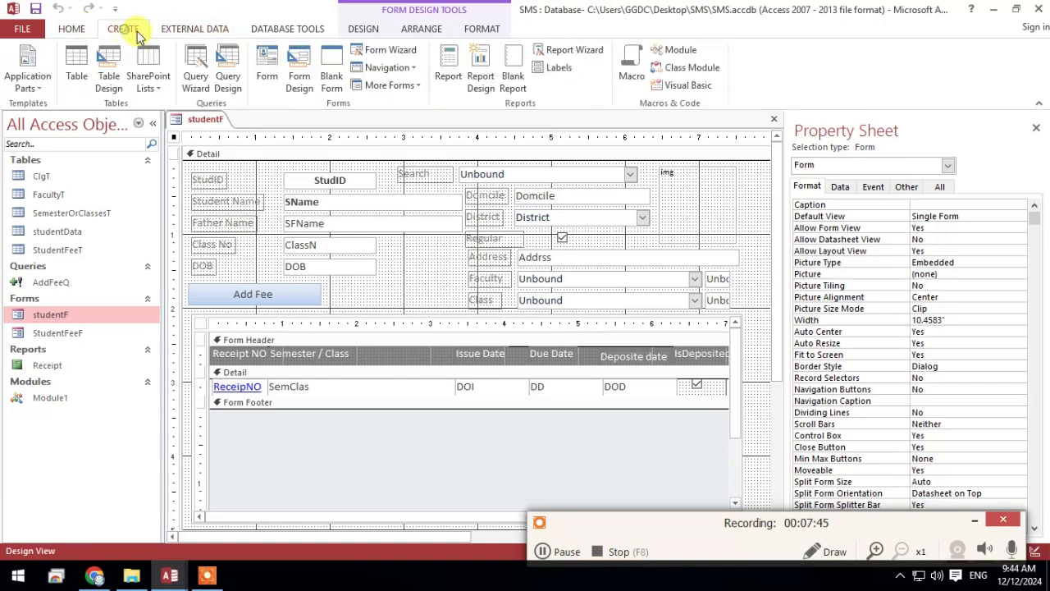
pyautogui.click(289, 31)
pyautogui.click(363, 33)
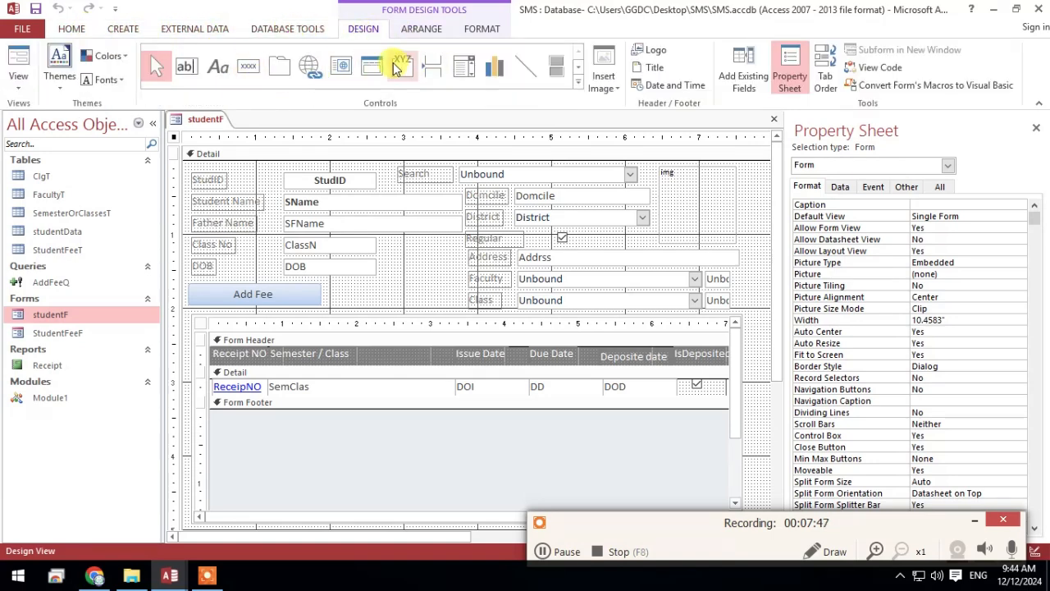
pyautogui.click(185, 66)
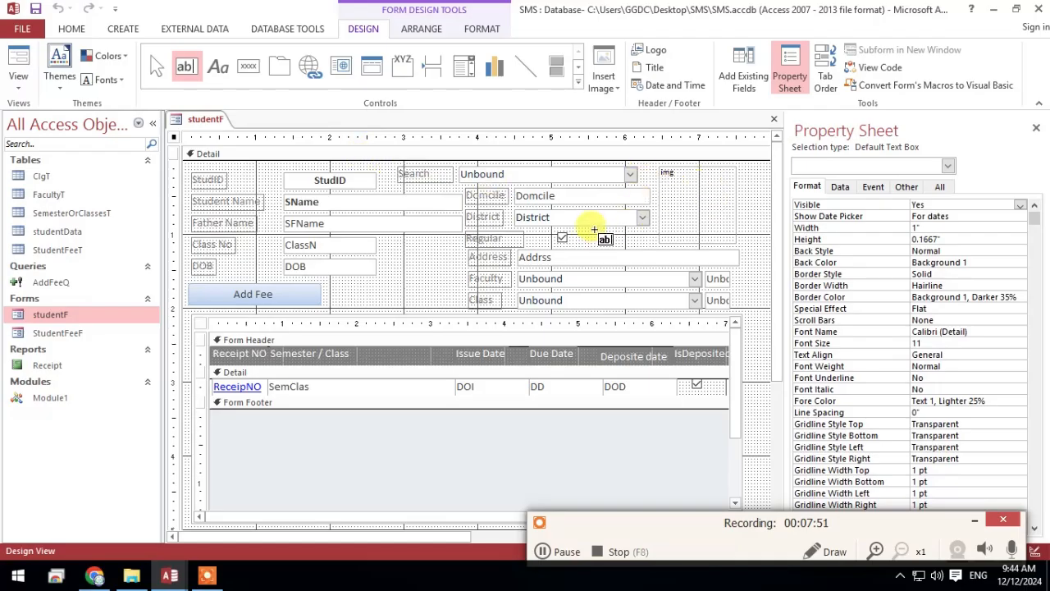
pyautogui.click(593, 232)
pyautogui.click(522, 238)
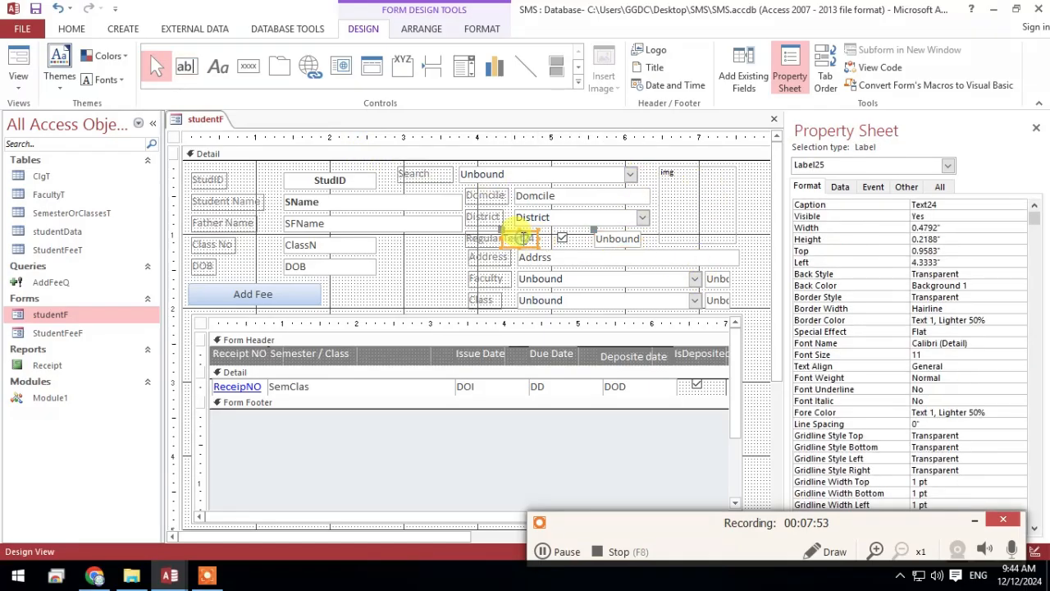
pyautogui.press('Delete')
pyautogui.click(615, 239)
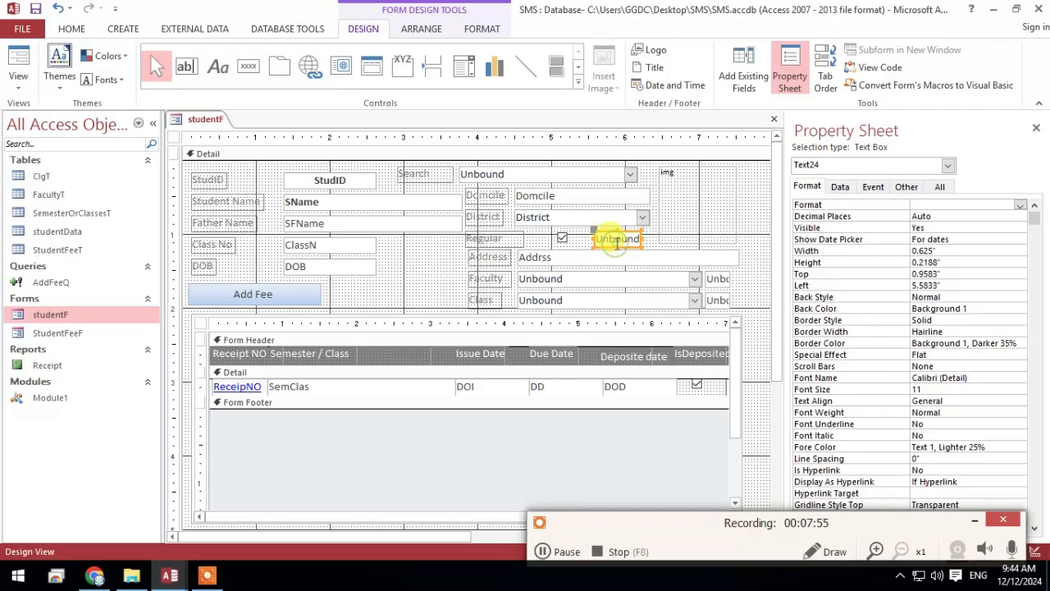
pyautogui.click(939, 187)
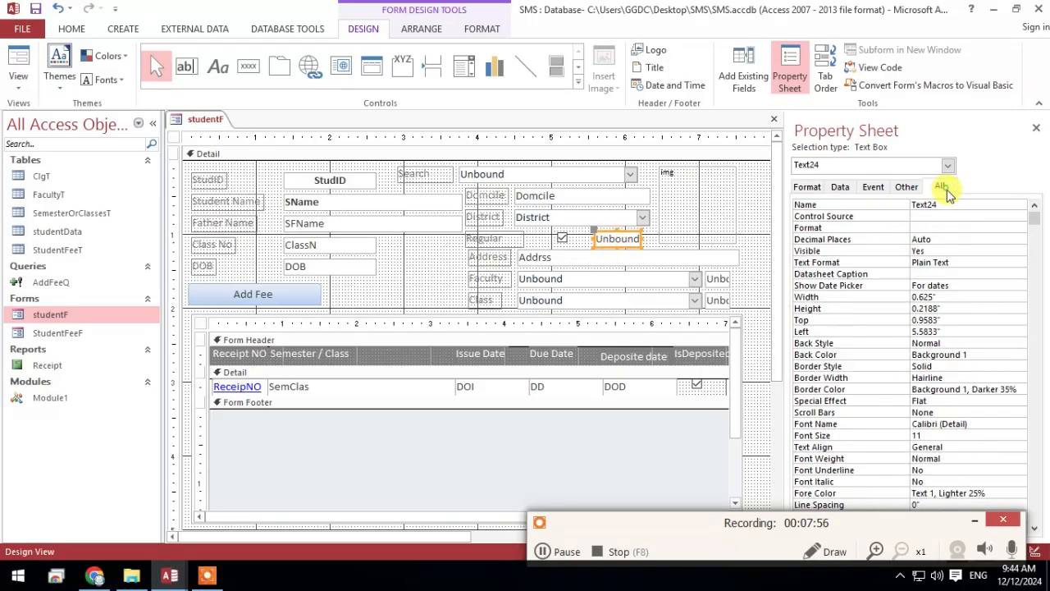
pyautogui.click(540, 178)
pyautogui.click(873, 187)
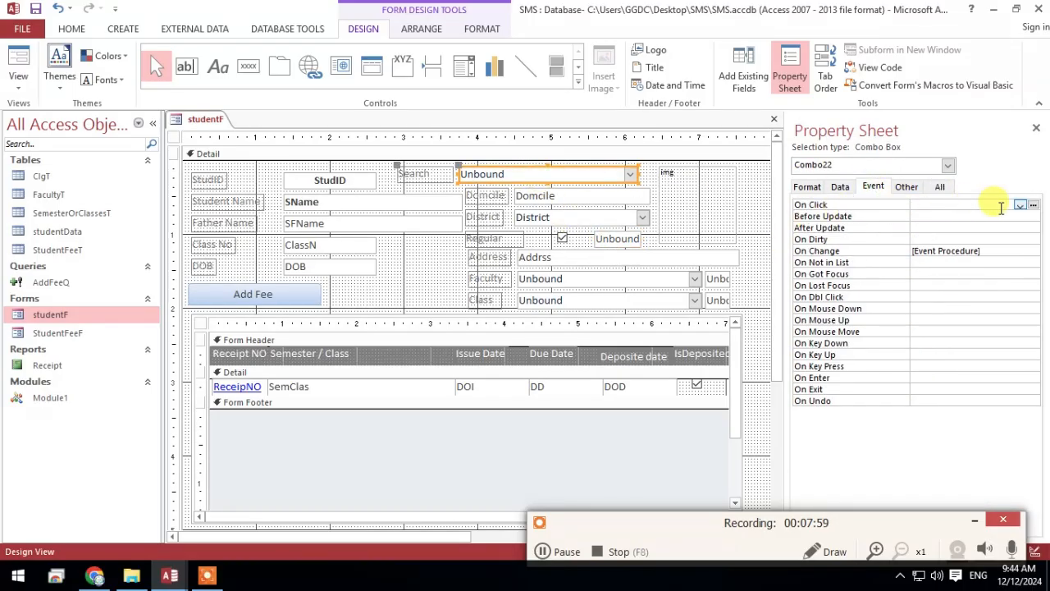
pyautogui.click(935, 250)
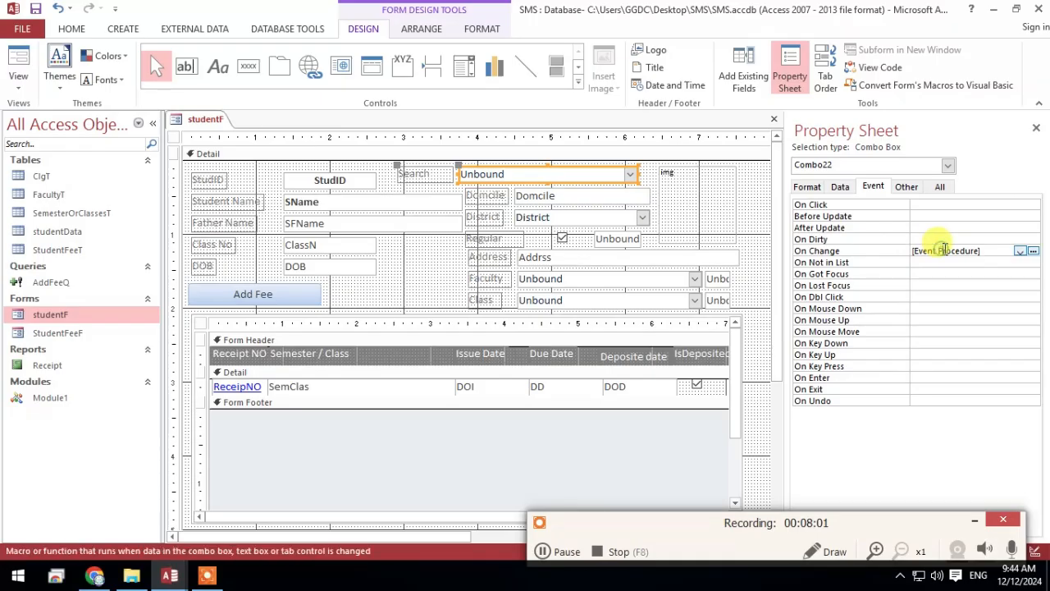
pyautogui.click(954, 204)
pyautogui.click(1033, 204)
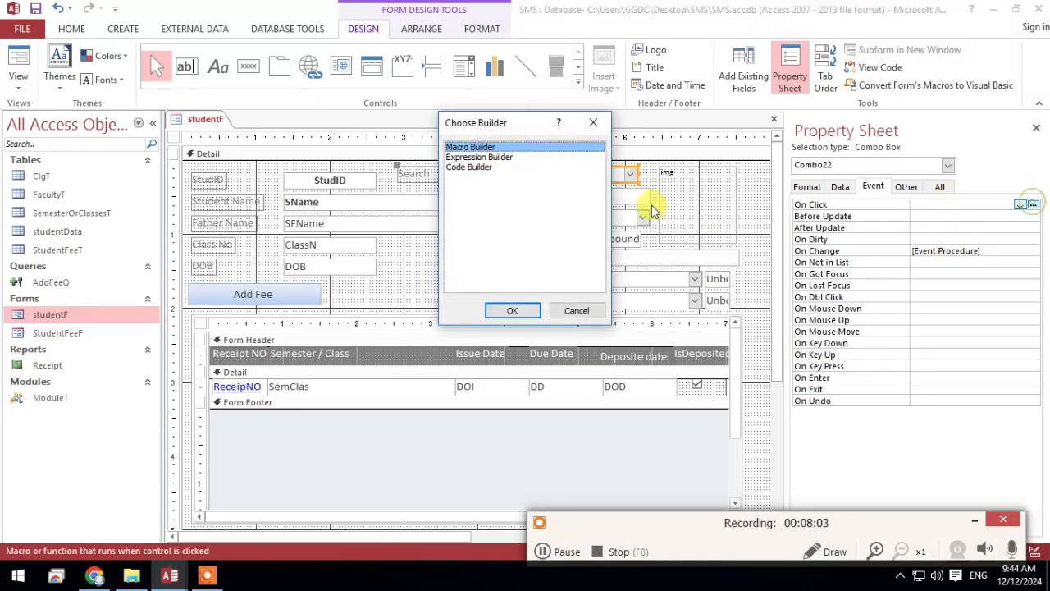
pyautogui.click(577, 312)
pyautogui.click(617, 239)
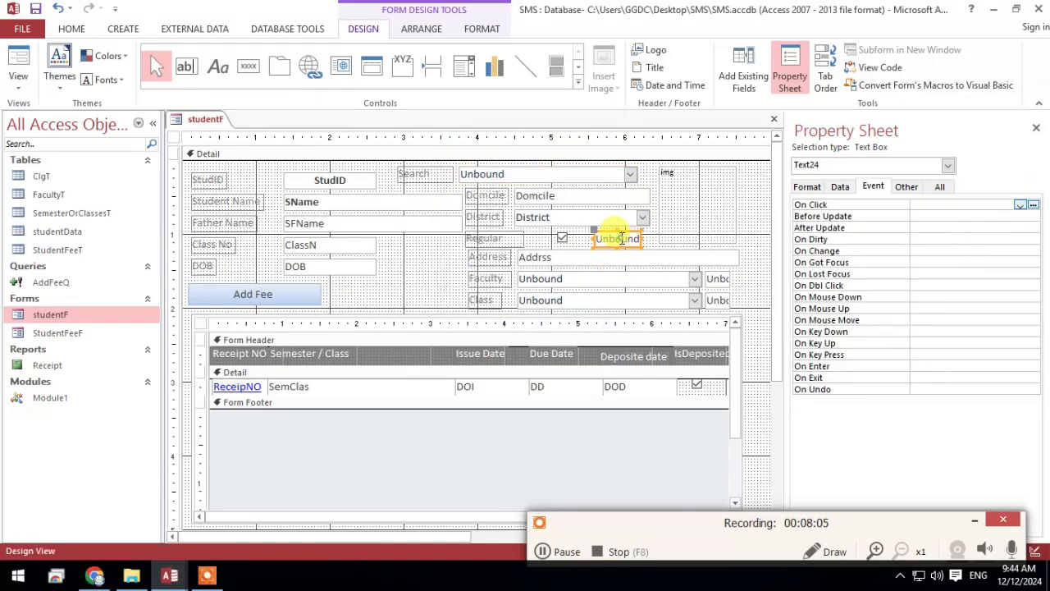
# Create an On Click event procedure for the Search combo box using the Code Builder
pyautogui.click(596, 173)
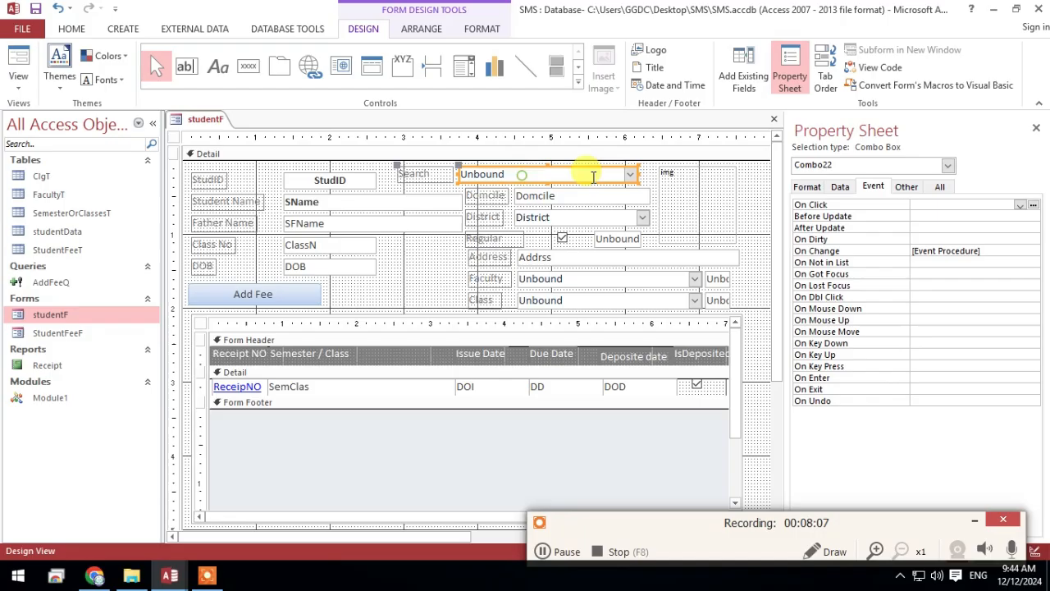
pyautogui.click(1032, 204)
pyautogui.doubleClick(490, 167)
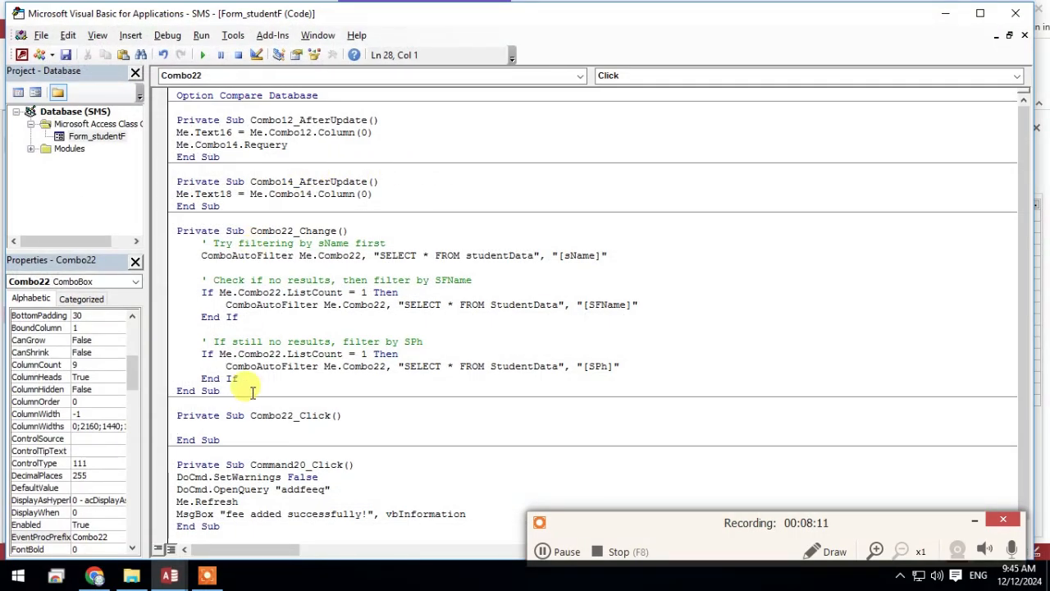
# In Combo22_Click, write the line Me.Text24 = Me.Combo22.Column(0)
pyautogui.write('me.tex')
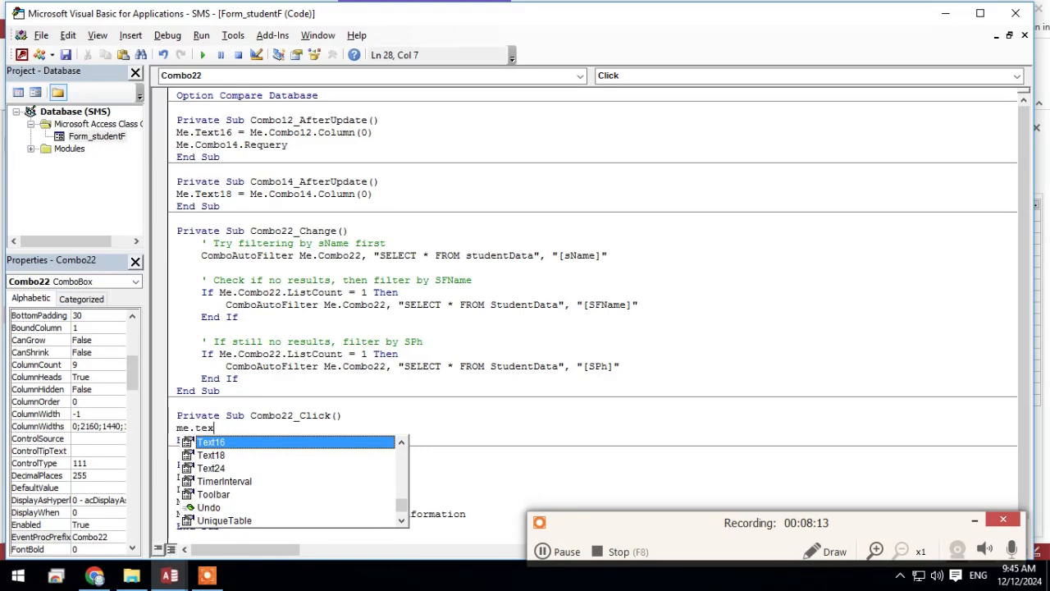
pyautogui.write('t')
pyautogui.press('Down')
pyautogui.press('Down')
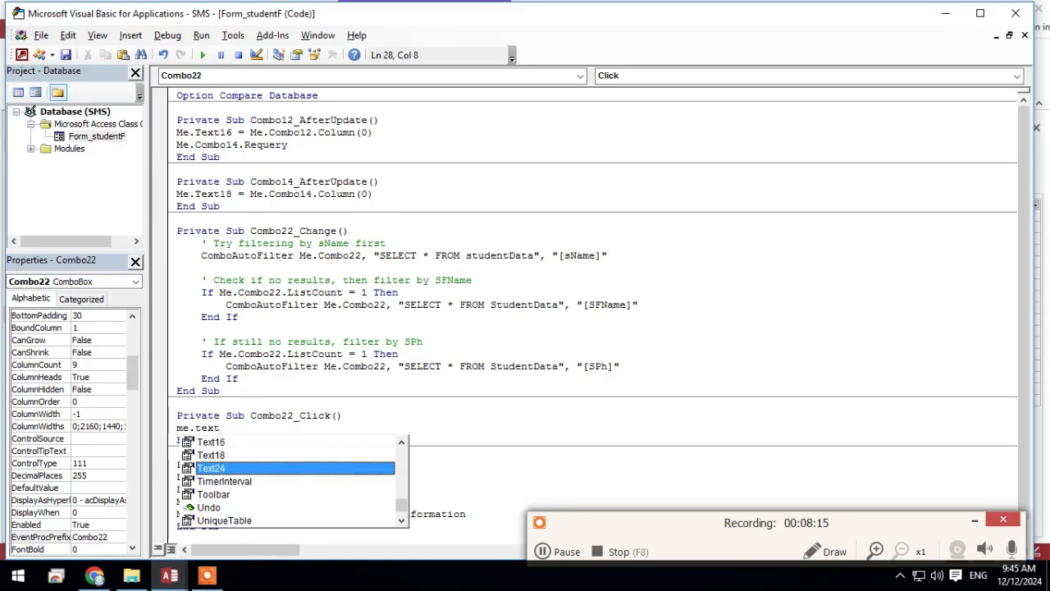
pyautogui.write('= m')
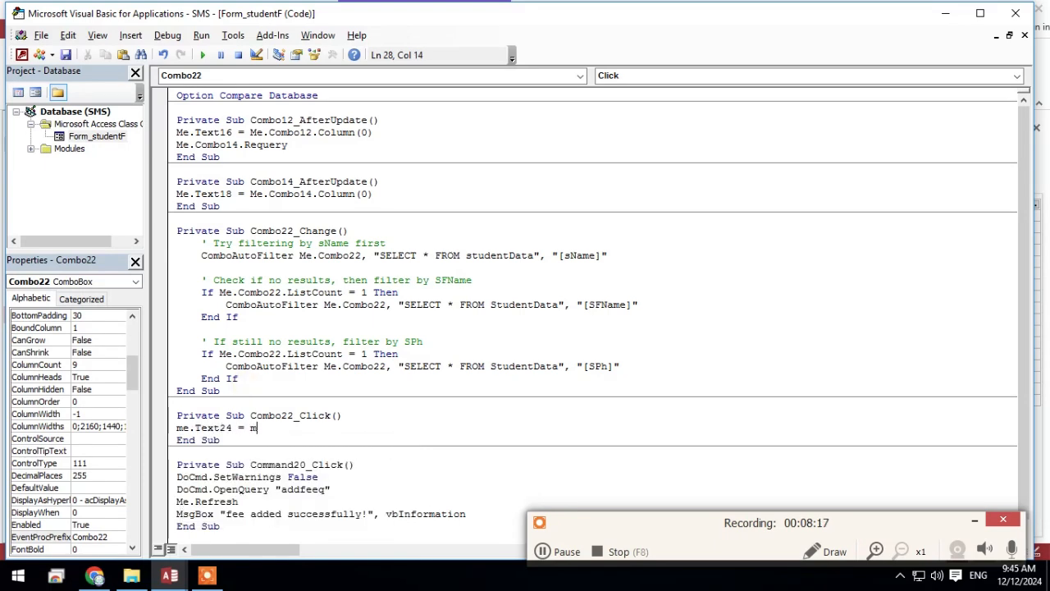
pyautogui.write('e.com')
pyautogui.press('Down')
pyautogui.press('Down')
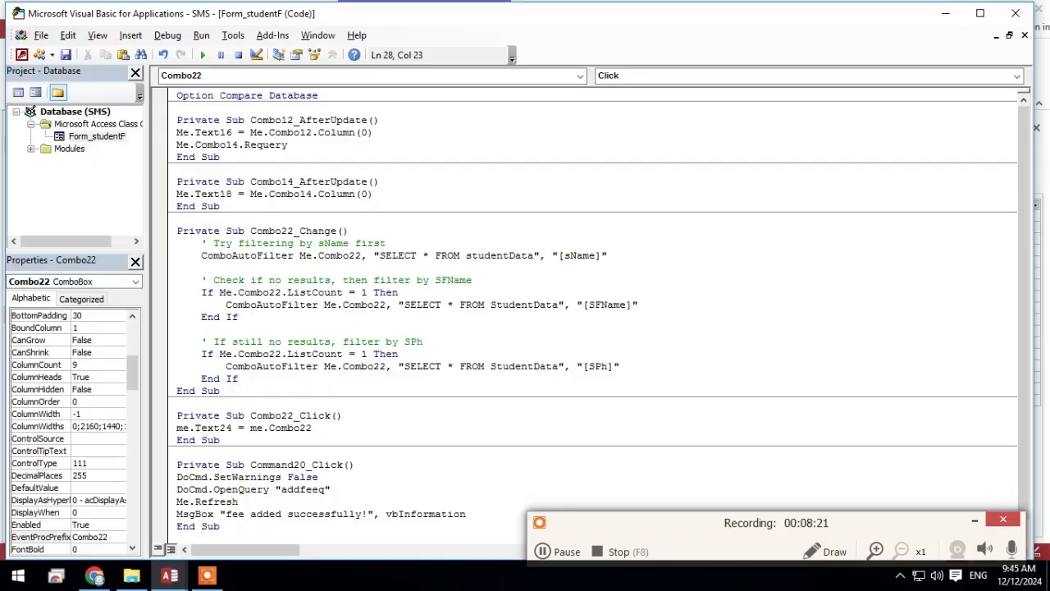
pyautogui.write('.Column ')
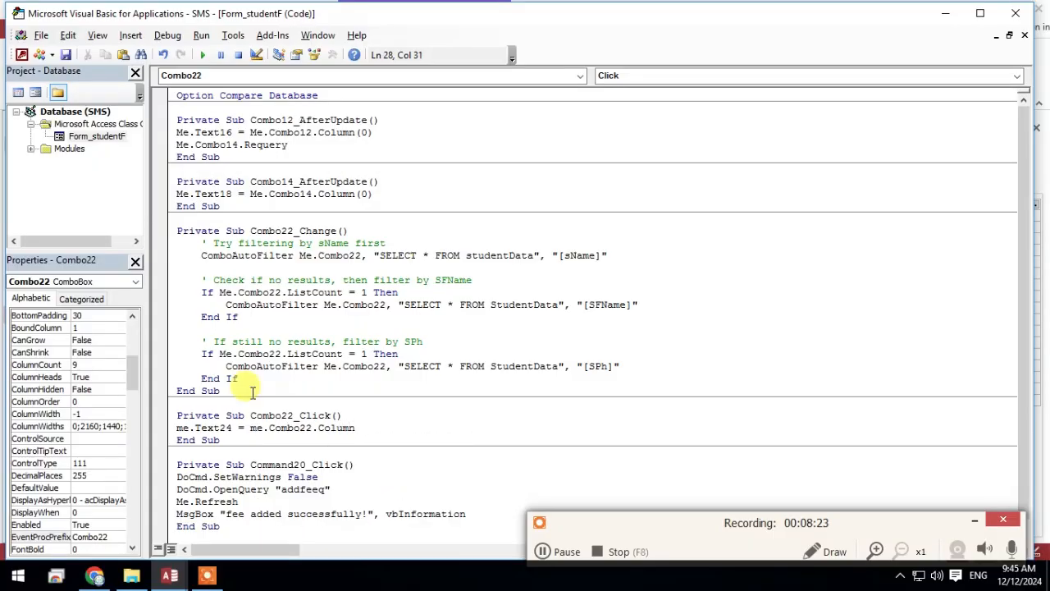
pyautogui.write('(0')
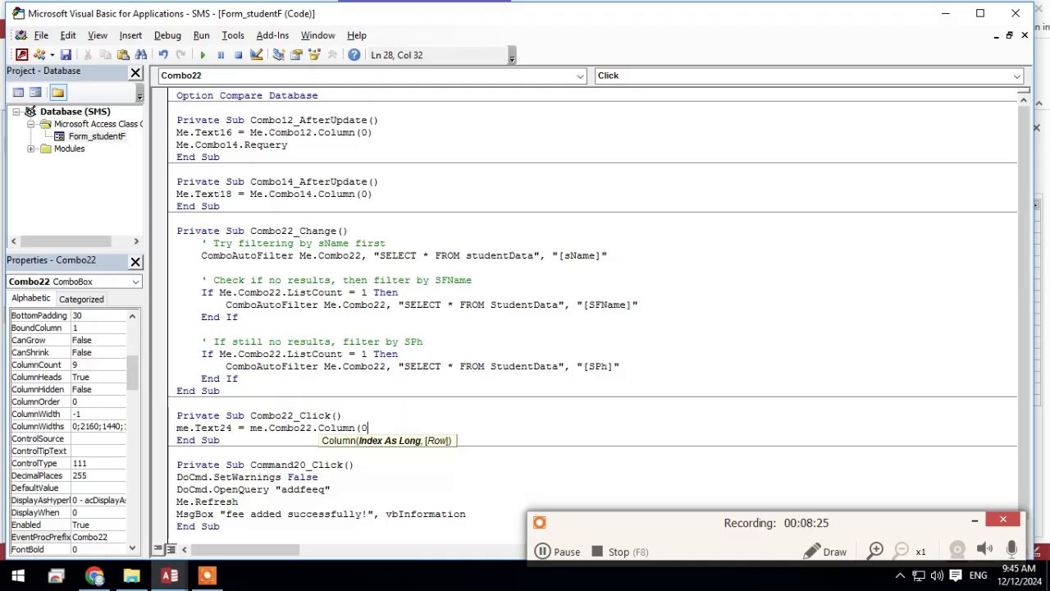
pyautogui.write(')')
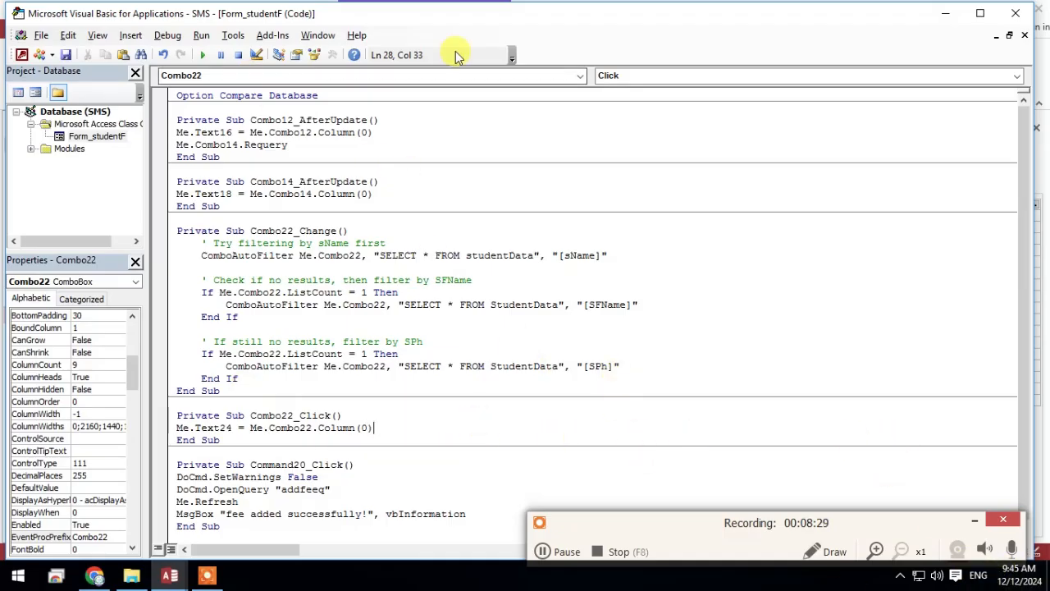
# Return to the studentF form in Form View, choose the listed student in Search, and check the new text box
pyautogui.click(943, 14)
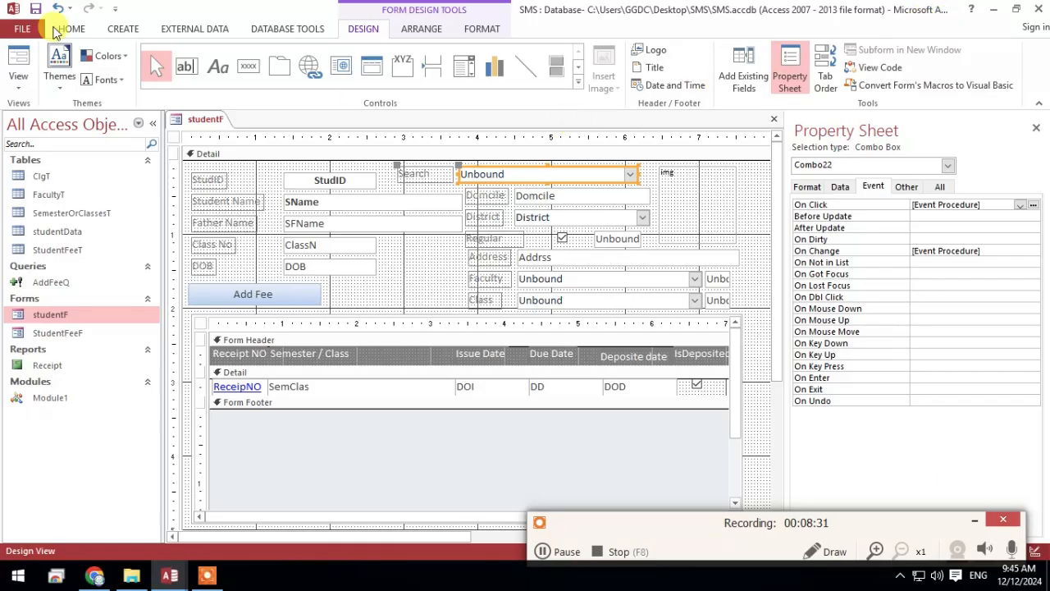
pyautogui.click(19, 59)
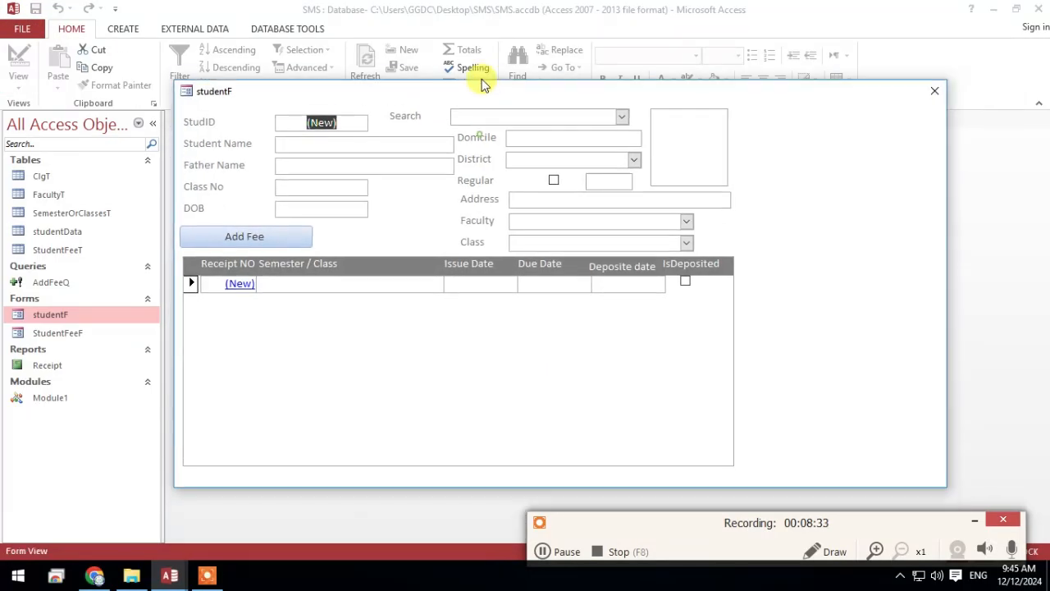
pyautogui.click(620, 108)
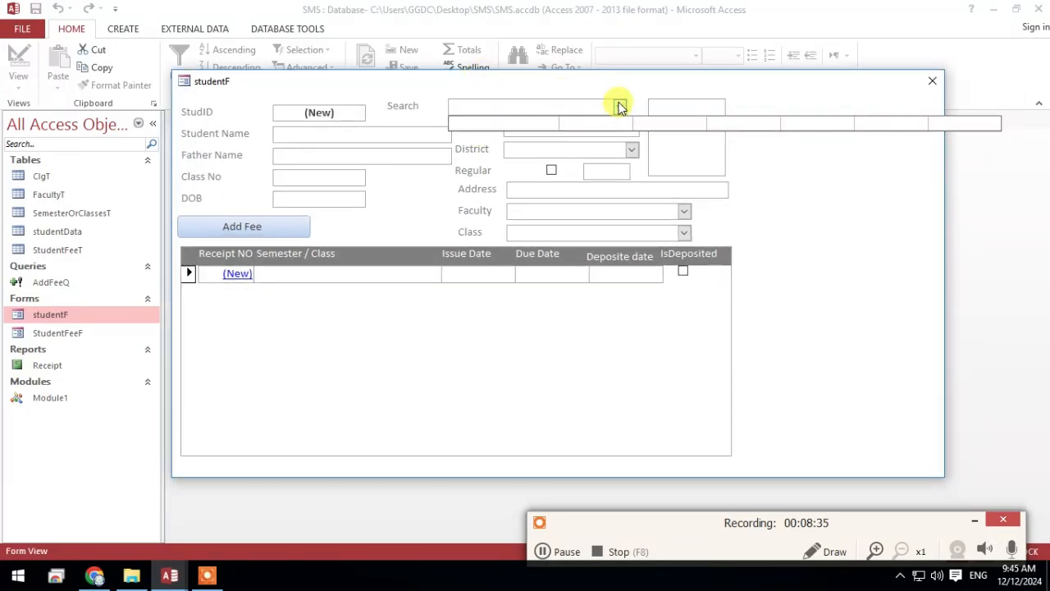
pyautogui.click(608, 139)
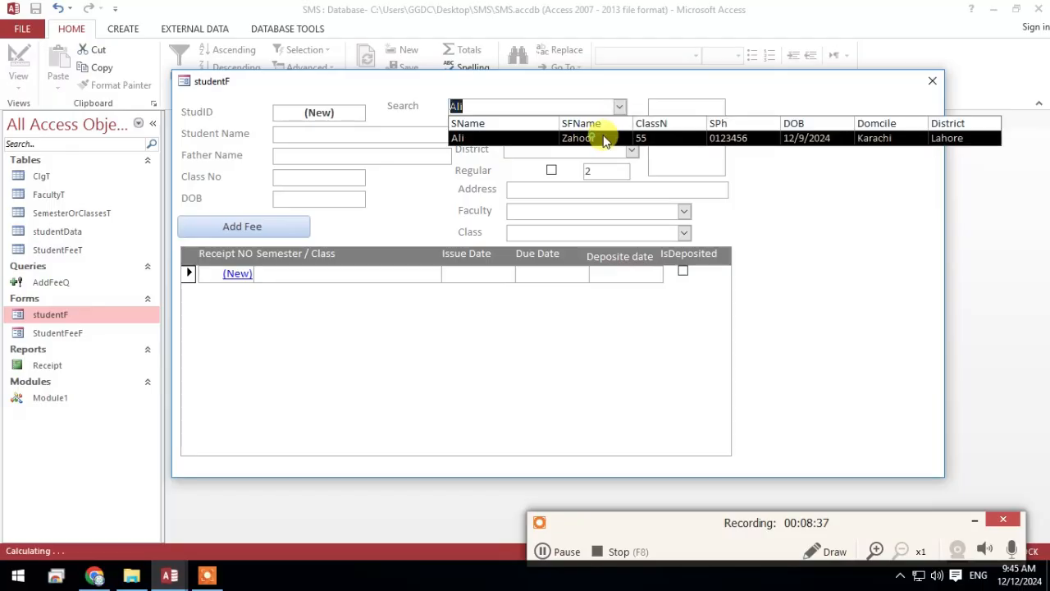
pyautogui.doubleClick(625, 171)
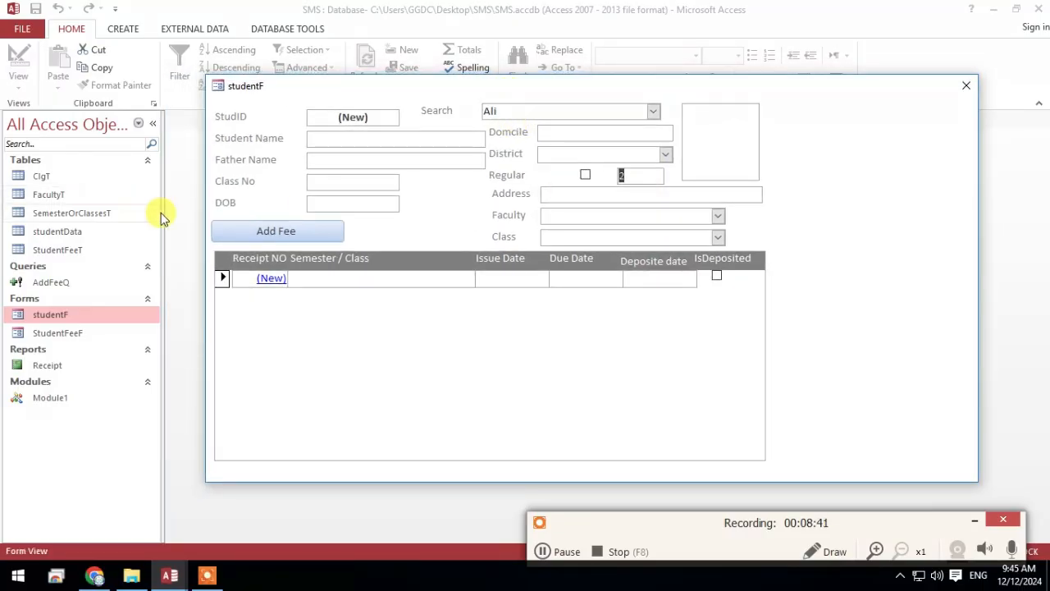
# Add a second record to the studentData table with the student's name, father's name, ClassN 22 and phone number
pyautogui.doubleClick(58, 232)
pyautogui.moveTo(429, 86); pyautogui.dragTo(420, 291)
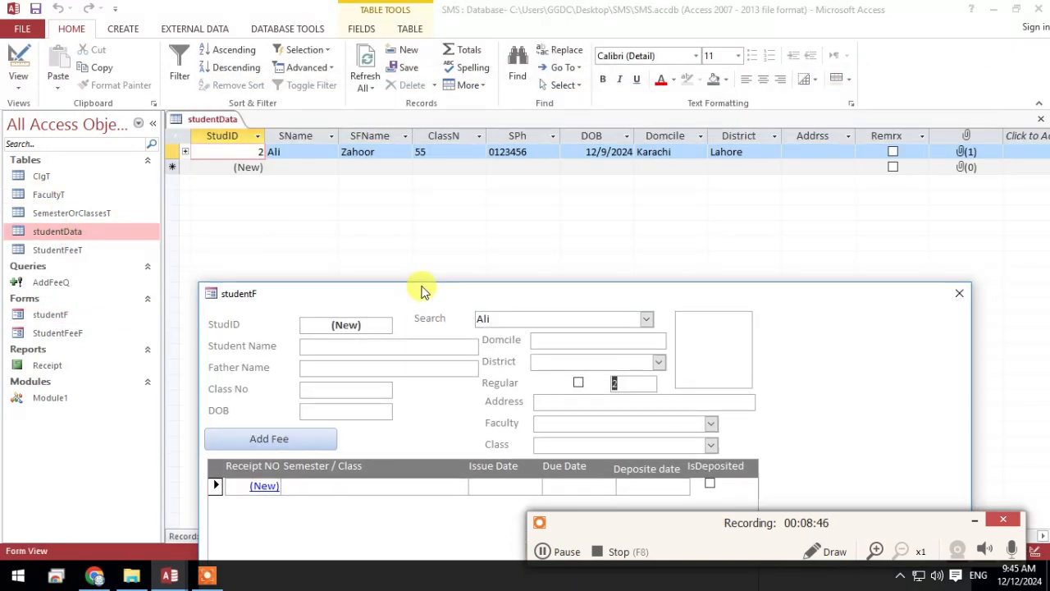
pyautogui.click(288, 167)
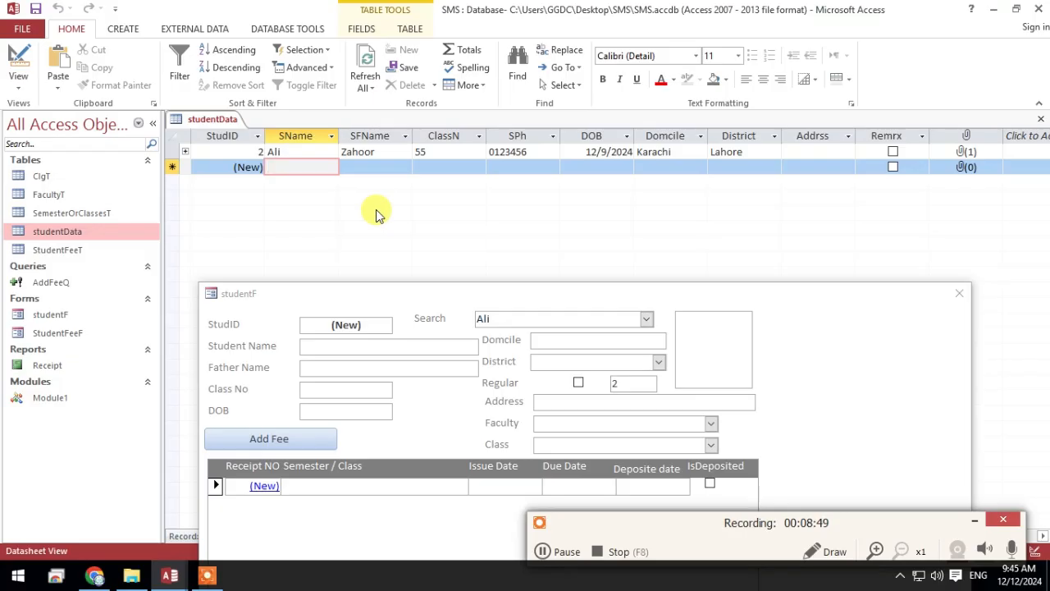
pyautogui.write('Mustaf')
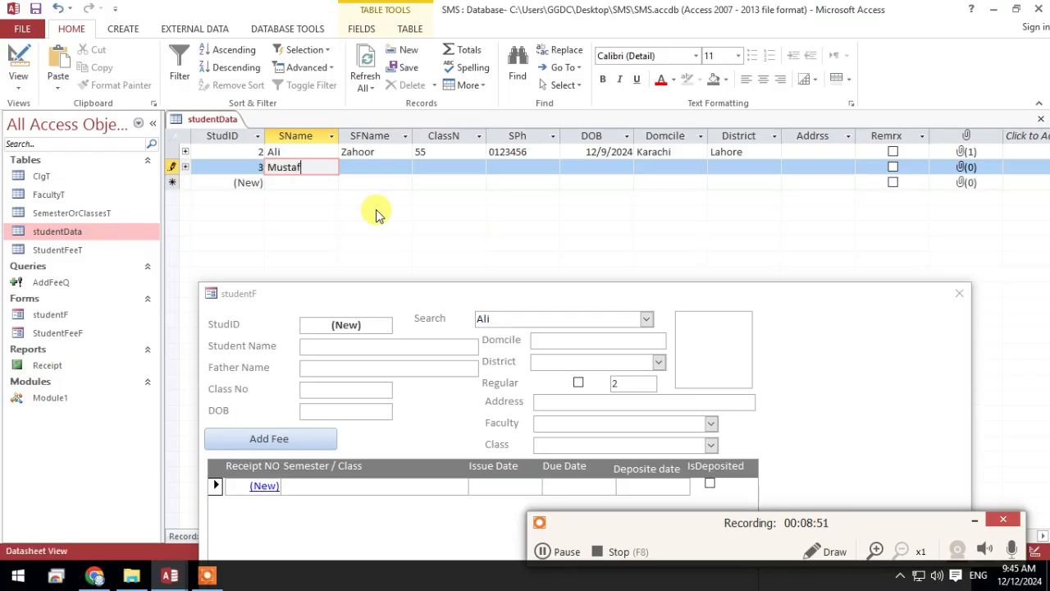
pyautogui.write('a')
pyautogui.press('Tab')
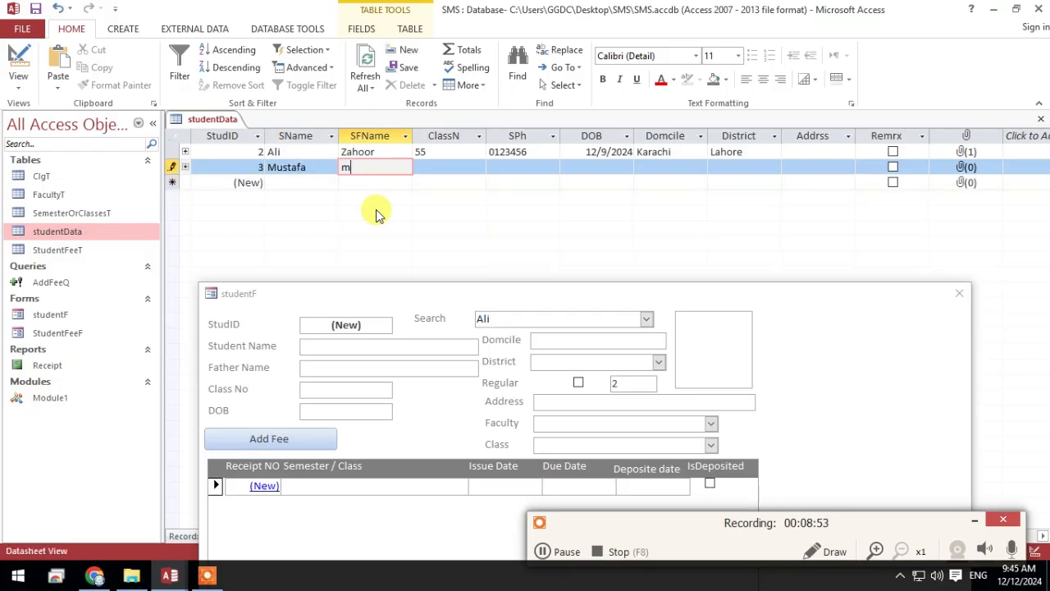
pyautogui.write('mehmood')
pyautogui.press('Tab')
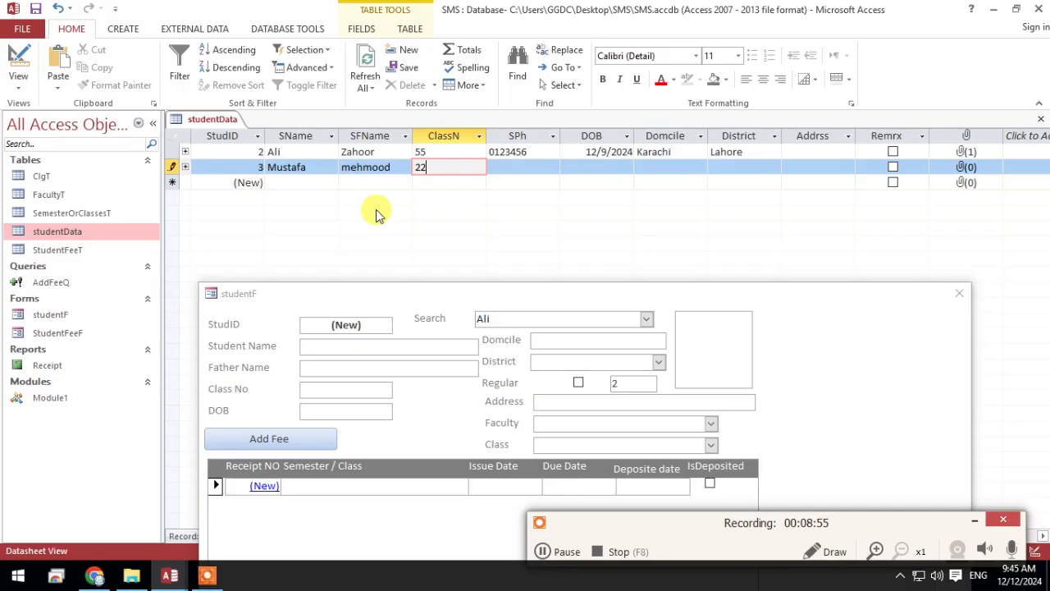
pyautogui.press('Tab')
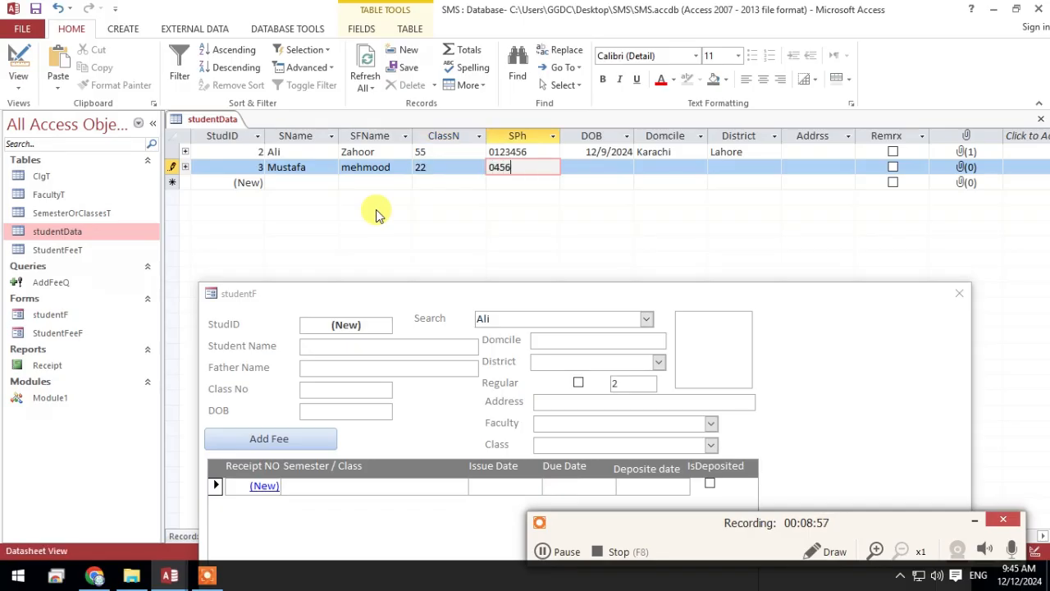
pyautogui.press('Tab')
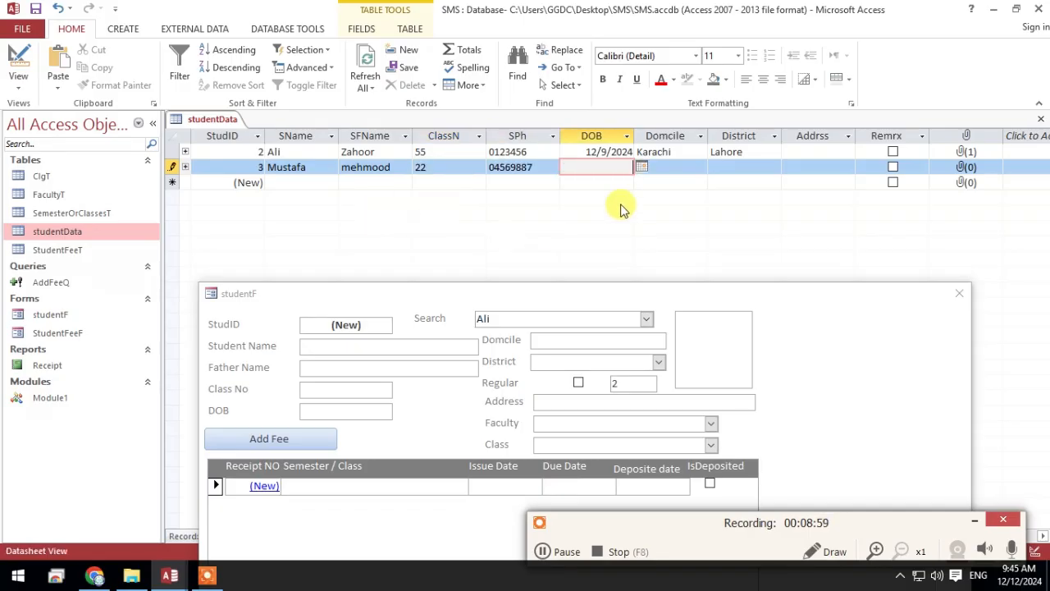
# Complete the second student's record with a date of birth, Domcile Lahore and District Sahiwal
pyautogui.click(641, 167)
pyautogui.click(542, 247)
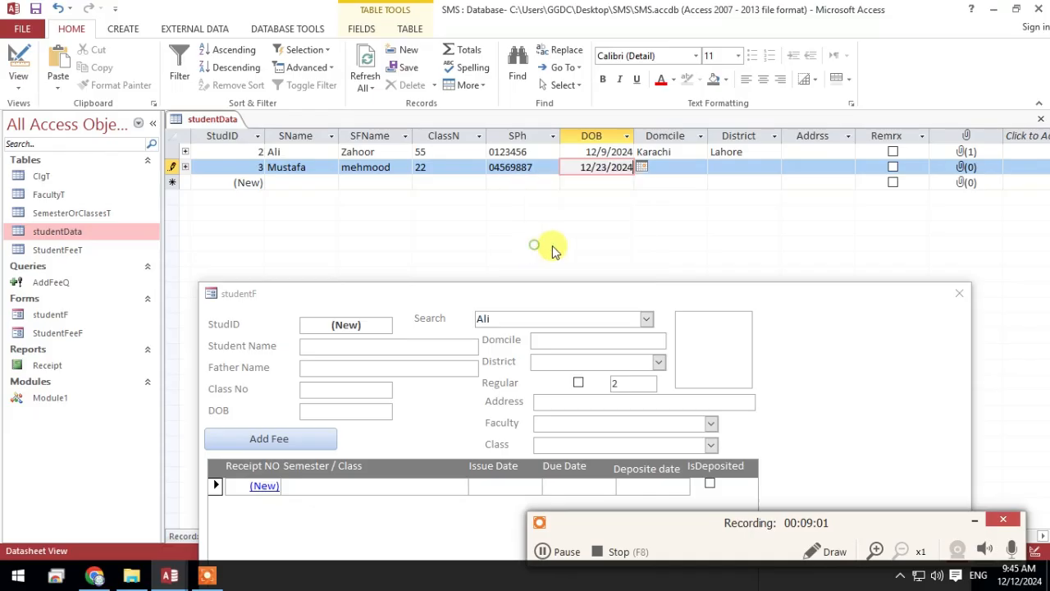
pyautogui.click(673, 168)
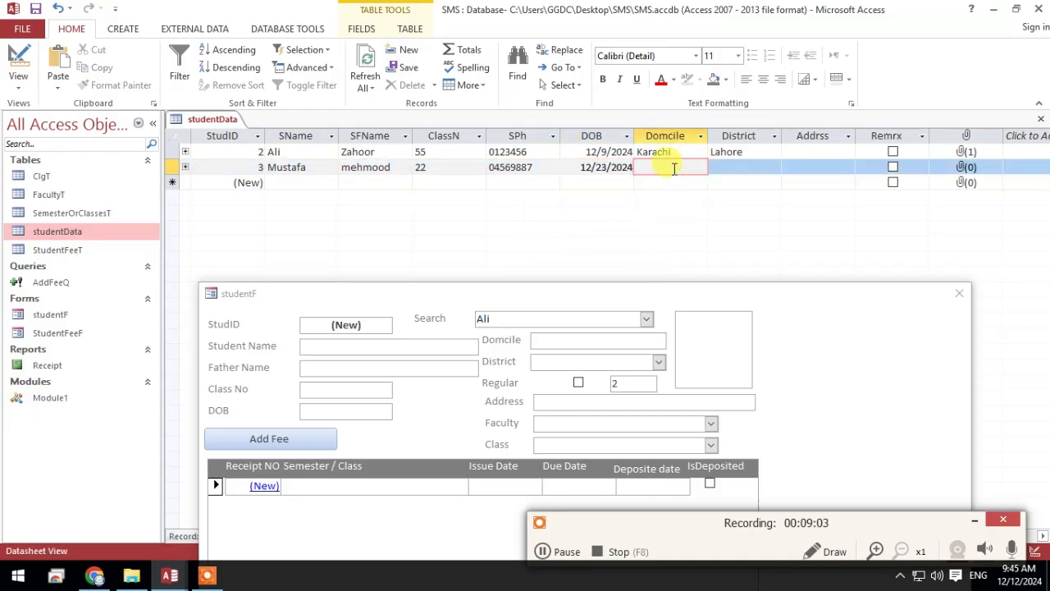
pyautogui.write('Lah')
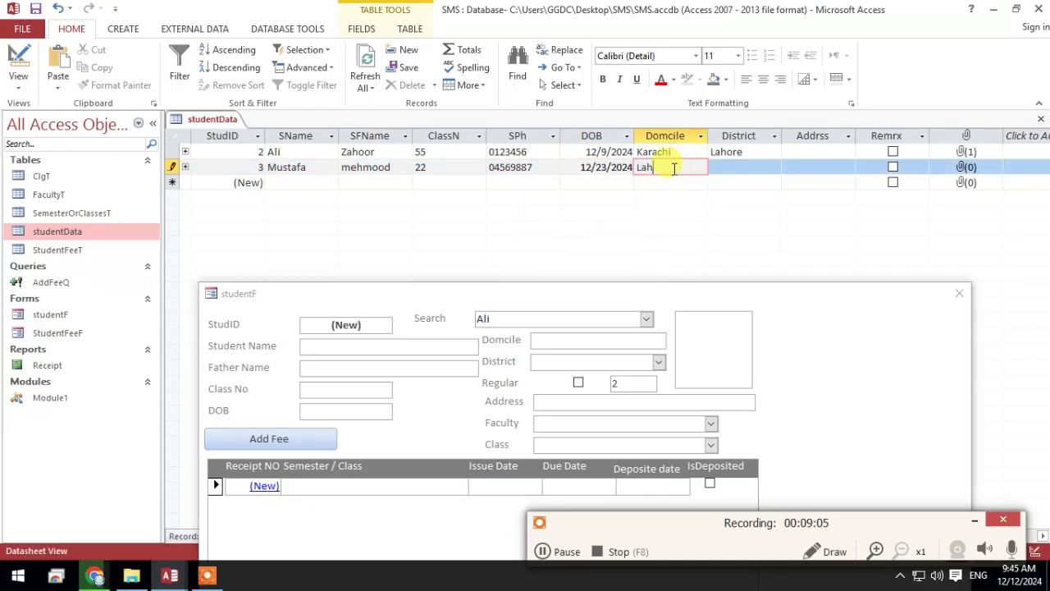
pyautogui.write('ore')
pyautogui.press('Tab')
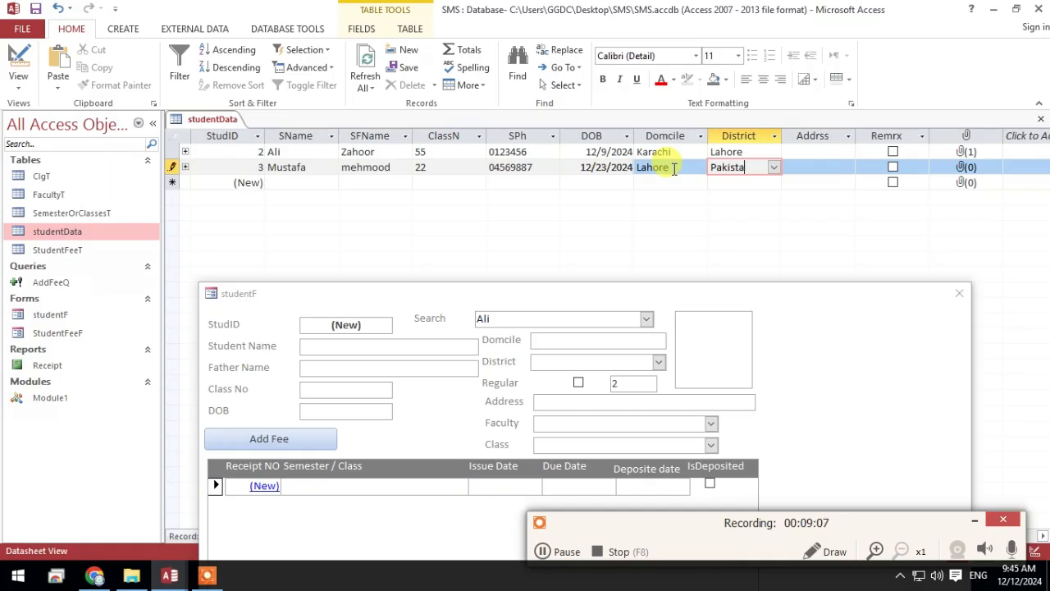
pyautogui.click(773, 168)
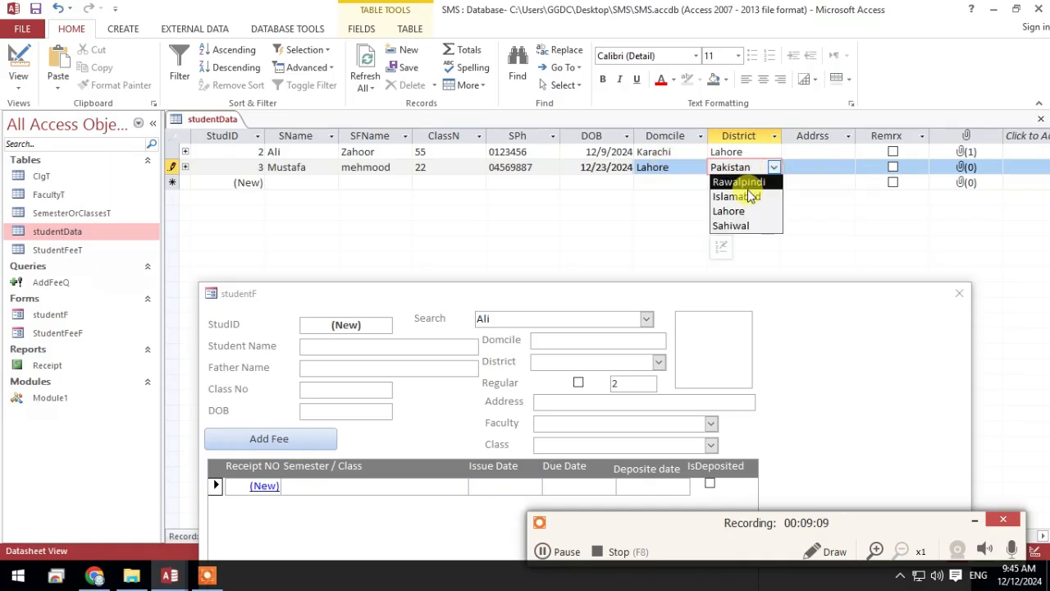
pyautogui.click(740, 229)
# Tick the Remrx check box for both student records in the studentData table
pyautogui.click(816, 153)
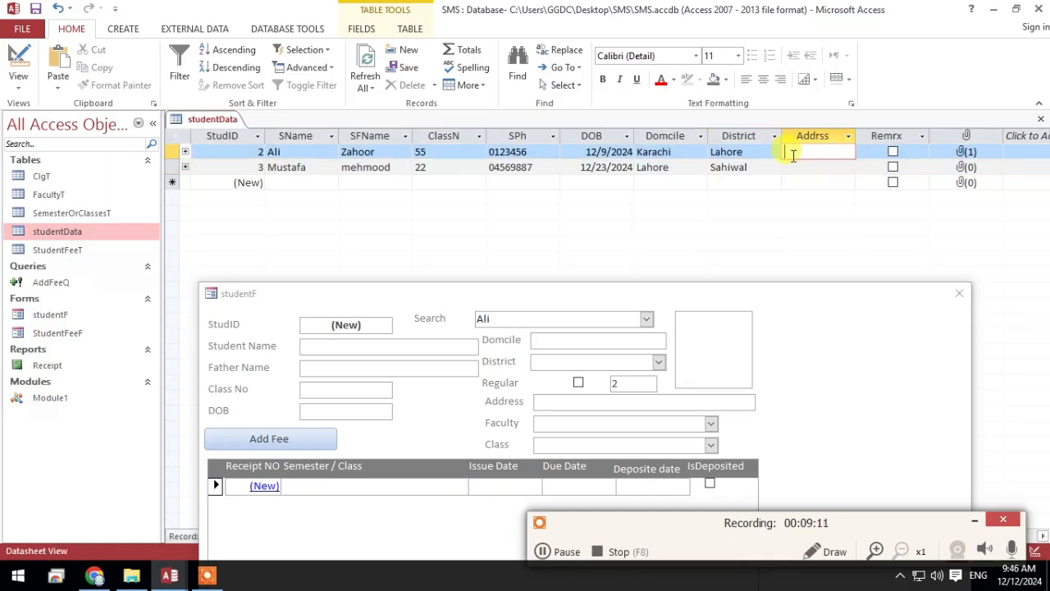
pyautogui.click(892, 152)
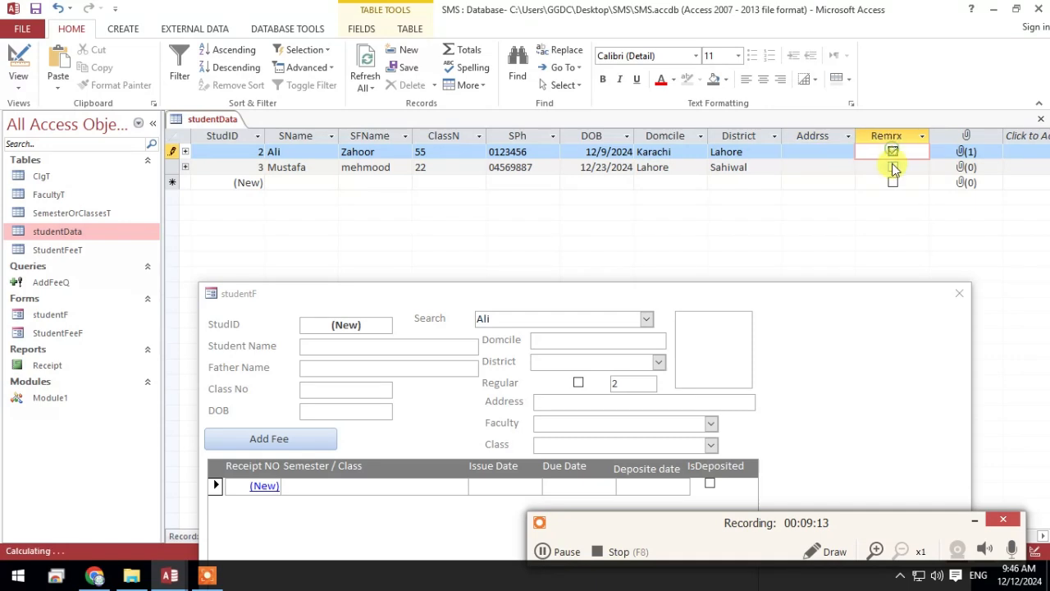
pyautogui.click(893, 168)
# Bring the studentF form up over the table and test the Search box with the second student's first name
pyautogui.click(200, 119)
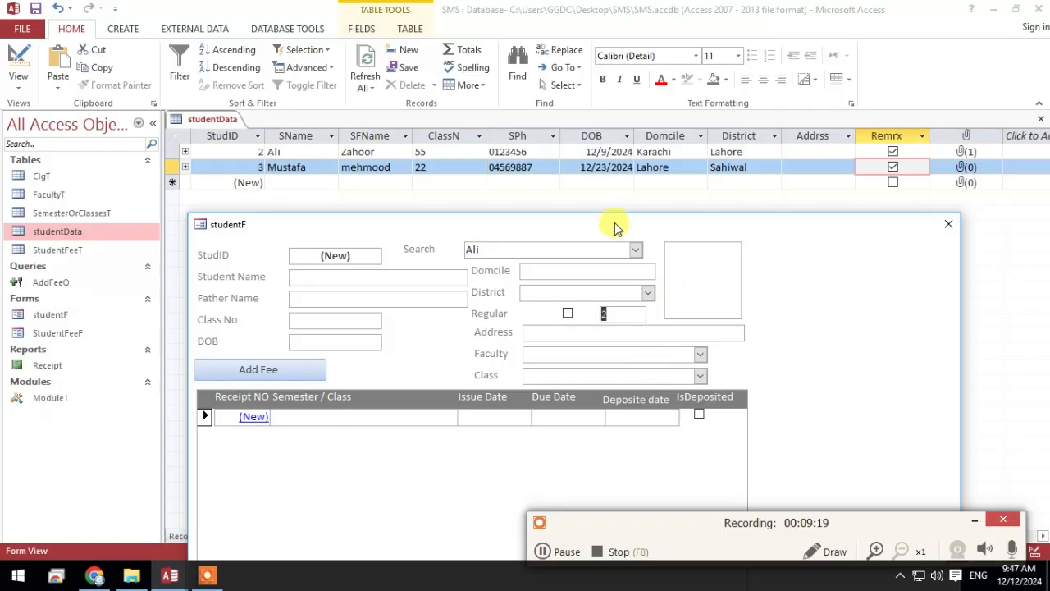
pyautogui.moveTo(704, 223); pyautogui.dragTo(708, 132)
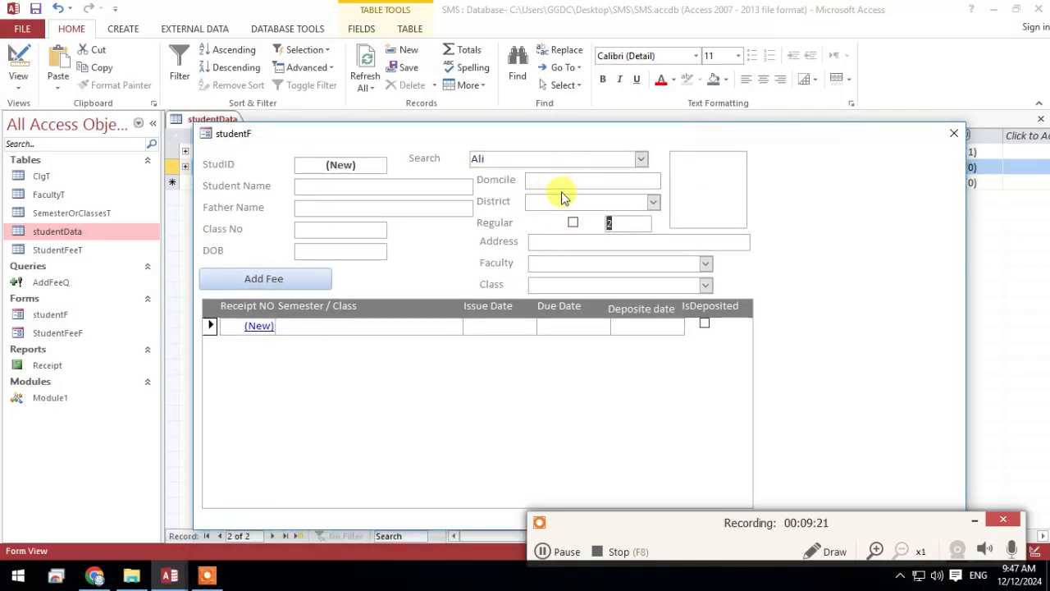
pyautogui.click(599, 158)
pyautogui.moveTo(612, 158); pyautogui.dragTo(296, 156)
pyautogui.press('BackSpace')
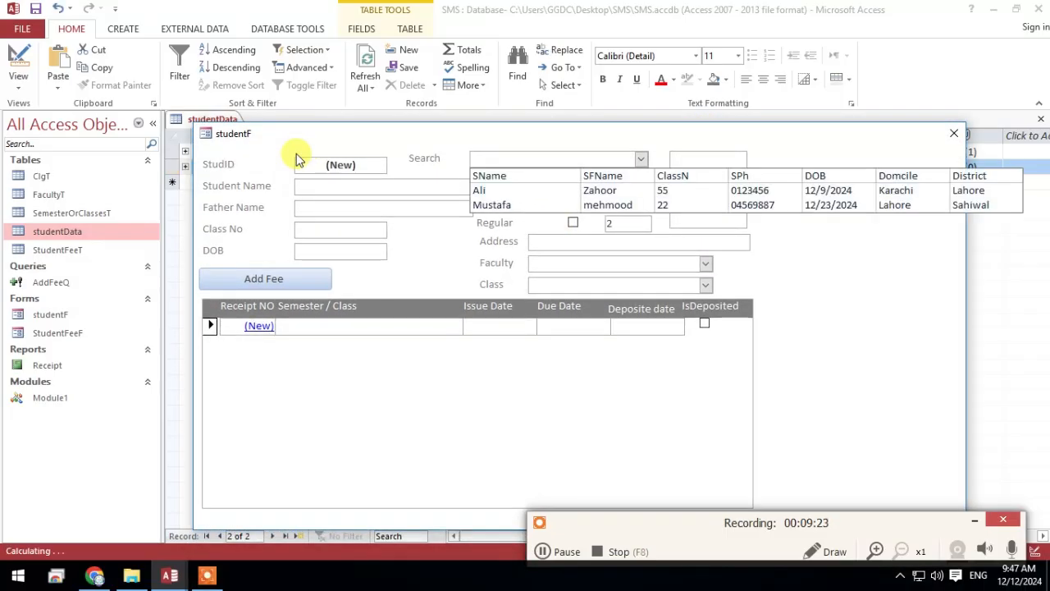
pyautogui.write('mus')
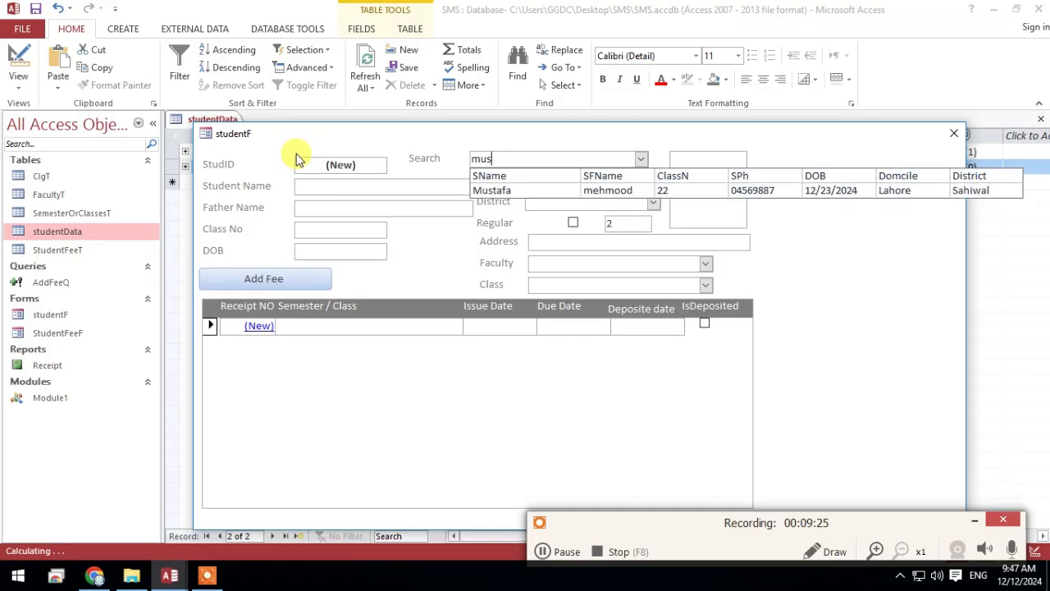
pyautogui.write('staf')
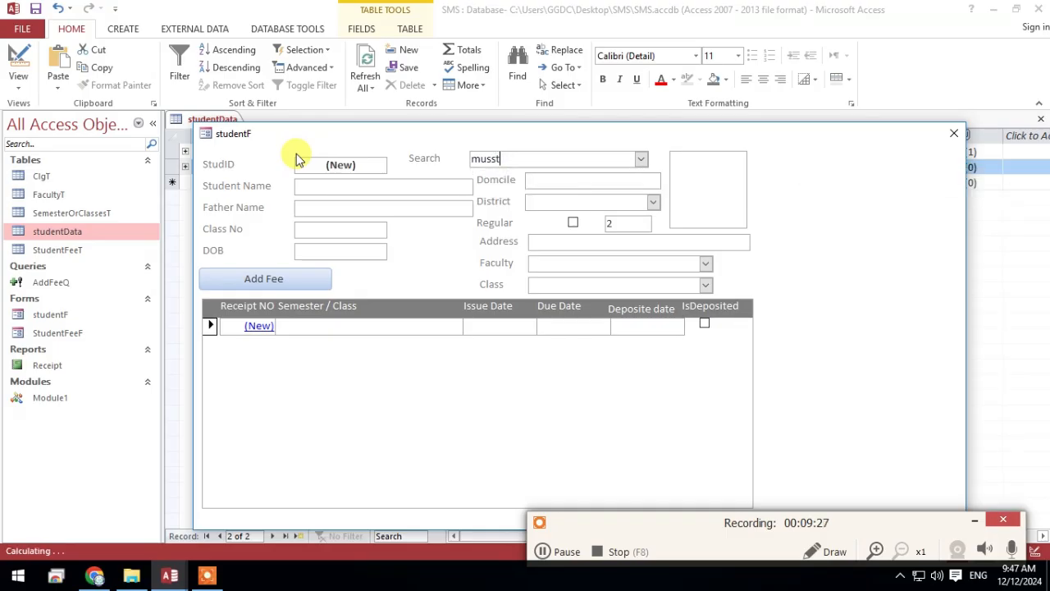
pyautogui.press('BackSpace')
pyautogui.press('BackSpace')
pyautogui.press('BackSpace')
pyautogui.press('BackSpace')
pyautogui.write('tafa')
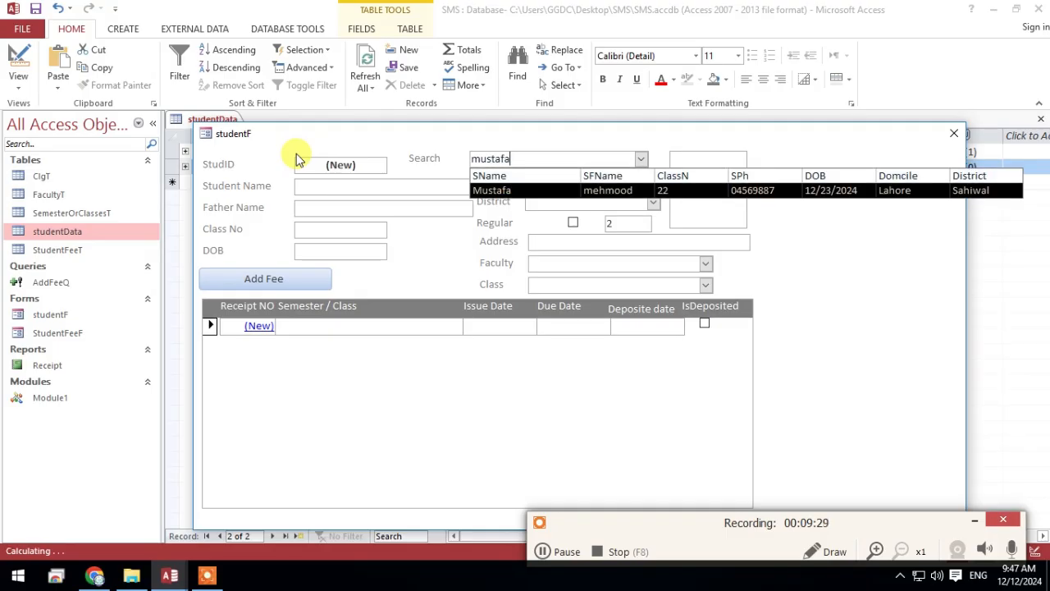
pyautogui.press('BackSpace')
pyautogui.press('BackSpace')
pyautogui.press('BackSpace')
pyautogui.press('BackSpace')
pyautogui.press('BackSpace')
pyautogui.press('BackSpace')
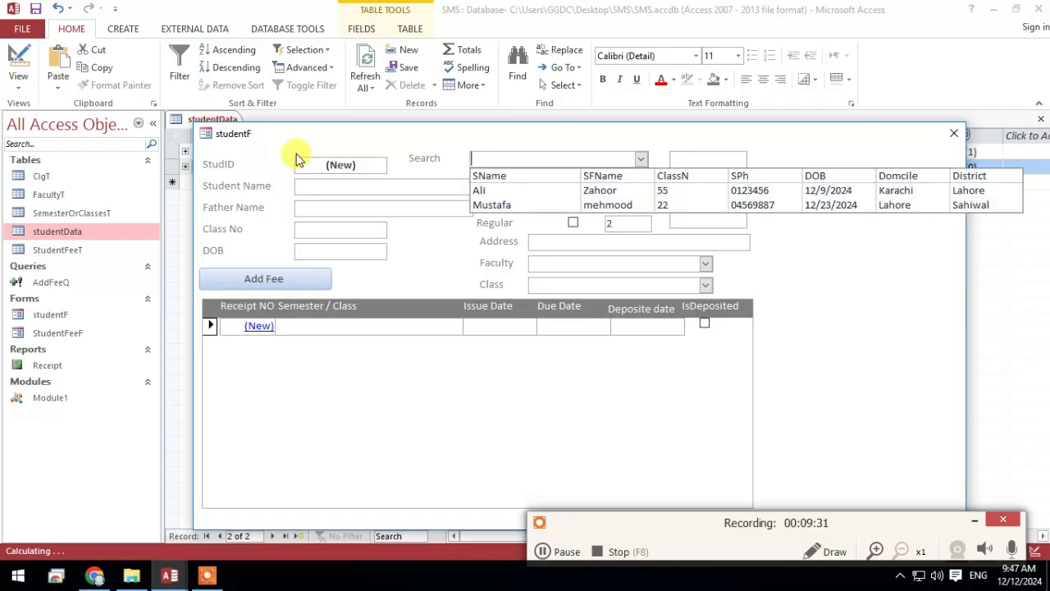
# Test the Search box with the first student's father's name and with the last digits of the second student's phone number
pyautogui.write('zahoo')
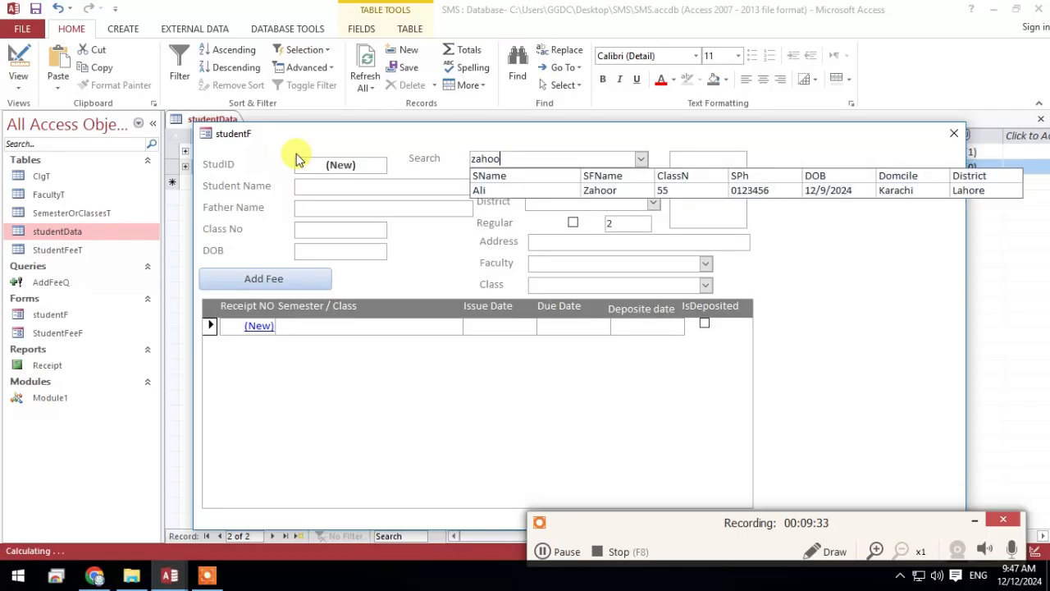
pyautogui.press('BackSpace')
pyautogui.press('BackSpace')
pyautogui.press('BackSpace')
pyautogui.press('BackSpace')
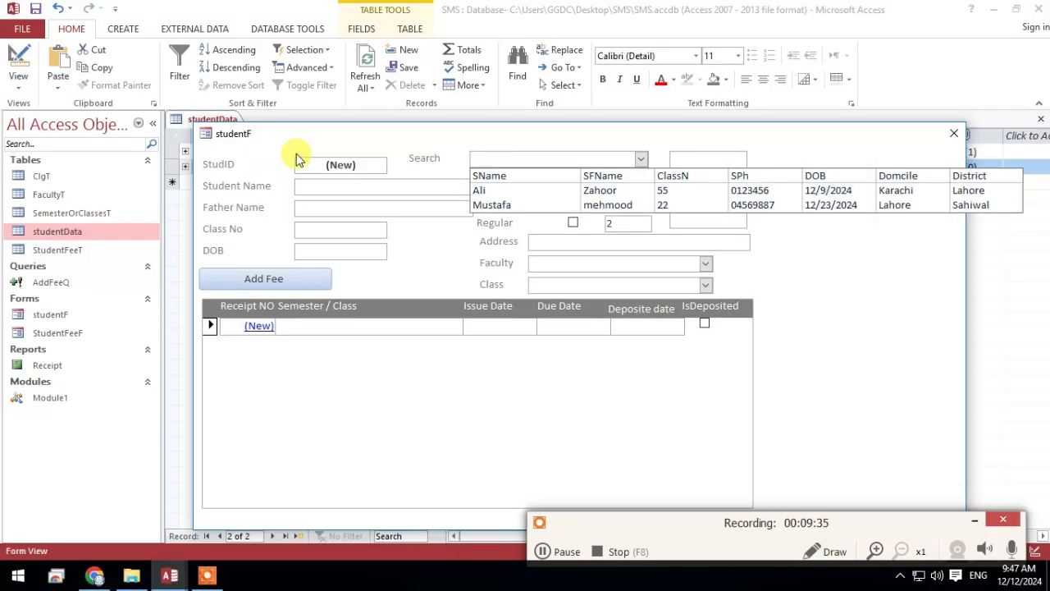
pyautogui.write('887')
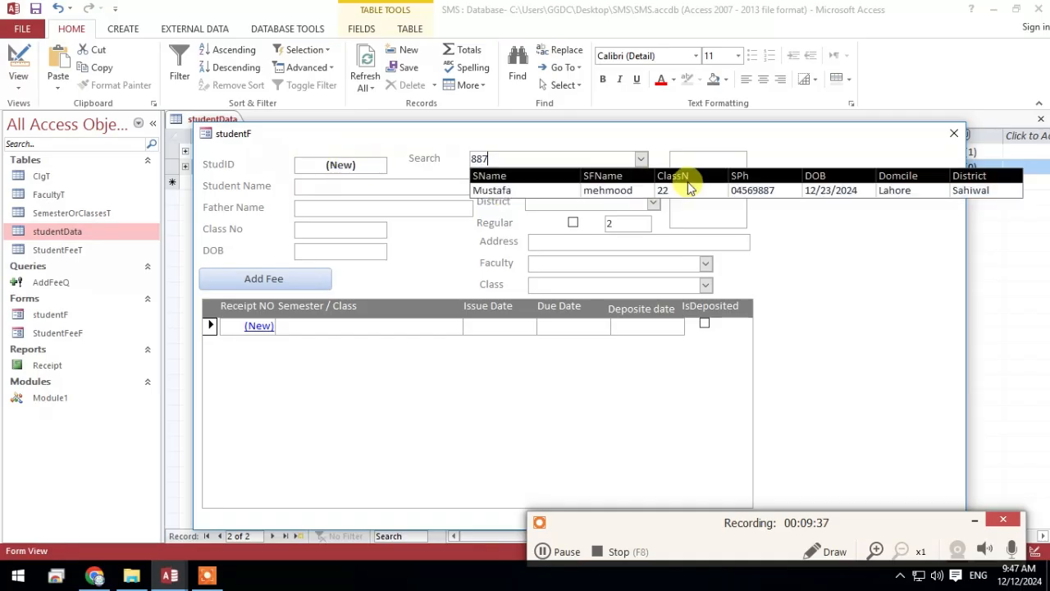
pyautogui.click(844, 234)
# Choose the first student in the Search box and check the ID in the text box beside Regular
pyautogui.moveTo(521, 161); pyautogui.dragTo(416, 141)
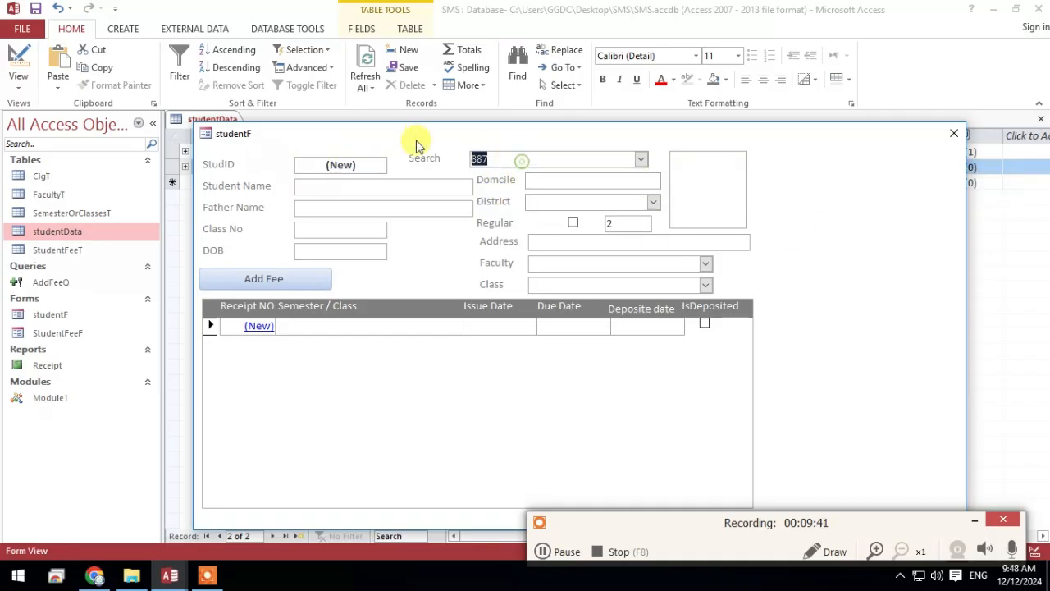
pyautogui.write('ali')
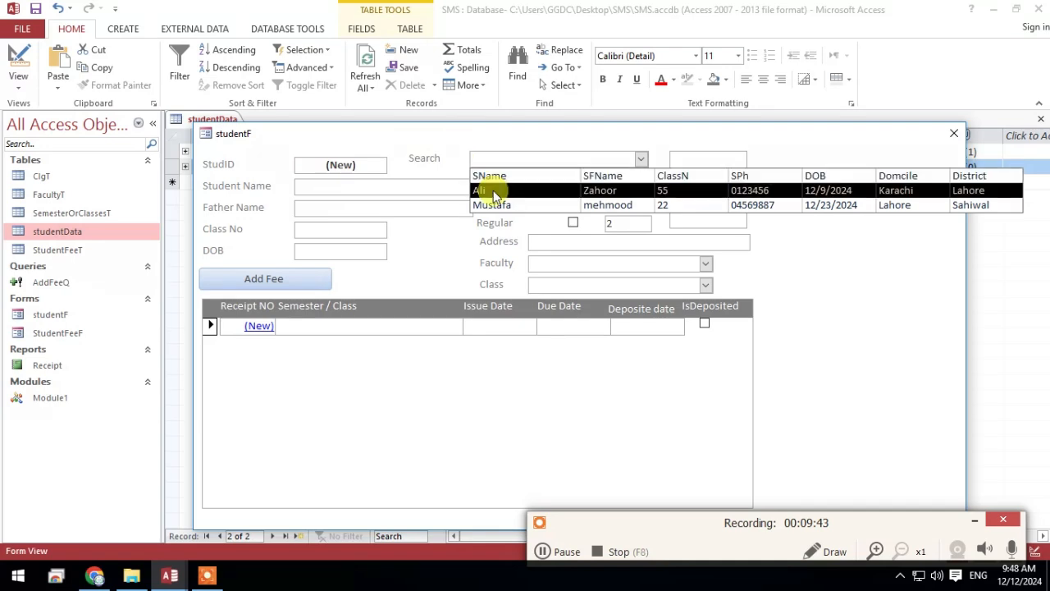
pyautogui.click(614, 219)
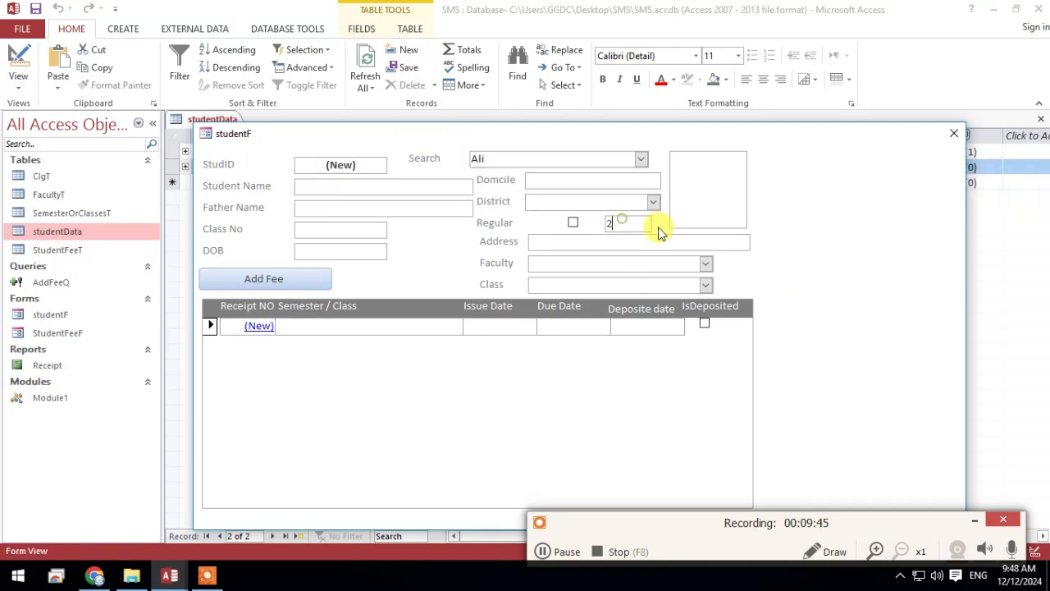
pyautogui.moveTo(627, 223); pyautogui.dragTo(583, 222)
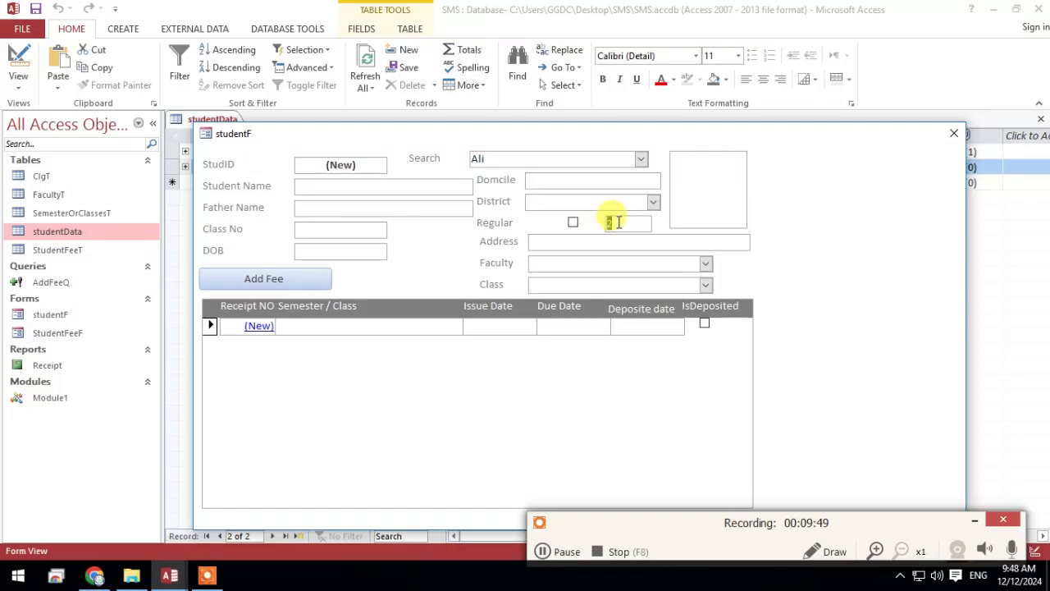
# Choose the second student in the Search box and check the ID in the text box beside Regular
pyautogui.click(640, 159)
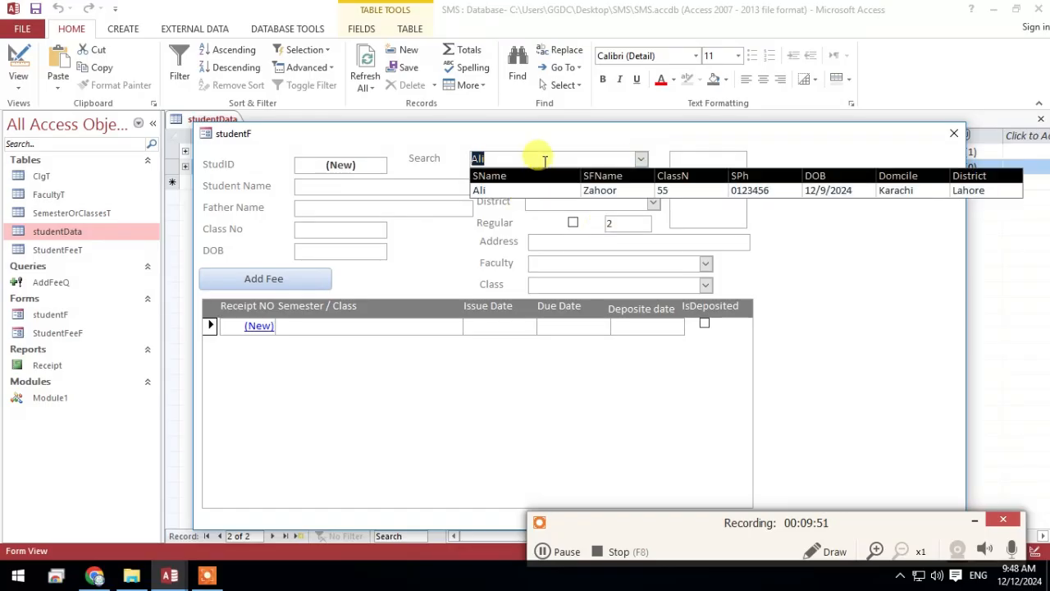
pyautogui.write('mustafa')
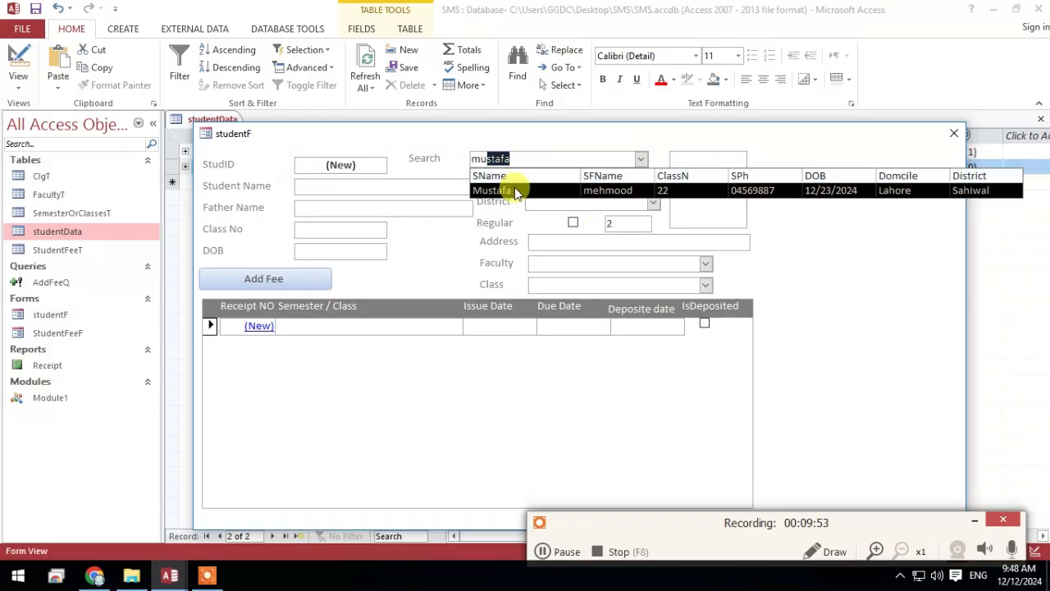
pyautogui.click(517, 191)
pyautogui.click(624, 222)
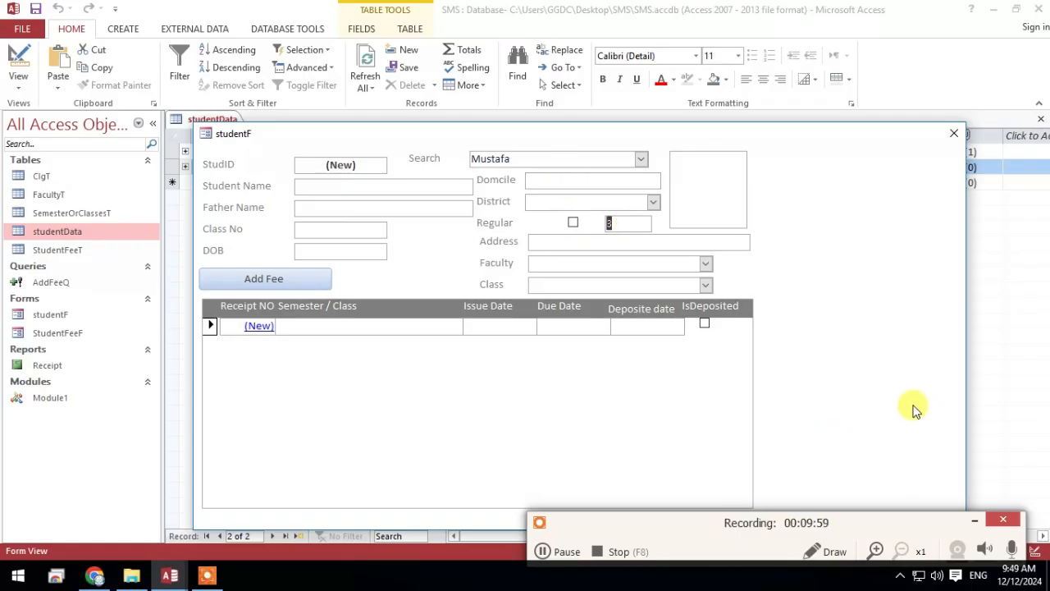
# Switch the studentF form to Design View and close the studentData table
pyautogui.rightClick(819, 278)
pyautogui.click(870, 323)
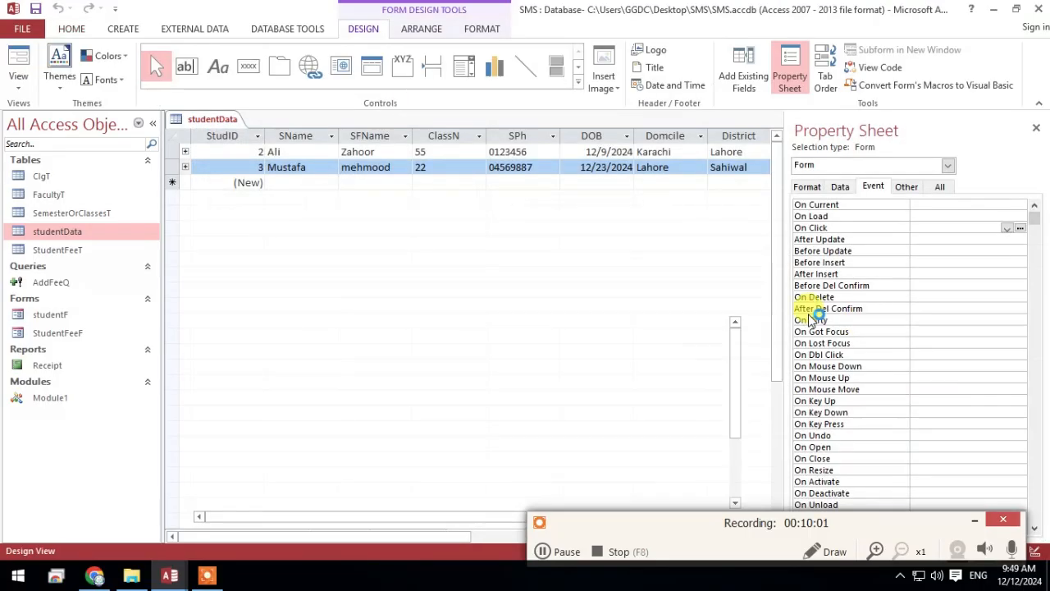
pyautogui.rightClick(226, 127)
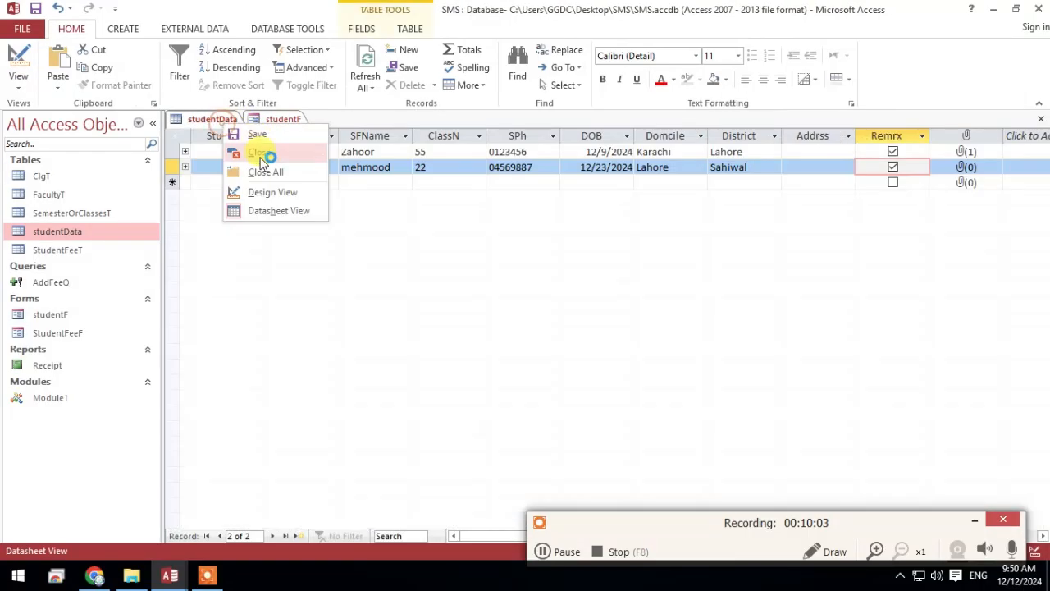
pyautogui.click(263, 155)
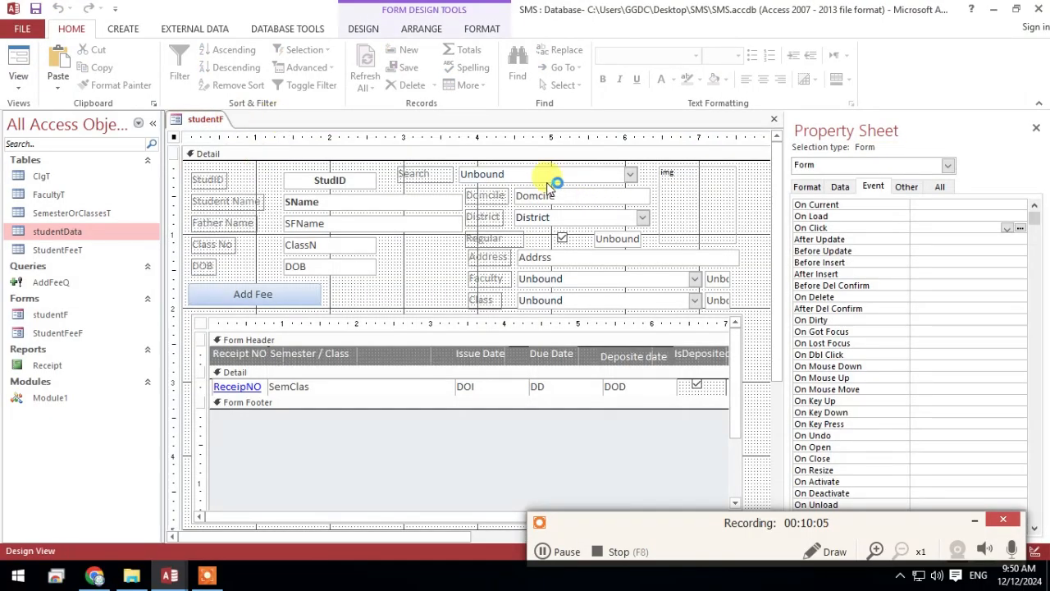
# In the Search combo box's On Click procedure, paste Me.Filter = "[StudentID] =" & Combo37 and Me.FilterOn = True below the Me.Text24 line
pyautogui.click(579, 180)
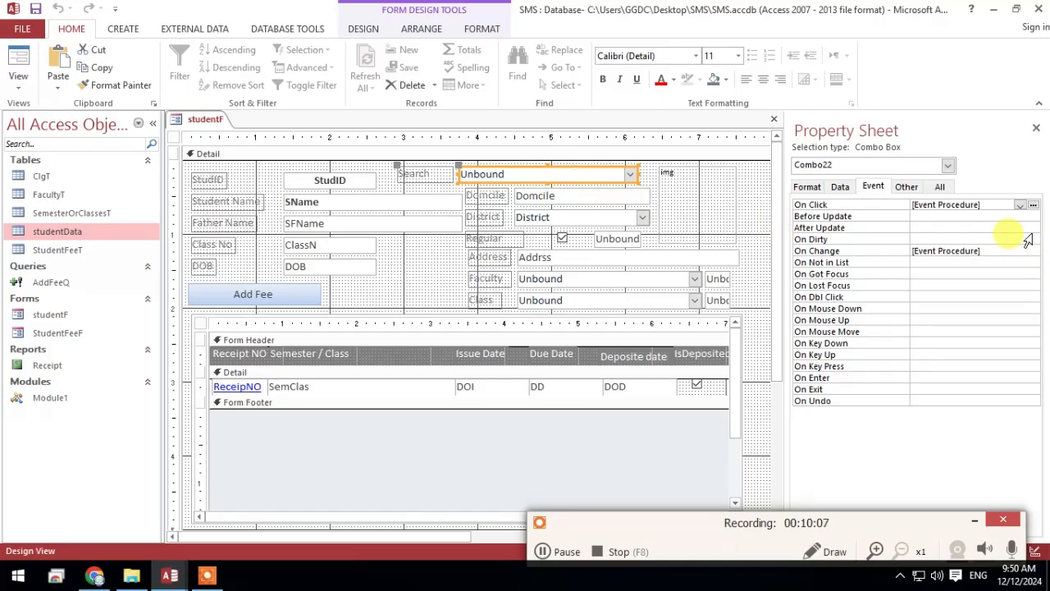
pyautogui.click(1036, 205)
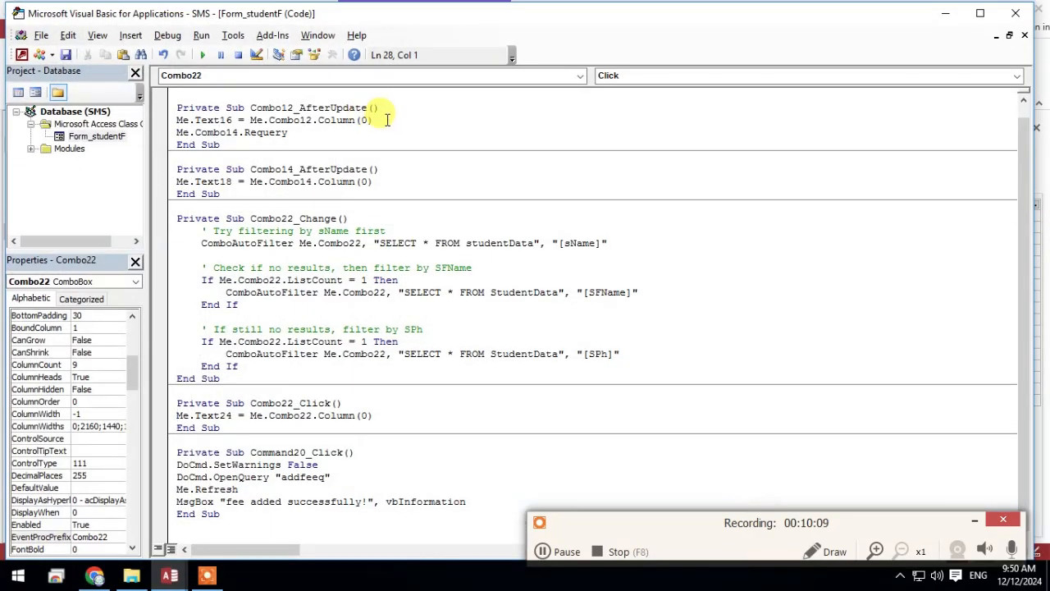
pyautogui.click(371, 416)
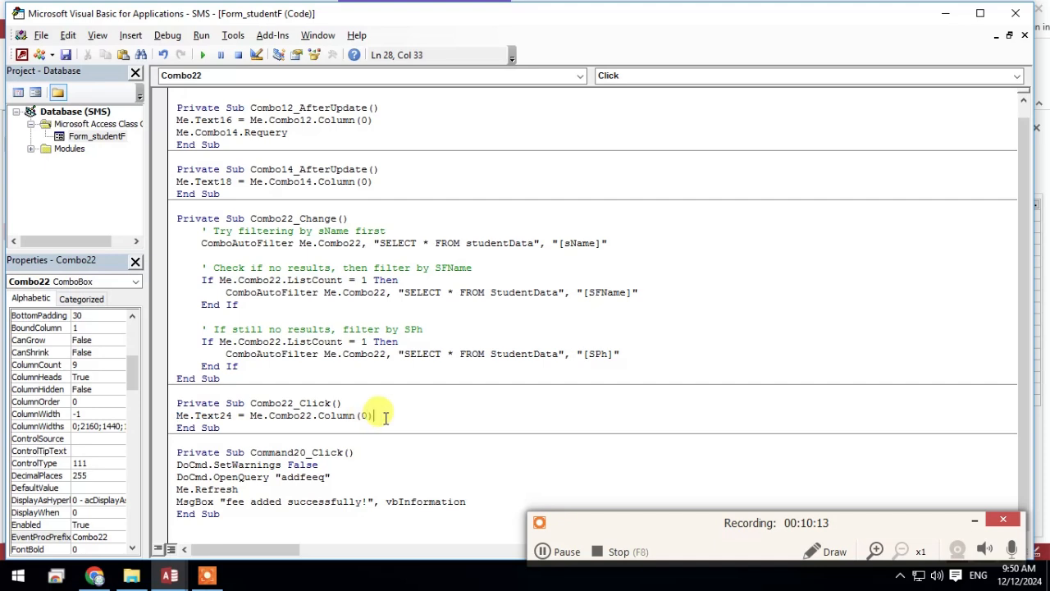
pyautogui.press('Return')
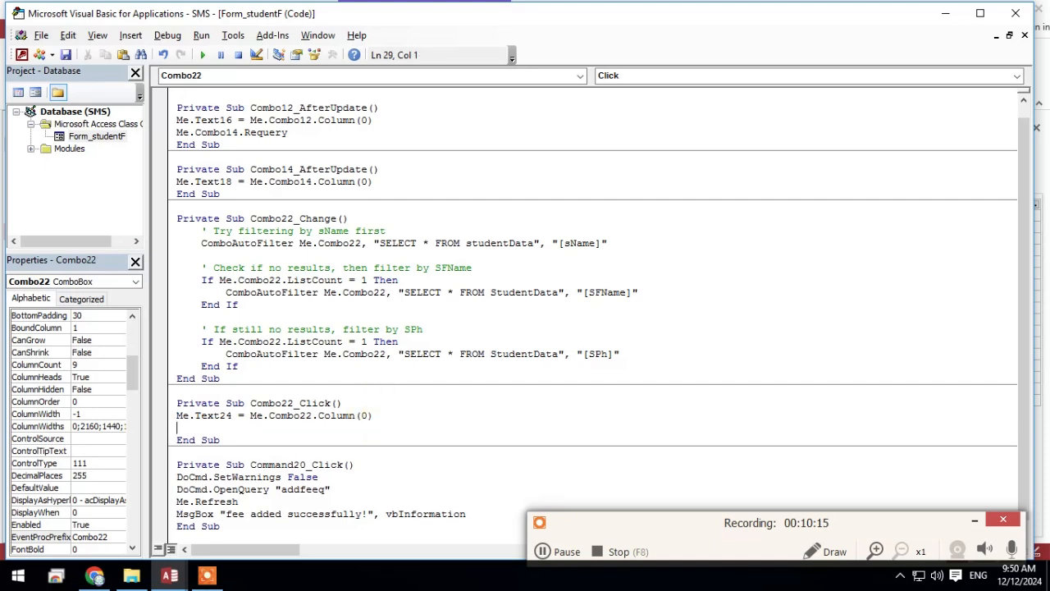
pyautogui.write('Me.Filter = "[StudentID] =" & Combo37 Me.FilterOn = True')
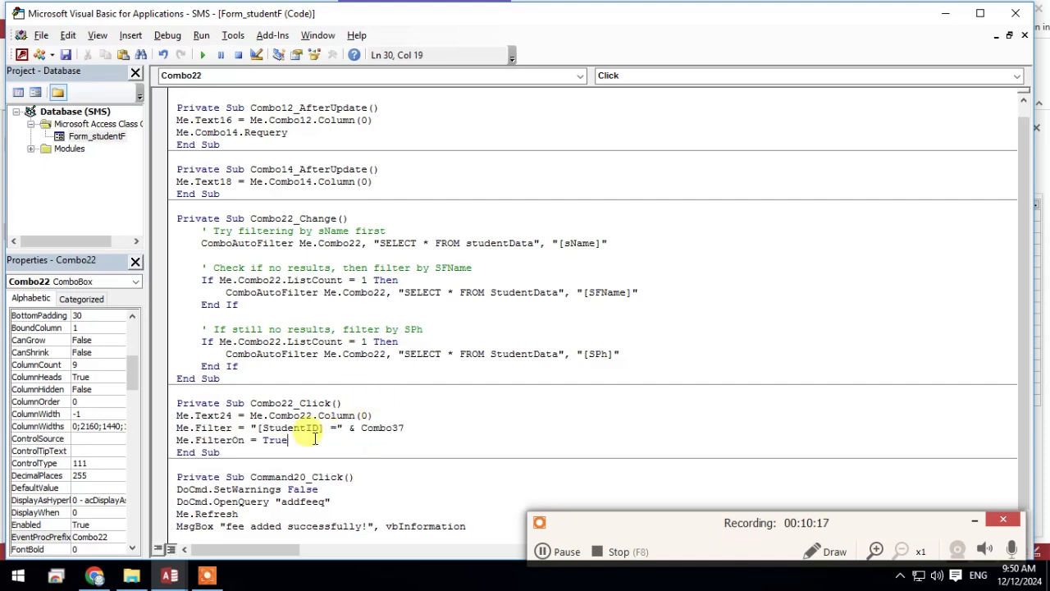
# Change the field name in the pasted Me.Filter line to StudID
pyautogui.moveTo(308, 427); pyautogui.dragTo(287, 427)
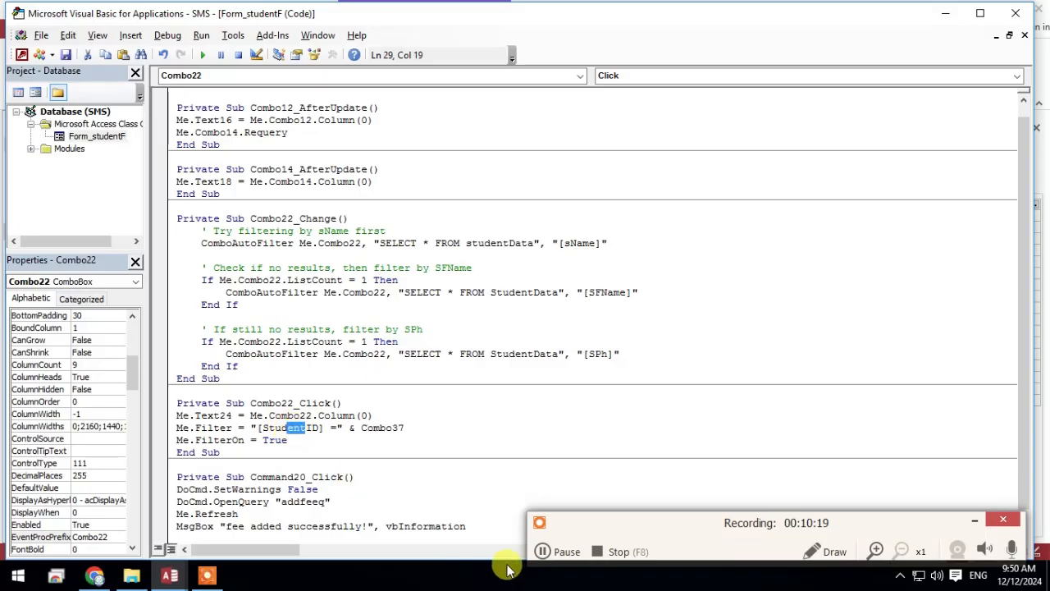
pyautogui.press('BackSpace')
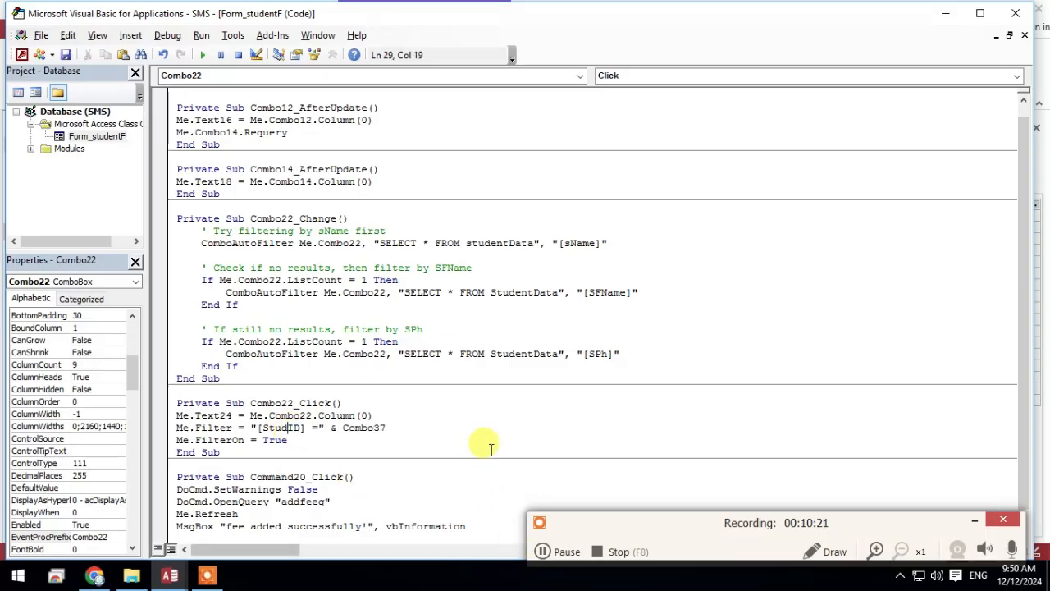
pyautogui.click(484, 425)
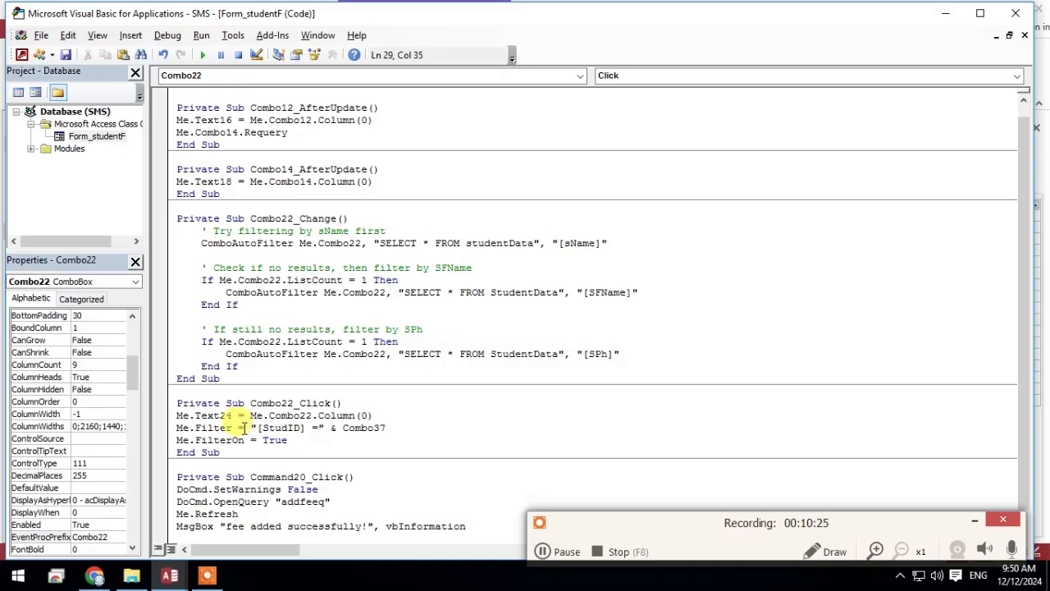
# In the Search combo box's On Click procedure, replace Combo37 in the Me.Filter line with Me.Text24
pyautogui.moveTo(253, 427); pyautogui.dragTo(305, 427)
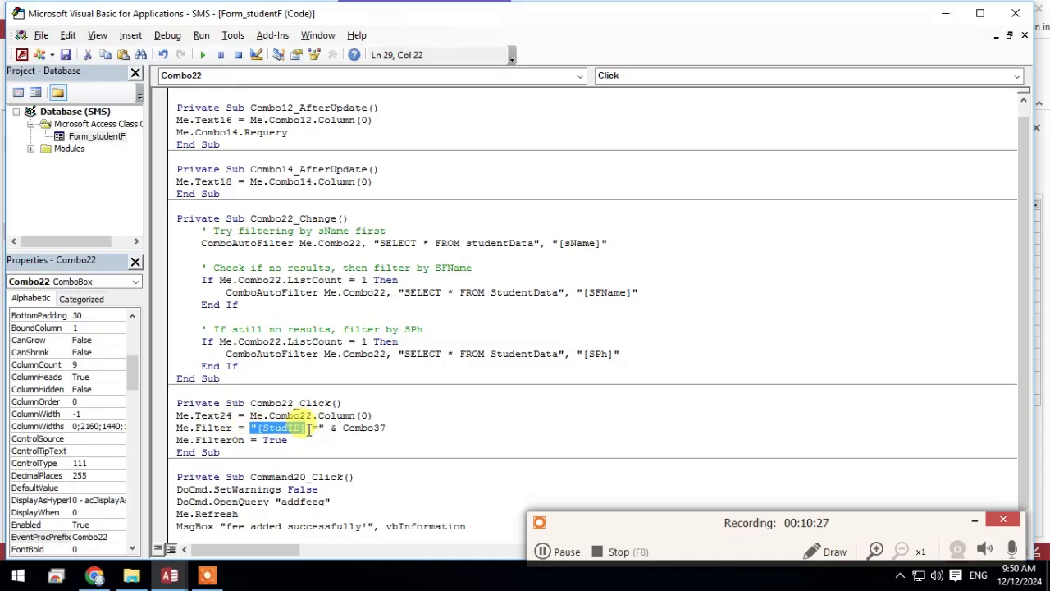
pyautogui.moveTo(385, 427); pyautogui.dragTo(361, 427)
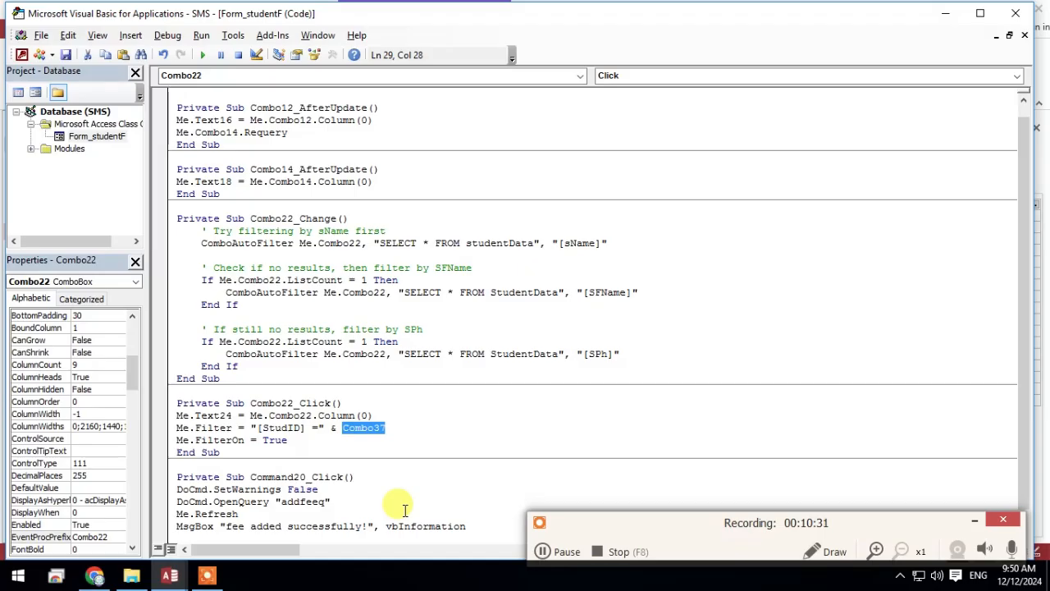
pyautogui.write('Text24')
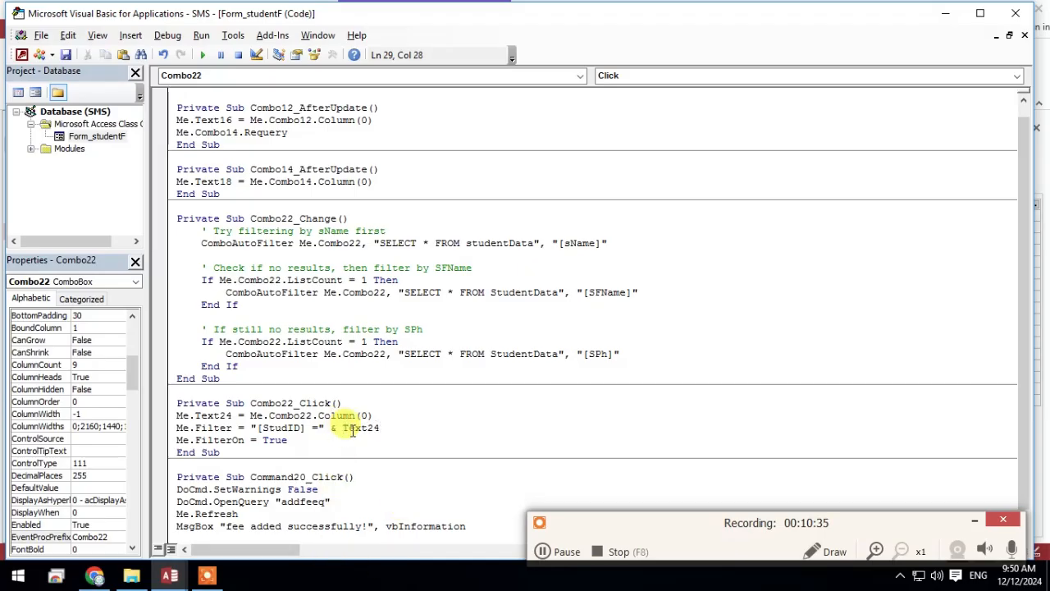
pyautogui.write('e.')
pyautogui.click(482, 408)
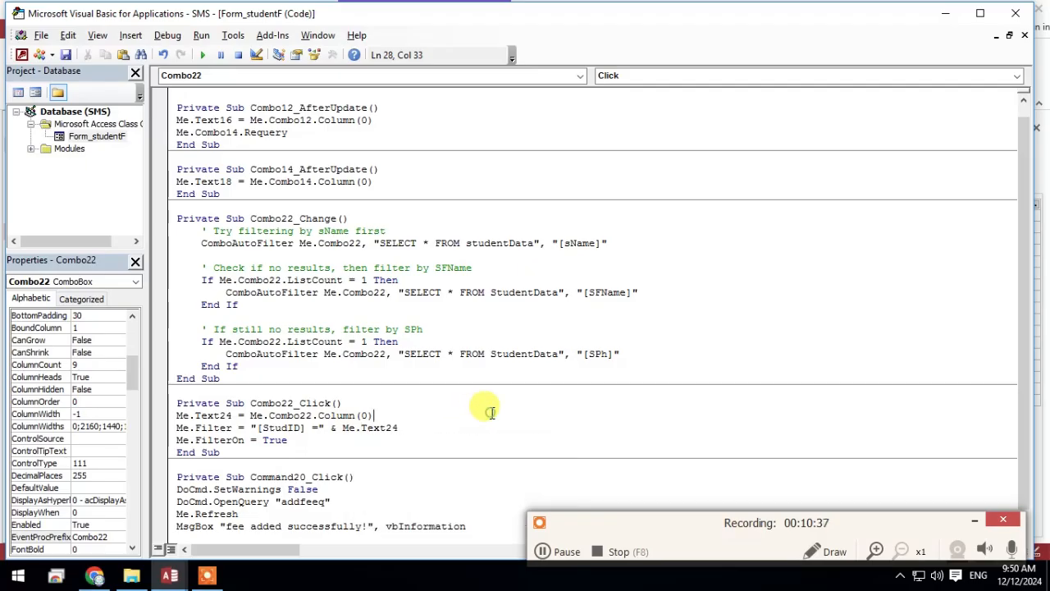
pyautogui.moveTo(309, 428); pyautogui.dragTo(195, 441)
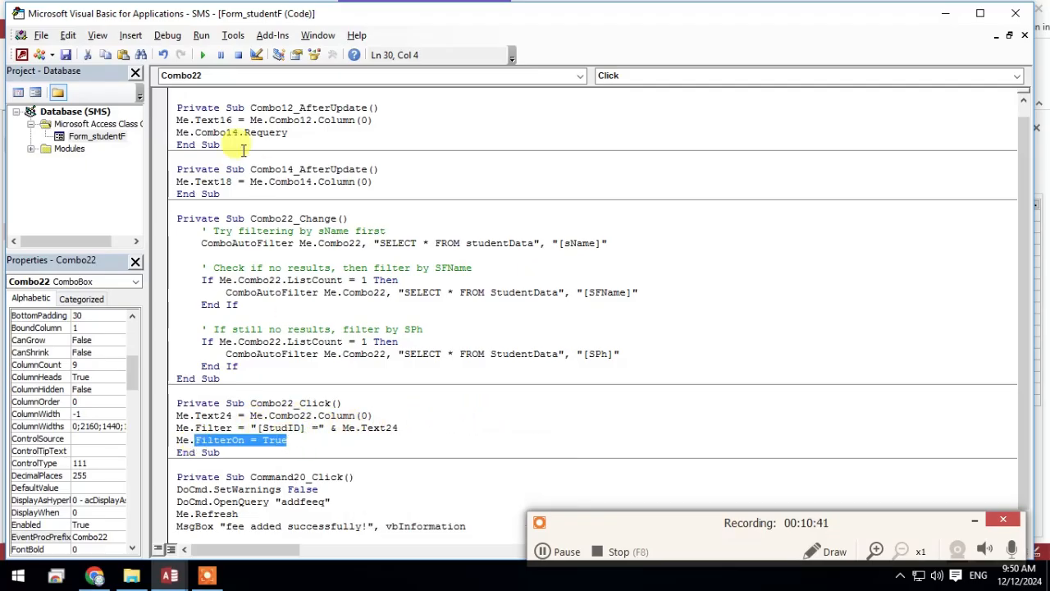
# Return to studentF in Form View, search for a student by first name and choose the match to test the filter
pyautogui.click(947, 15)
pyautogui.click(18, 54)
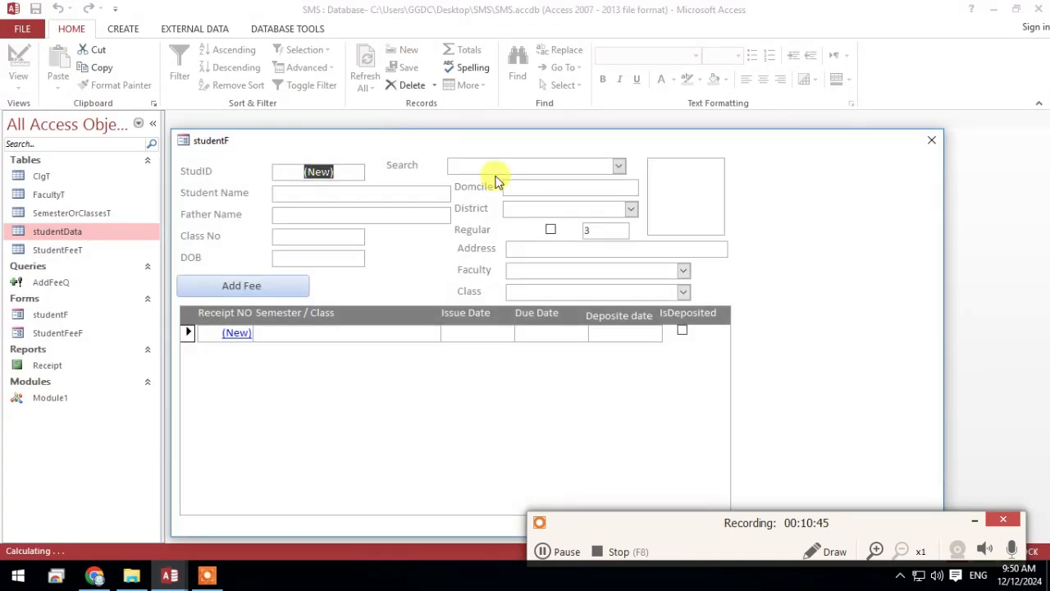
pyautogui.click(619, 167)
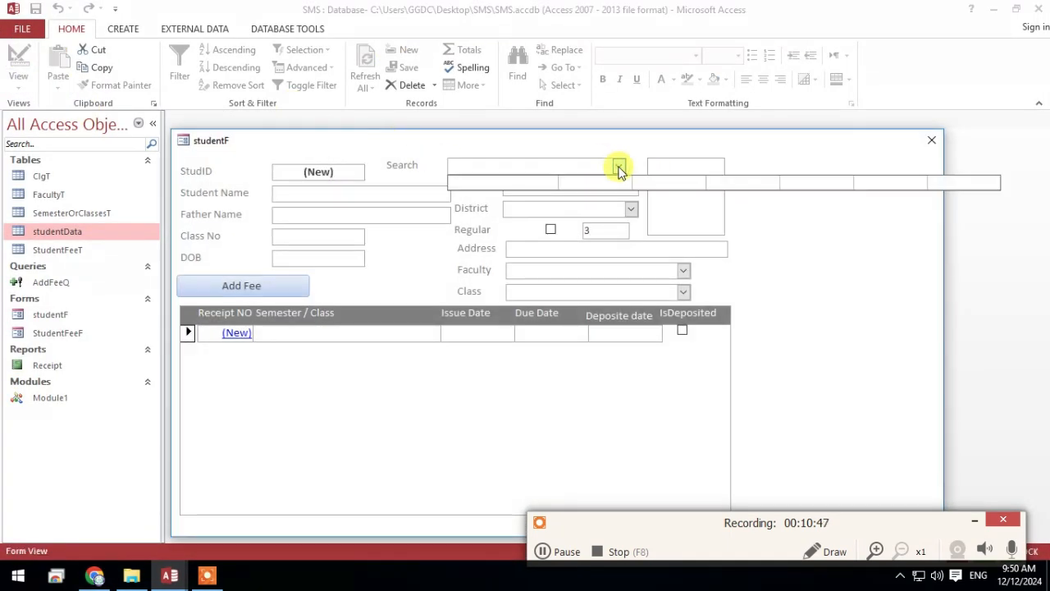
pyautogui.write('ali')
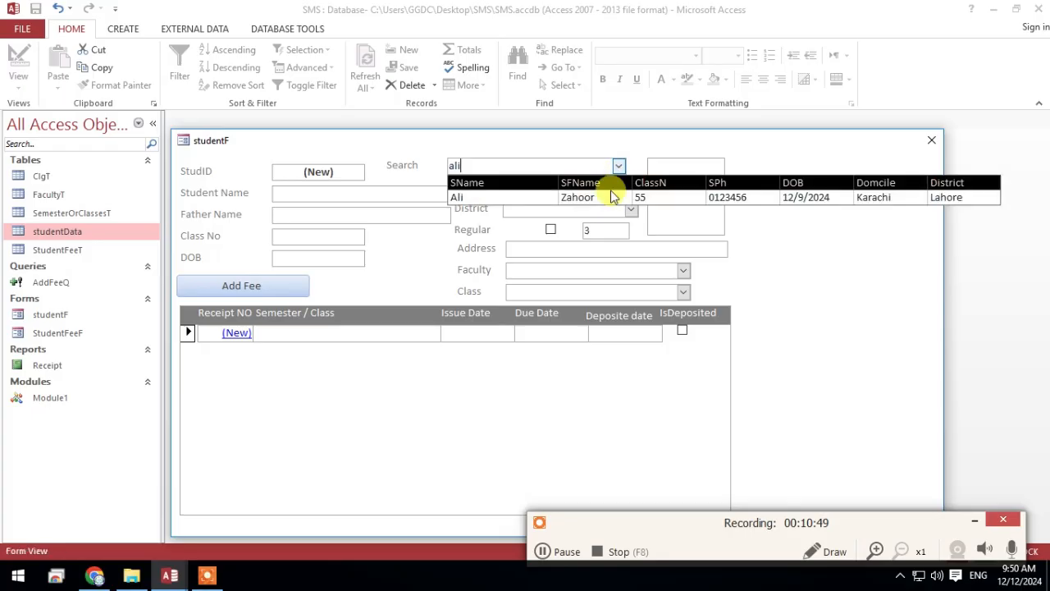
pyautogui.click(612, 198)
pyautogui.moveTo(526, 134); pyautogui.dragTo(544, 72)
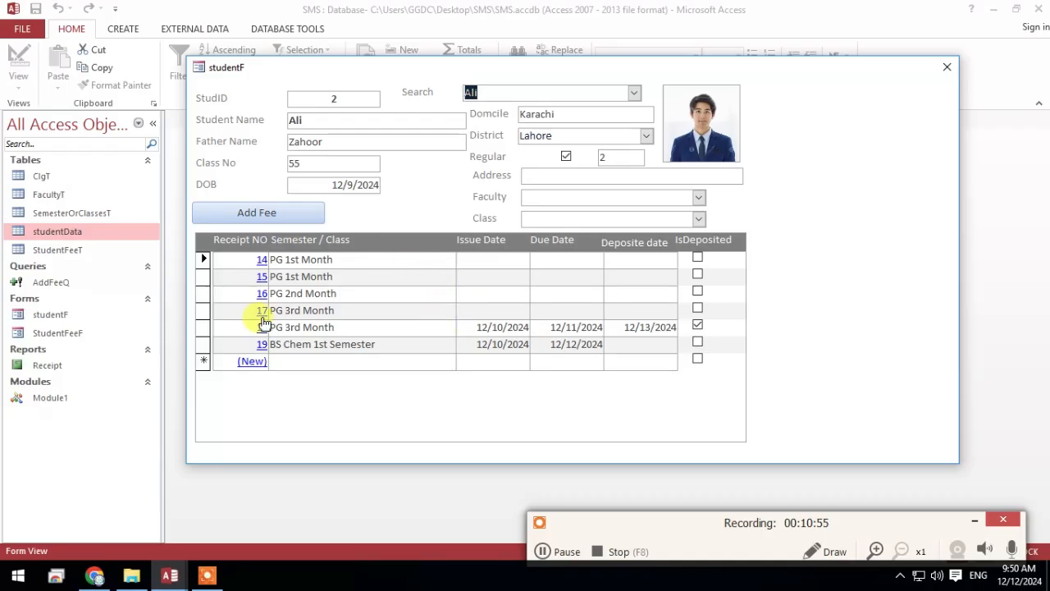
# Search for a different student by the first letters of the name and accept the suggested match
pyautogui.click(635, 92)
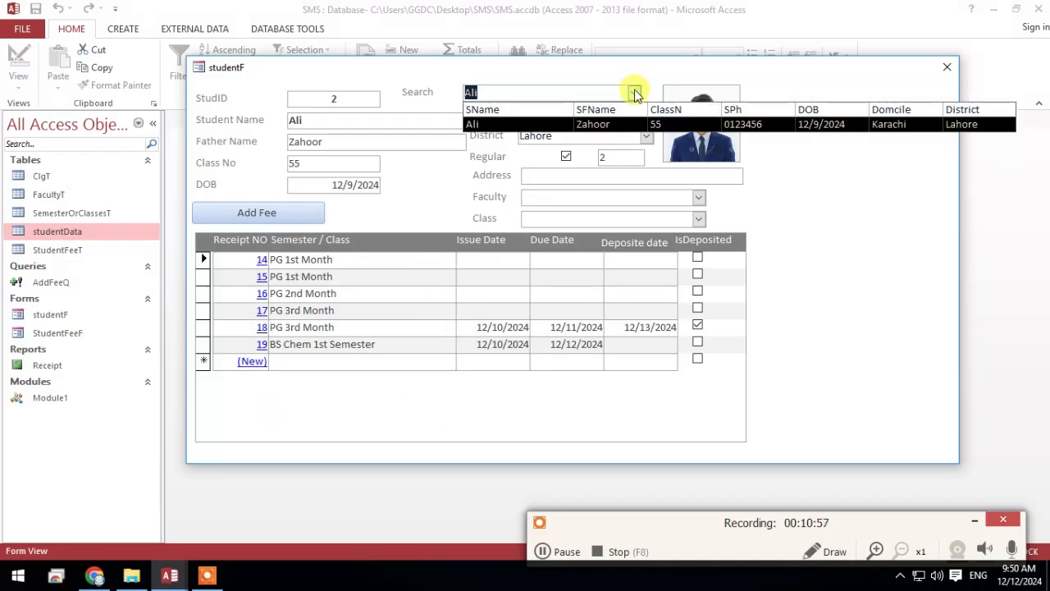
pyautogui.press('BackSpace')
pyautogui.write('mu')
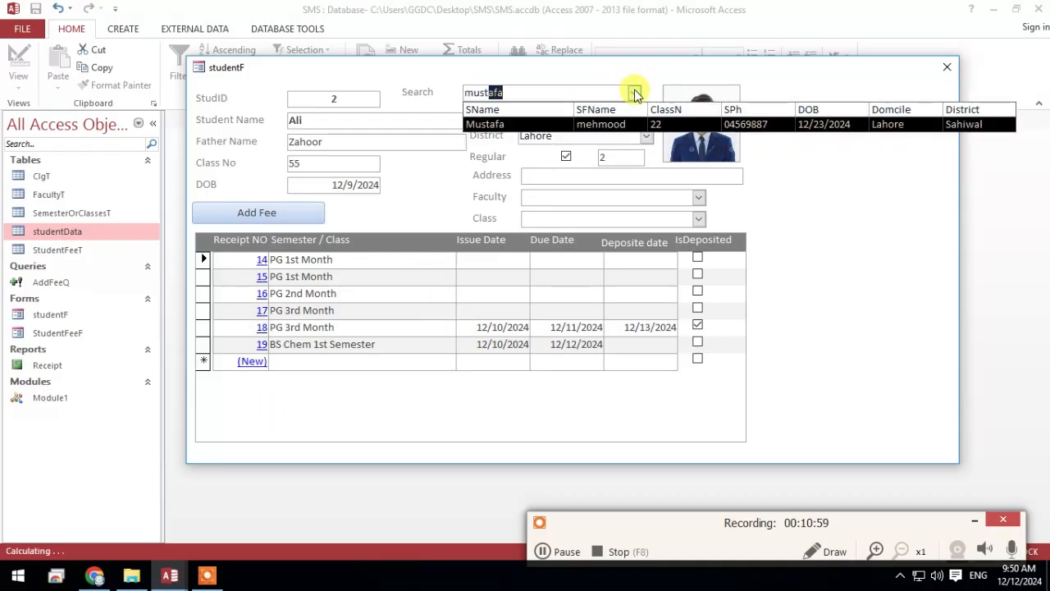
pyautogui.write('st')
pyautogui.press('Return')
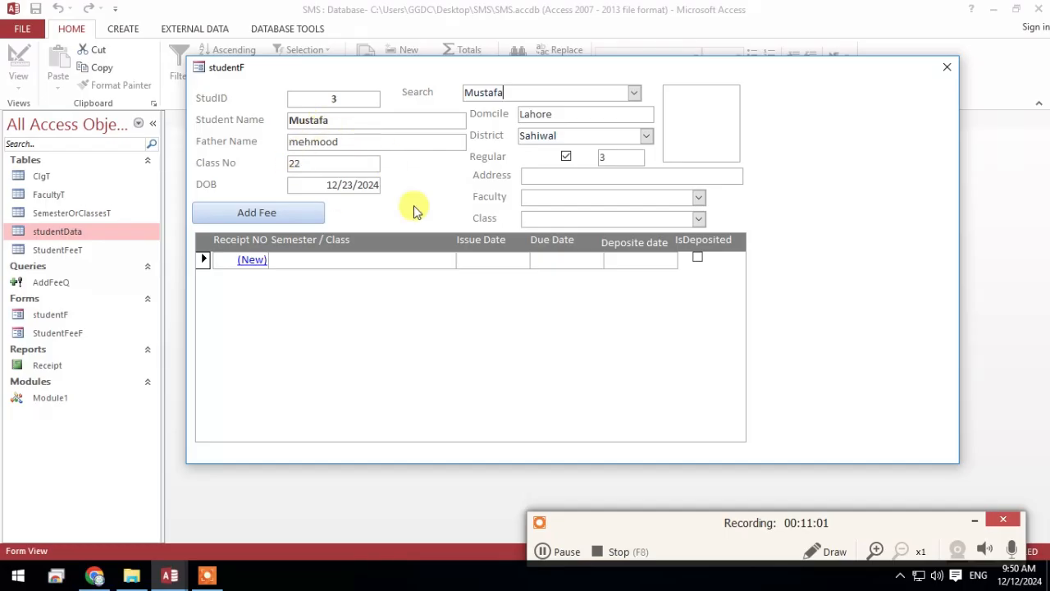
# In Design View, narrow the studentF form so its edge sits just beyond the subform and image, at about 7.6 on the ruler
pyautogui.rightClick(851, 177)
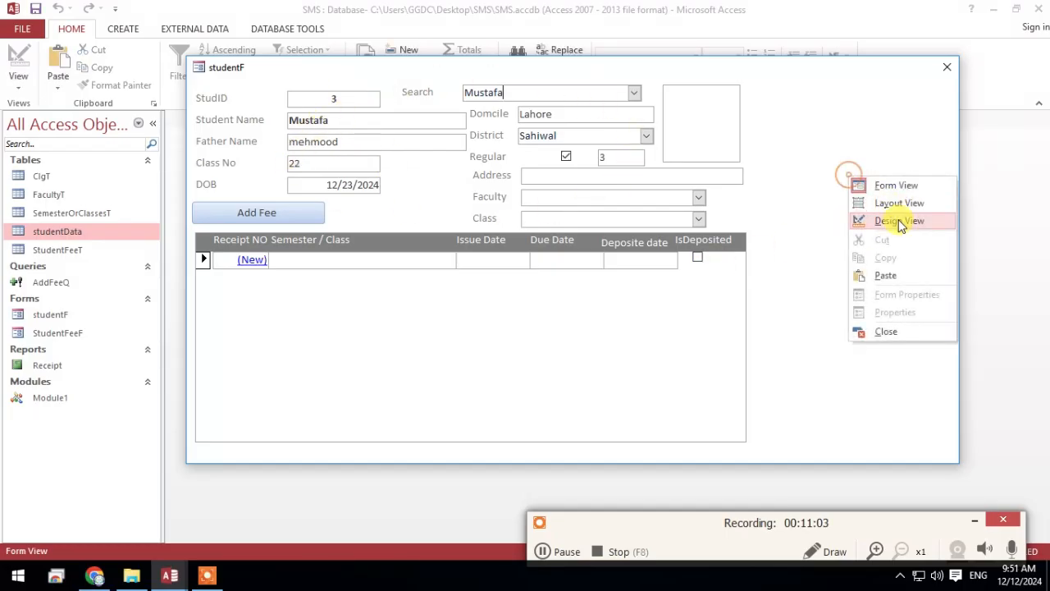
pyautogui.click(856, 219)
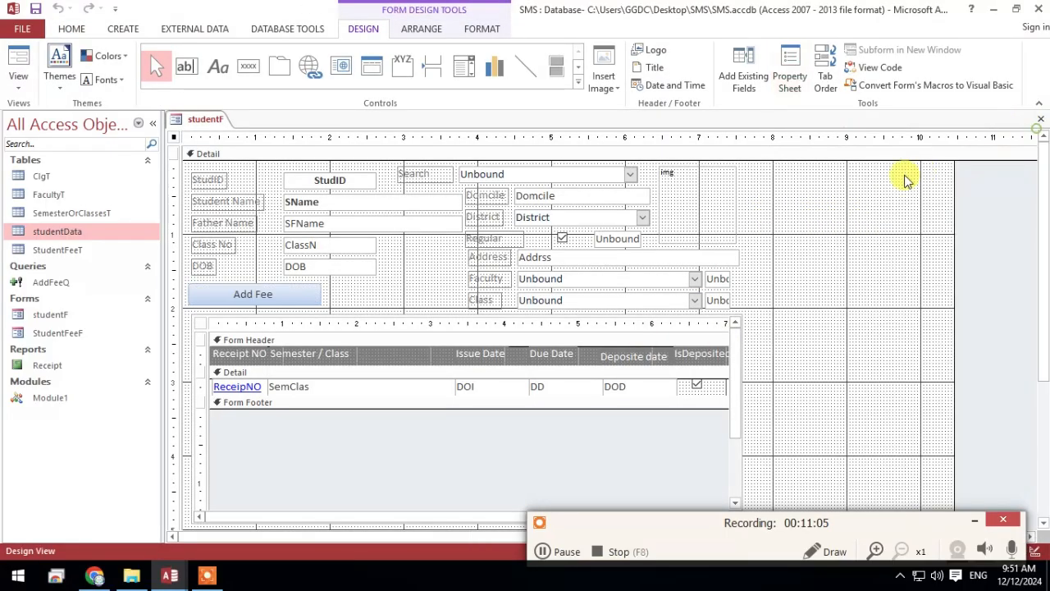
pyautogui.click(1038, 124)
pyautogui.moveTo(955, 209); pyautogui.dragTo(745, 217)
# Show the narrowed form in Form View and load the first tested student again through the Search box
pyautogui.click(18, 61)
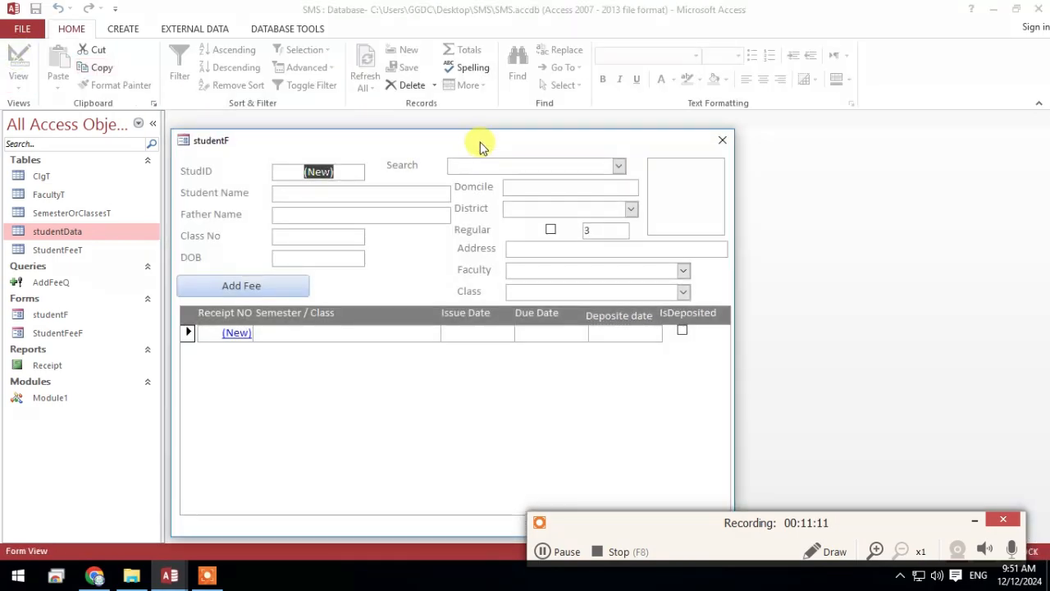
pyautogui.moveTo(482, 144); pyautogui.dragTo(534, 54)
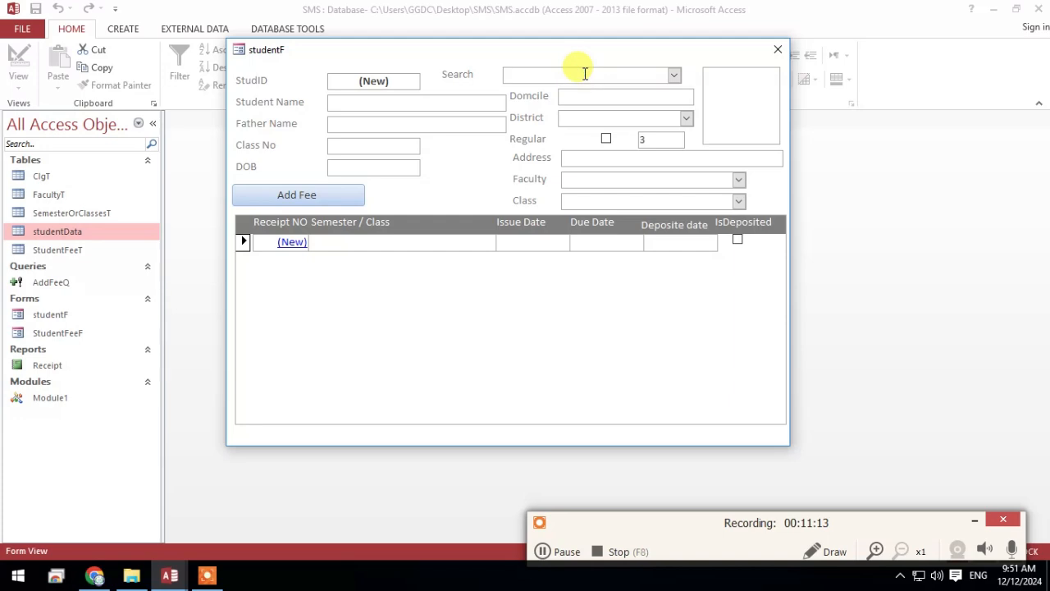
pyautogui.write('ali')
pyautogui.click(571, 105)
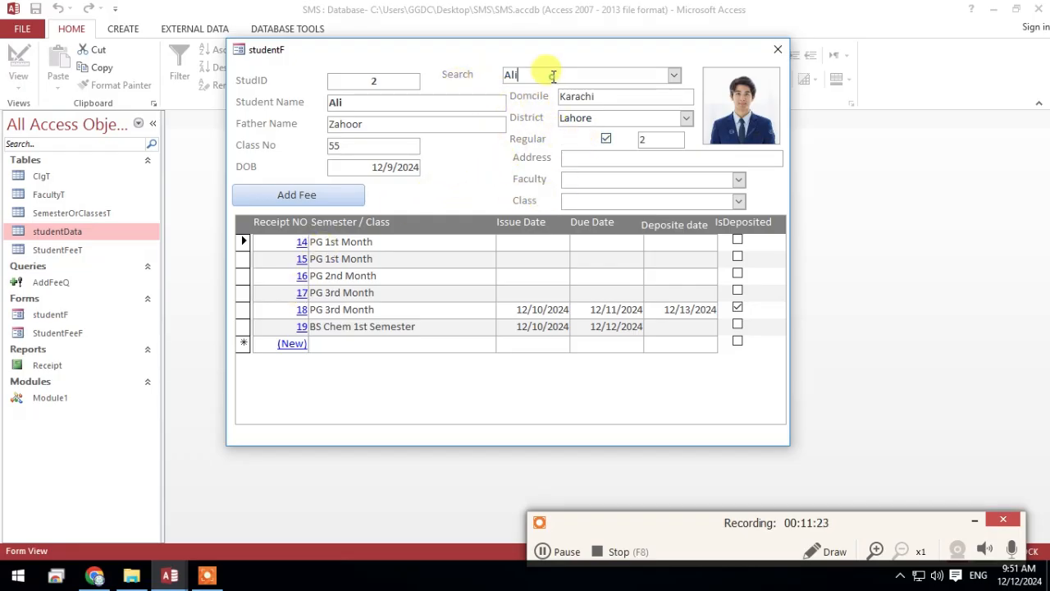
# In Design View, select all the form's controls and shift them down to make room above the StudID row
pyautogui.rightClick(436, 82)
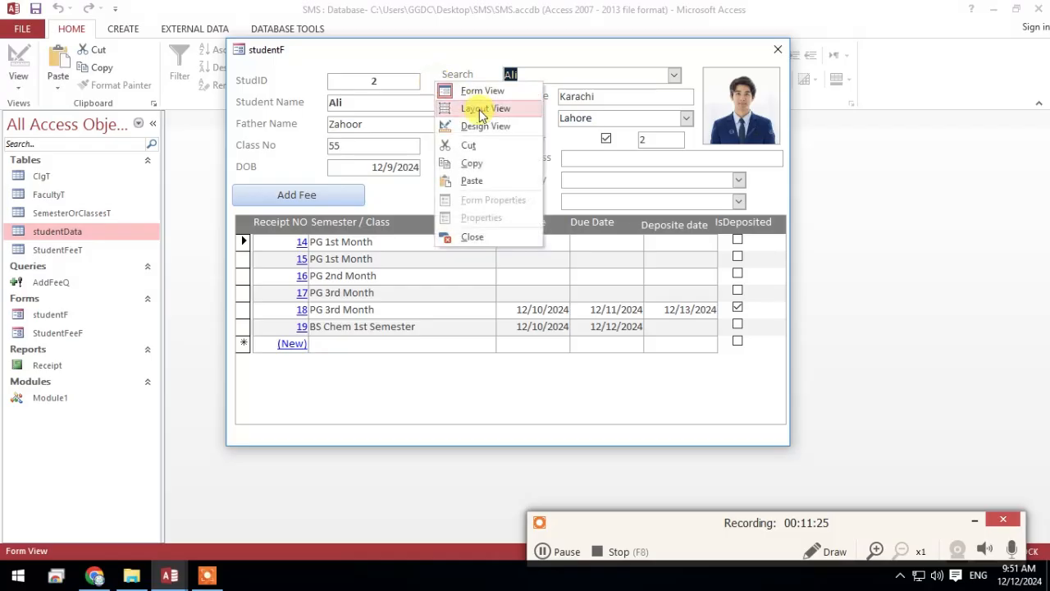
pyautogui.click(483, 126)
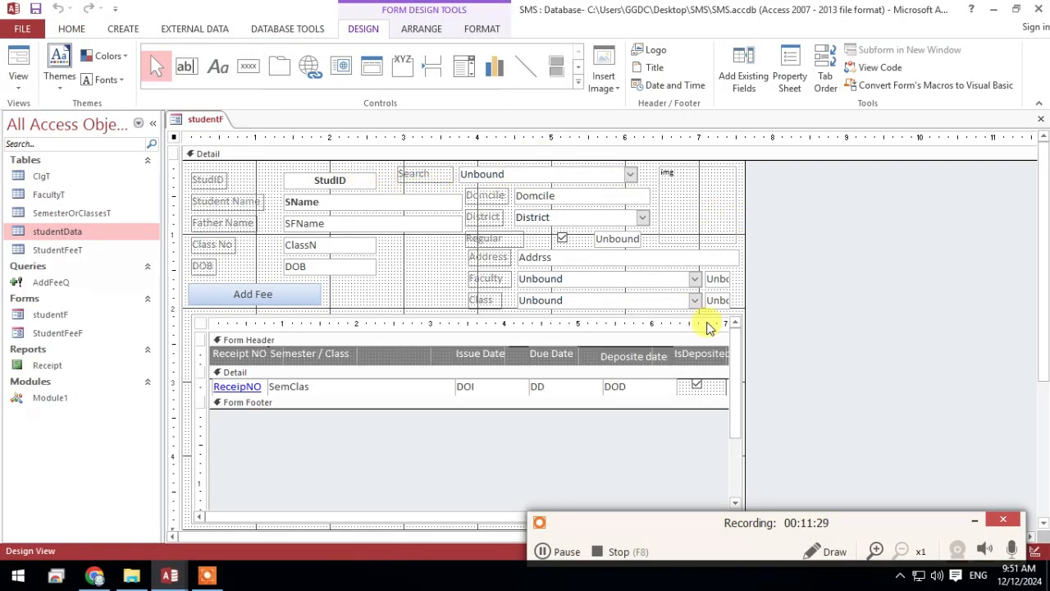
pyautogui.scroll(-3, 776, 419)
pyautogui.moveTo(432, 398); pyautogui.dragTo(436, 397)
pyautogui.moveTo(820, 405); pyautogui.dragTo(277, 232)
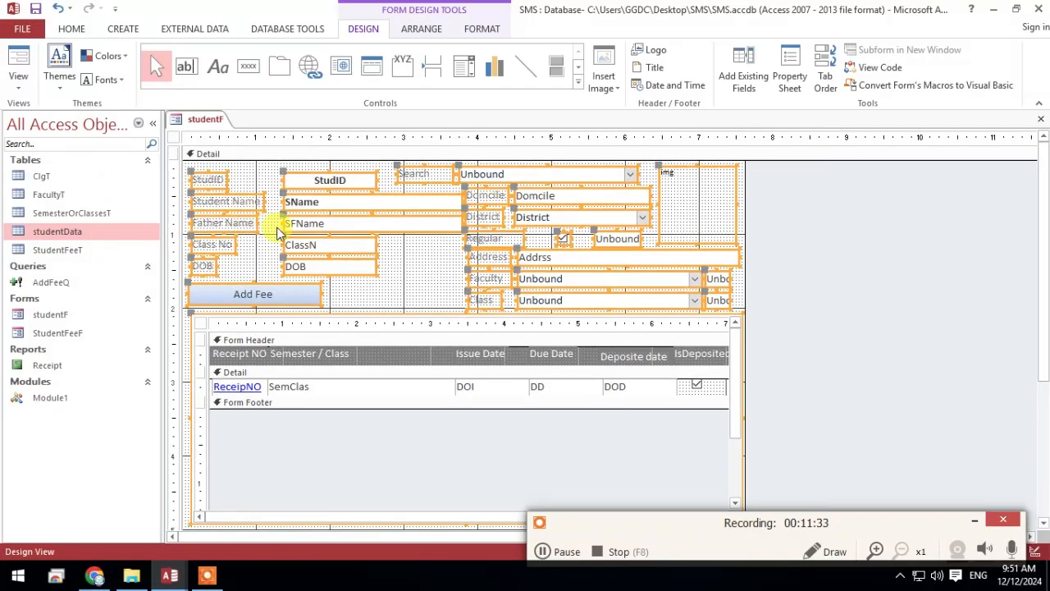
pyautogui.press('Down')
pyautogui.press('Right')
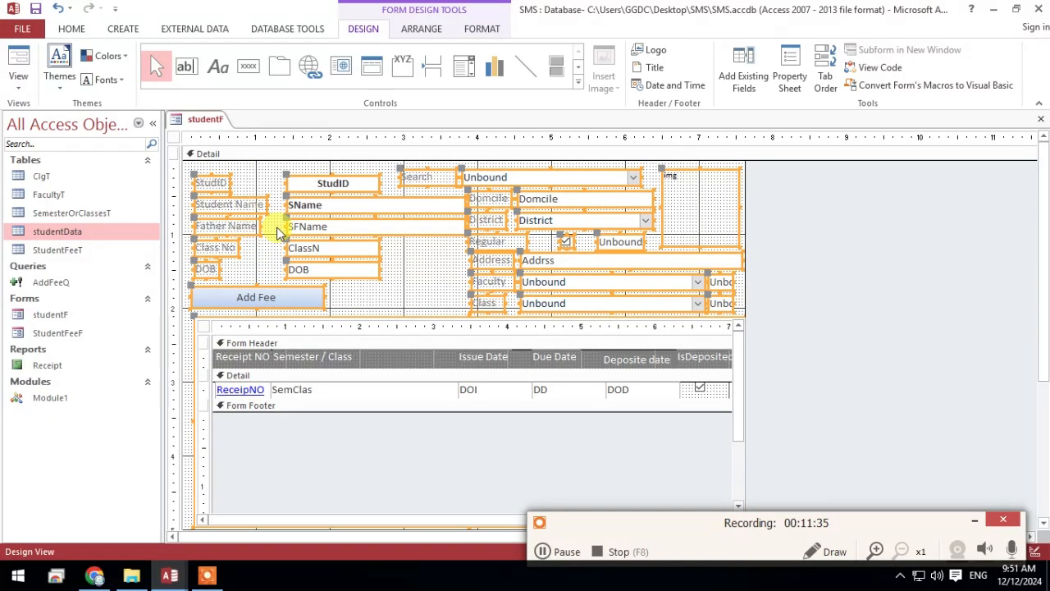
pyautogui.press('Left')
pyautogui.press('Down')
pyautogui.press('Down')
pyautogui.press('Down')
pyautogui.scroll(2, 902, 212)
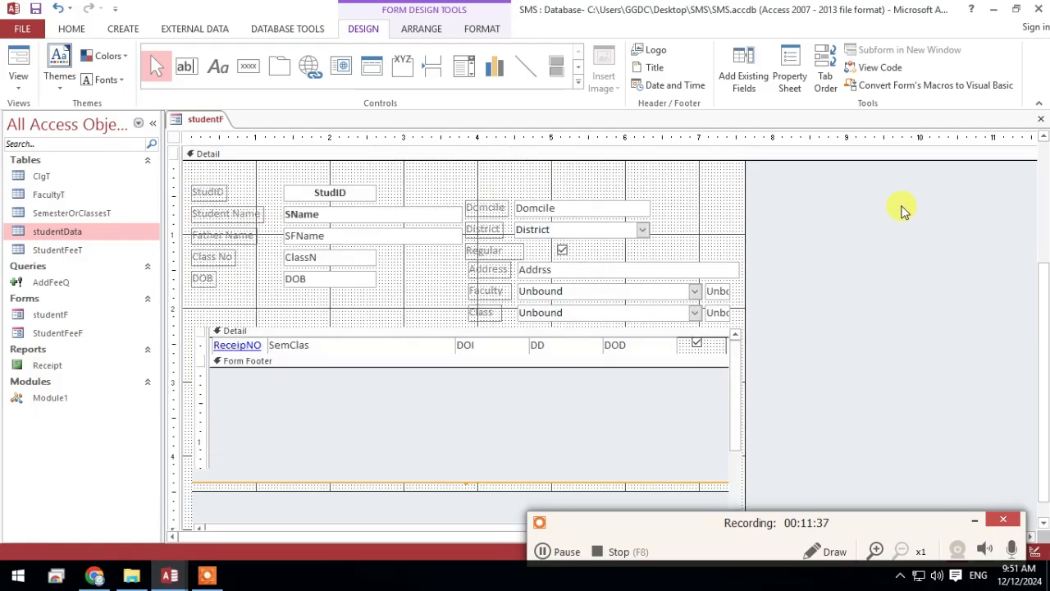
# Move the Search label and combo box above the StudID row, and size the combo box to about 3.6 in wide, starting level with the StudID field
pyautogui.click(848, 227)
pyautogui.moveTo(420, 187); pyautogui.dragTo(215, 172)
pyautogui.click(375, 172)
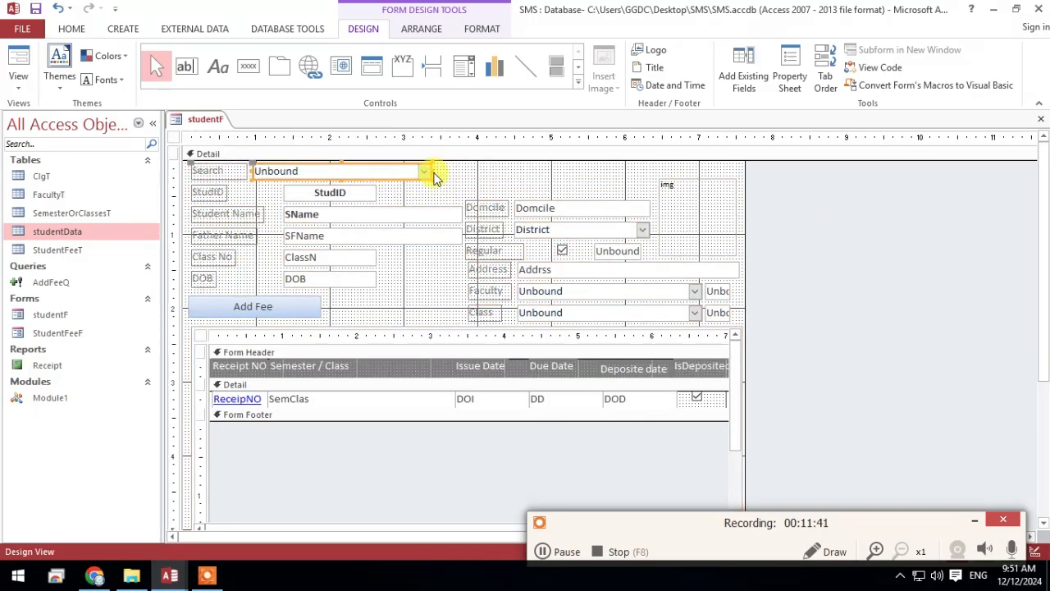
pyautogui.moveTo(428, 170); pyautogui.dragTo(548, 170)
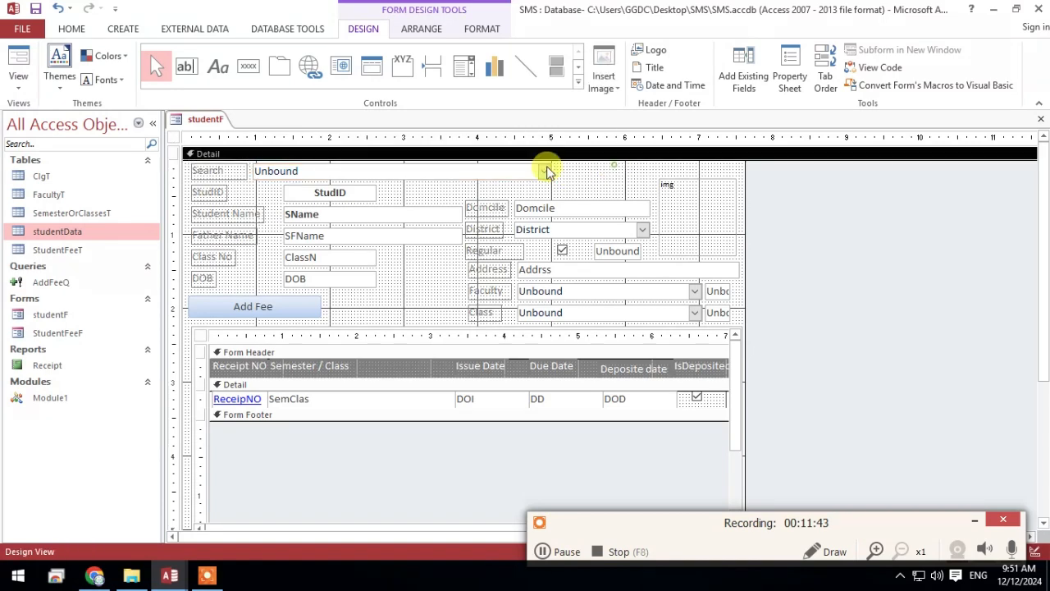
pyautogui.click(295, 171)
pyautogui.moveTo(252, 171); pyautogui.dragTo(283, 171)
pyautogui.click(597, 183)
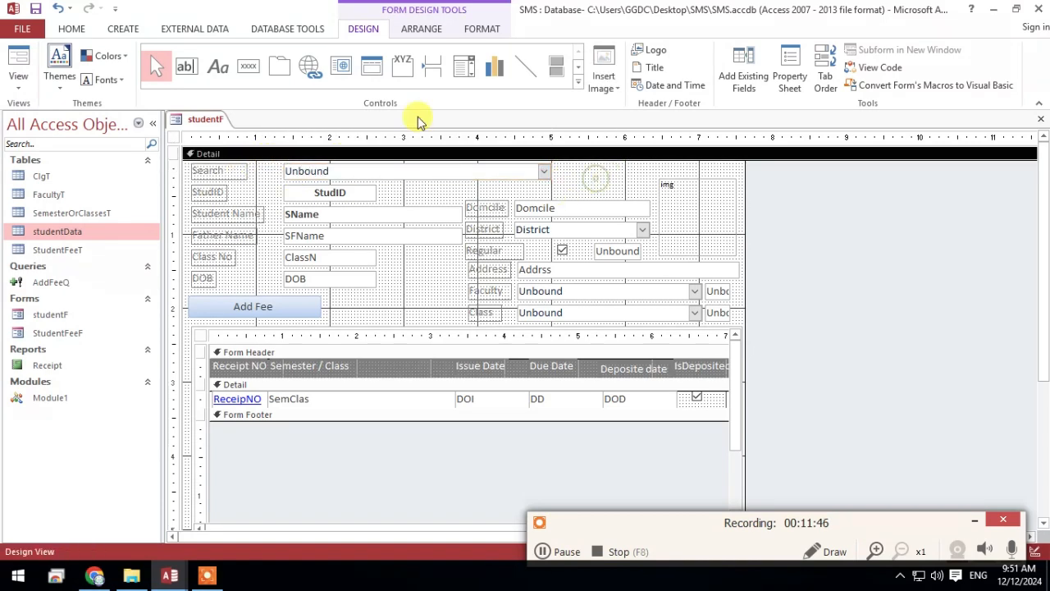
# Add a command button beside the Search combo box without using the wizard and caption it Clear
pyautogui.click(248, 66)
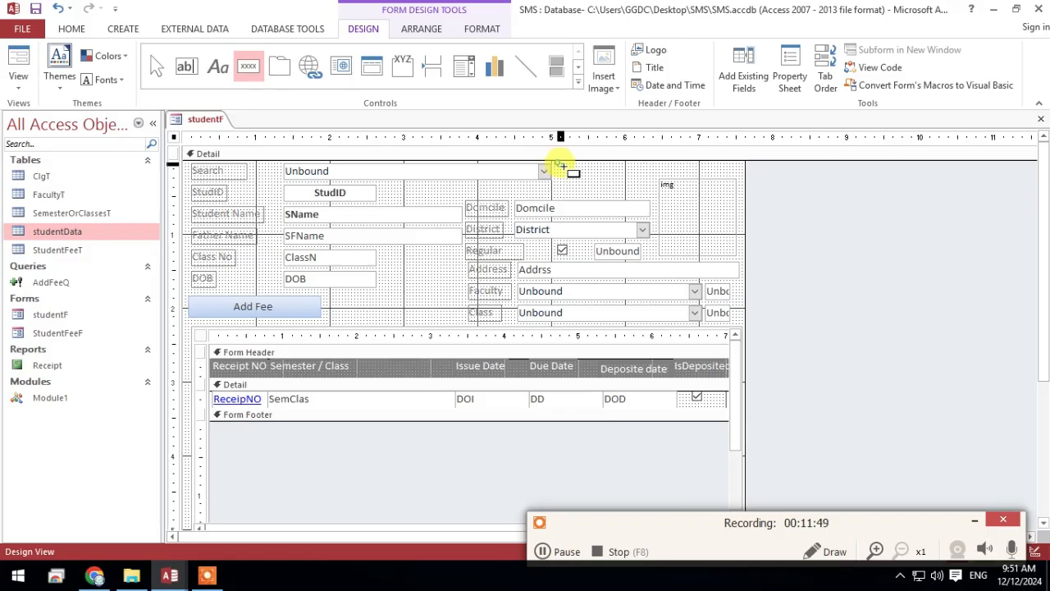
pyautogui.moveTo(557, 164); pyautogui.dragTo(611, 188)
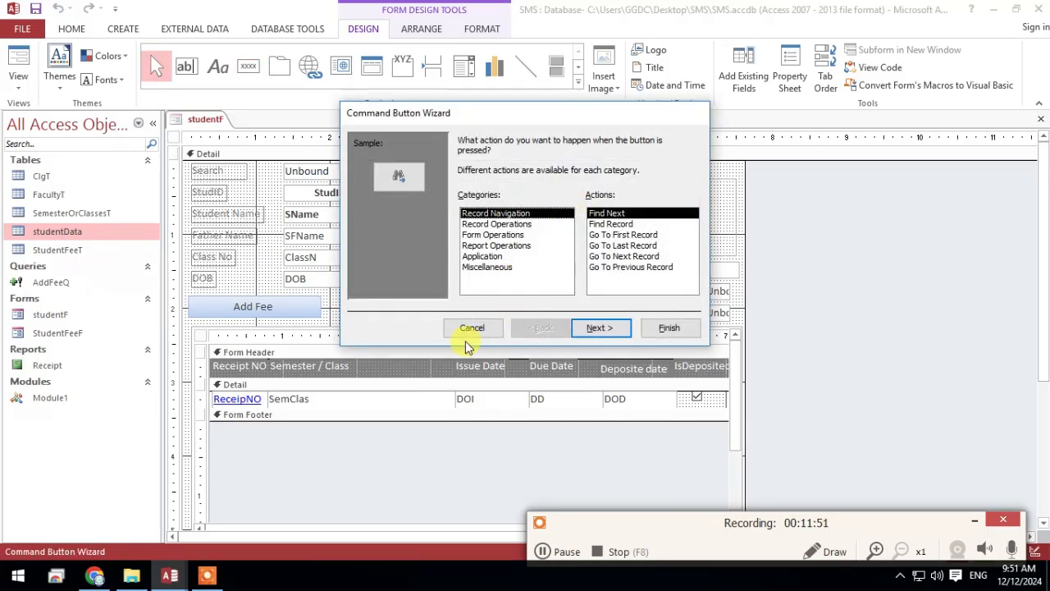
pyautogui.click(491, 328)
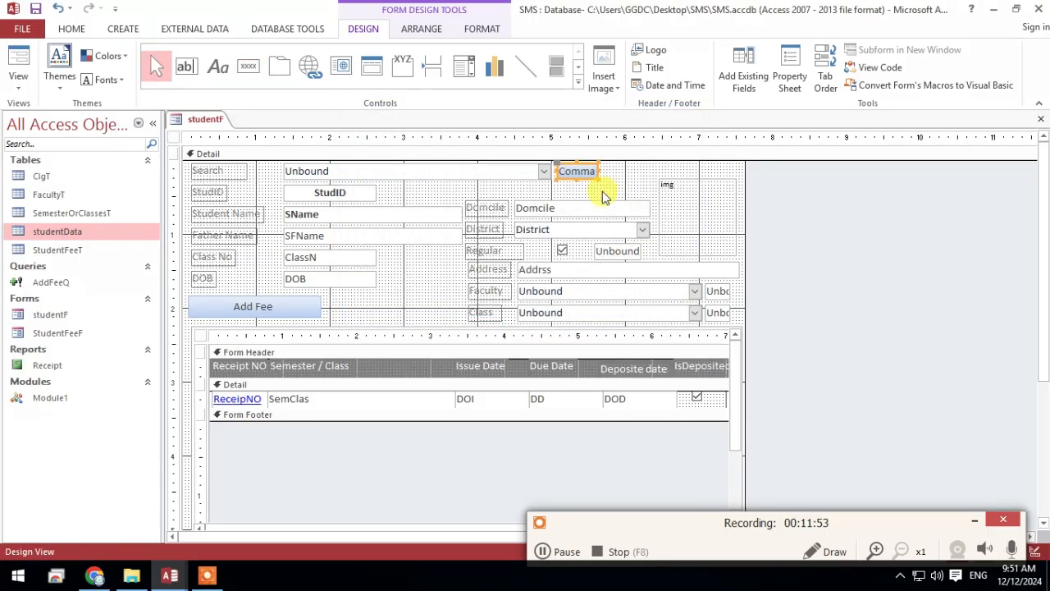
pyautogui.click(792, 172)
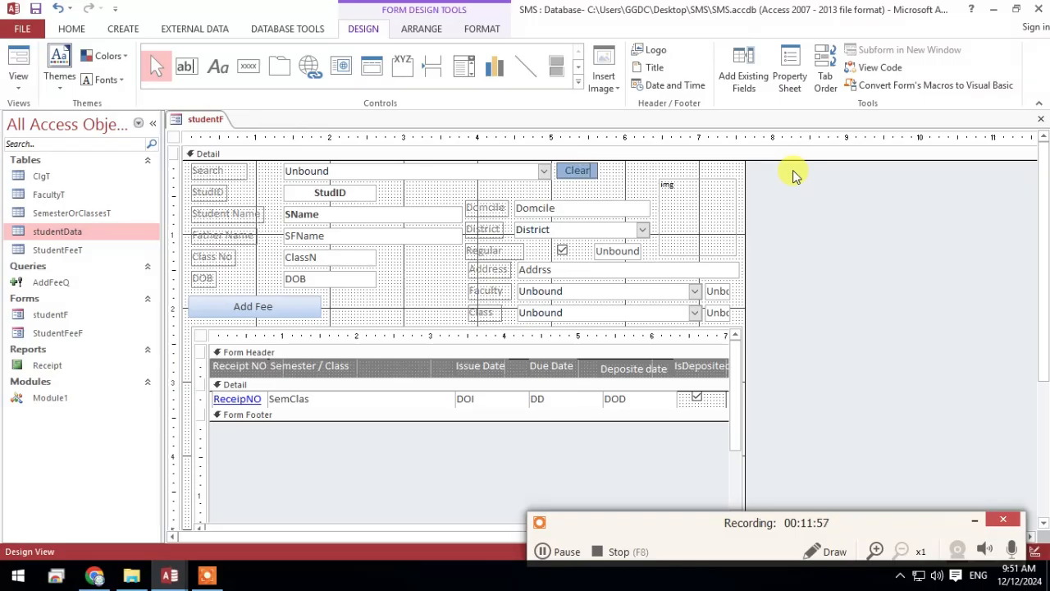
# Create the Clear button's On Click event procedure containing Me.FilterOn = False, and compare it with the Me.FilterOn = True line in the Search combo's procedure
pyautogui.rightClick(574, 169)
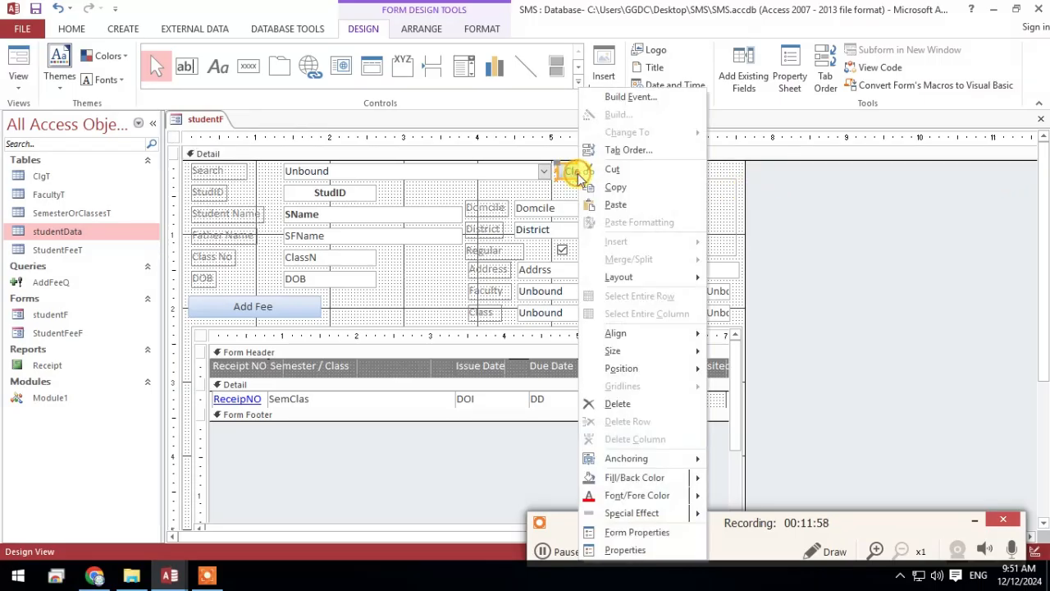
pyautogui.click(625, 549)
pyautogui.click(1034, 206)
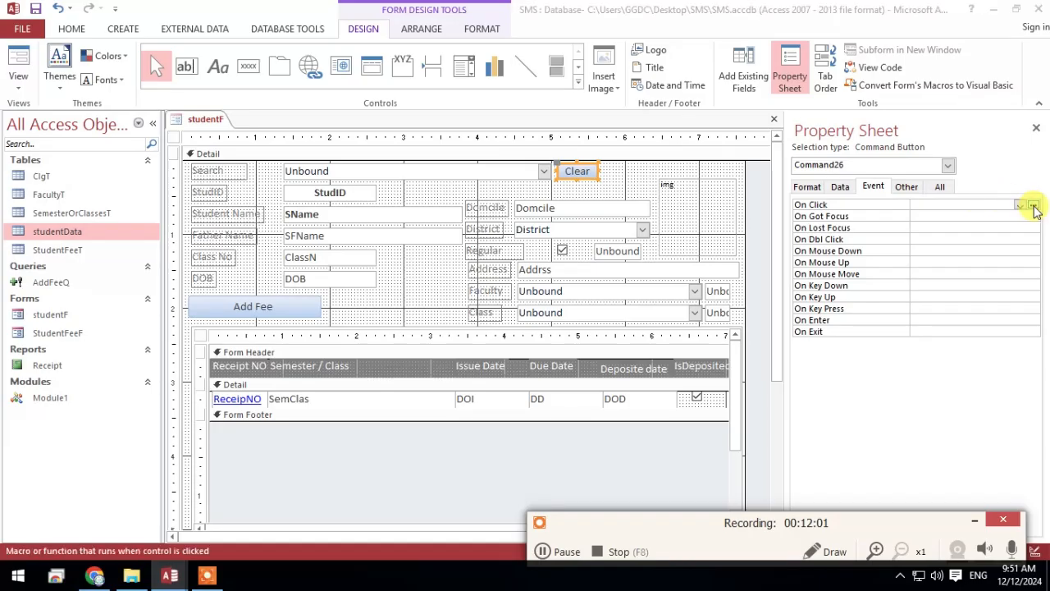
pyautogui.click(1033, 206)
pyautogui.doubleClick(457, 167)
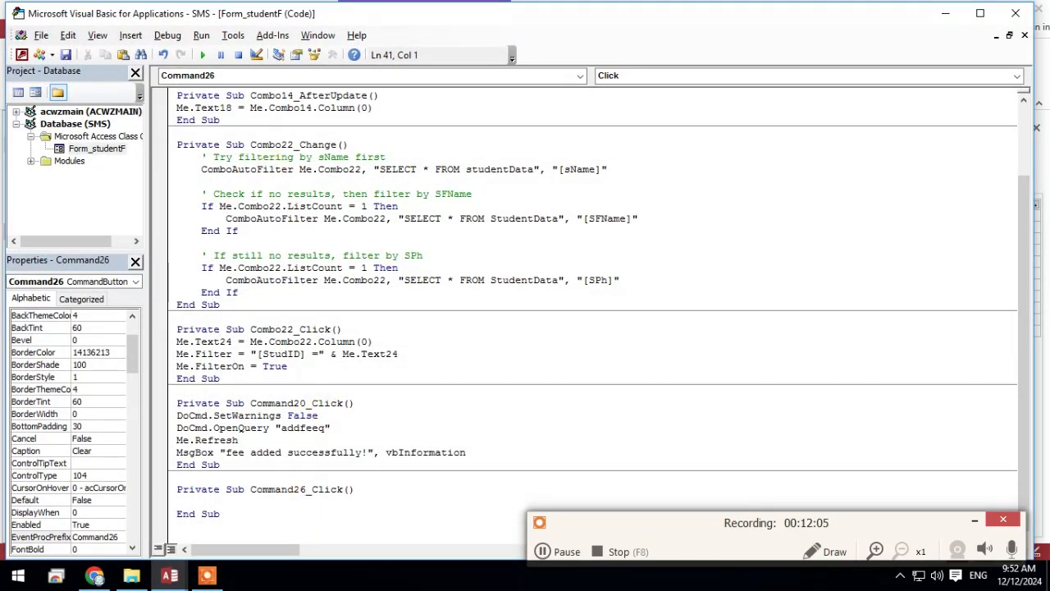
pyautogui.write('me.filterOn = fa')
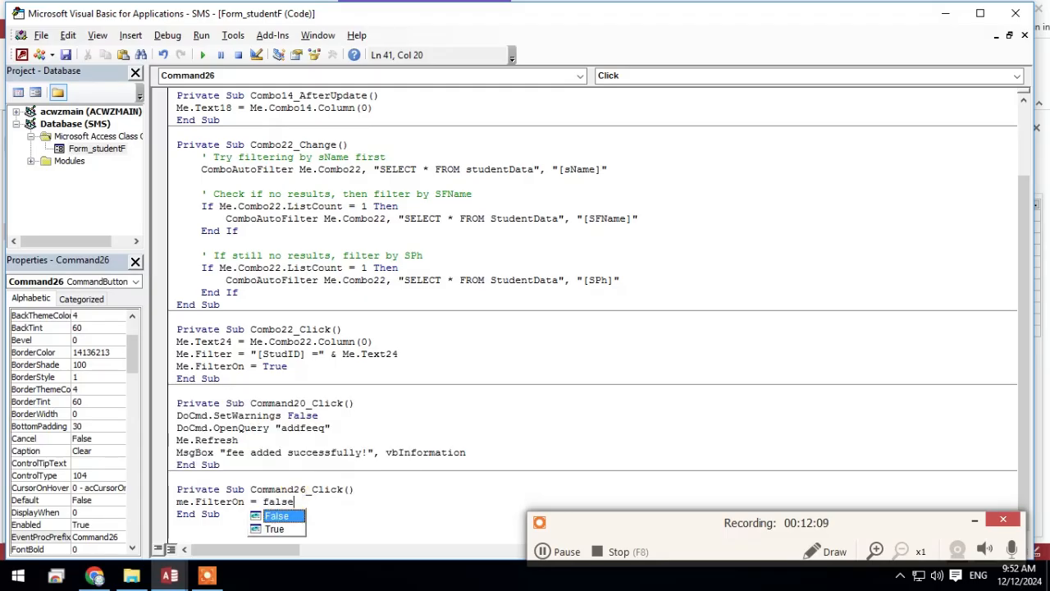
pyautogui.write('lse')
pyautogui.click(402, 523)
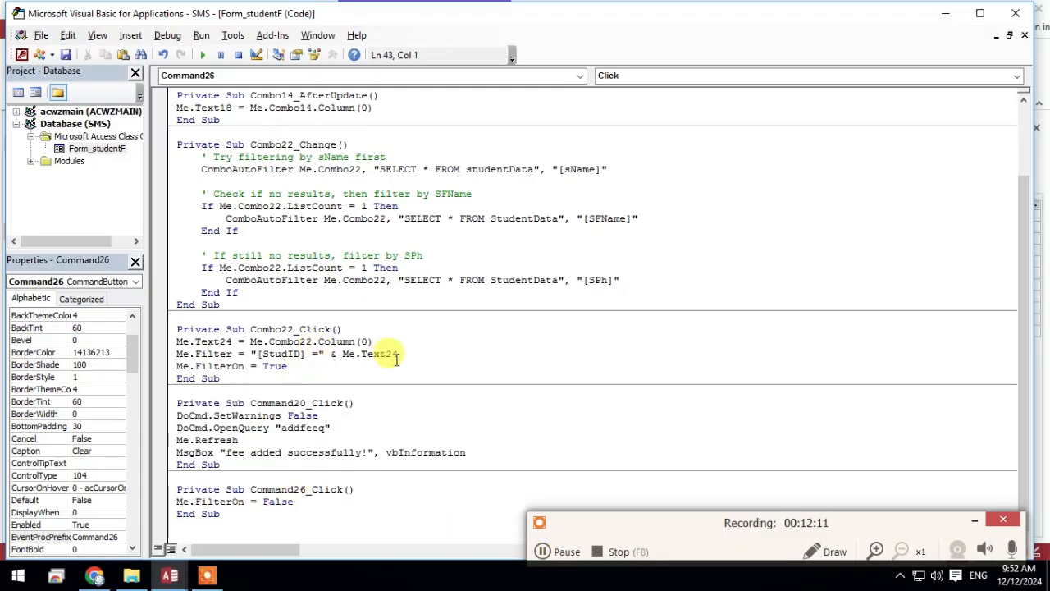
pyautogui.moveTo(309, 369); pyautogui.dragTo(162, 362)
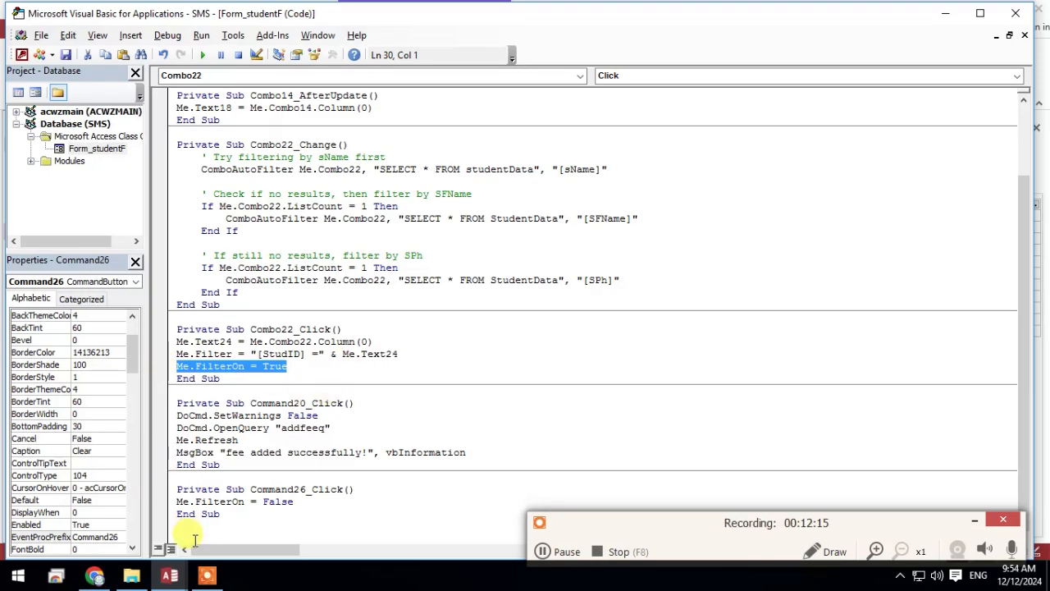
# Add the line Me.Combo22 = "" below Me.FilterOn = False in the Clear button's click procedure
pyautogui.click(175, 577)
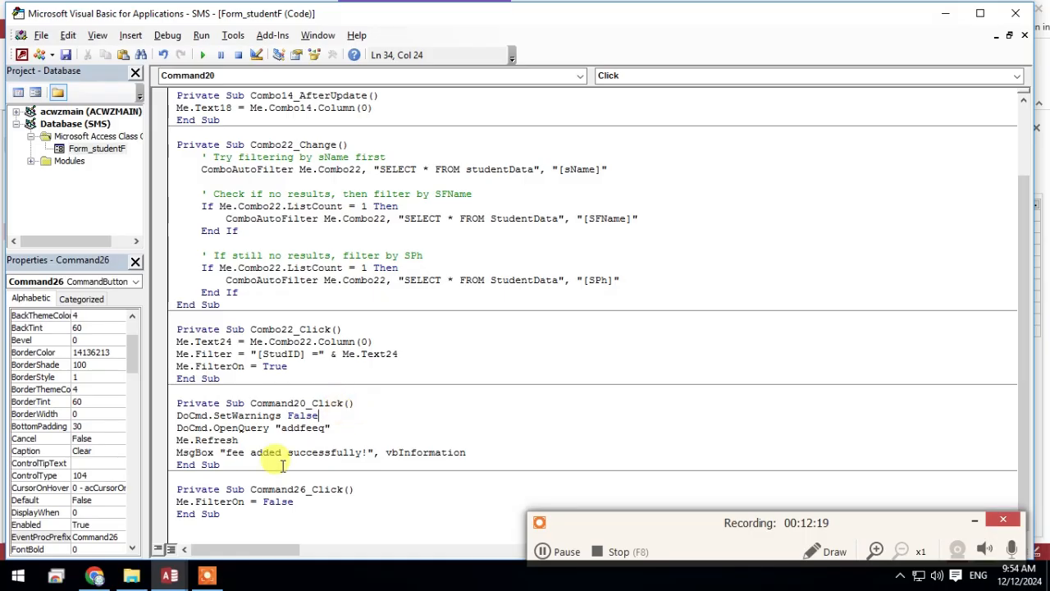
pyautogui.click(349, 417)
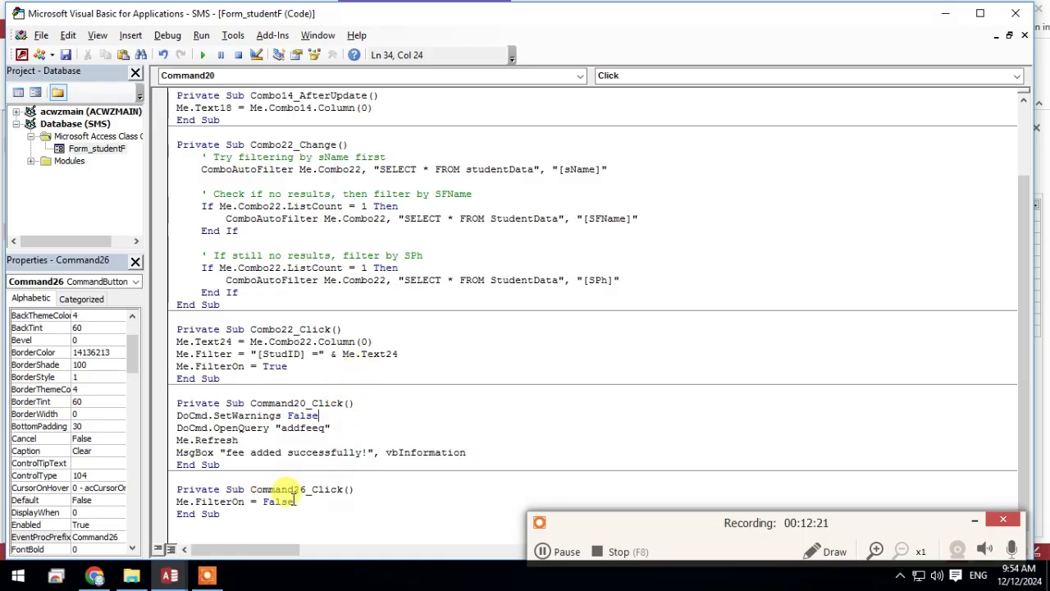
pyautogui.press('Return')
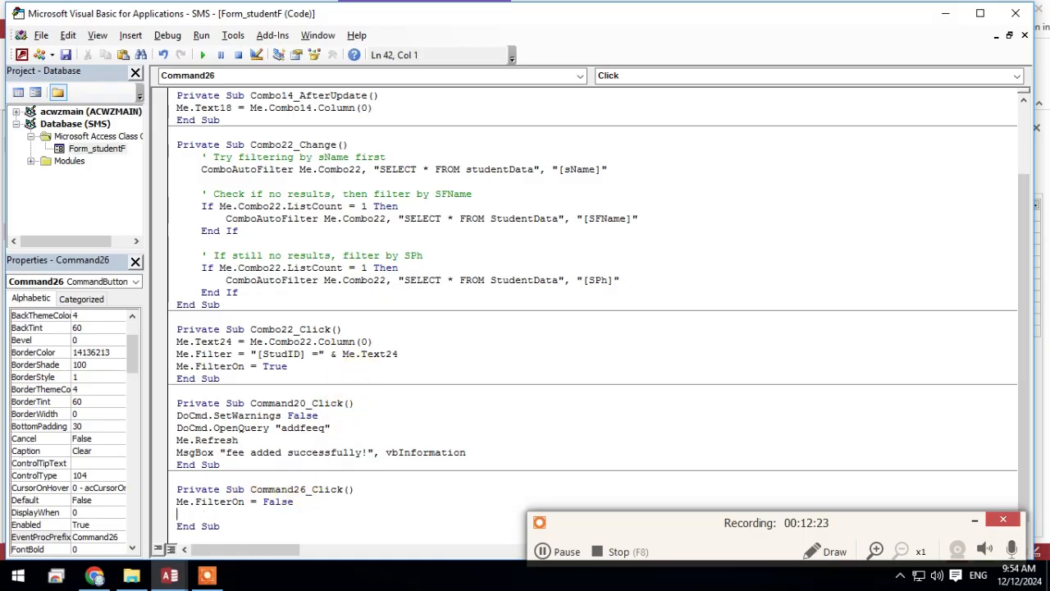
pyautogui.write('me.com')
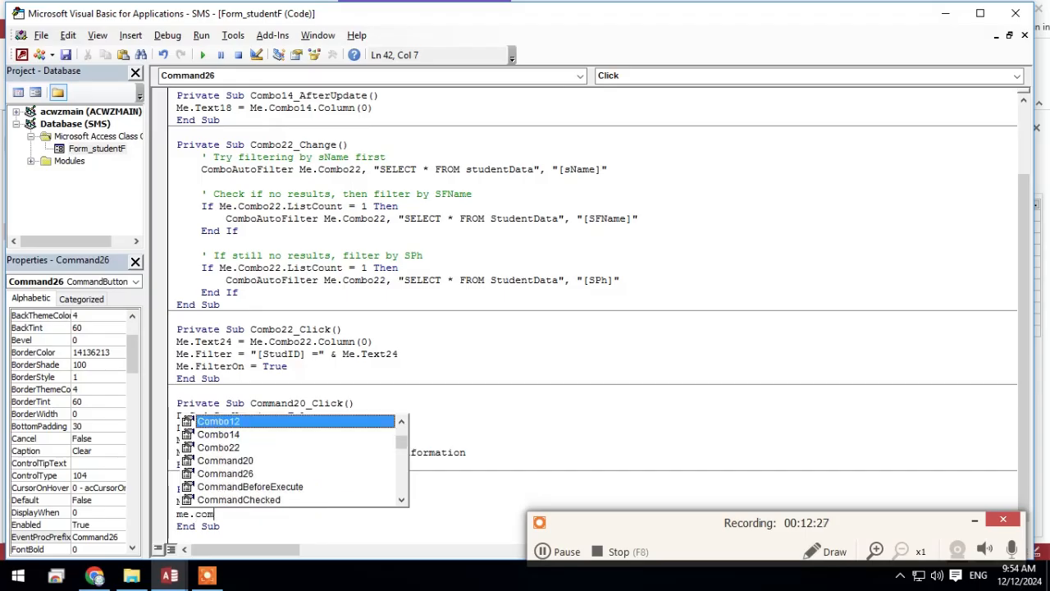
pyautogui.press('Down')
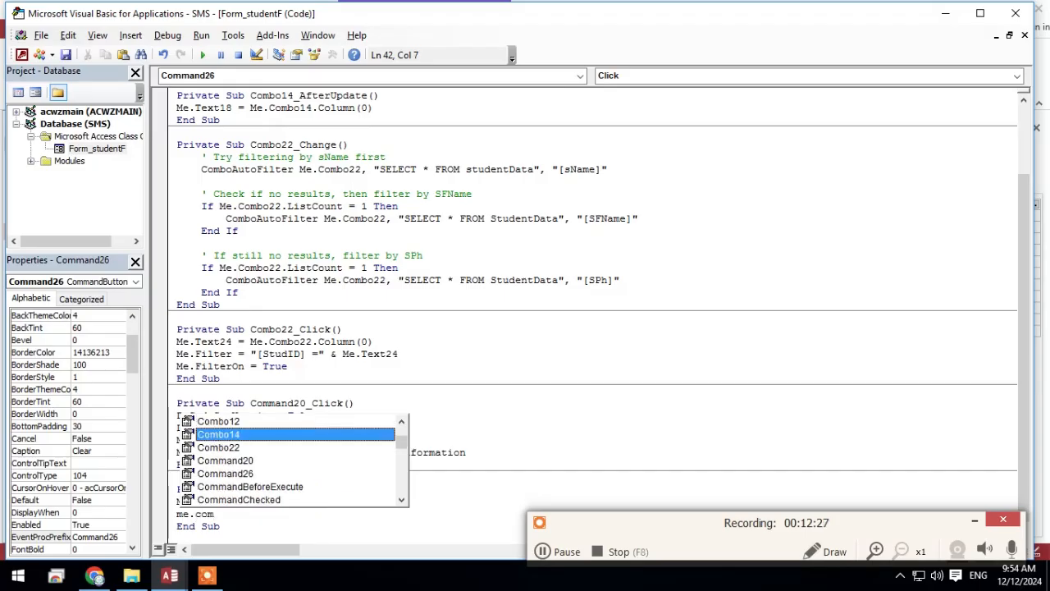
pyautogui.press('Down')
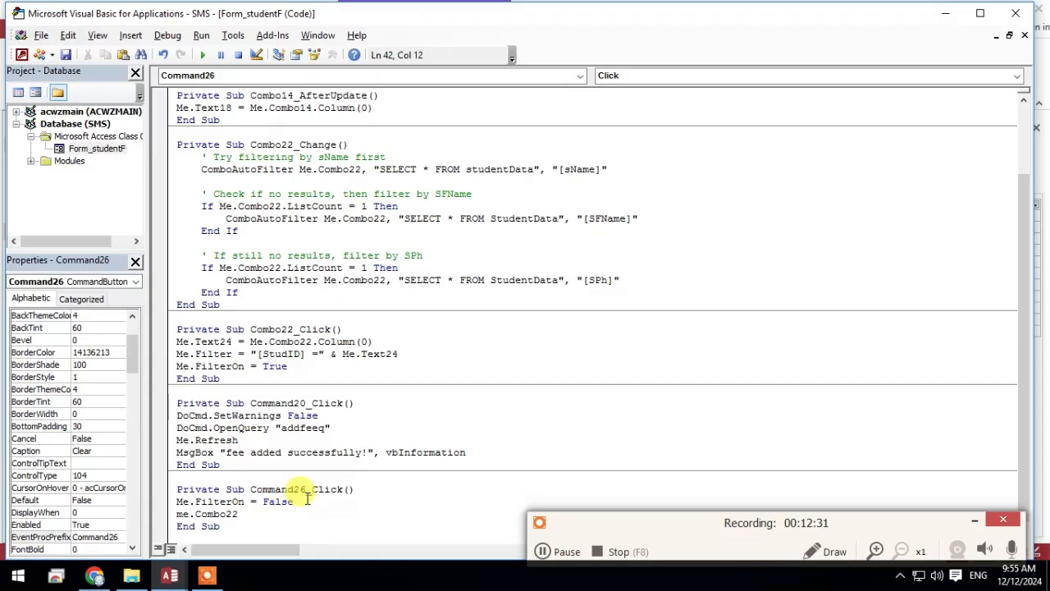
pyautogui.write('=')
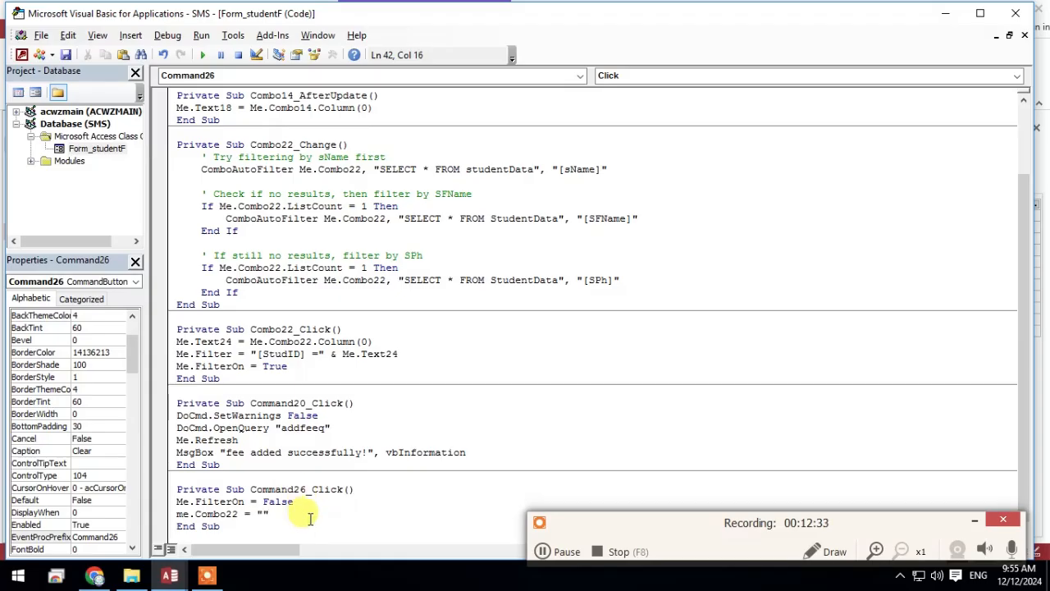
# Return to the student form, show it in Form View, and find and choose a student by name in the Search combo box
pyautogui.click(944, 14)
pyautogui.click(18, 59)
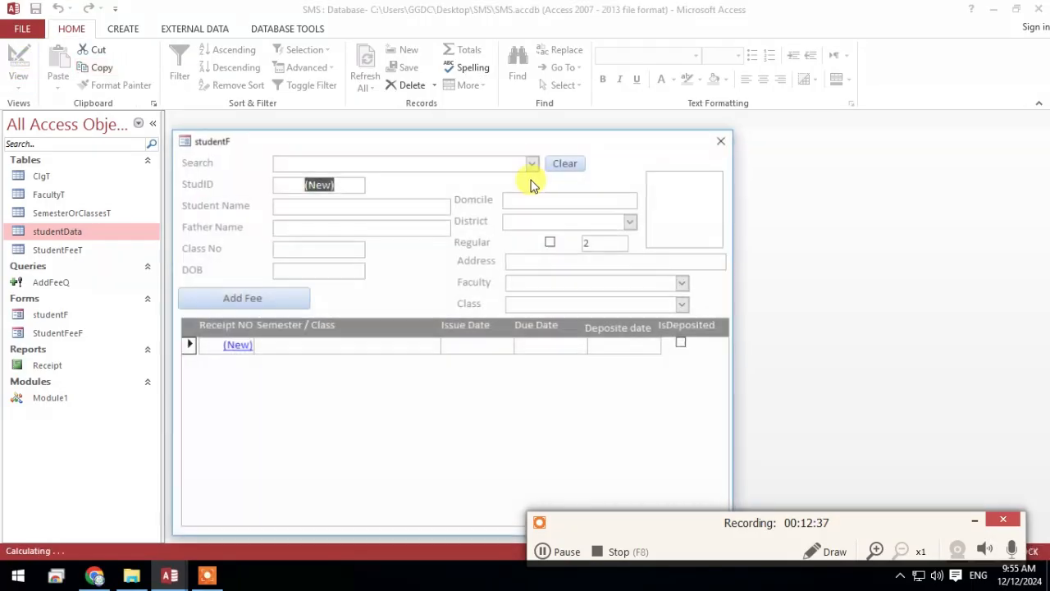
pyautogui.click(532, 164)
pyautogui.write('ali')
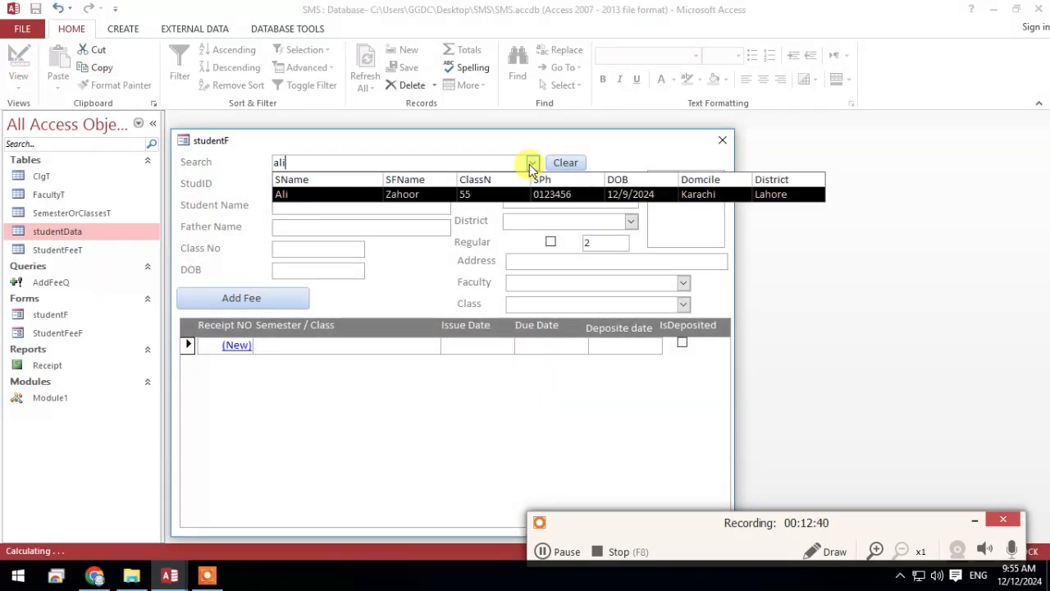
pyautogui.click(499, 195)
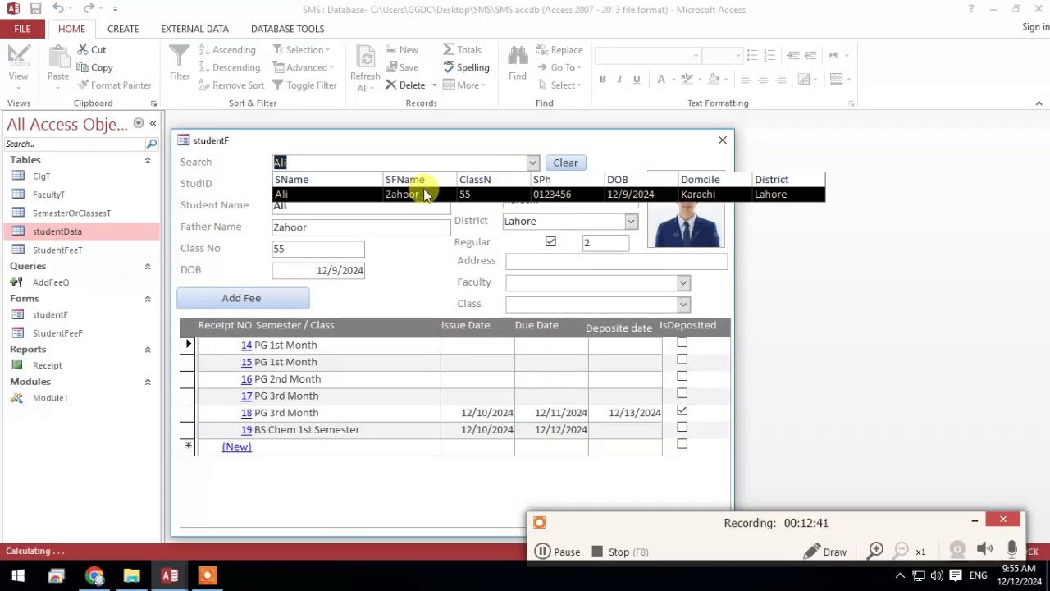
# Move the form window up slightly and test the Clear button on the filtered student record
pyautogui.moveTo(380, 140); pyautogui.dragTo(387, 103)
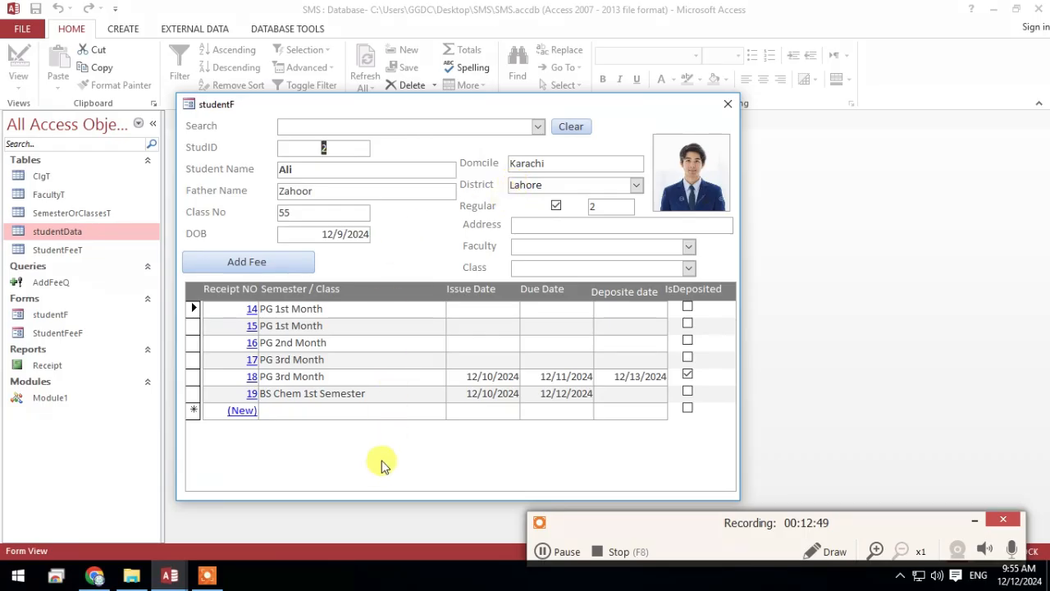
pyautogui.click(418, 125)
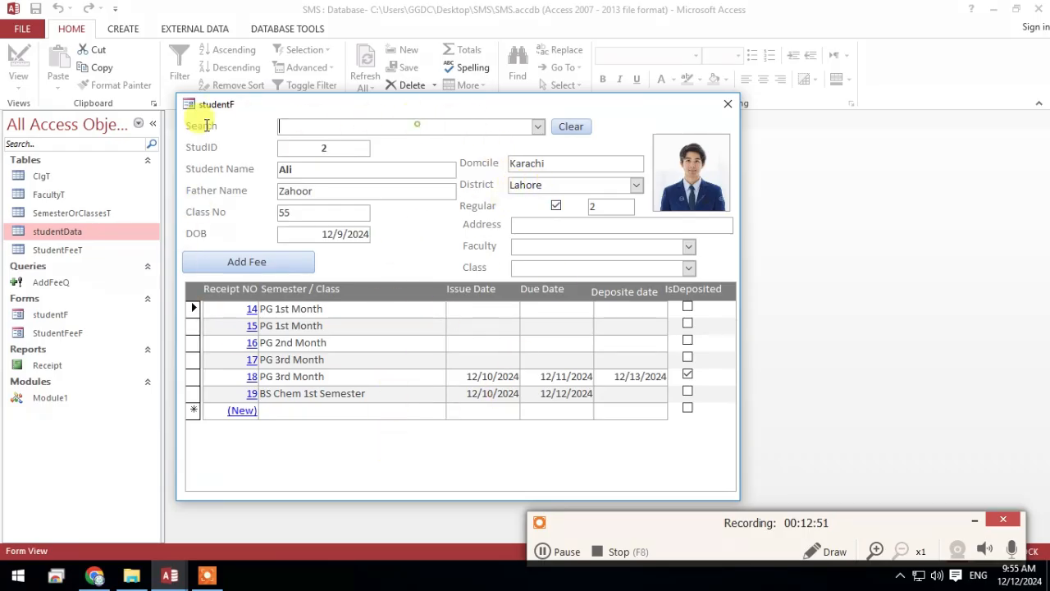
pyautogui.click(582, 129)
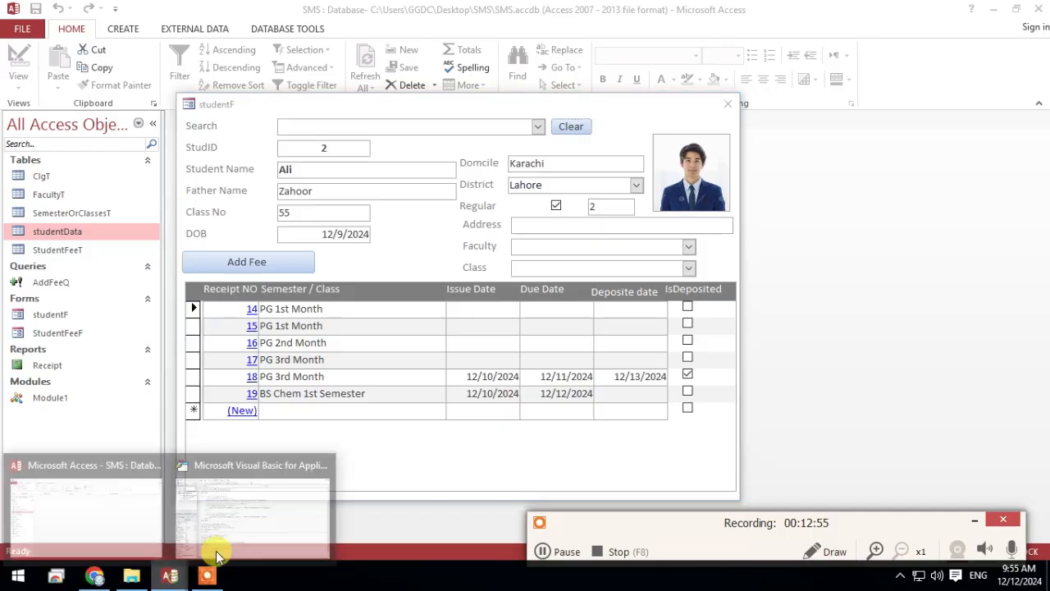
# Go back to the form's code and delete the Me.FilterOn = False line from the Clear button's click procedure
pyautogui.click(210, 555)
pyautogui.scroll(-1, 420, 437)
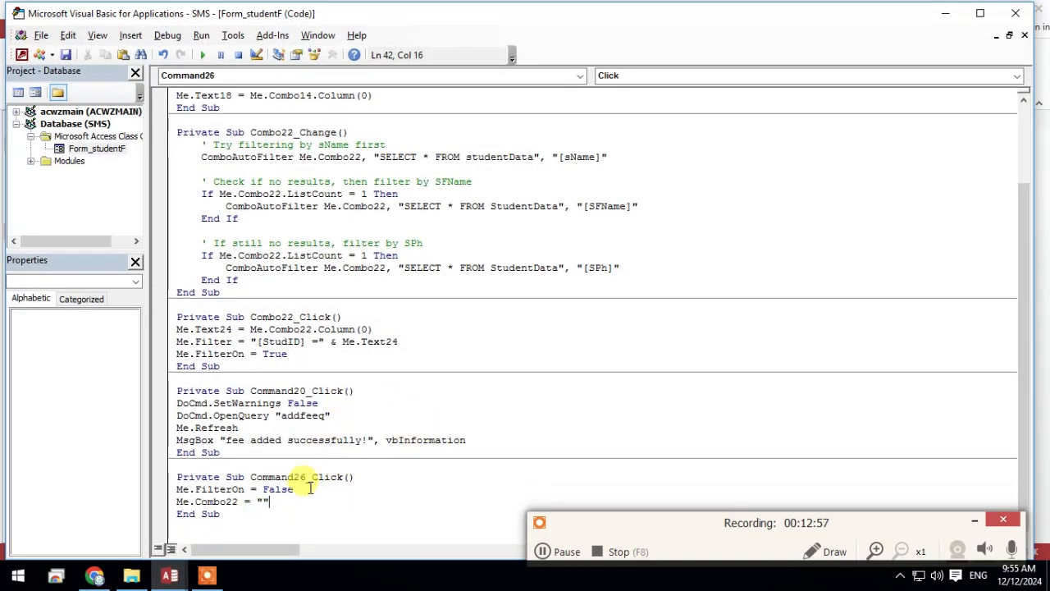
pyautogui.moveTo(296, 489); pyautogui.dragTo(171, 490)
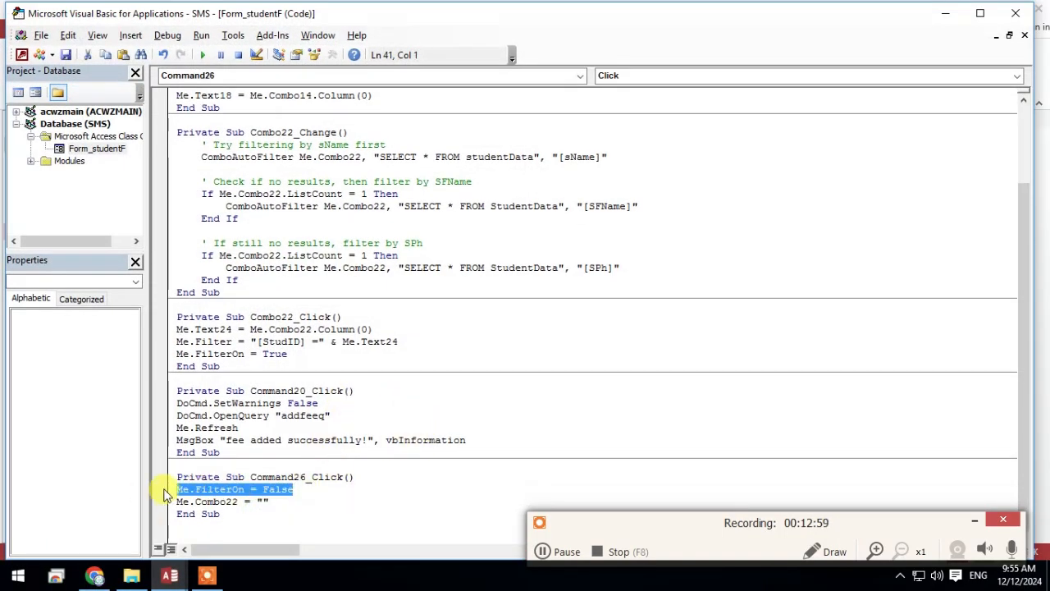
pyautogui.press('Delete')
pyautogui.write('docmd')
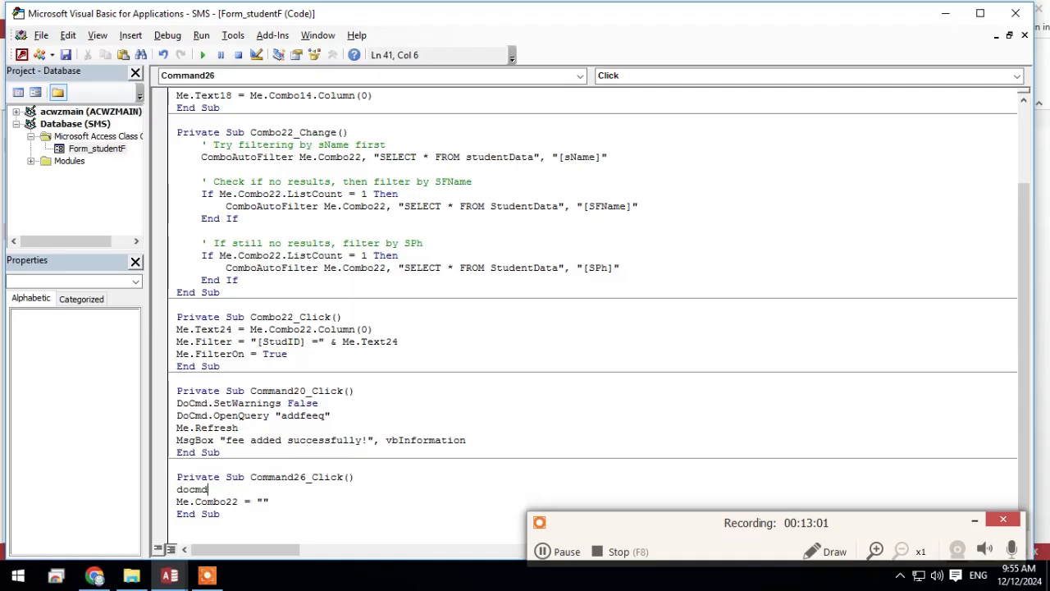
pyautogui.write('.goto')
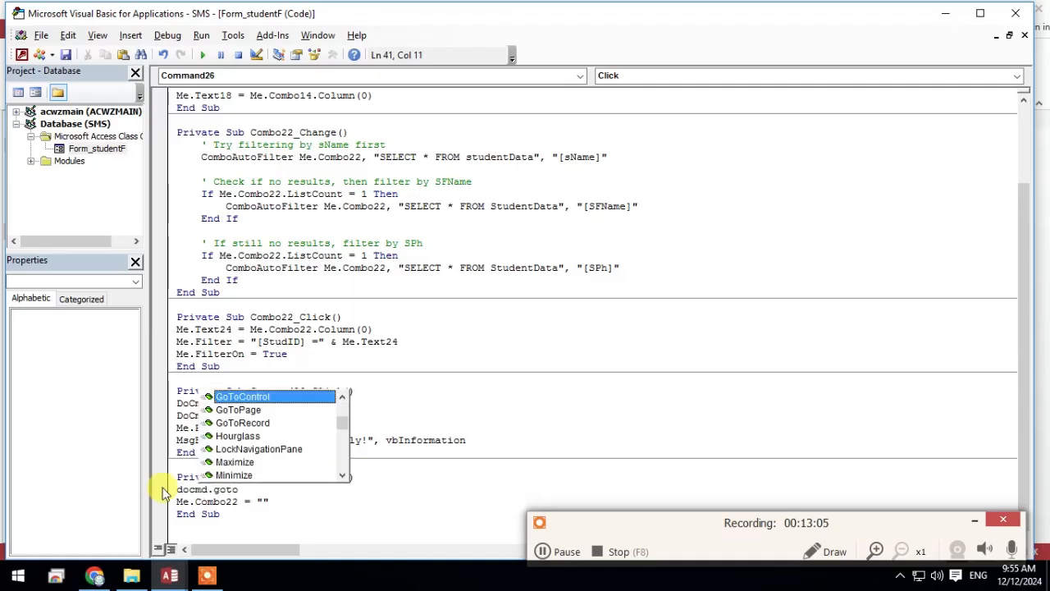
pyautogui.scroll(-3, 279, 459)
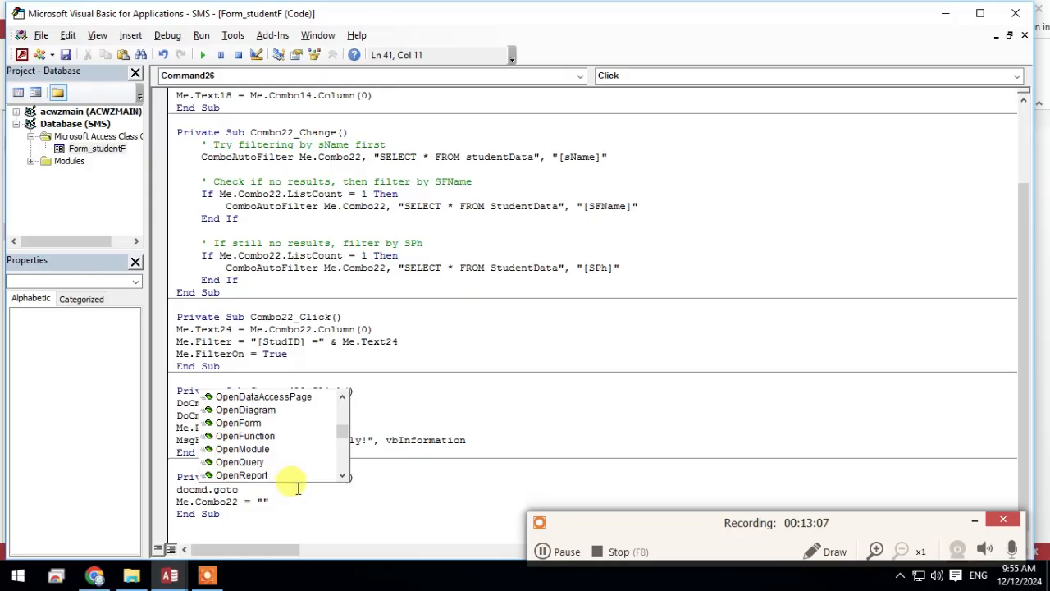
pyautogui.scroll(3, 307, 476)
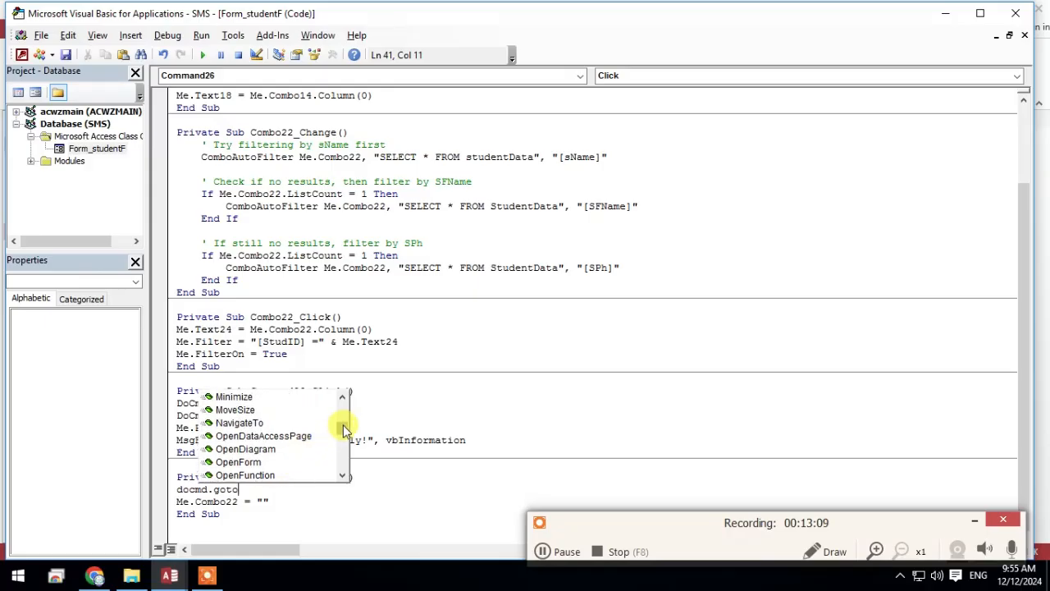
pyautogui.moveTo(343, 424); pyautogui.dragTo(345, 476)
pyautogui.click(267, 497)
pyautogui.moveTo(268, 492); pyautogui.dragTo(132, 482)
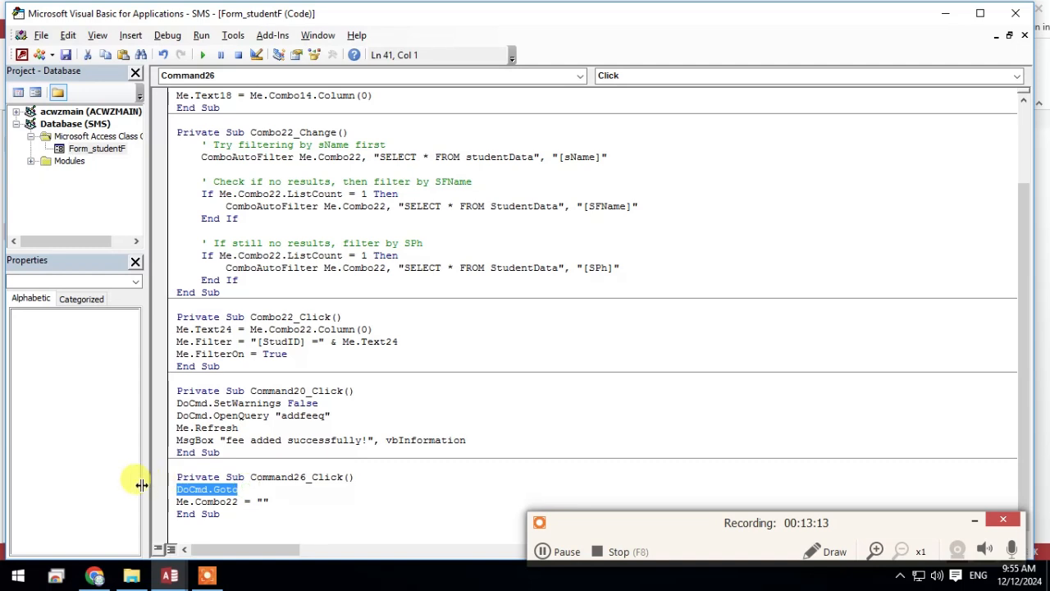
pyautogui.write('me.')
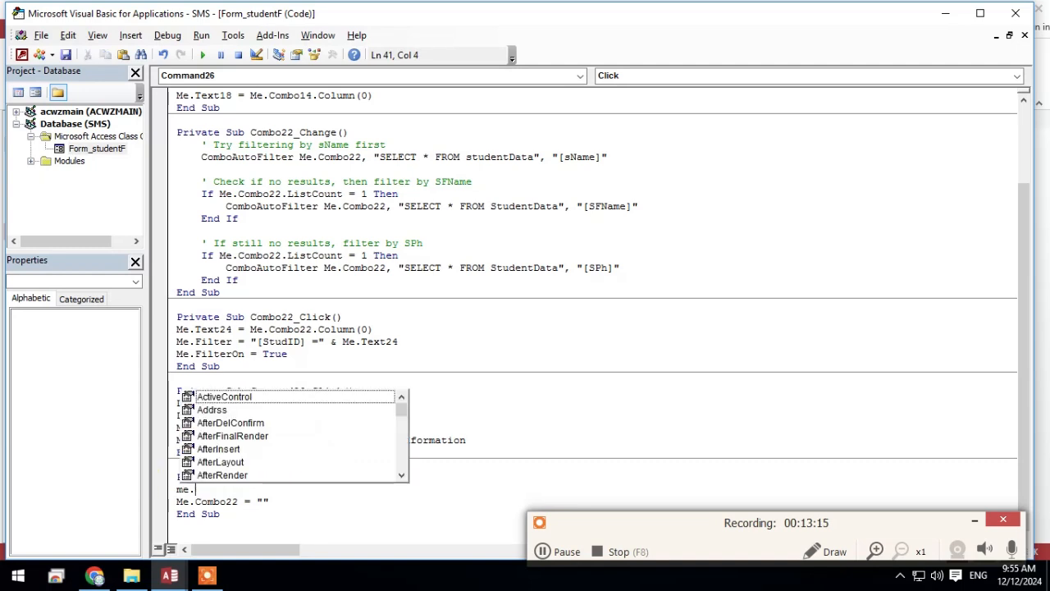
pyautogui.write('gotore')
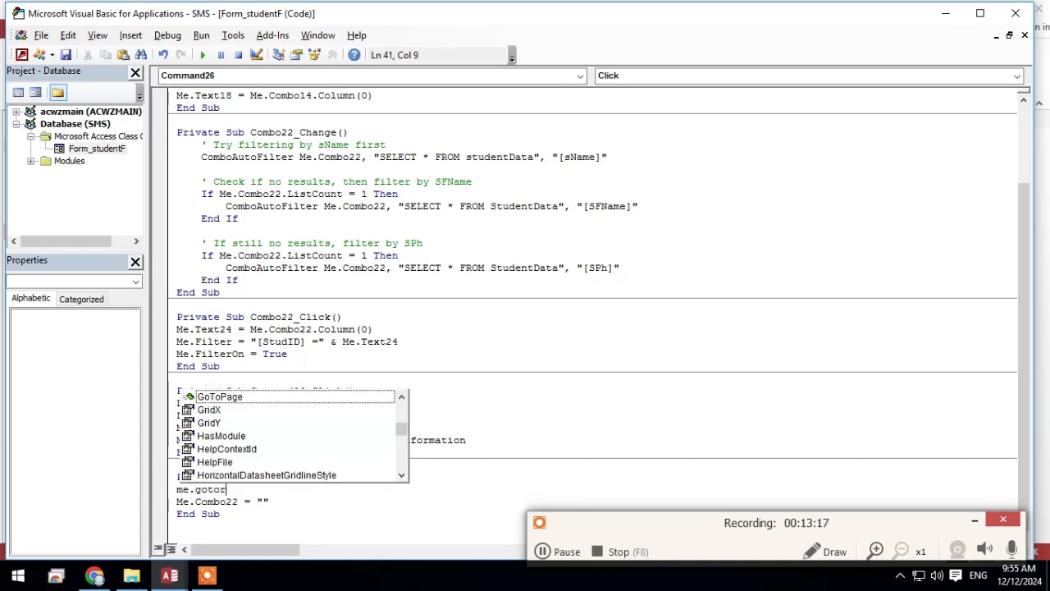
pyautogui.press('BackSpace')
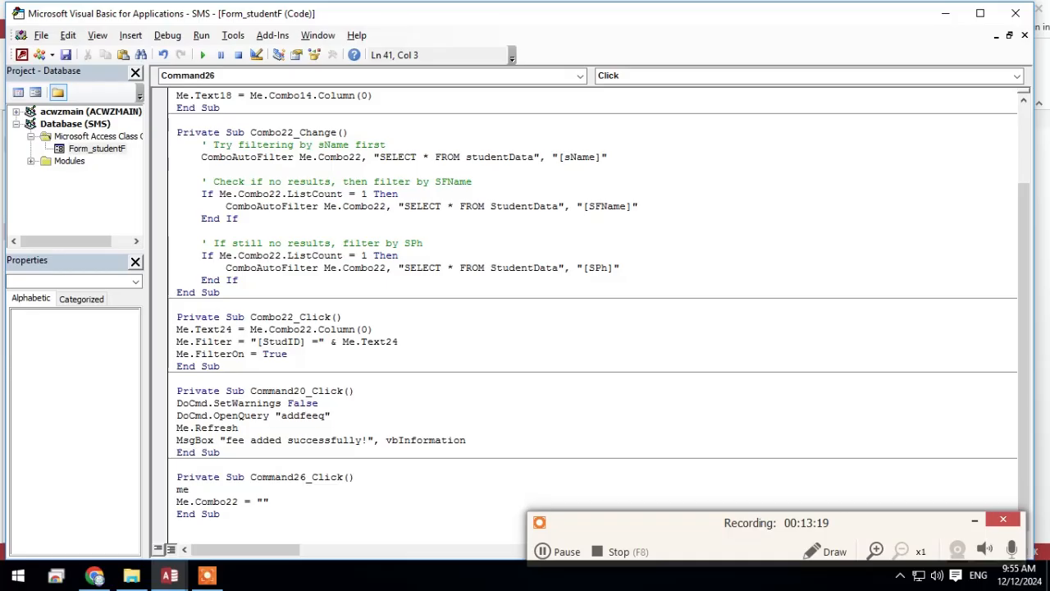
# Enter DoCmd.GoToRecord , , acNewRec above the Me.Combo22 = "" line in the Clear button's click procedure
pyautogui.write('docmd.')
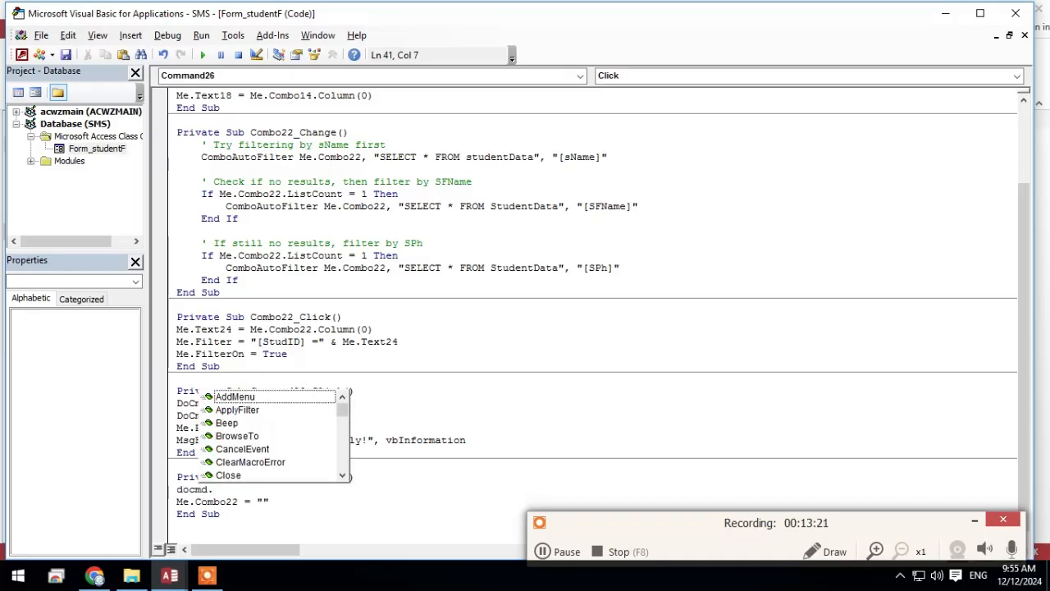
pyautogui.scroll(-4, 281, 434)
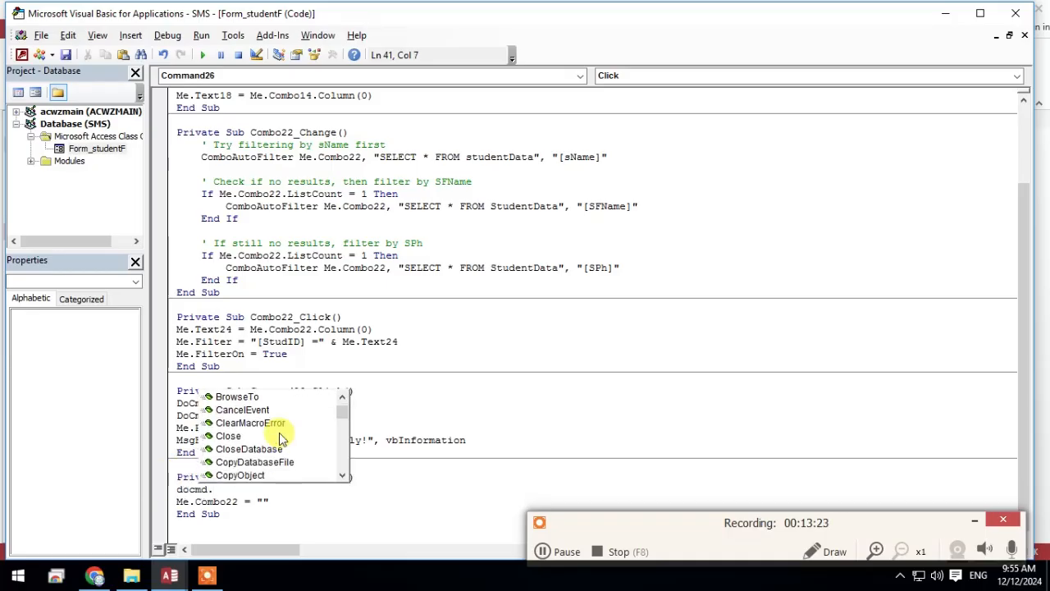
pyautogui.scroll(-3, 294, 465)
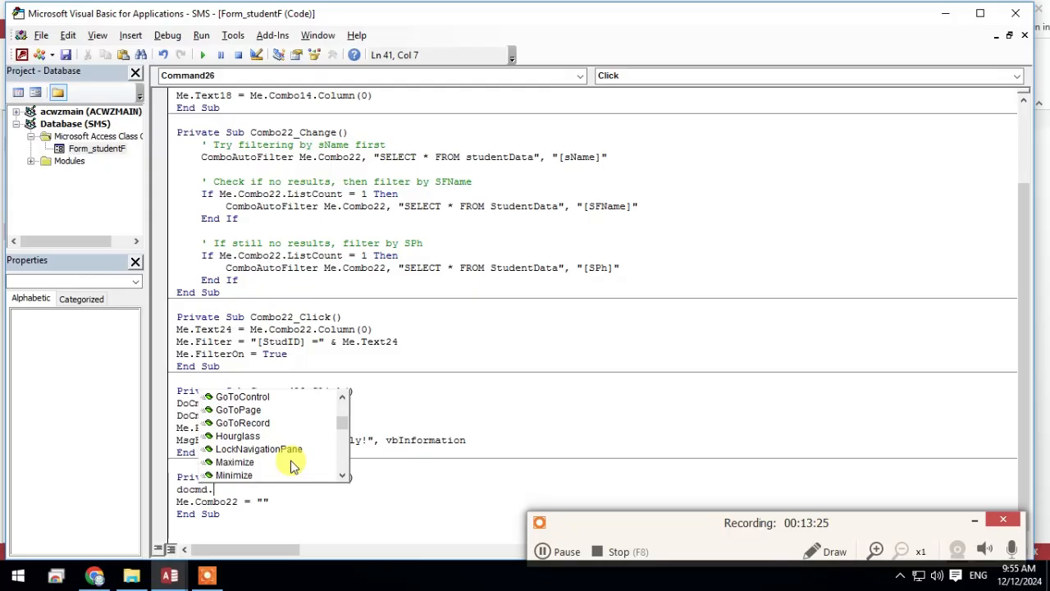
pyautogui.scroll(3, 294, 466)
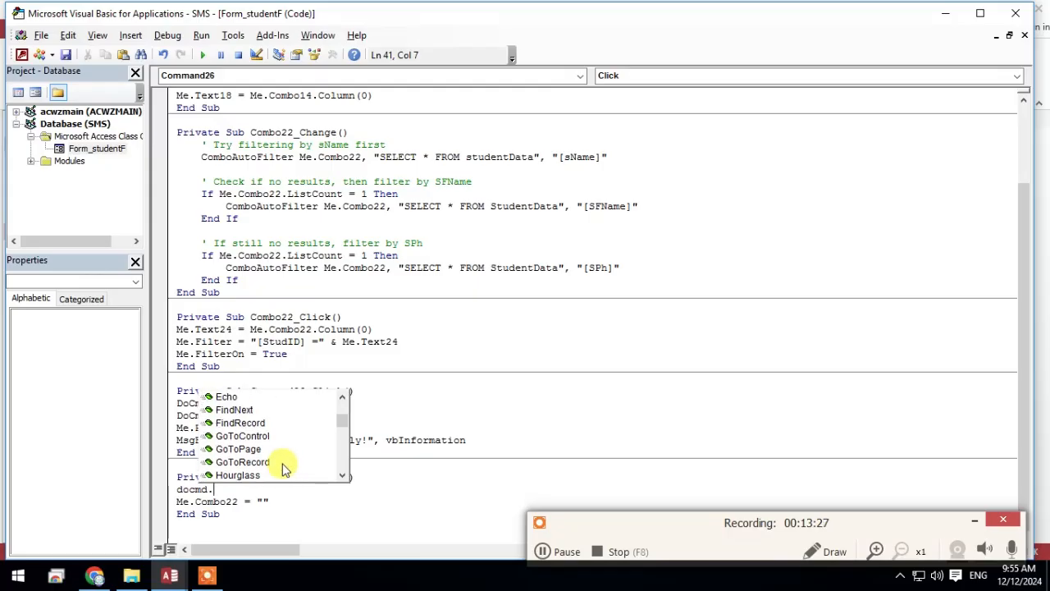
pyautogui.click(271, 463)
pyautogui.doubleClick(270, 463)
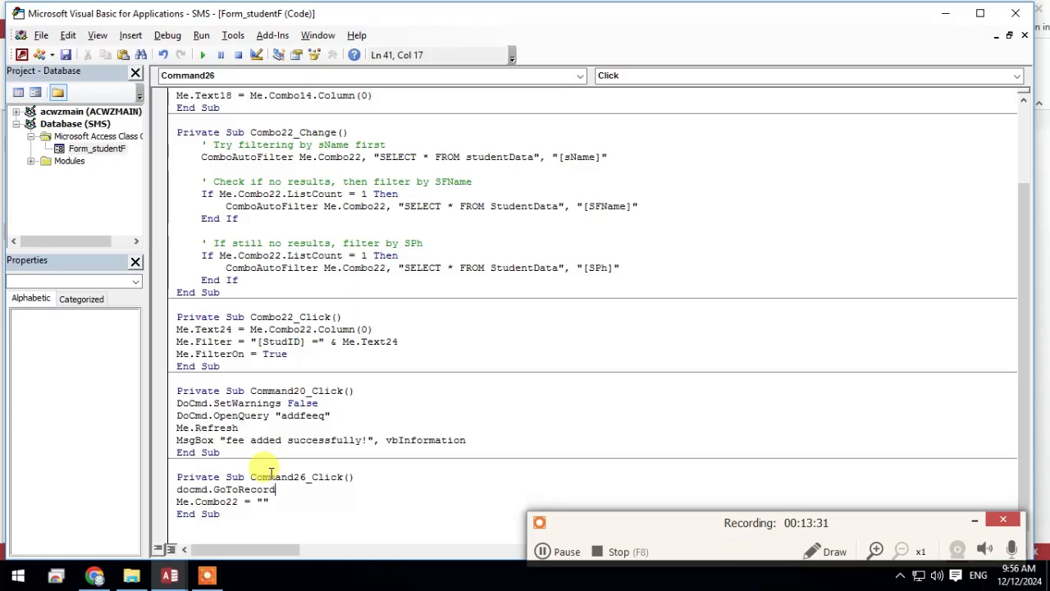
pyautogui.write(',')
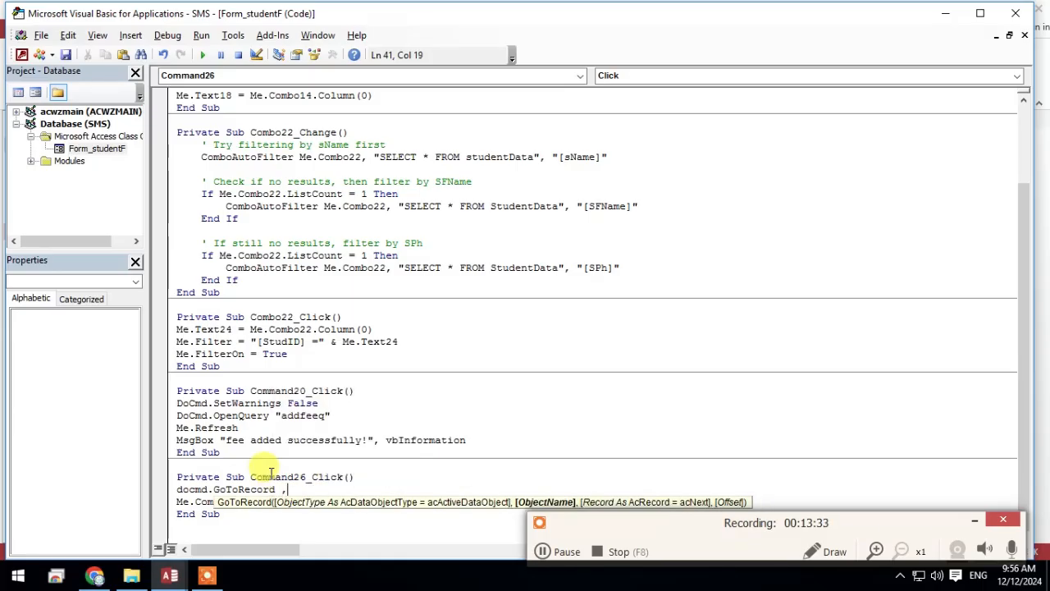
pyautogui.write(',')
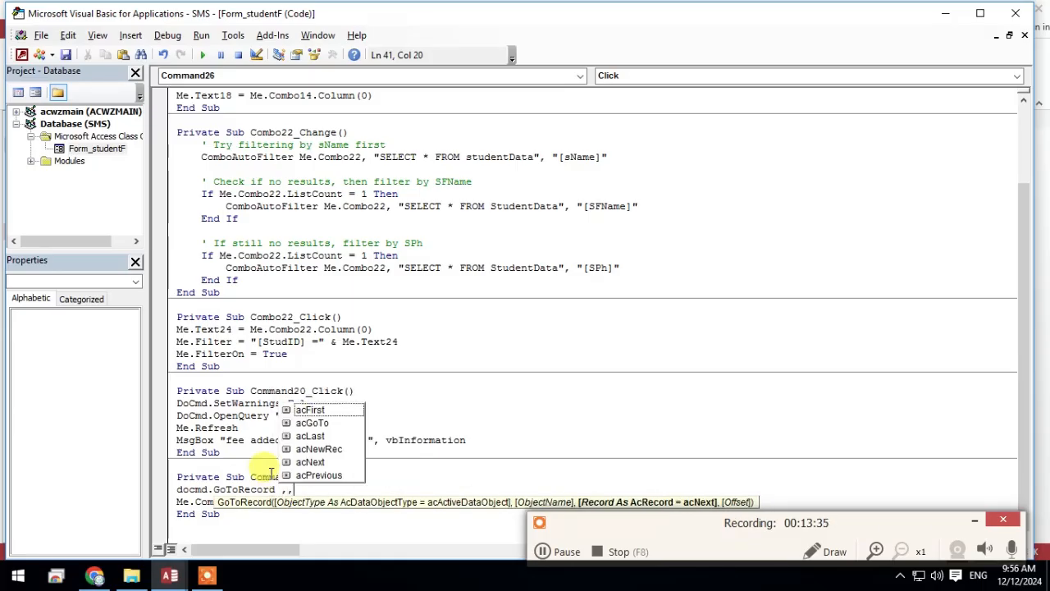
pyautogui.click(318, 449)
pyautogui.doubleClick(318, 448)
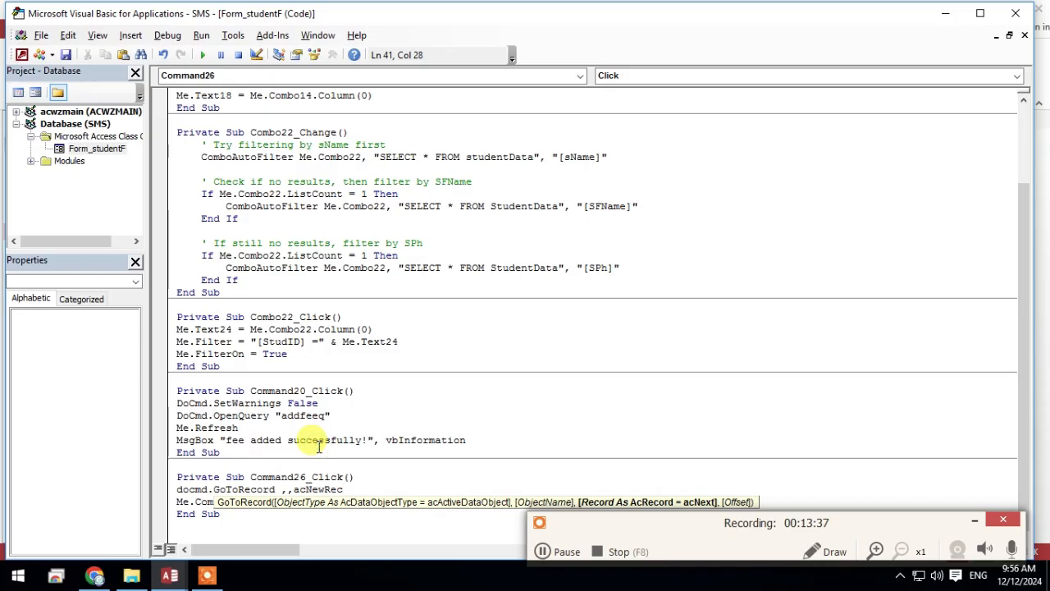
pyautogui.click(456, 476)
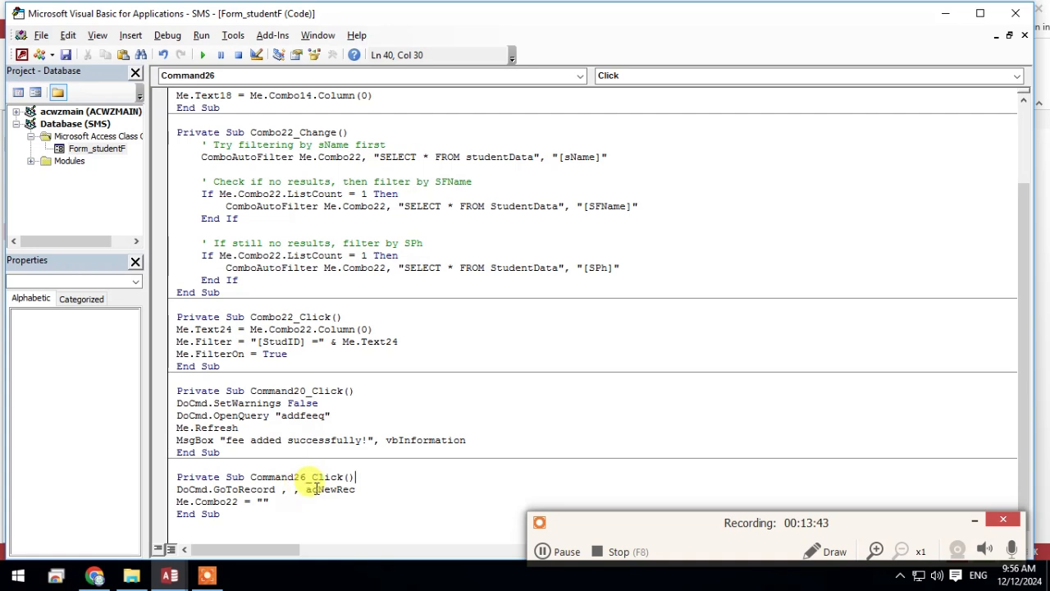
pyautogui.click(367, 489)
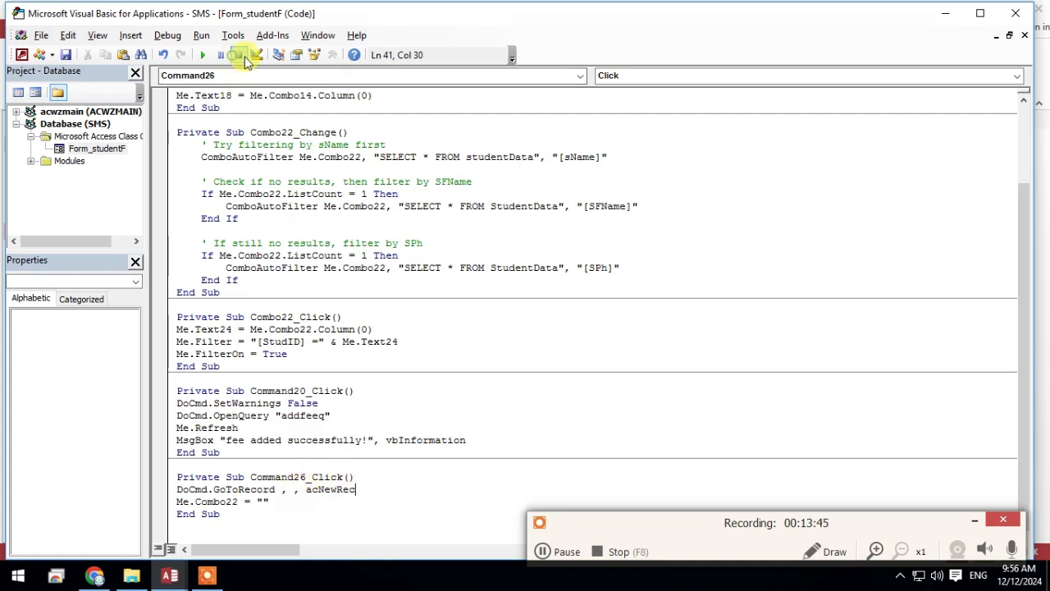
# Return to the student form, run the Clear button to test the revised code, and move the form window slightly
pyautogui.click(945, 13)
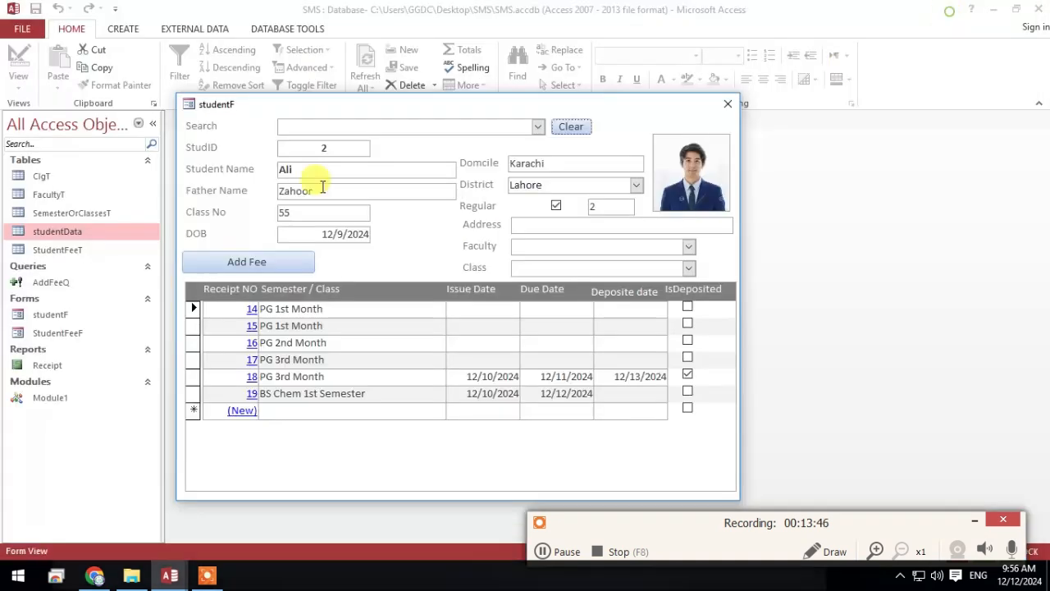
pyautogui.click(578, 127)
pyautogui.moveTo(400, 94); pyautogui.dragTo(421, 82)
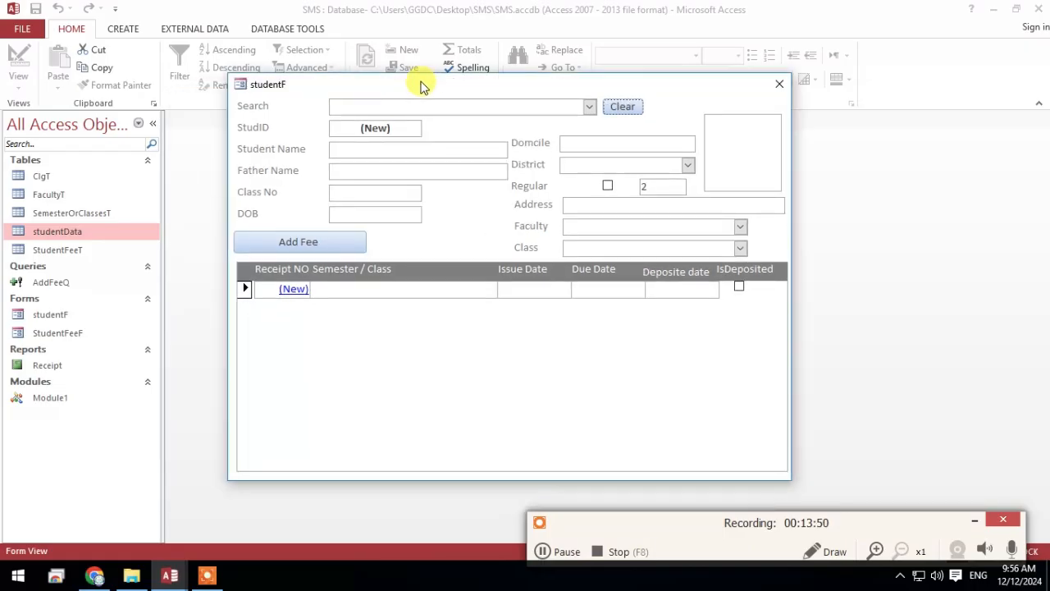
# Test the Search combo box by finding a student from the first letters "mus", then run the Clear button on that record
pyautogui.click(590, 107)
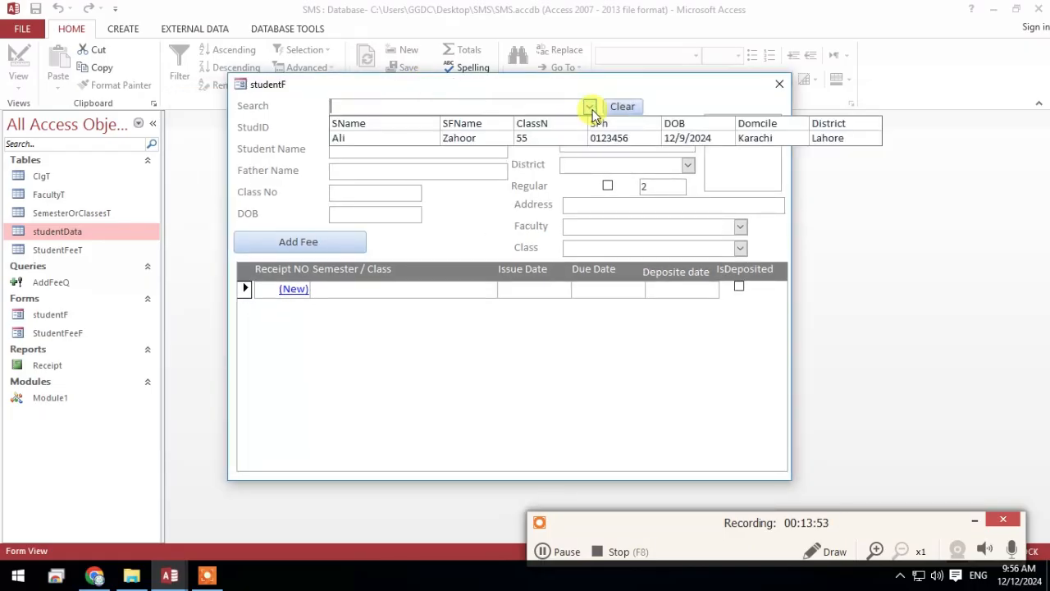
pyautogui.write('mu')
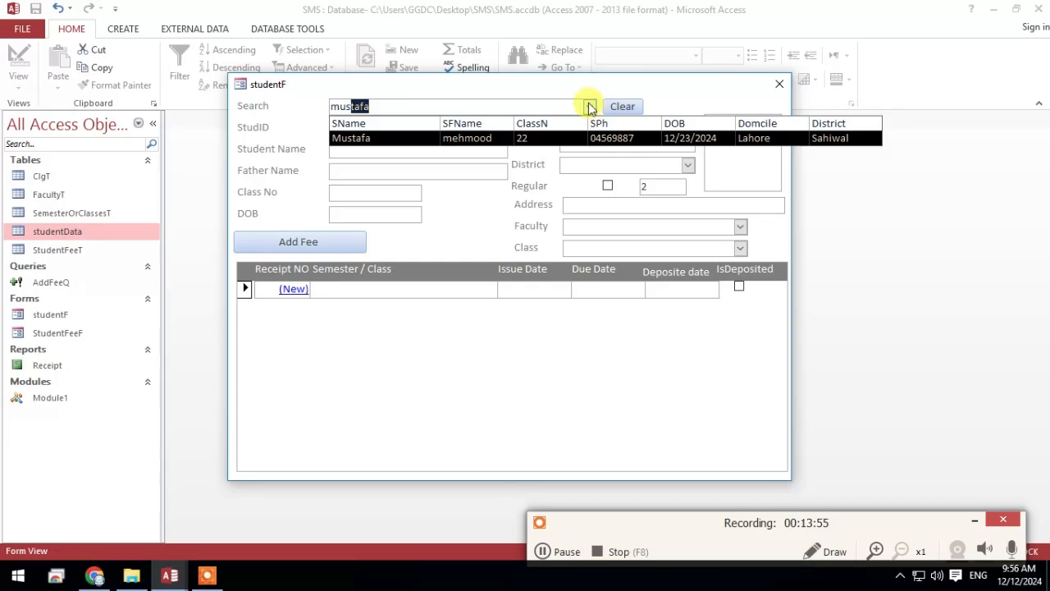
pyautogui.write('s')
pyautogui.press('Return')
pyautogui.click(624, 107)
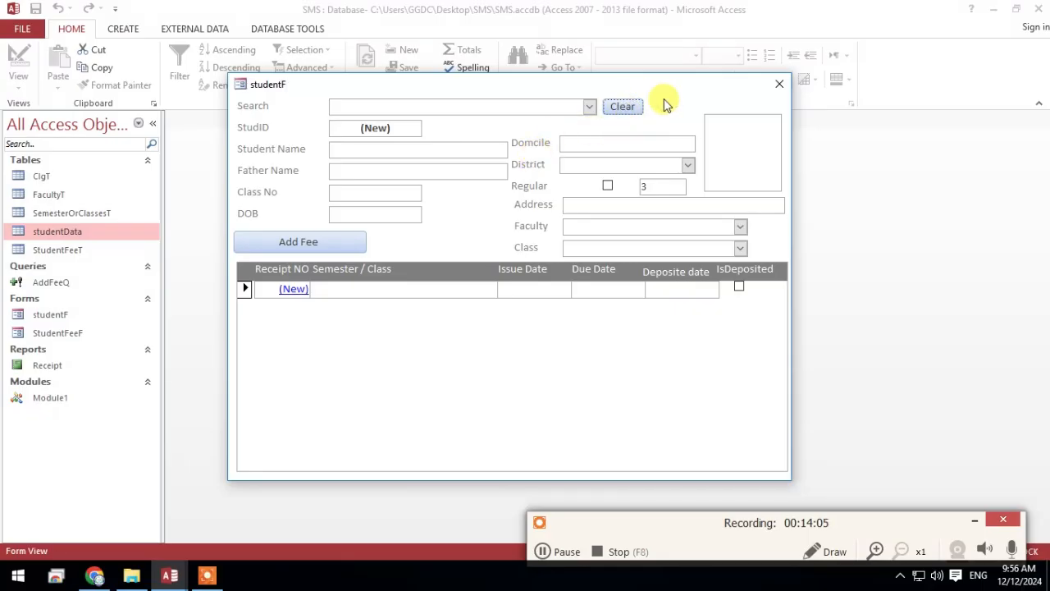
# Switch the student form to Design View and close the property sheet
pyautogui.rightClick(698, 97)
pyautogui.click(717, 140)
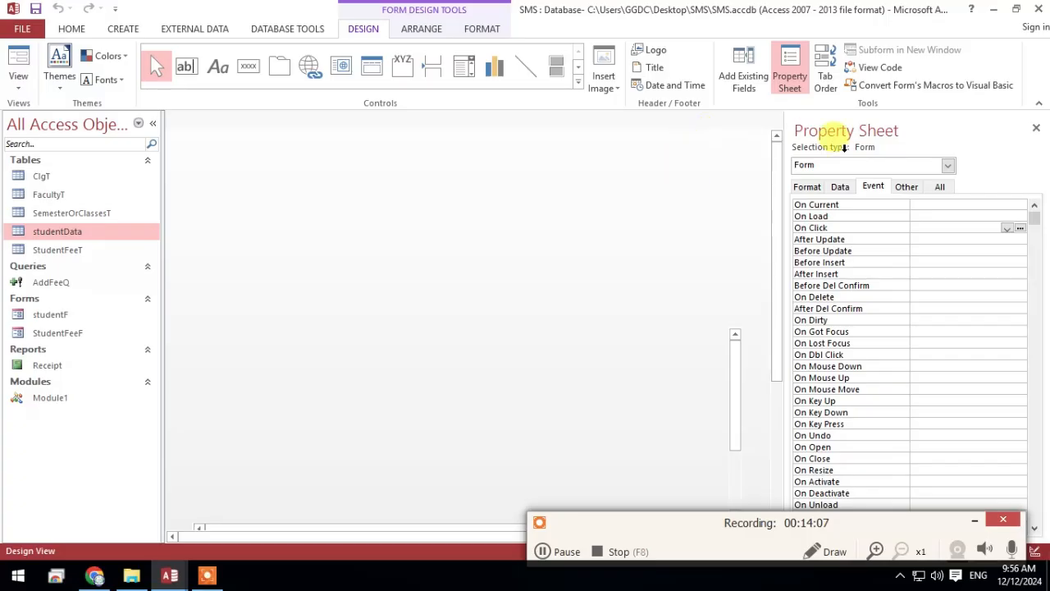
pyautogui.click(1036, 128)
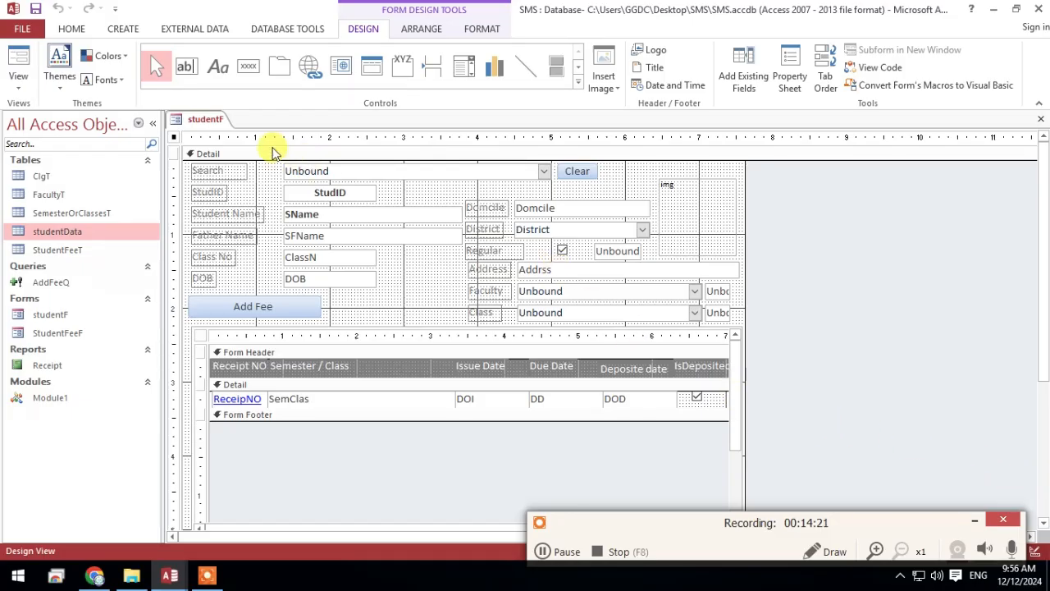
# Save the studentF form's design and close the form
pyautogui.rightClick(205, 114)
pyautogui.click(229, 124)
pyautogui.rightClick(229, 121)
pyautogui.click(235, 145)
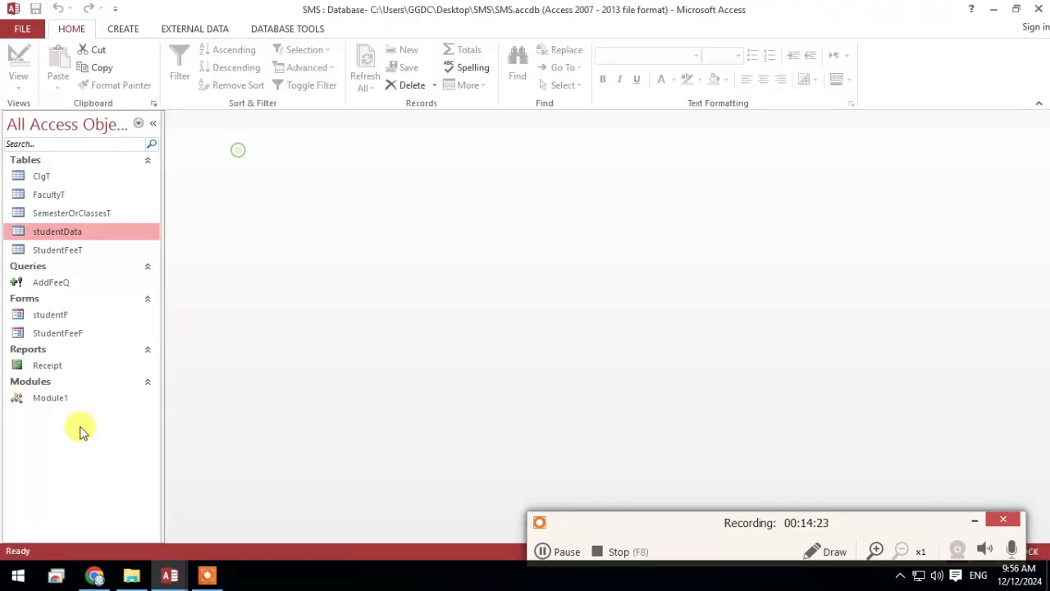
# Open the Receipt report and move its window up to view the fee receipts
pyautogui.click(59, 365)
pyautogui.doubleClick(59, 365)
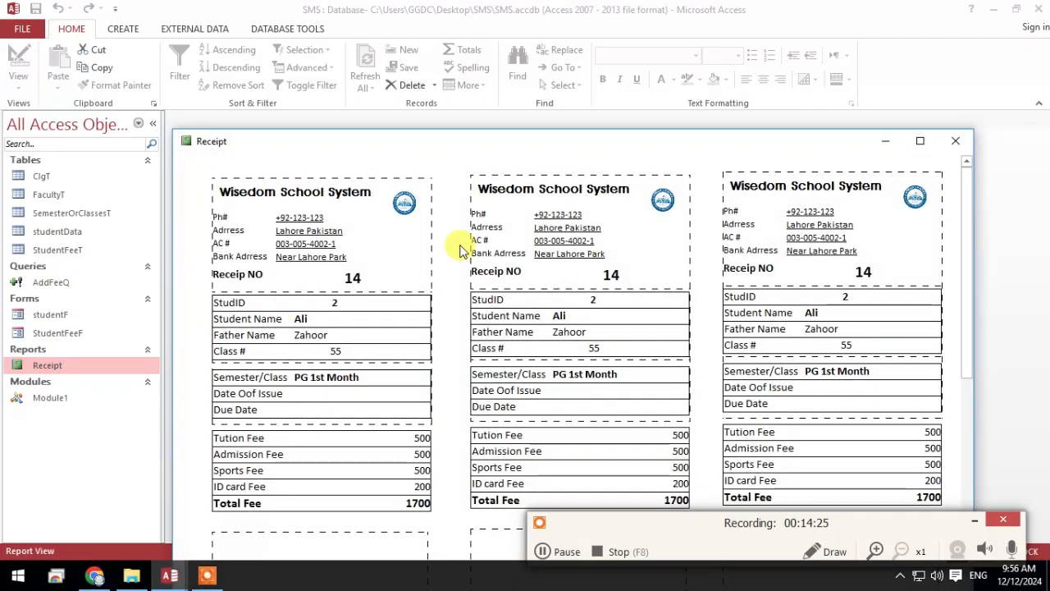
pyautogui.moveTo(553, 147); pyautogui.dragTo(532, 62)
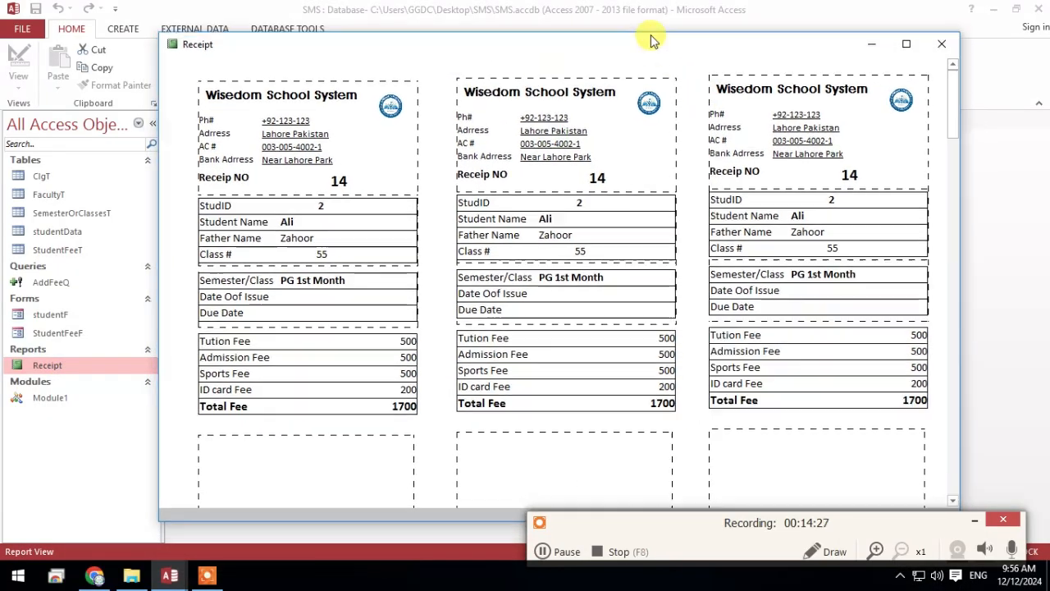